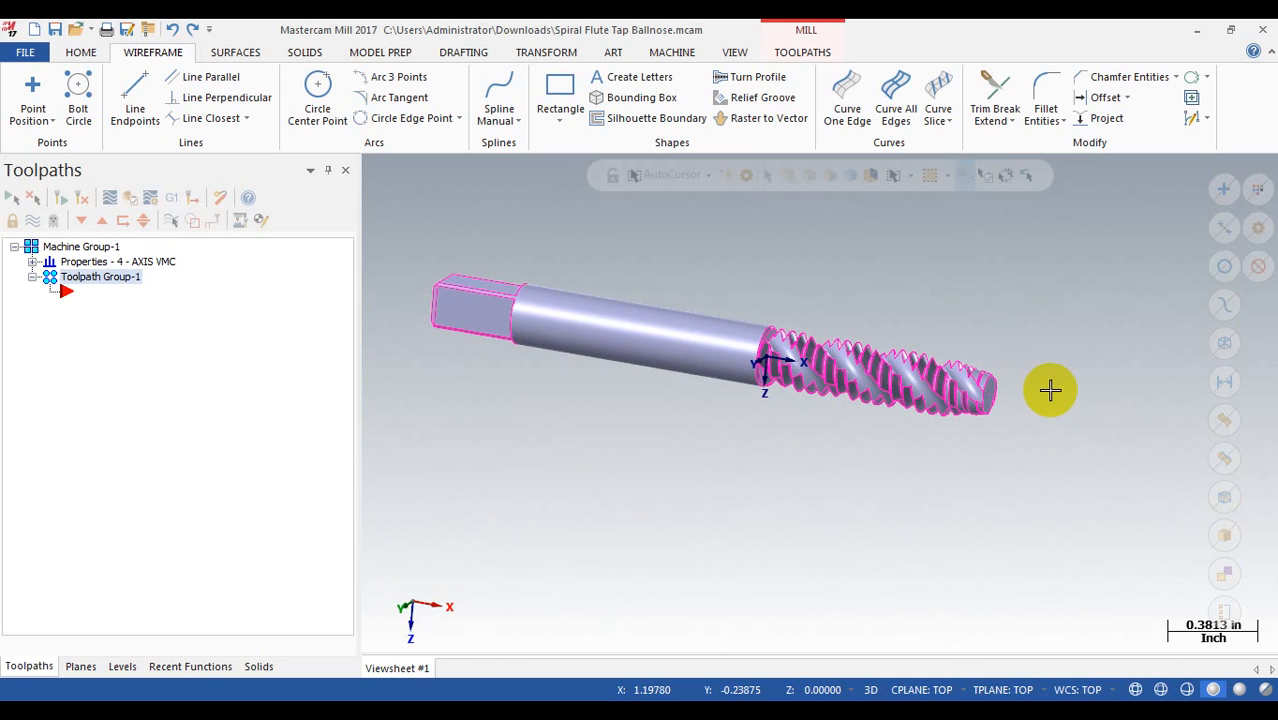
# - Examine the spiral flute tap model from several angles, including its square shank, flutes, threads and tip
pyautogui.moveTo(1015, 332); pyautogui.dragTo(844, 382, button='middle')
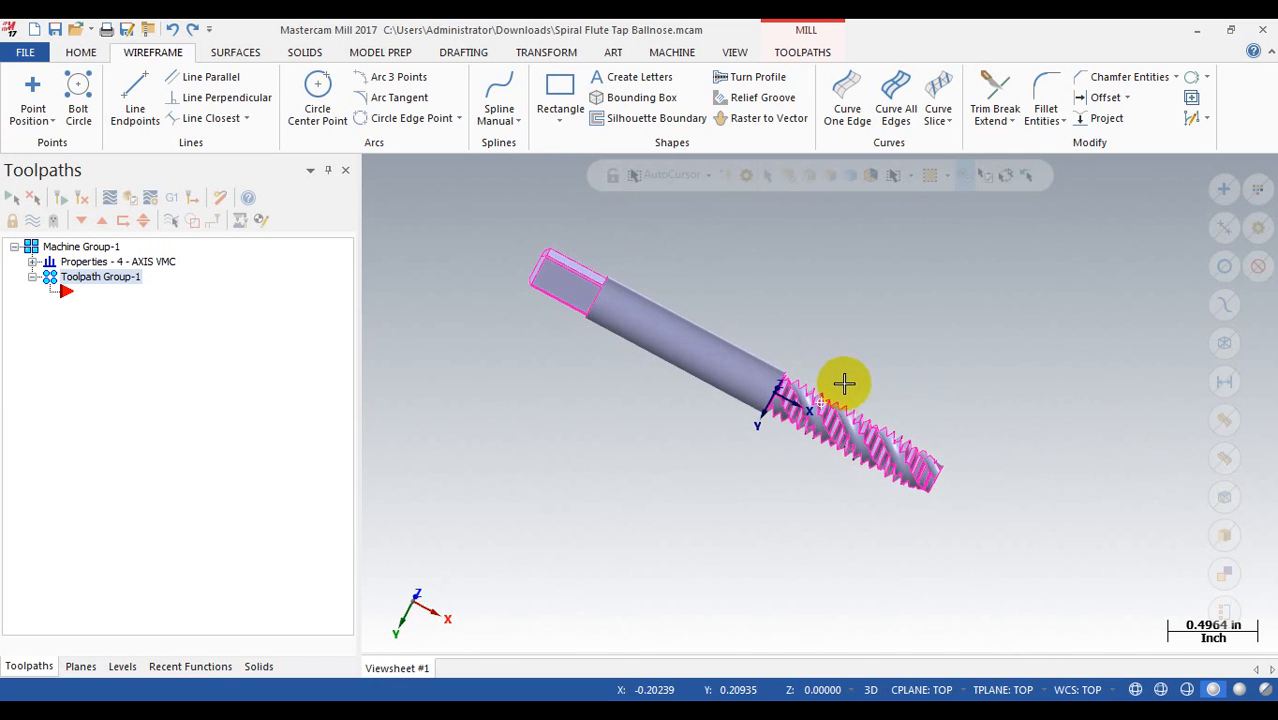
pyautogui.scroll(2, 919, 375)
pyautogui.scroll(-1, 901, 327)
pyautogui.moveTo(864, 322); pyautogui.dragTo(847, 371, button='middle')
pyautogui.scroll(2, 782, 327)
pyautogui.scroll(3, 856, 457)
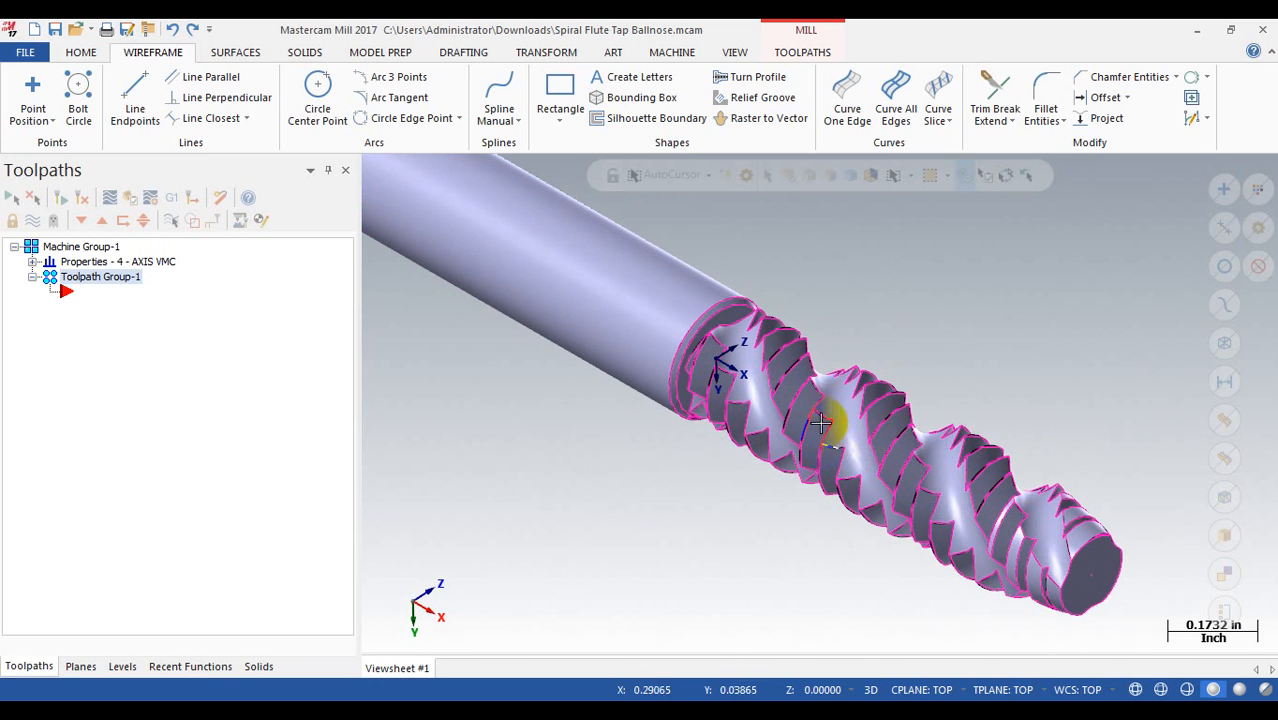
pyautogui.moveTo(890, 420); pyautogui.dragTo(903, 372, button='middle')
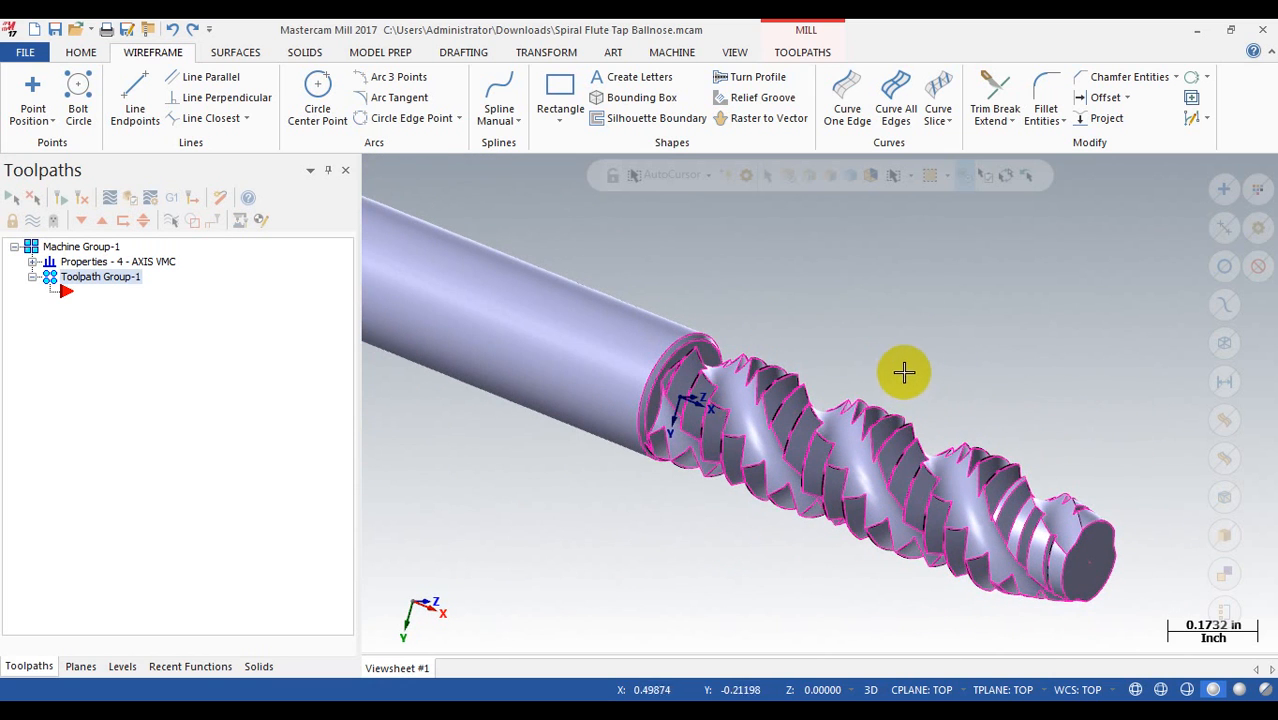
pyautogui.scroll(-1, 811, 358)
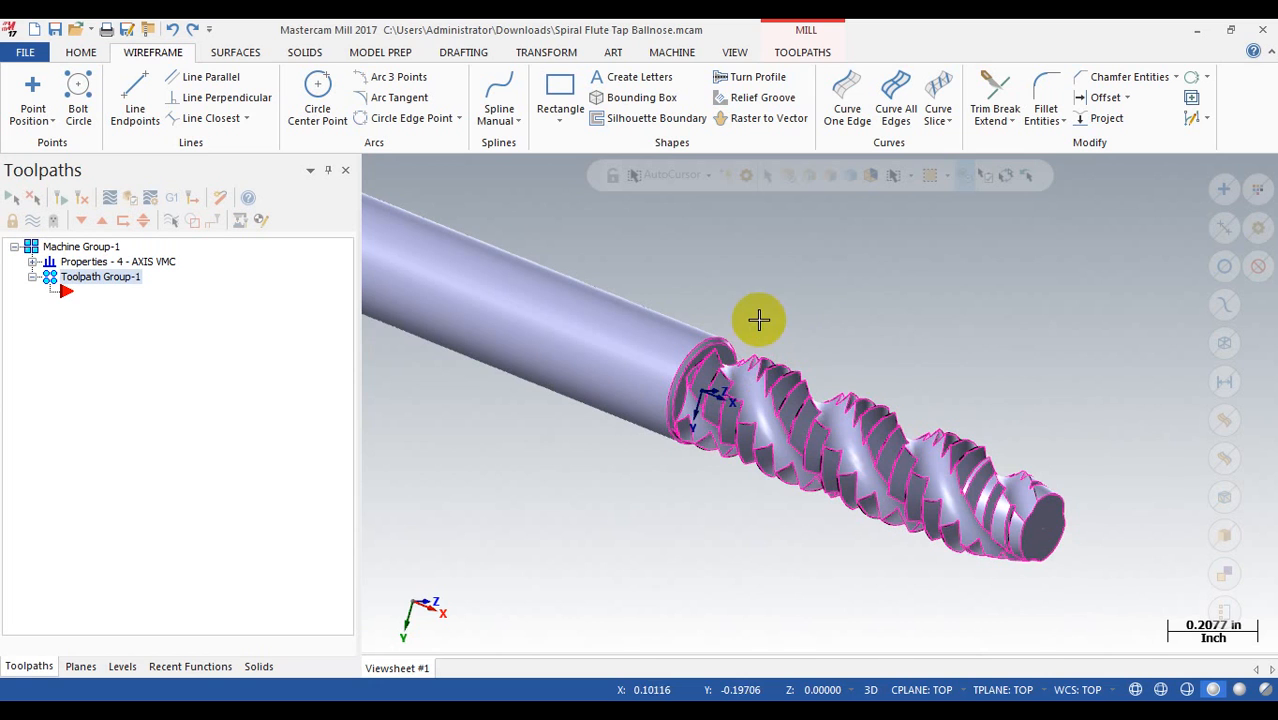
pyautogui.scroll(-2, 775, 325)
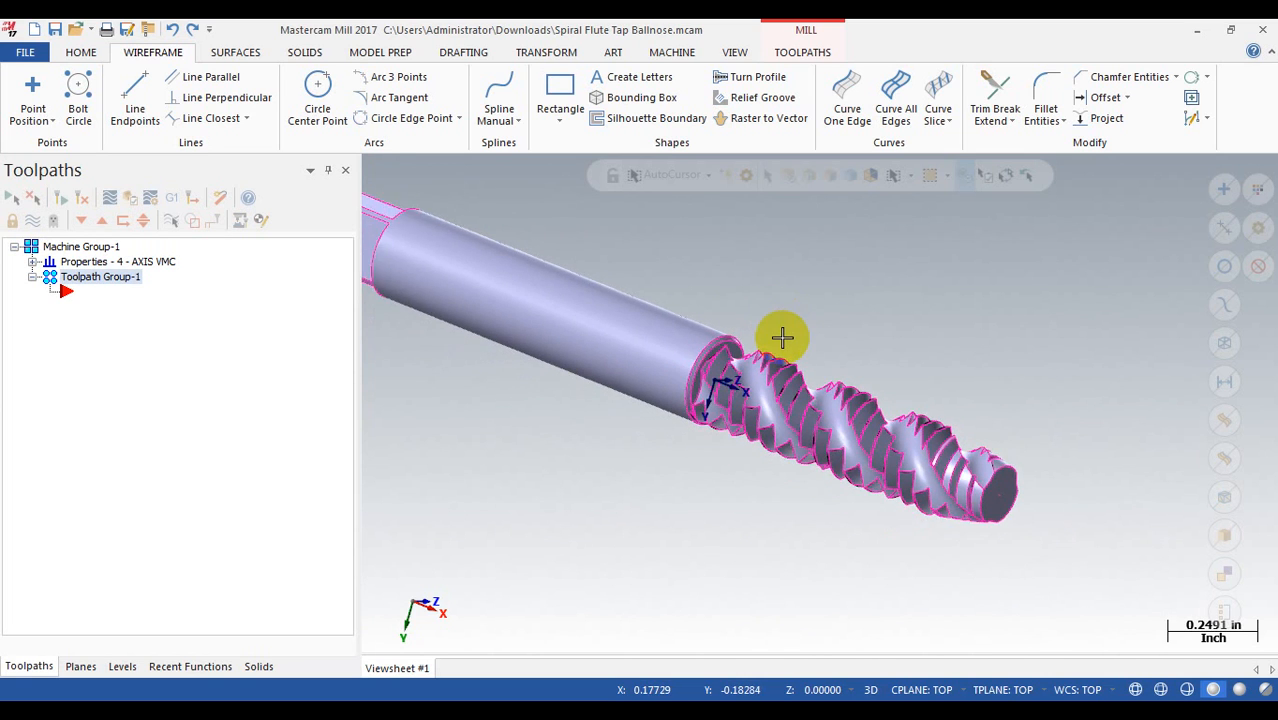
pyautogui.moveTo(790, 337); pyautogui.dragTo(818, 346, button='middle')
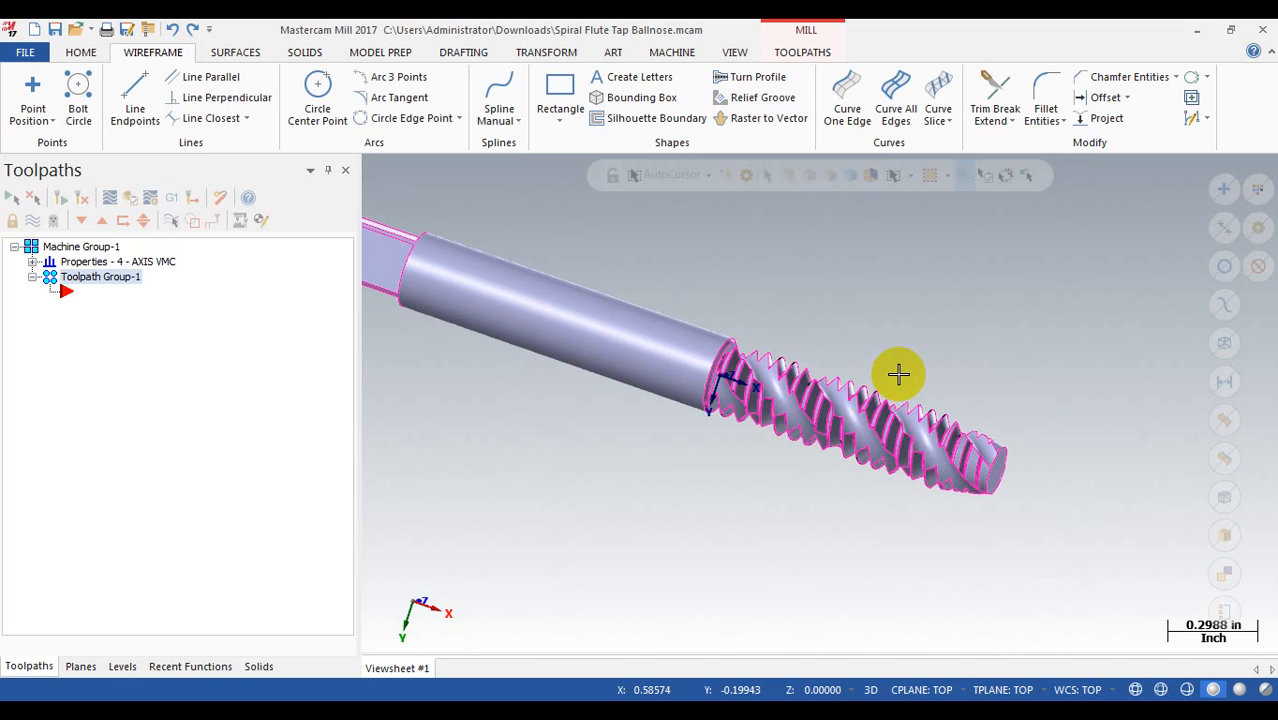
pyautogui.scroll(3, 894, 368)
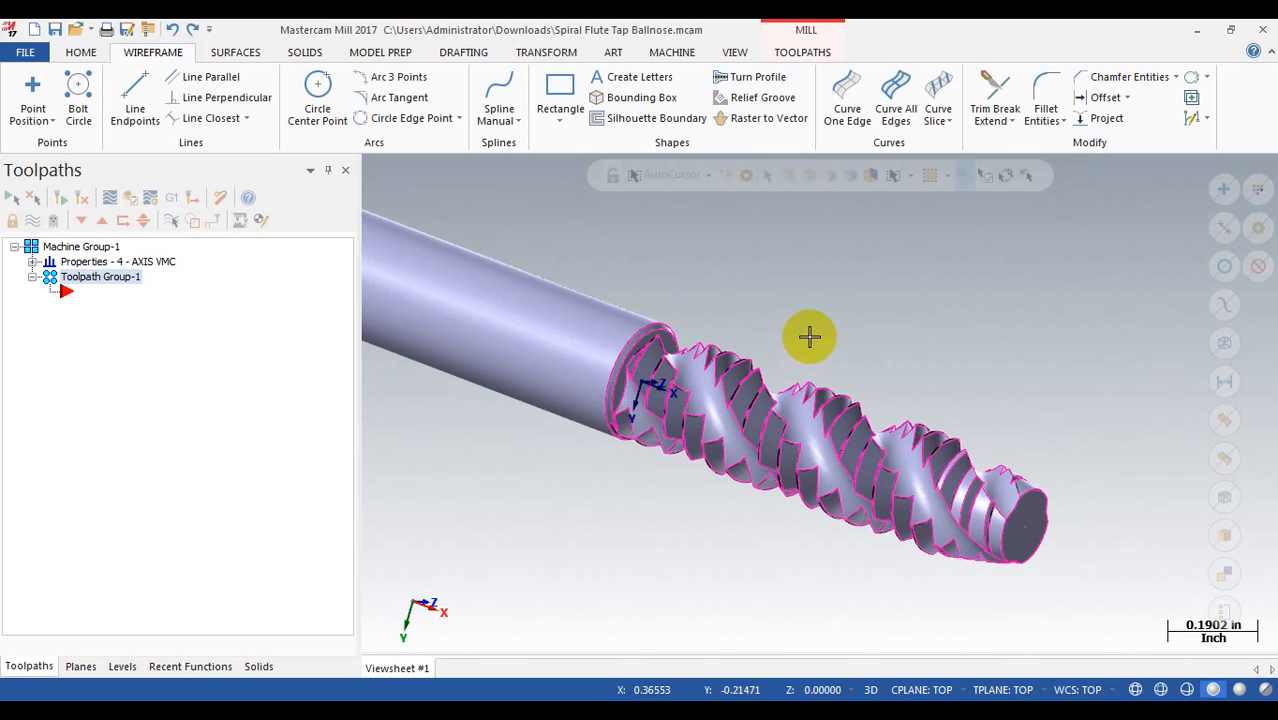
pyautogui.scroll(-2, 870, 330)
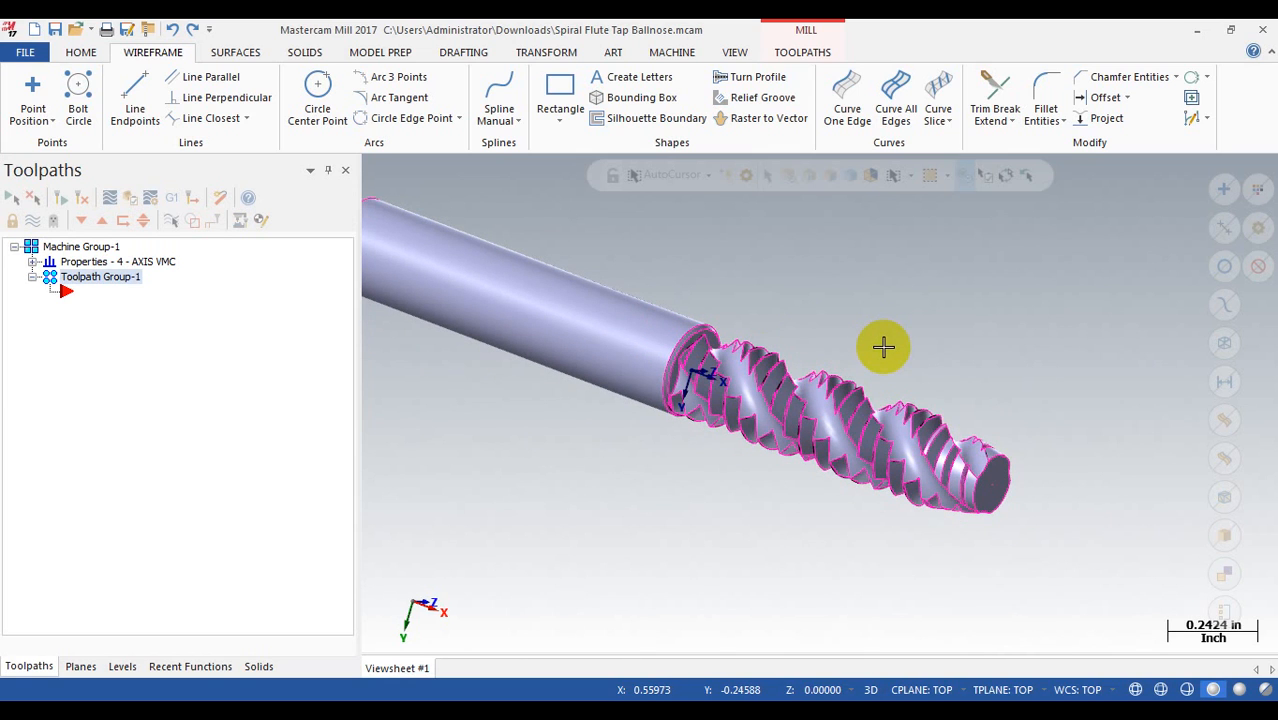
pyautogui.scroll(-1, 883, 347)
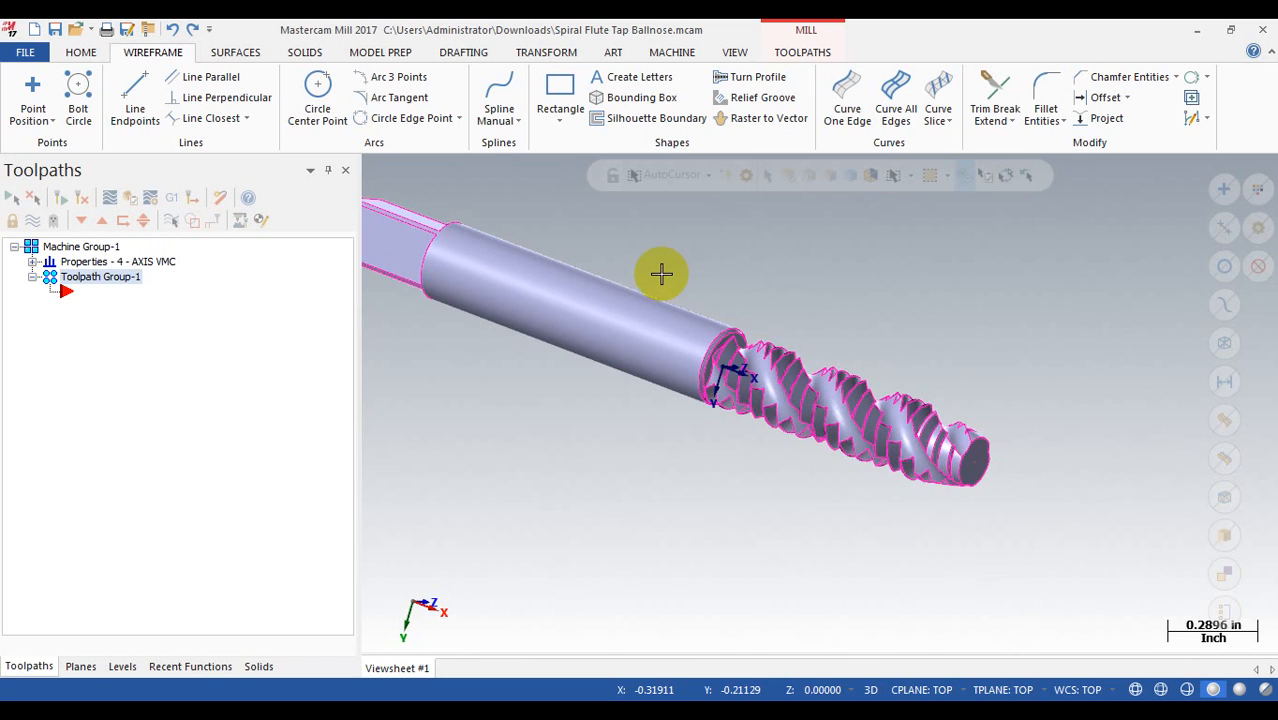
pyautogui.scroll(2, 665, 285)
pyautogui.moveTo(1087, 465); pyautogui.dragTo(930, 460, button='middle')
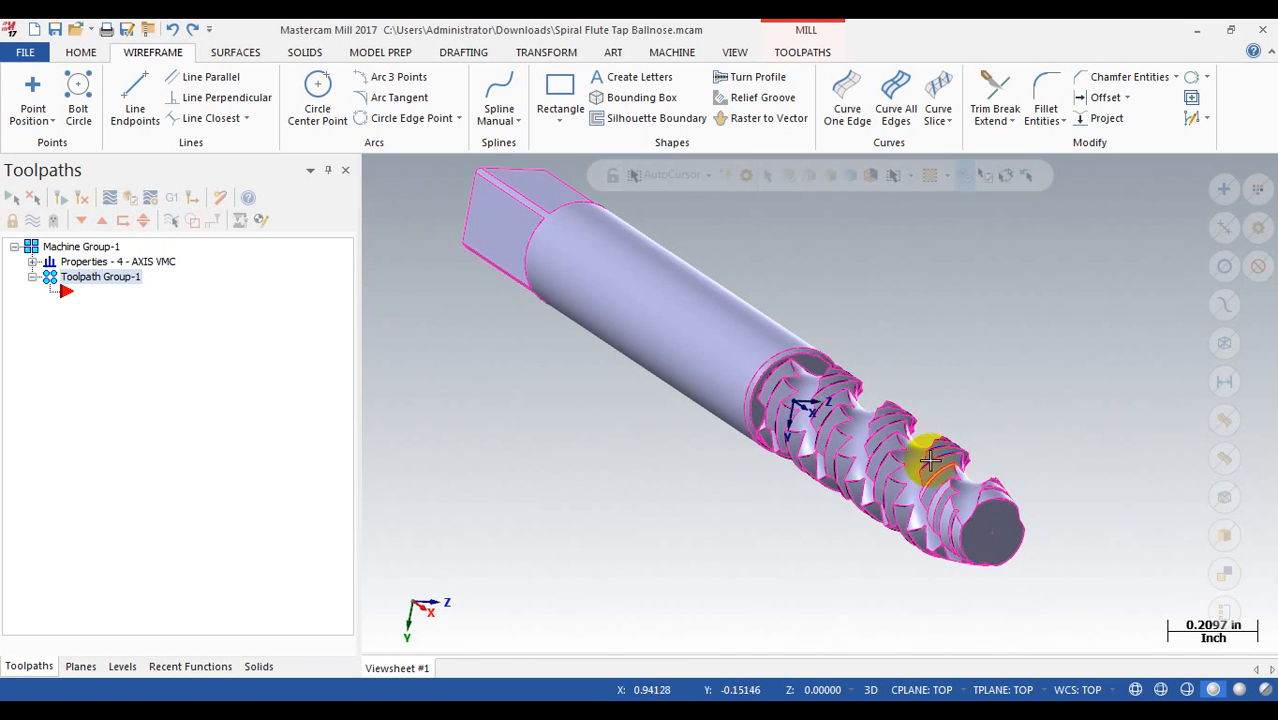
pyautogui.moveTo(951, 510); pyautogui.dragTo(969, 410, button='middle')
pyautogui.scroll(-5, 910, 428)
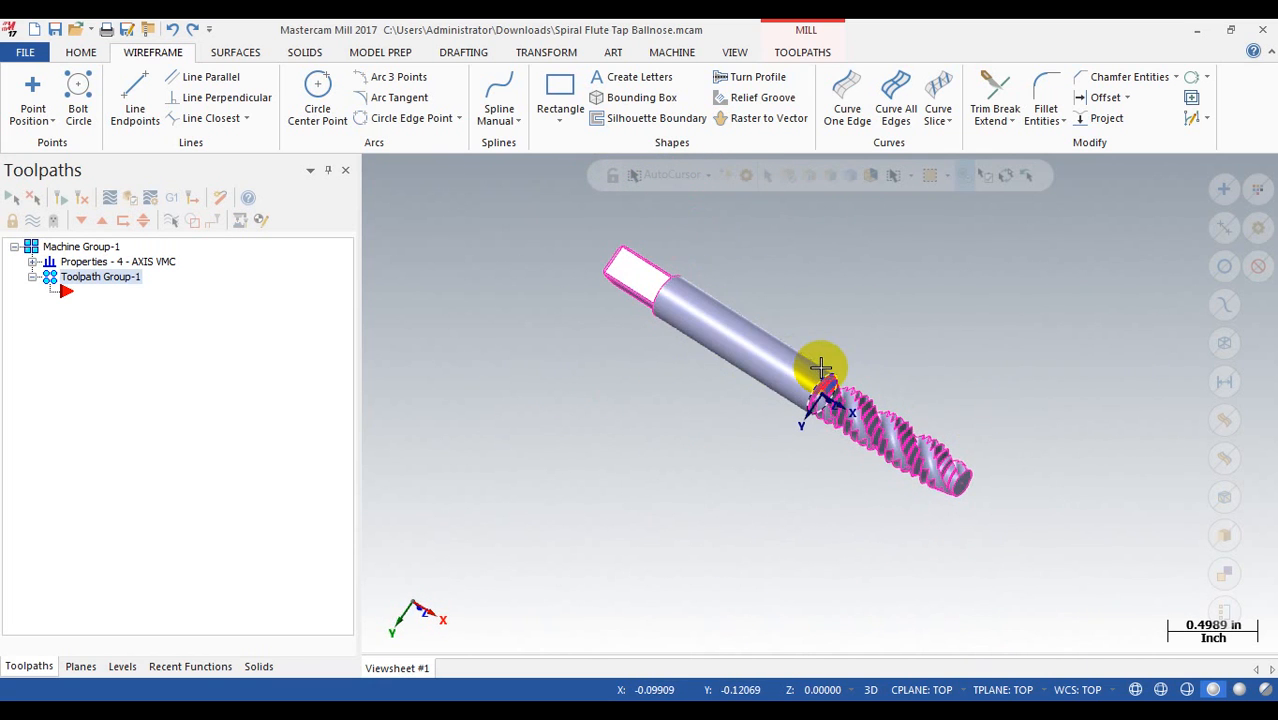
# - Select all spline entities on the tap's threaded section and delete them
pyautogui.moveTo(907, 343)
pyautogui.mouseDown(button='middle')
pyautogui.moveTo(910, 320)
pyautogui.moveTo(956, 329)
pyautogui.moveTo(901, 322)
pyautogui.mouseUp(button='middle')
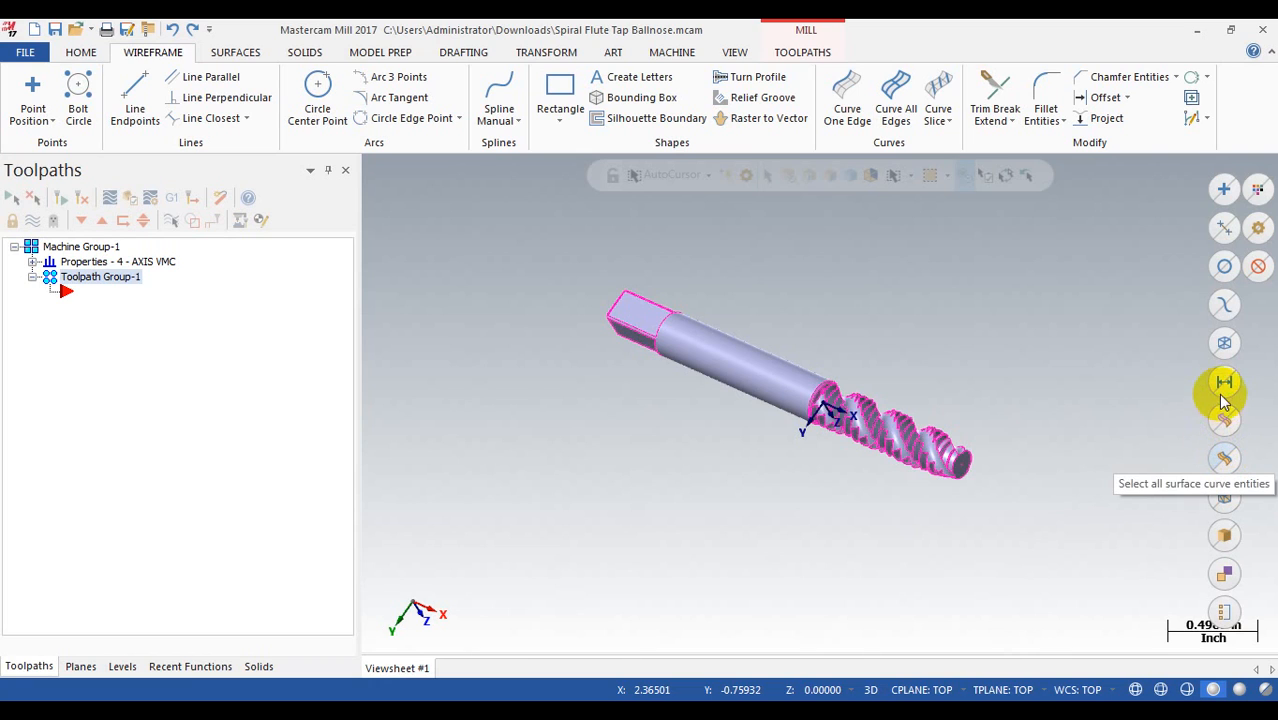
pyautogui.click(1225, 304)
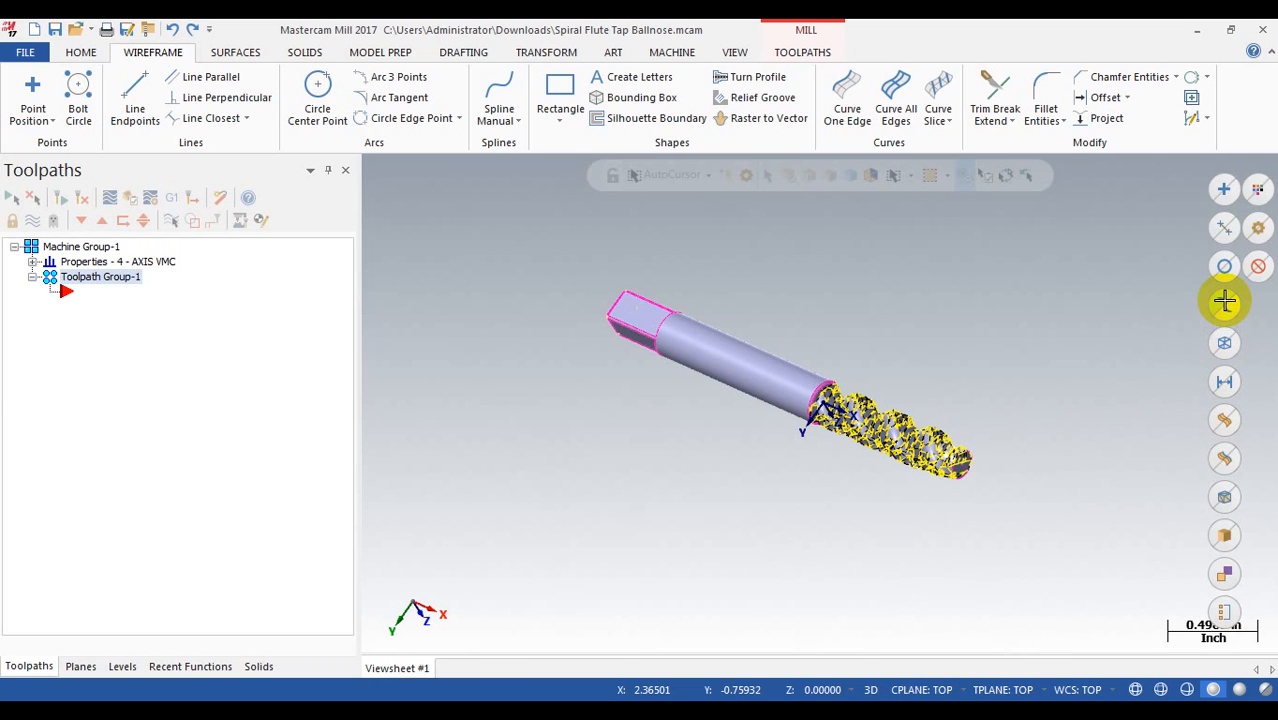
pyautogui.click(1225, 302)
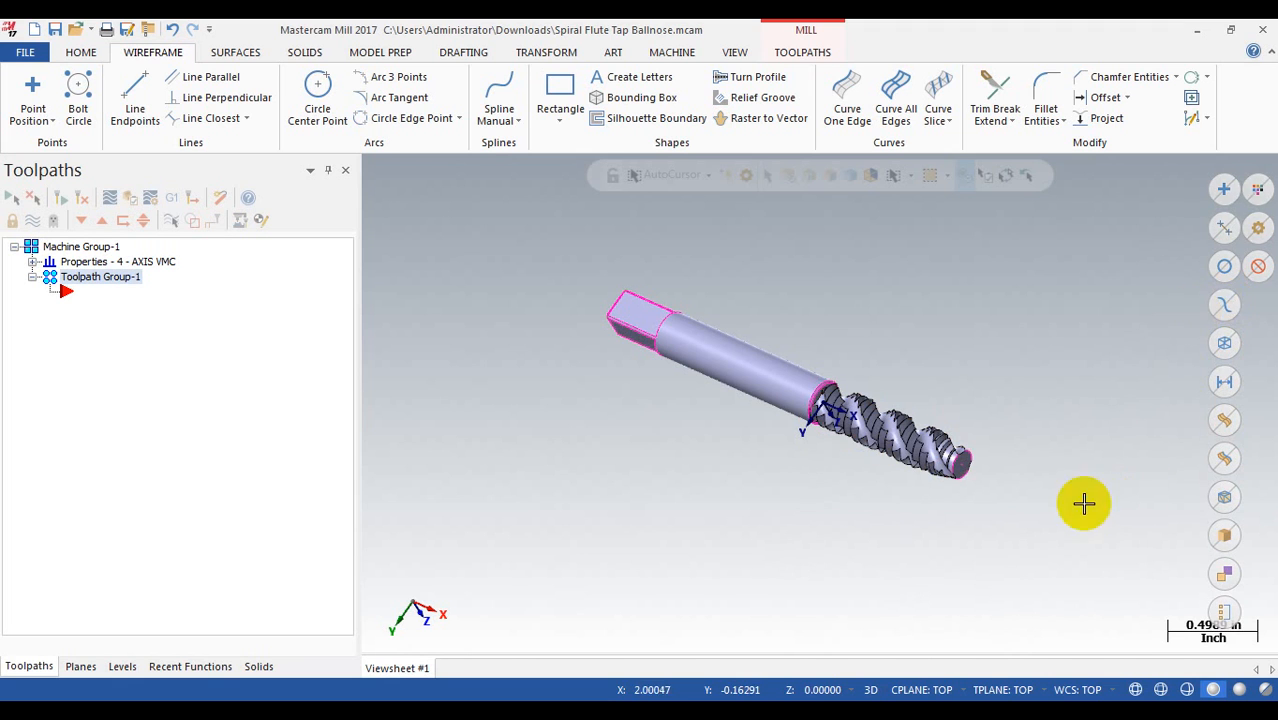
# - Inspect the threaded flutes, end face and square shank up close and from different sides
pyautogui.scroll(5, 1013, 499)
pyautogui.moveTo(985, 429); pyautogui.dragTo(979, 434, button='middle')
pyautogui.scroll(-3, 1001, 436)
pyautogui.scroll(2, 617, 271)
pyautogui.moveTo(617, 271)
pyautogui.mouseDown(button='middle')
pyautogui.moveTo(673, 277)
pyautogui.moveTo(600, 318)
pyautogui.moveTo(687, 336)
pyautogui.moveTo(608, 331)
pyautogui.moveTo(645, 325)
pyautogui.mouseUp(button='middle')
pyautogui.scroll(-4, 818, 372)
pyautogui.moveTo(818, 372); pyautogui.dragTo(842, 283, button='middle')
pyautogui.scroll(2, 826, 414)
pyautogui.moveTo(866, 414); pyautogui.dragTo(807, 394, button='middle')
pyautogui.scroll(5, 770, 422)
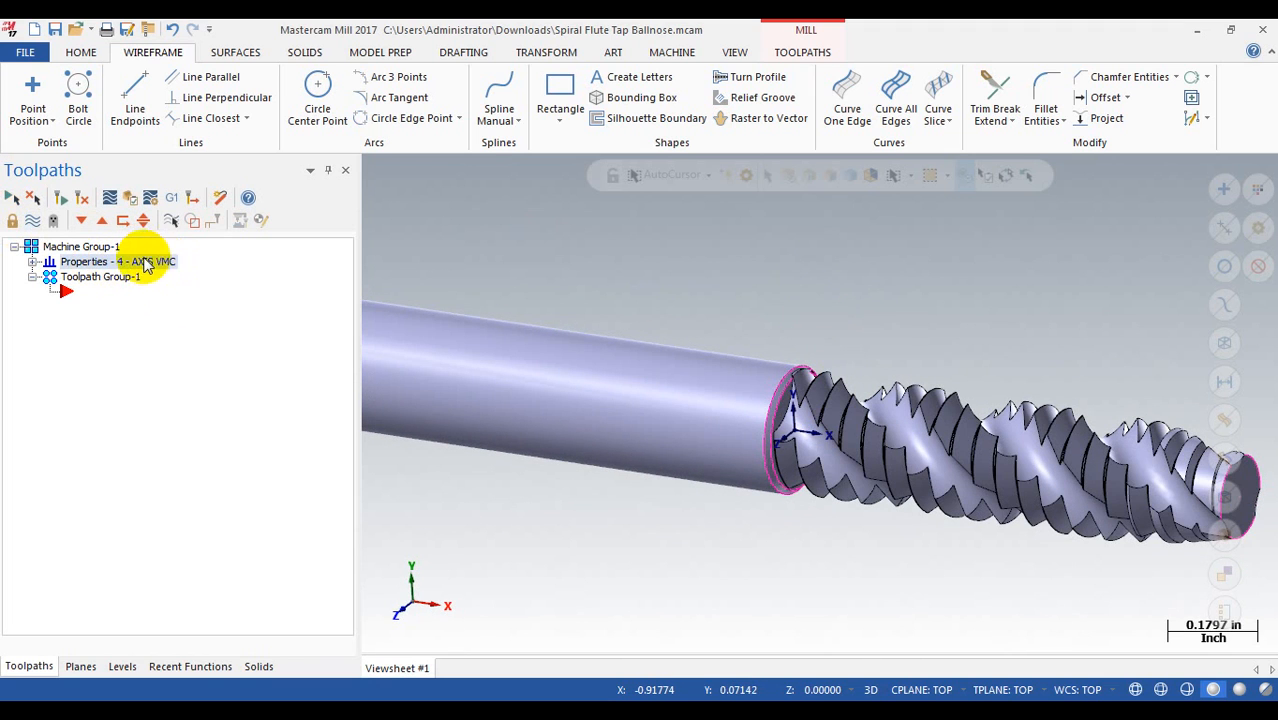
pyautogui.scroll(-2, 824, 332)
pyautogui.moveTo(800, 361); pyautogui.dragTo(844, 352, button='middle')
pyautogui.scroll(-3, 800, 395)
pyautogui.moveTo(1013, 429); pyautogui.dragTo(1065, 441, button='middle')
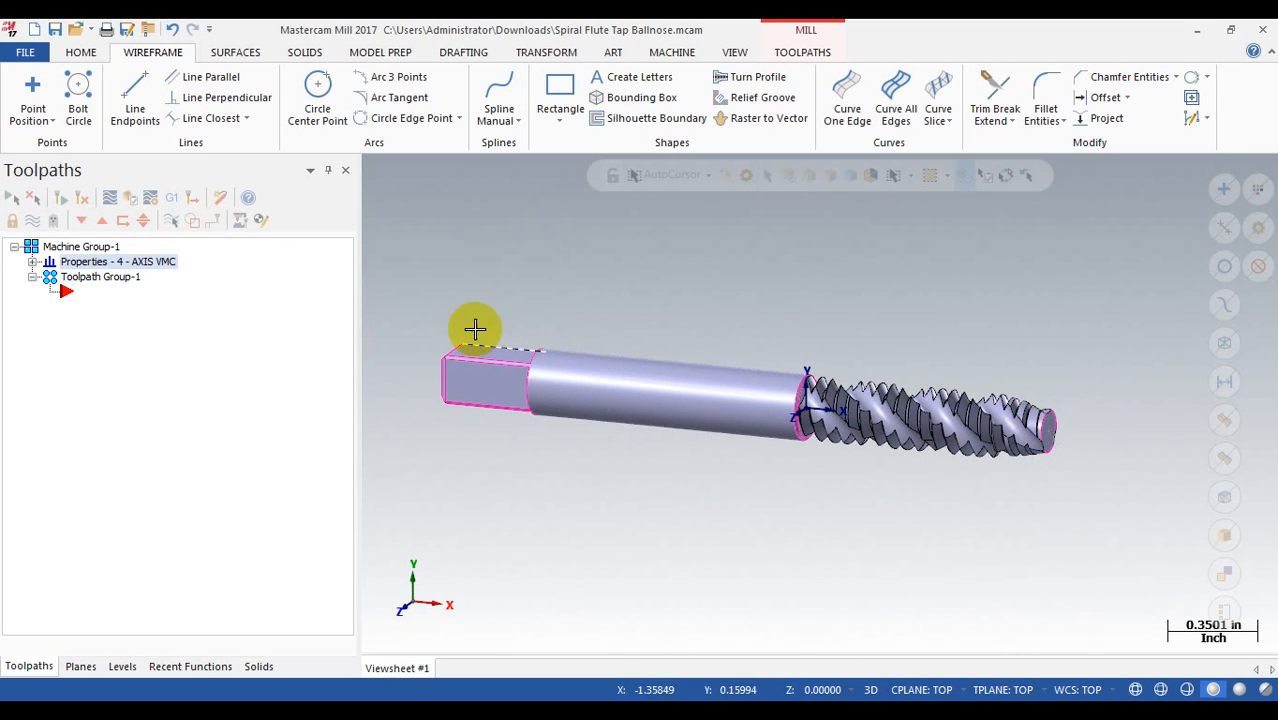
# - Try to move the whole tap 1.25 in in negative X with Dynamic transform, using the tip as gnomon origin
pyautogui.moveTo(422, 285); pyautogui.dragTo(1100, 570)
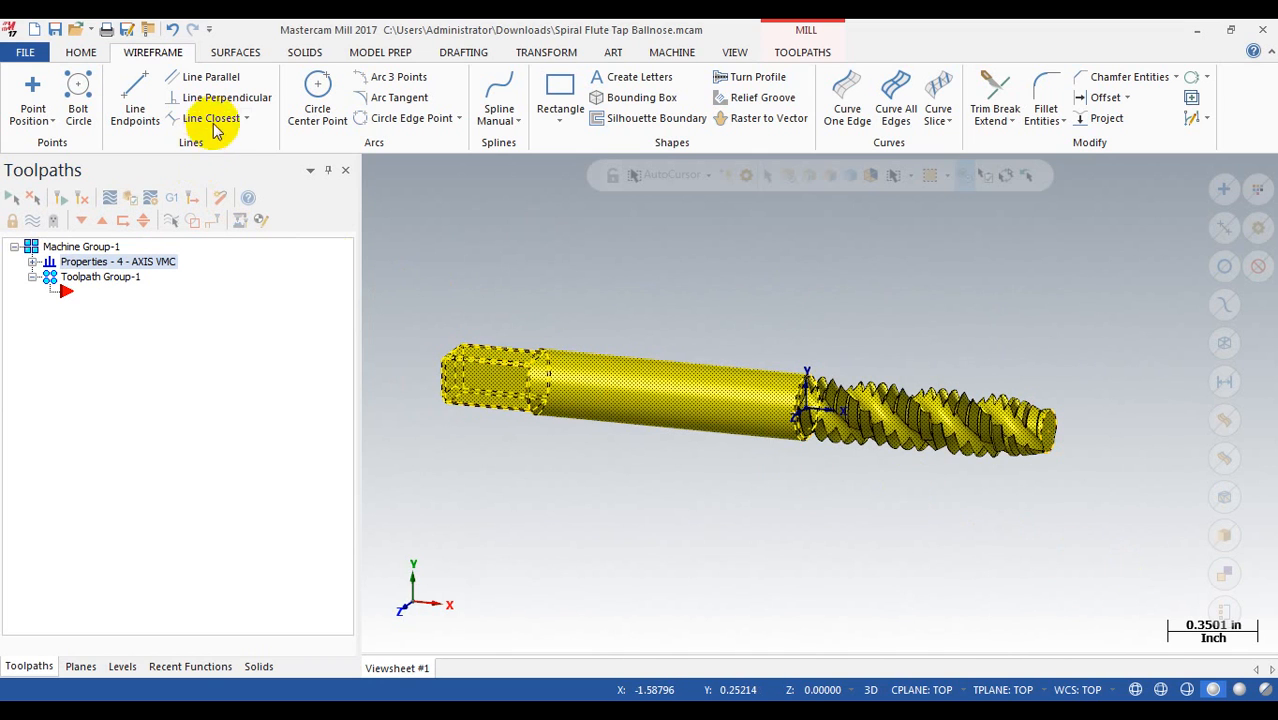
pyautogui.click(396, 58)
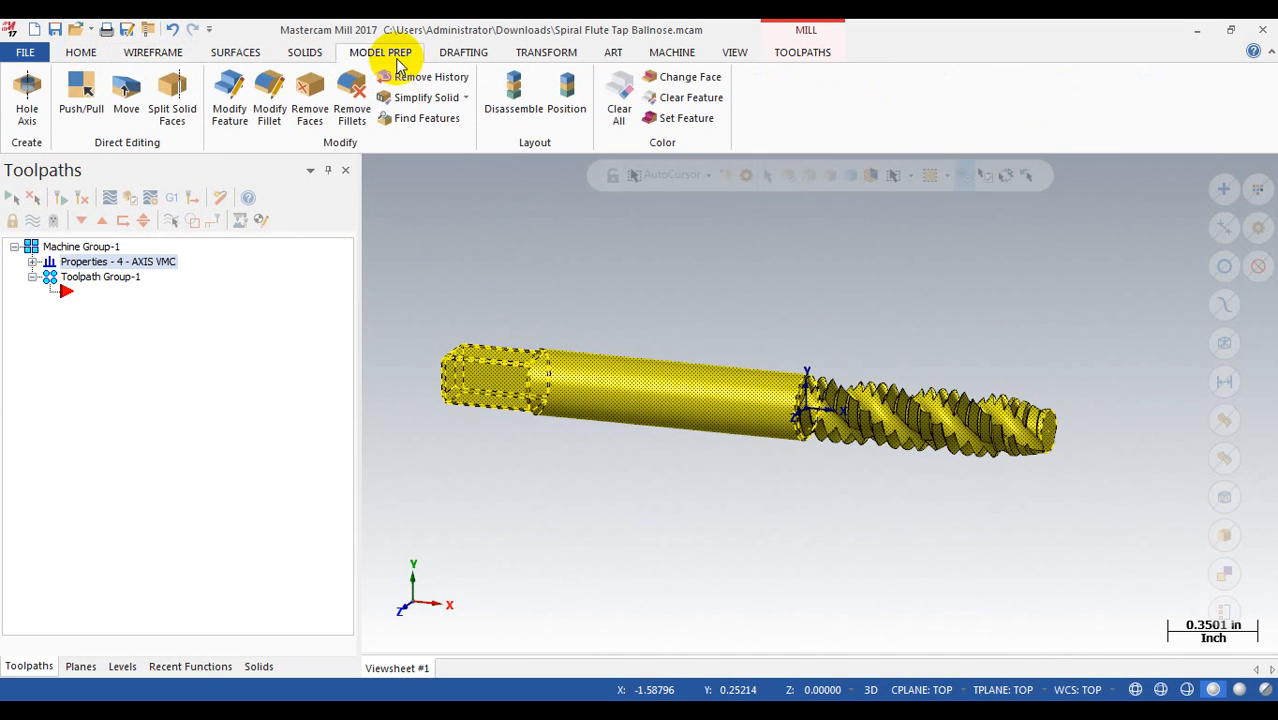
pyautogui.click(535, 56)
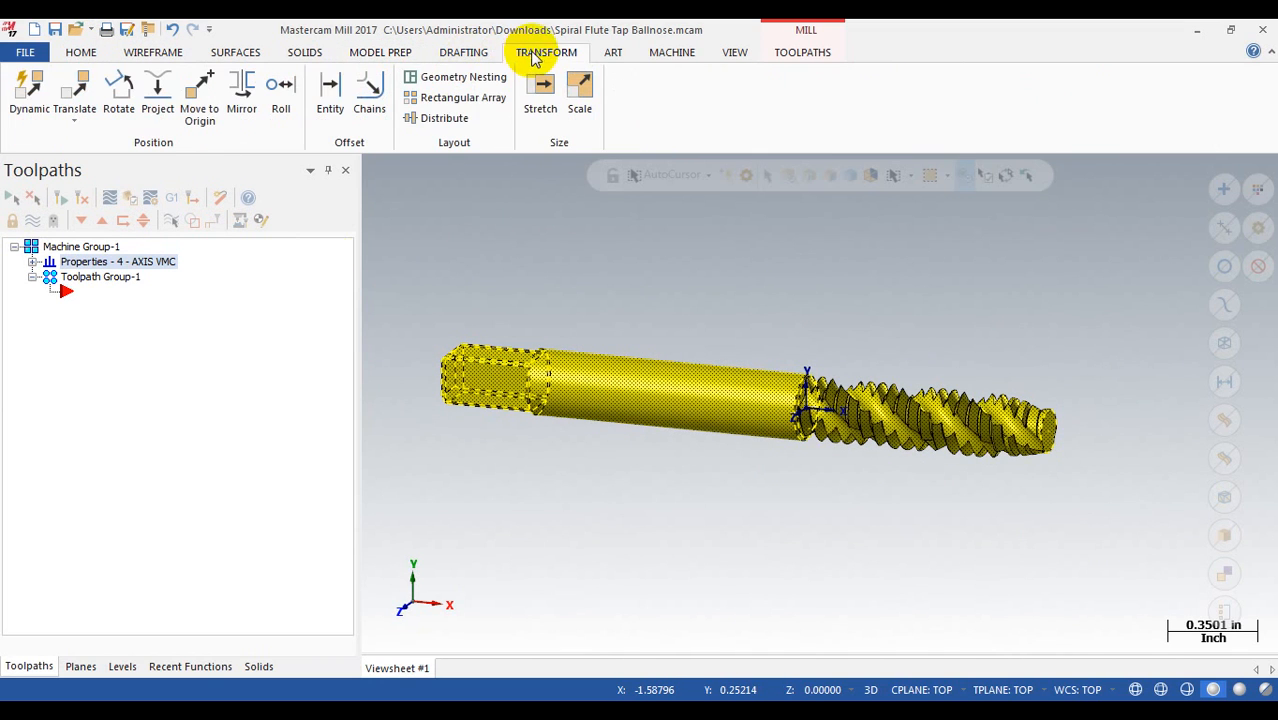
pyautogui.click(40, 75)
pyautogui.scroll(3, 1150, 420)
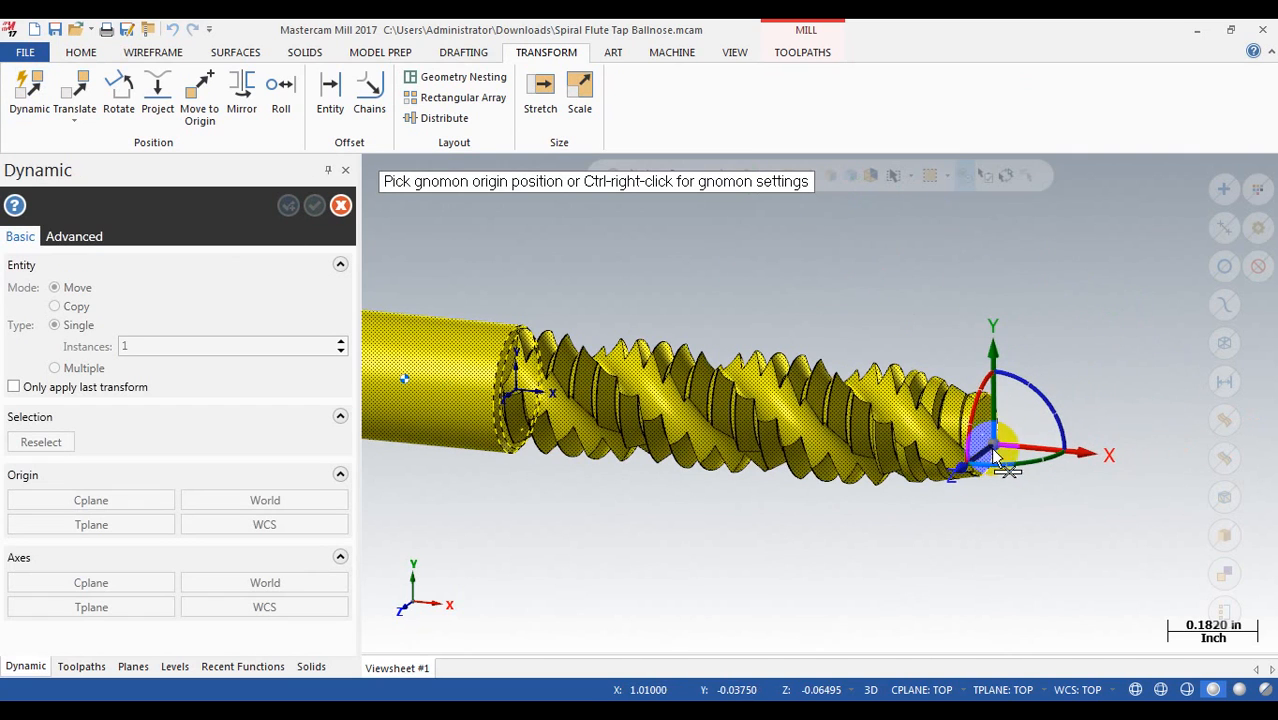
pyautogui.click(975, 443)
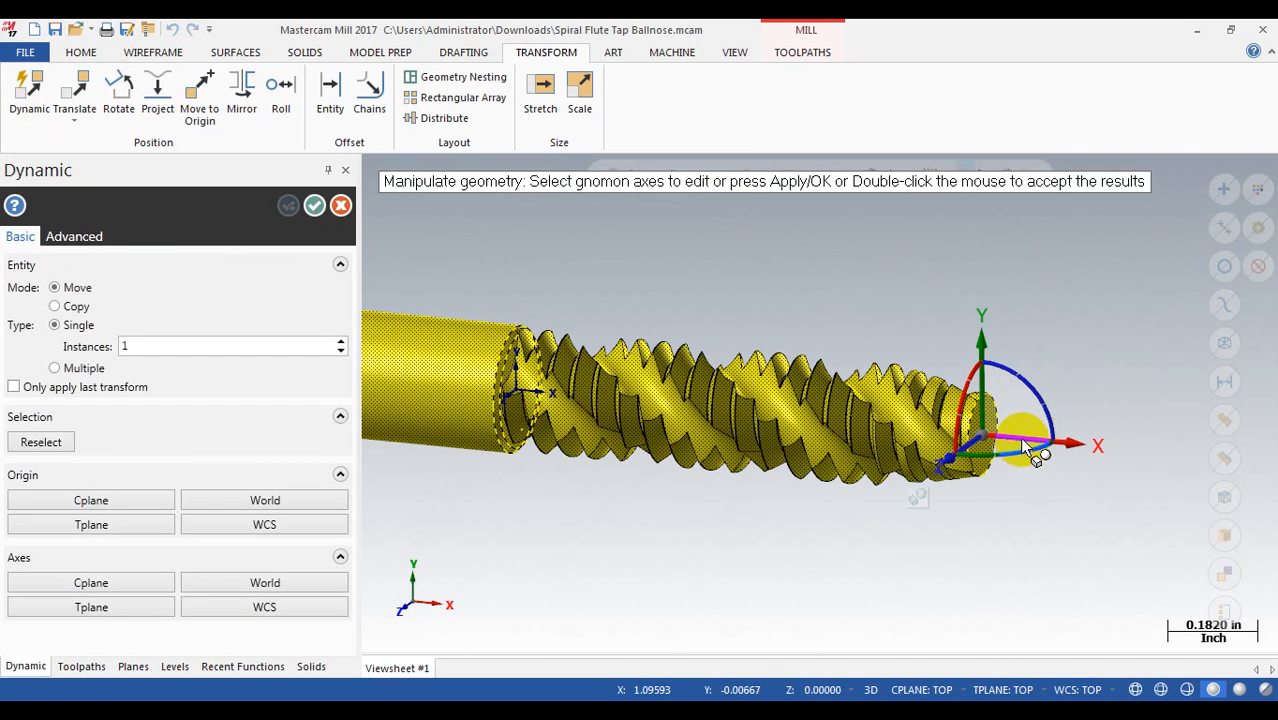
pyautogui.click(990, 444)
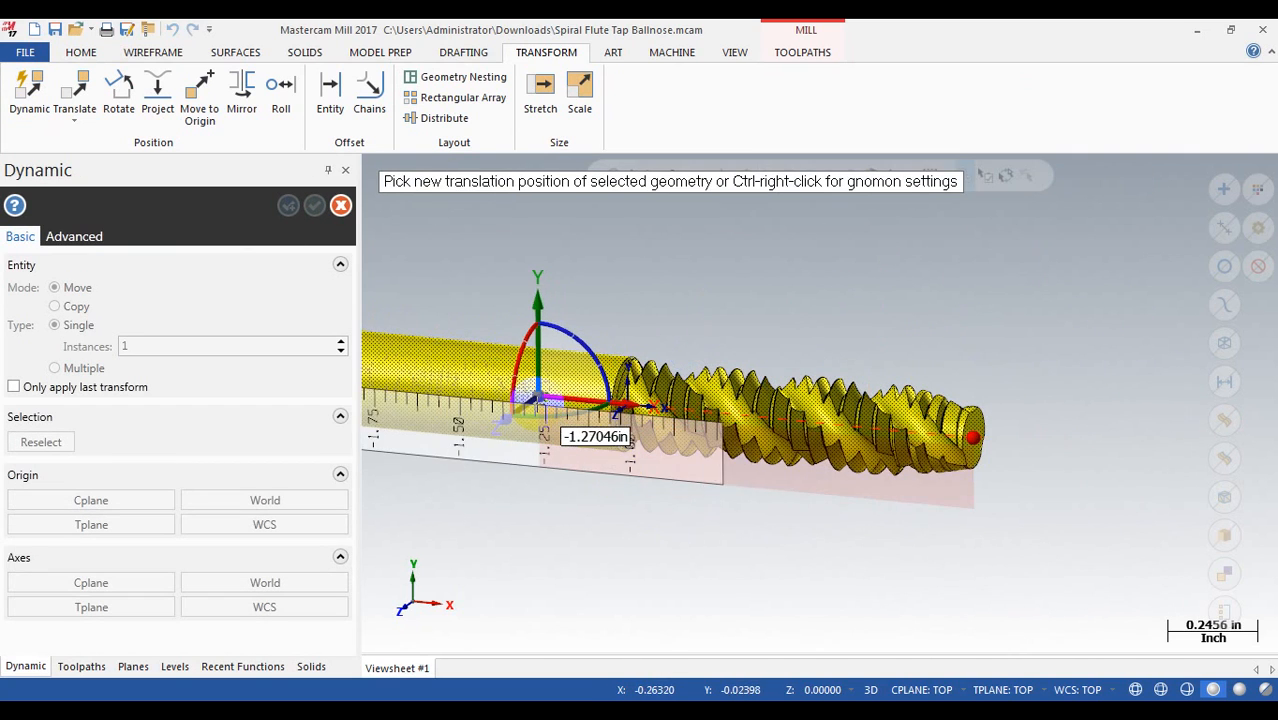
pyautogui.click(541, 398)
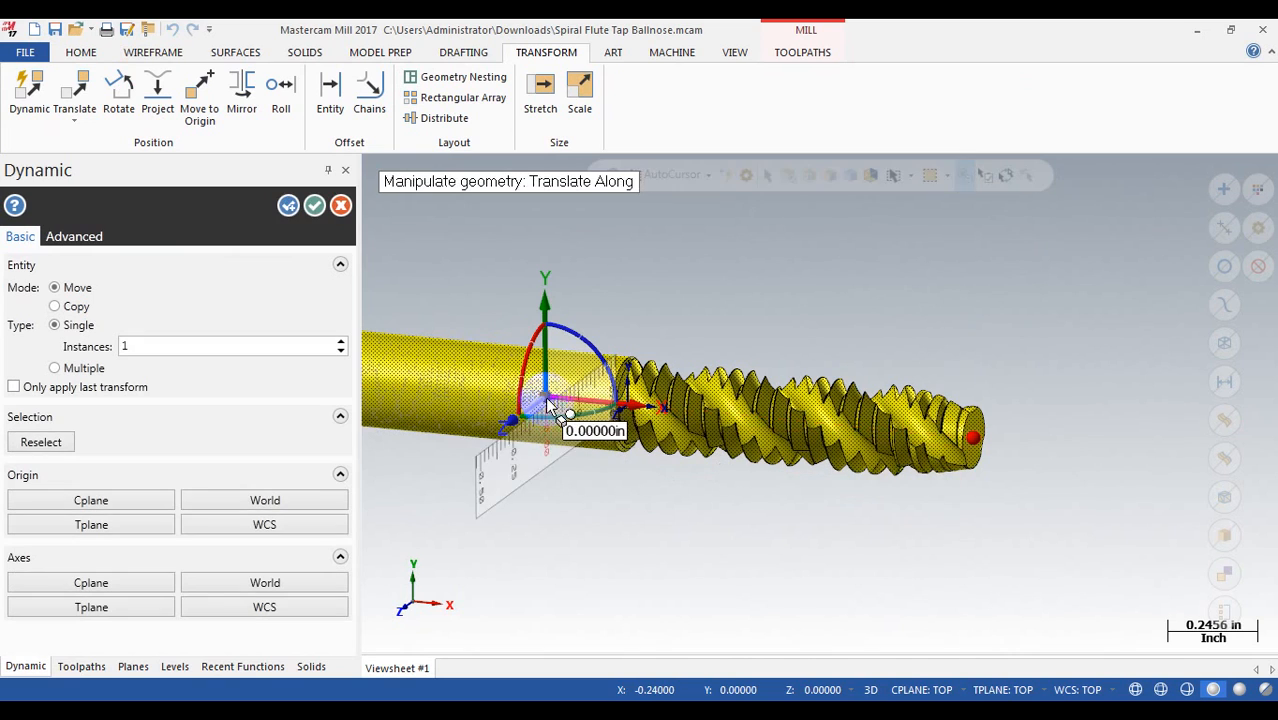
pyautogui.click(313, 206)
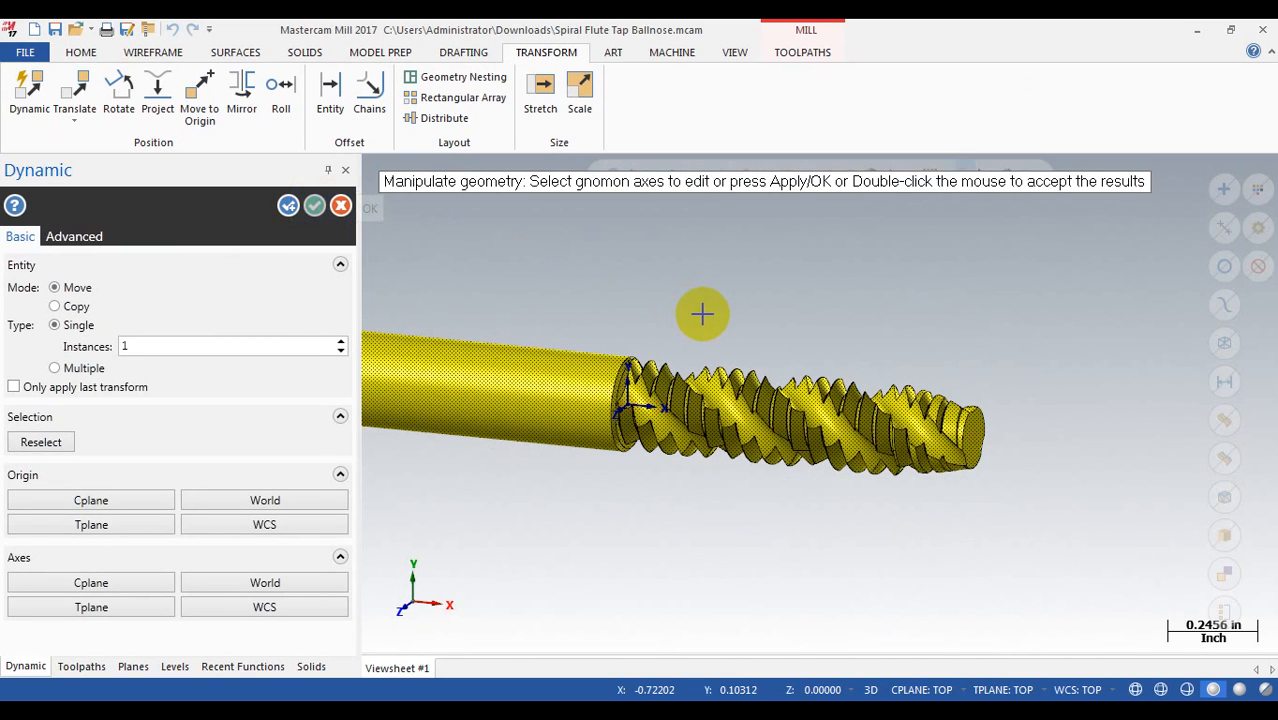
# - Undo the Dynamic move of the tap
pyautogui.scroll(-4, 887, 408)
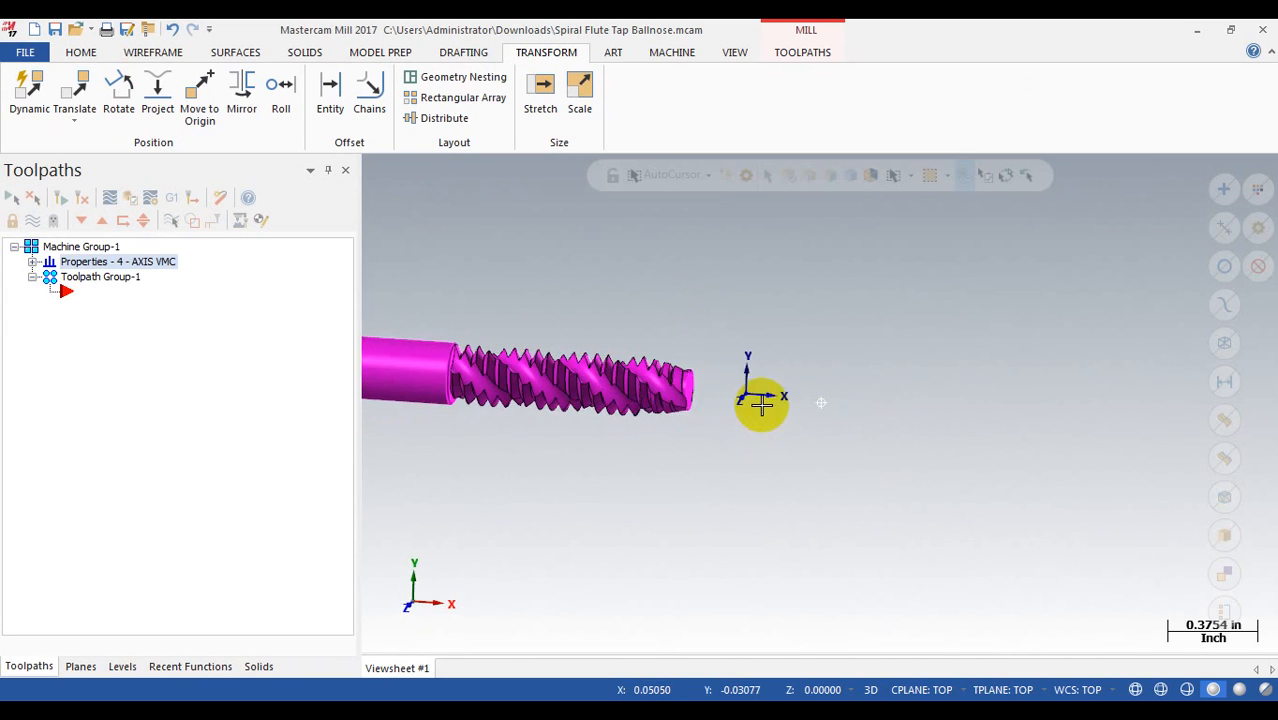
pyautogui.moveTo(762, 405); pyautogui.dragTo(799, 404, button='middle')
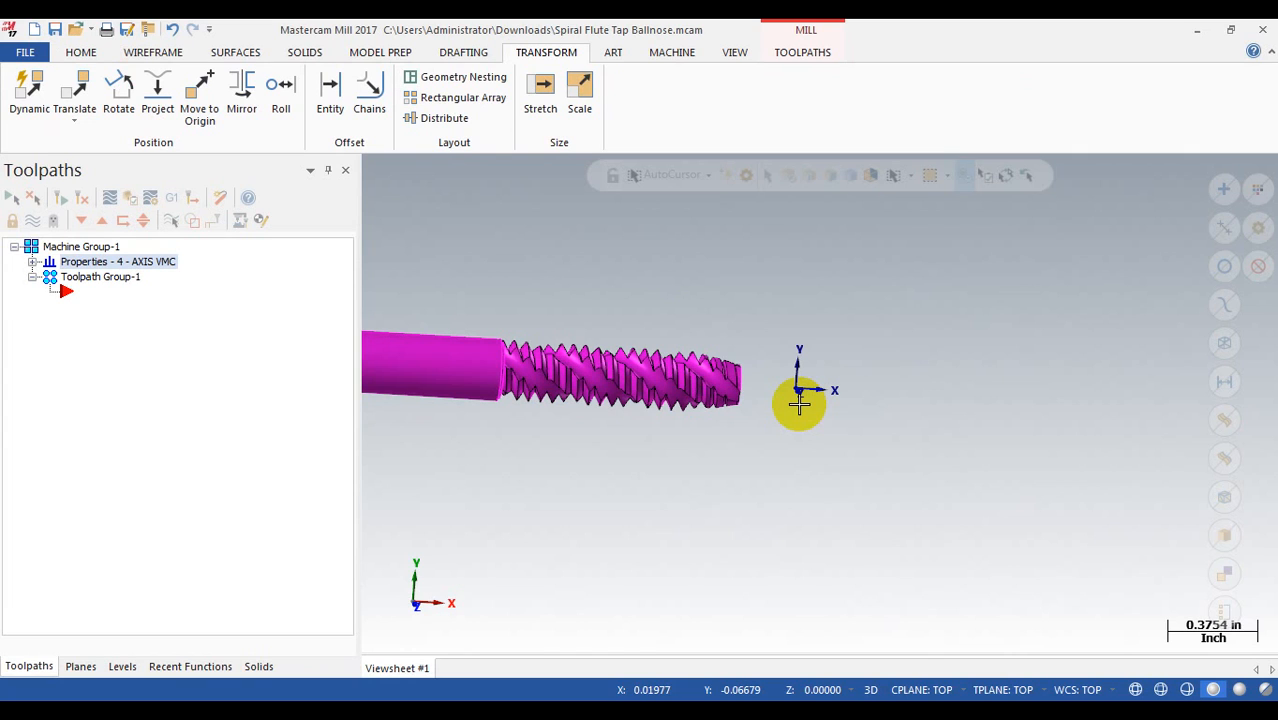
pyautogui.hotkey('ctrl', 'z')
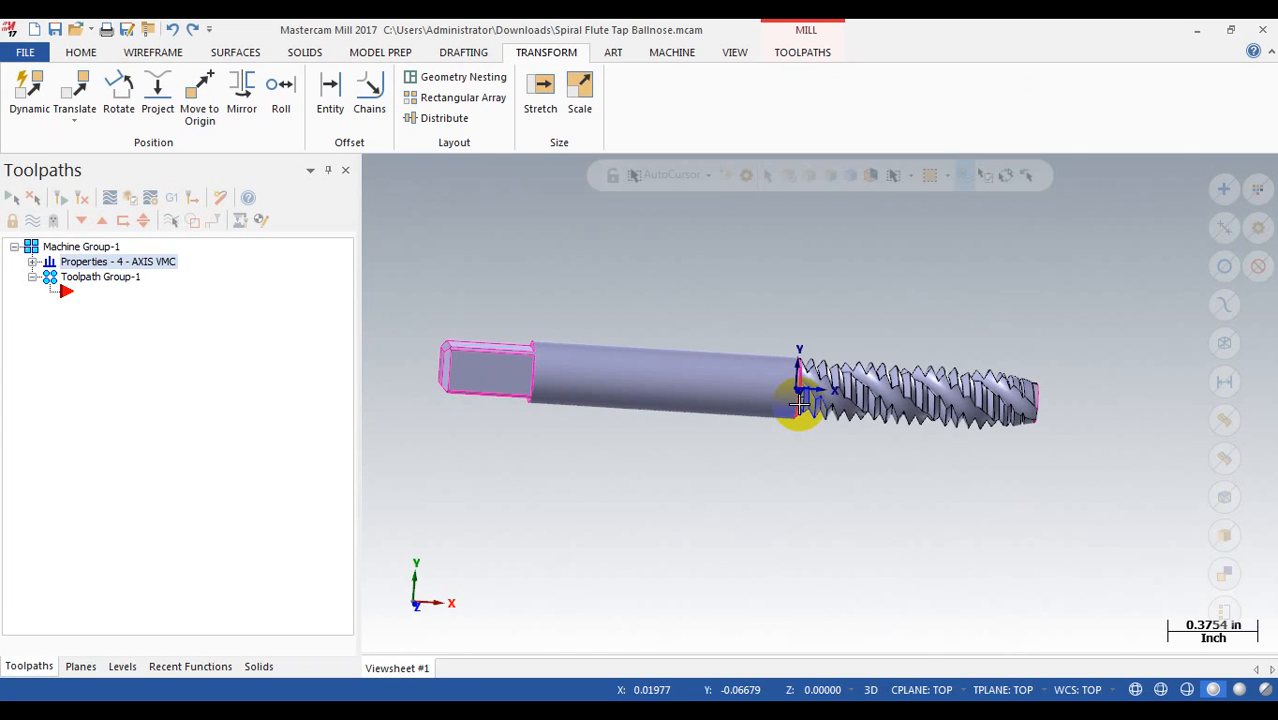
# - Select the whole tap, start a Dynamic transform and place the gnomon origin at the center of the tip face
pyautogui.moveTo(434, 288); pyautogui.dragTo(1024, 504)
pyautogui.moveTo(883, 427); pyautogui.dragTo(678, 358, button='middle')
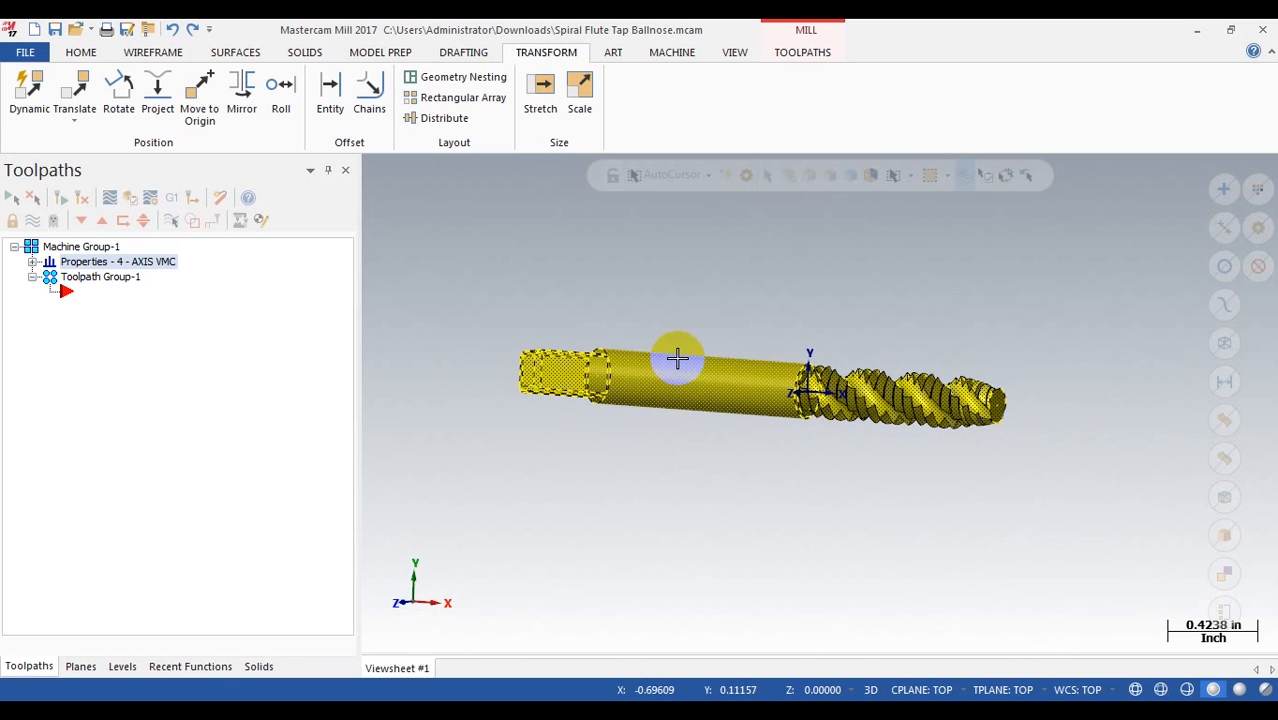
pyautogui.click(26, 90)
pyautogui.scroll(2, 1100, 418)
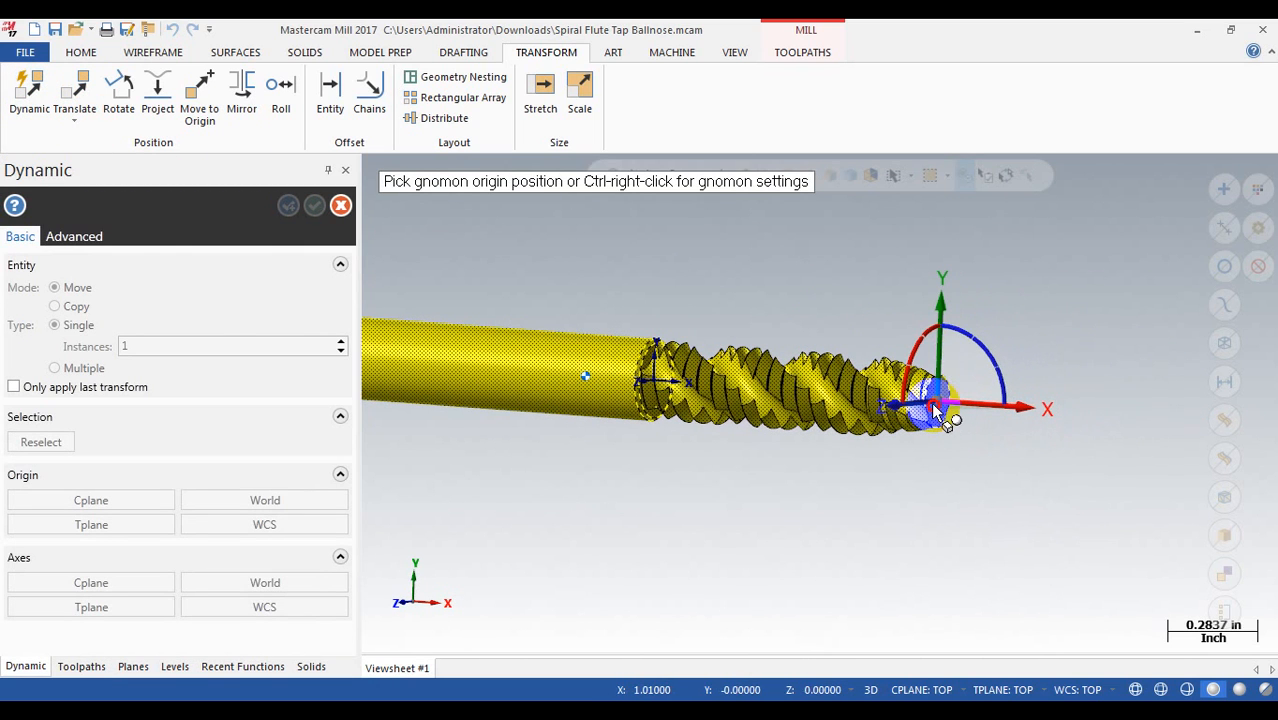
pyautogui.click(933, 403)
# - Translate the selected tap -1.00 in along X, accept the move and clear the transform result colors
pyautogui.scroll(-2, 1053, 517)
pyautogui.moveTo(873, 479); pyautogui.dragTo(944, 467, button='middle')
pyautogui.click(1060, 430)
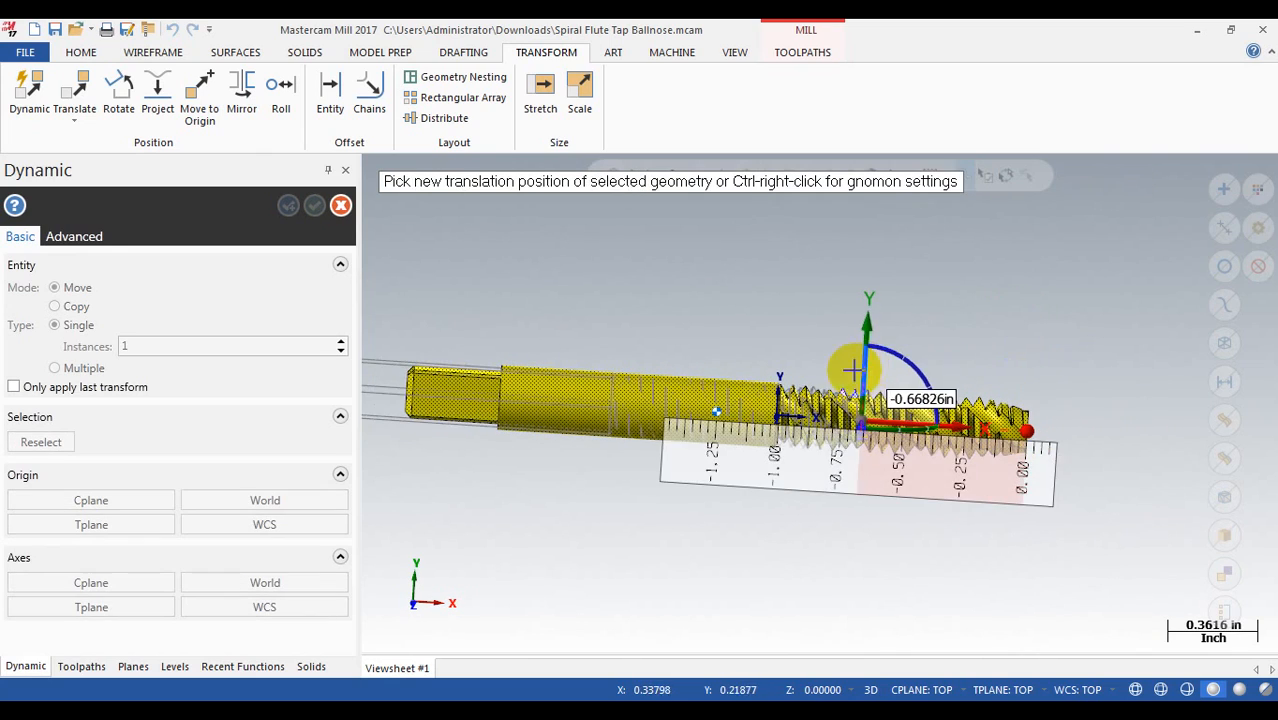
pyautogui.scroll(4, 776, 456)
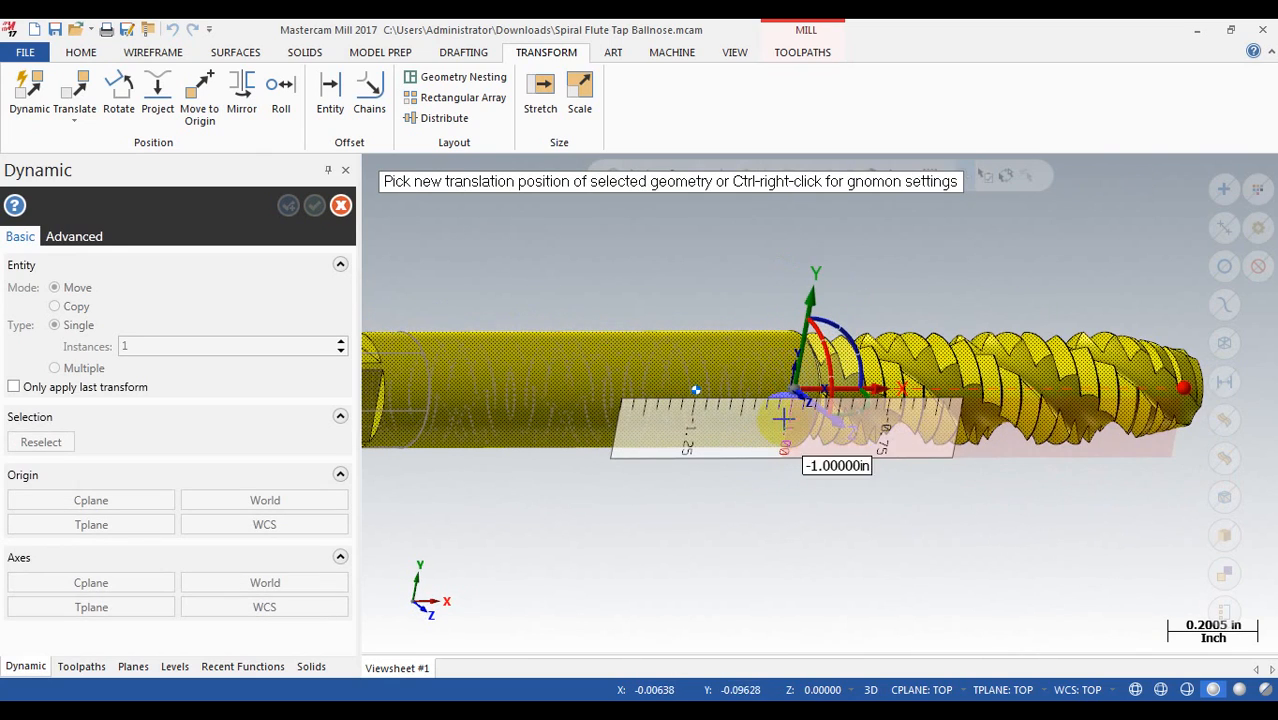
pyautogui.click(797, 396)
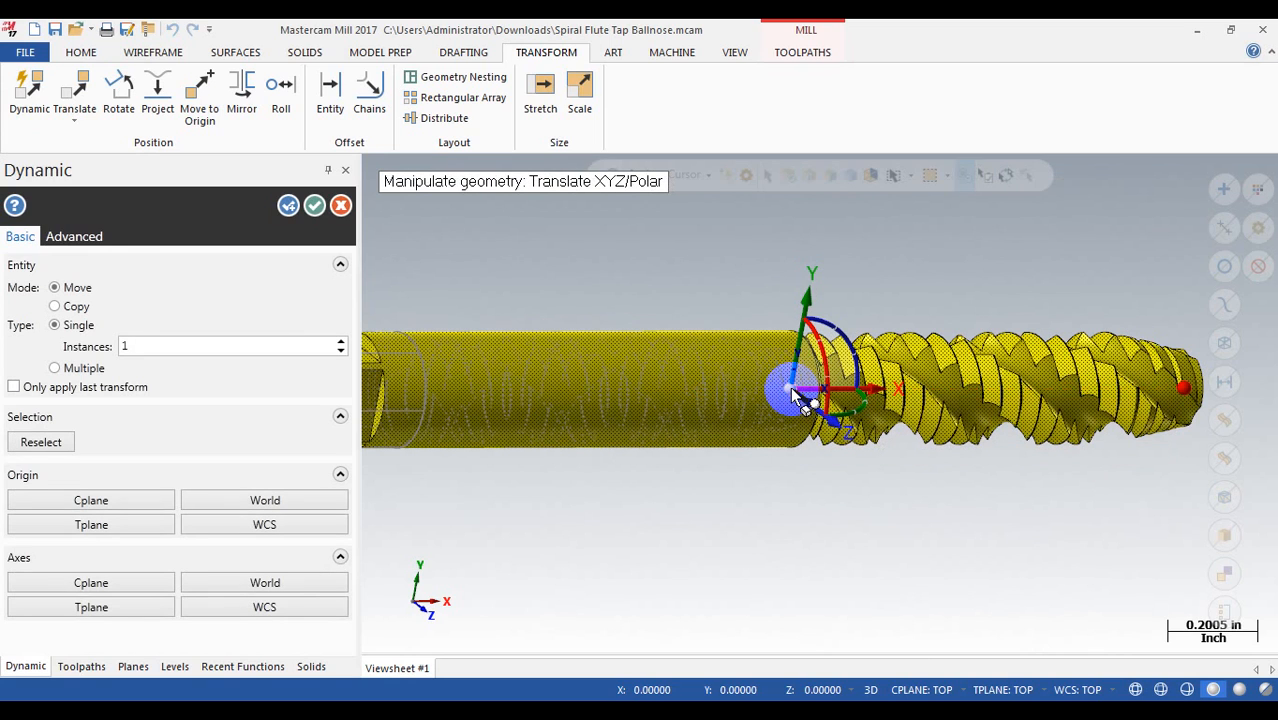
pyautogui.click(795, 393)
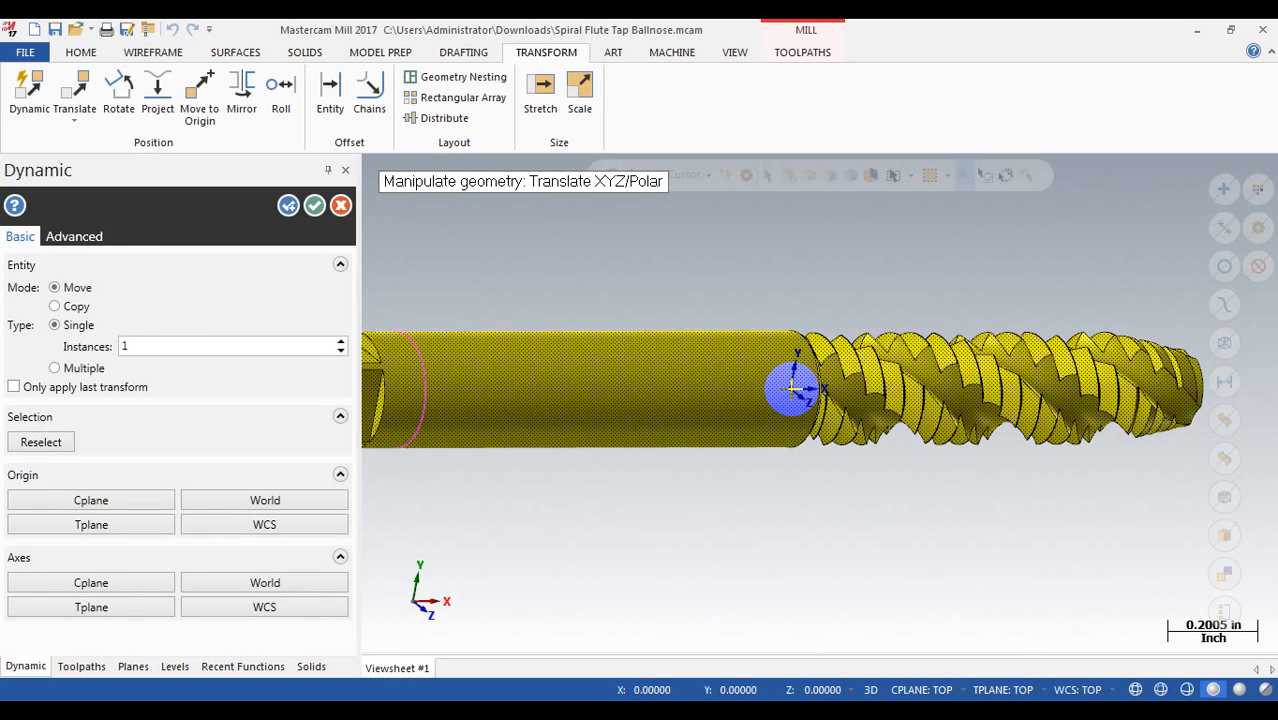
pyautogui.press('Return')
pyautogui.scroll(-1, 866, 435)
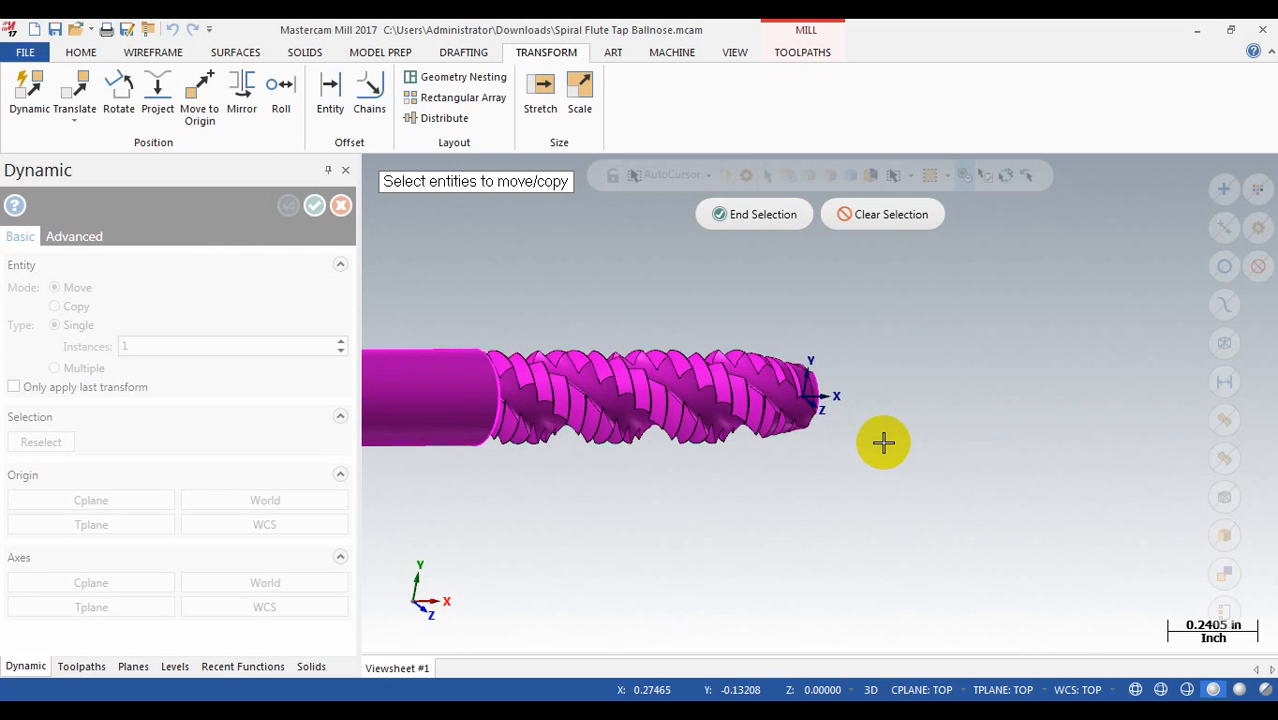
pyautogui.rightClick(883, 442)
pyautogui.click(940, 142)
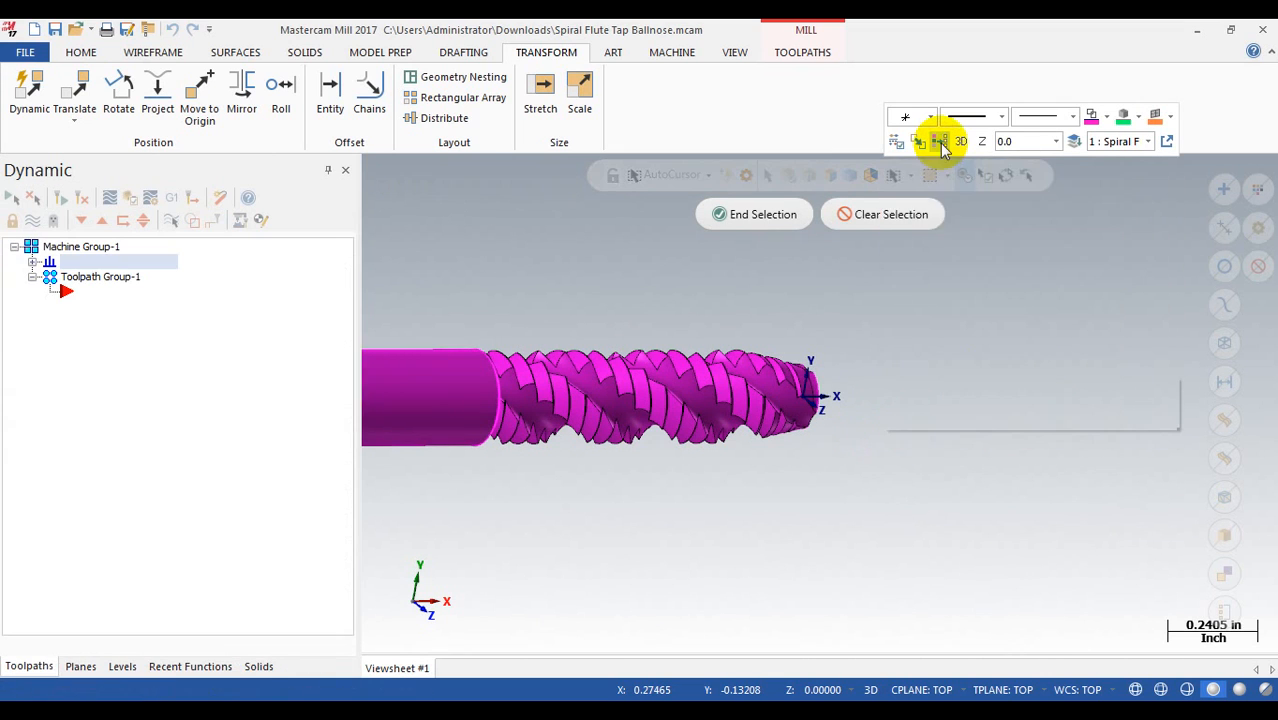
# - Inspect the repositioned tap from an angled view and the Top view, checking its tip against the origin
pyautogui.scroll(-2, 882, 460)
pyautogui.moveTo(877, 486); pyautogui.dragTo(774, 480, button='middle')
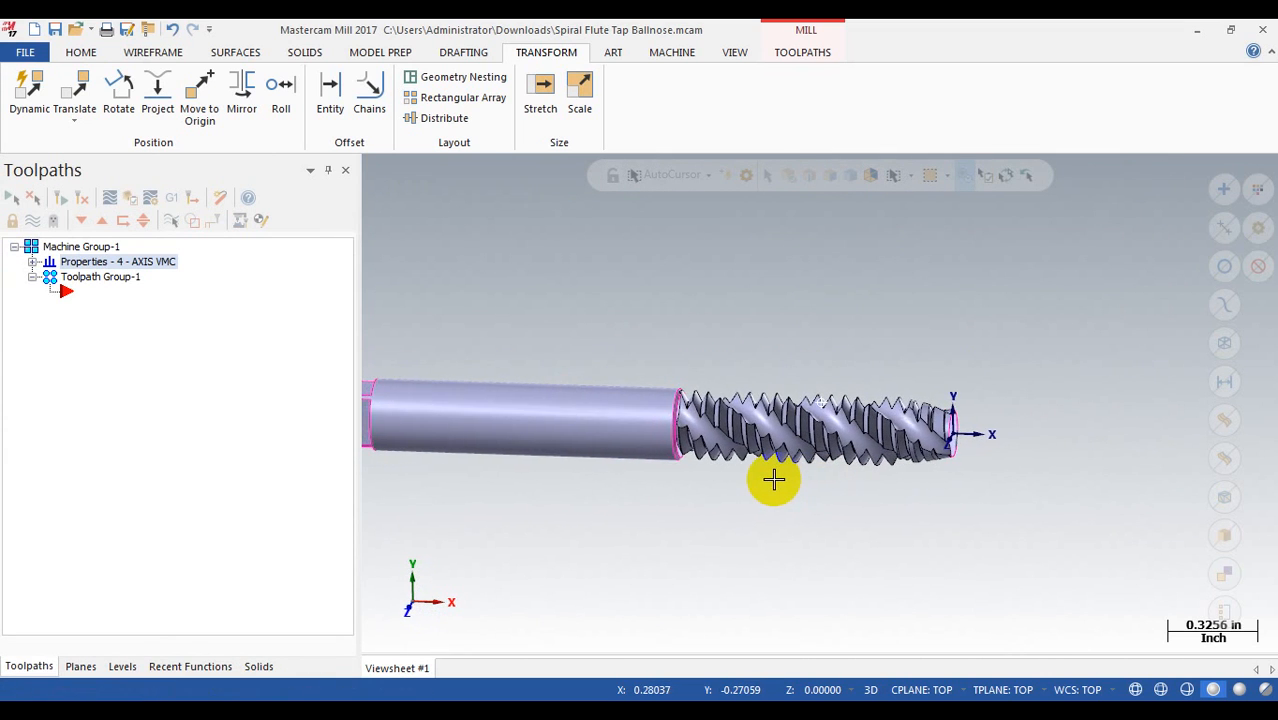
pyautogui.scroll(-2, 1090, 505)
pyautogui.scroll(-1, 942, 496)
pyautogui.scroll(2, 799, 480)
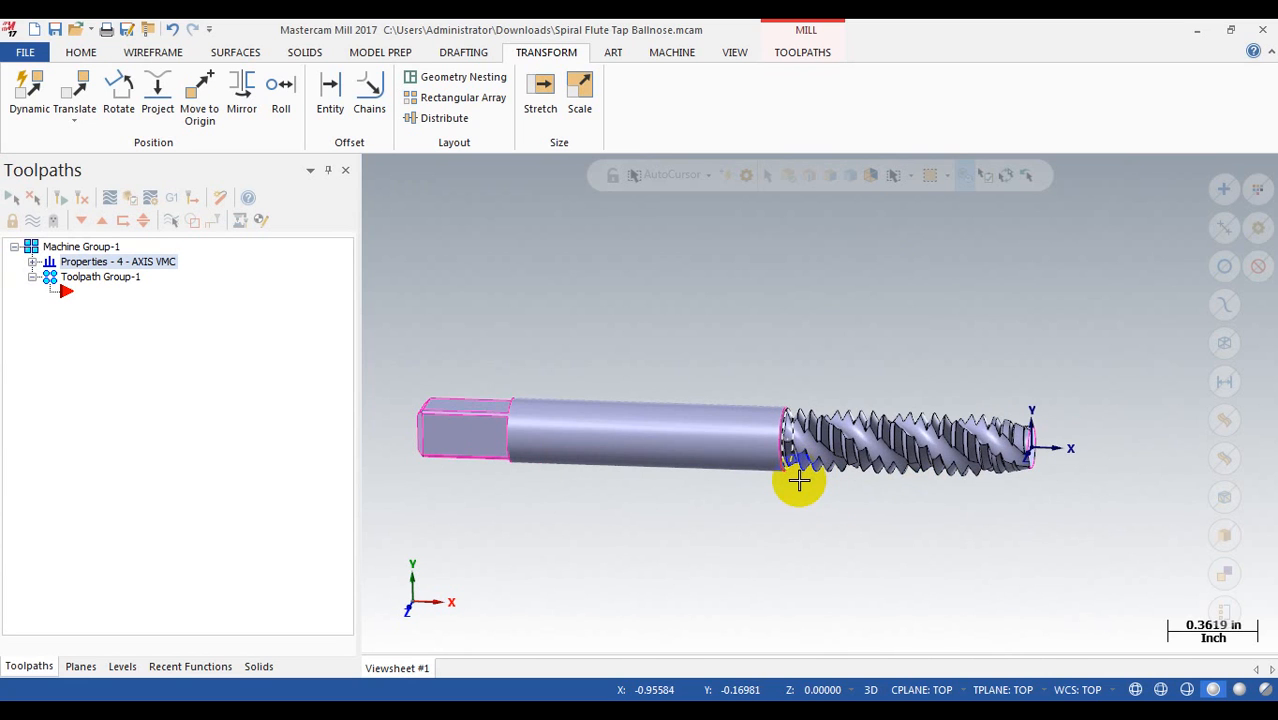
pyautogui.hotkey('alt', '1')
pyautogui.scroll(-2, 799, 478)
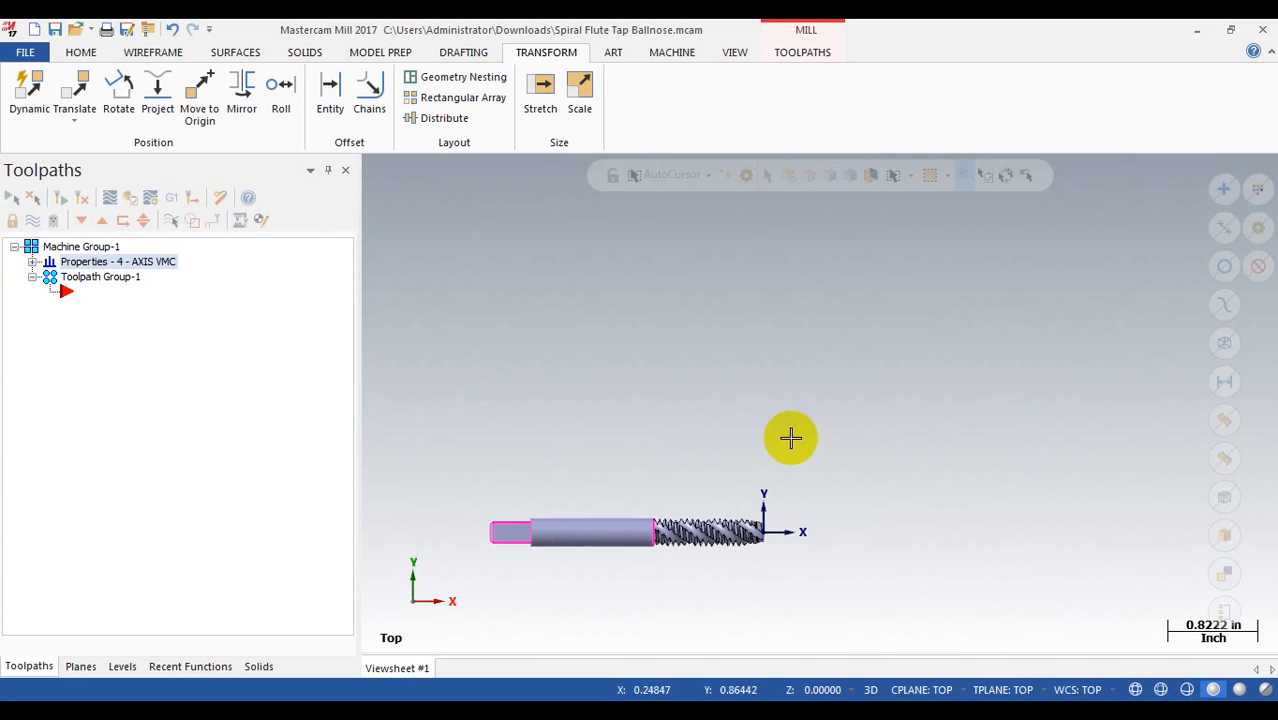
pyautogui.scroll(1, 511, 556)
pyautogui.scroll(1, 644, 557)
pyautogui.scroll(1, 707, 555)
pyautogui.scroll(1, 930, 520)
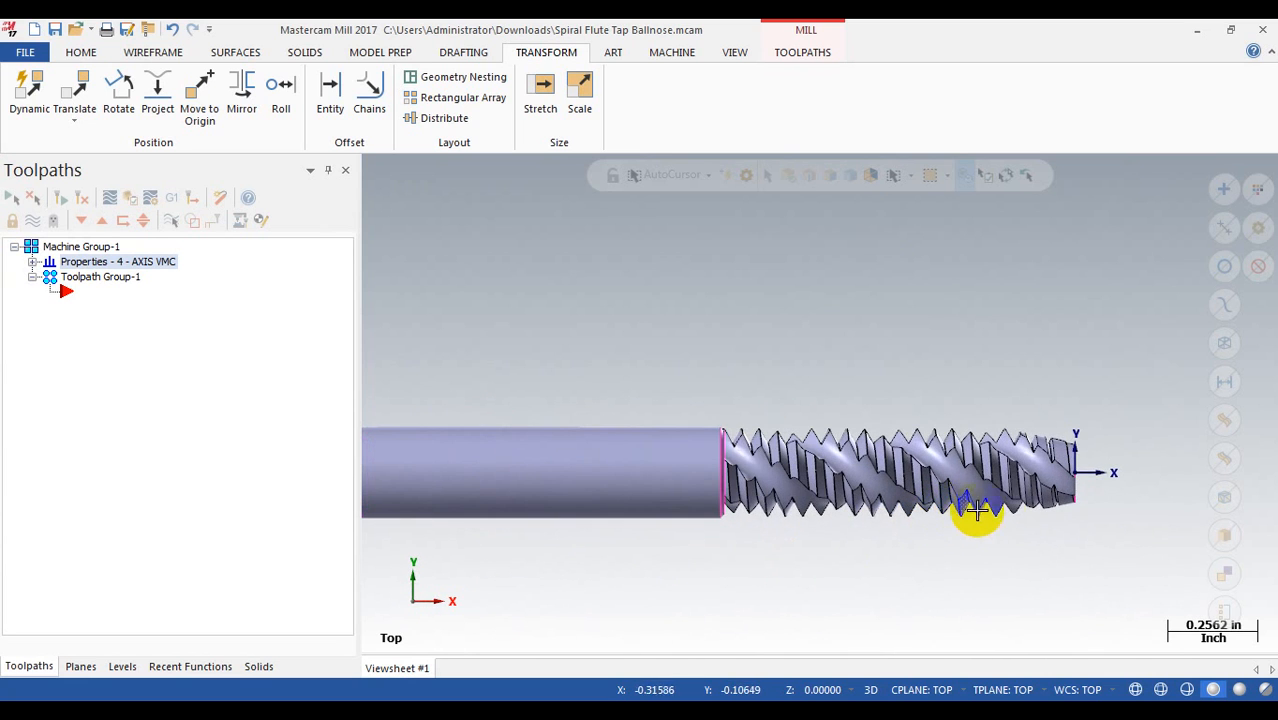
pyautogui.scroll(5, 1084, 471)
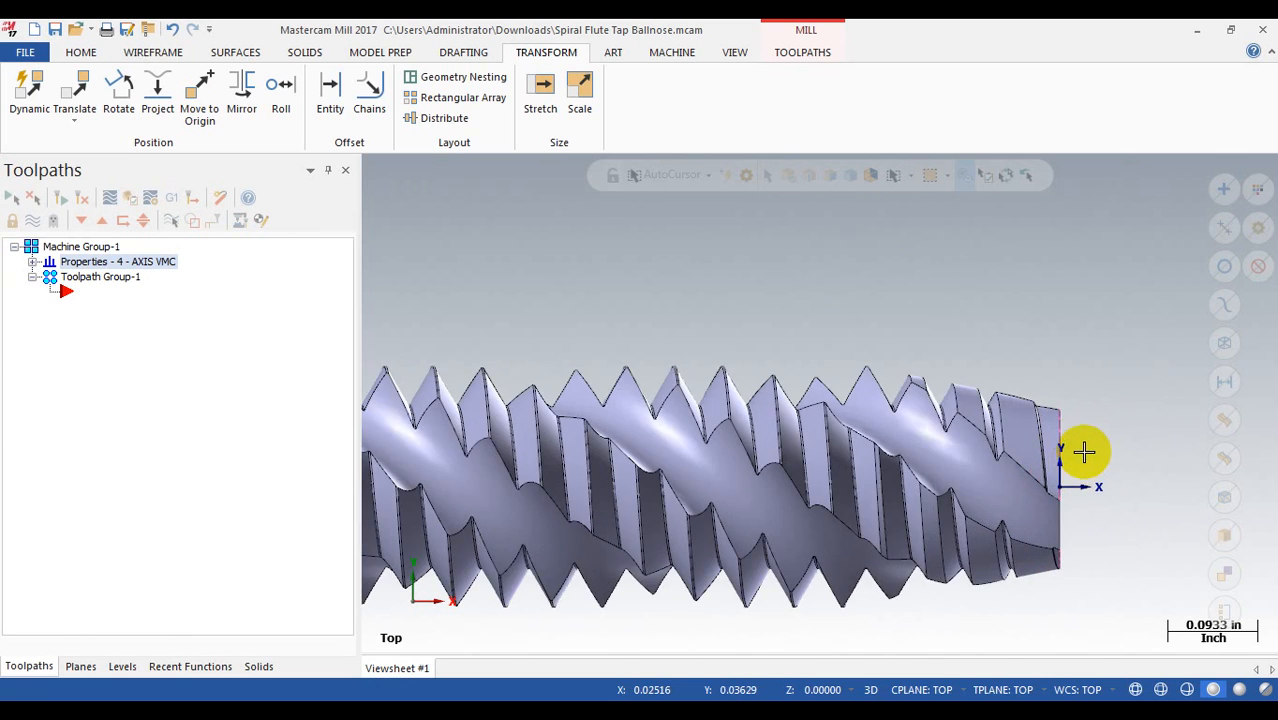
pyautogui.scroll(-3, 1082, 452)
pyautogui.scroll(-4, 1084, 452)
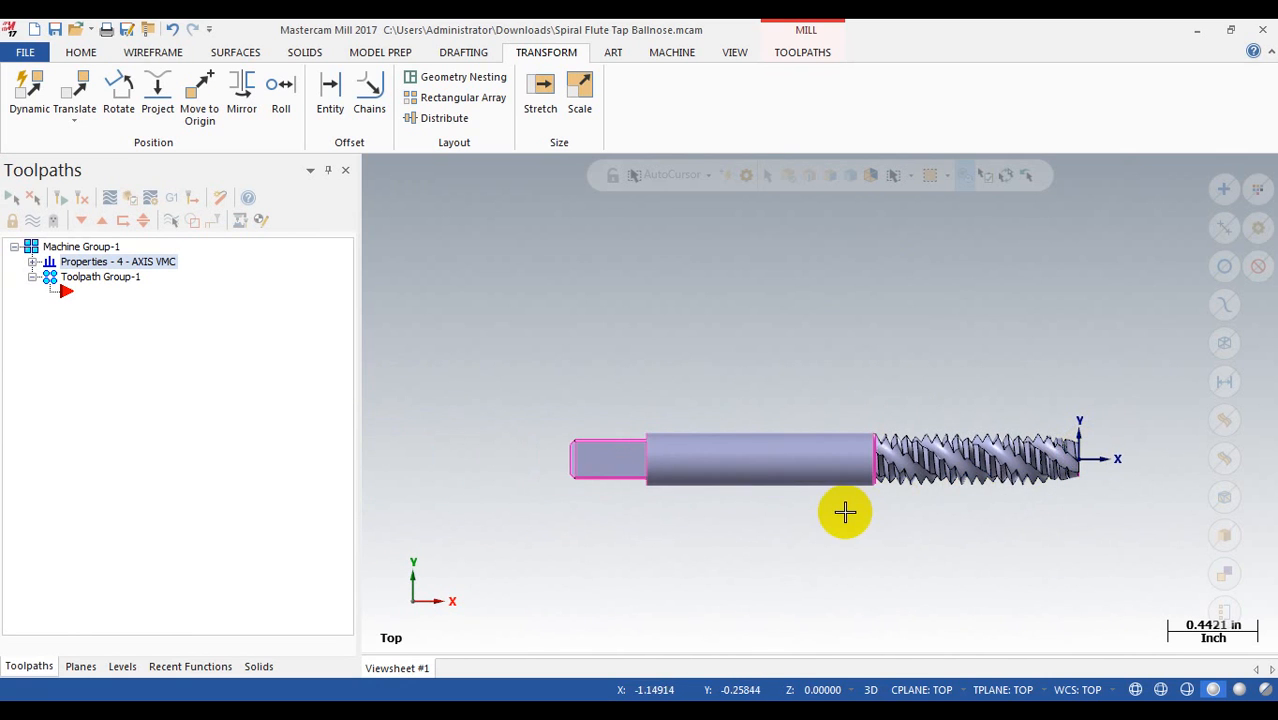
# - Examine the spiral flute faces near the tap's tip from several angles
pyautogui.moveTo(949, 518); pyautogui.dragTo(1071, 372, button='middle')
pyautogui.scroll(3, 1073, 371)
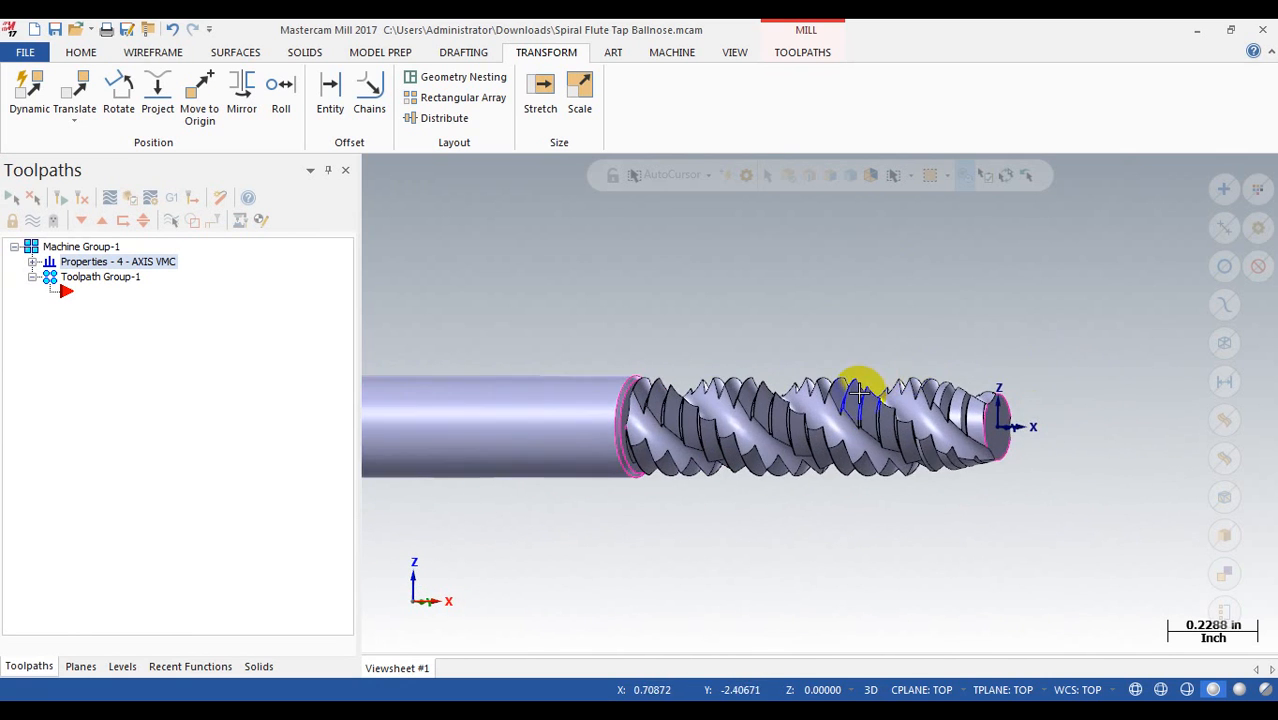
pyautogui.scroll(2, 863, 384)
pyautogui.moveTo(877, 402)
pyautogui.mouseDown(button='middle')
pyautogui.moveTo(907, 334)
pyautogui.moveTo(870, 391)
pyautogui.mouseUp(button='middle')
pyautogui.scroll(3, 856, 442)
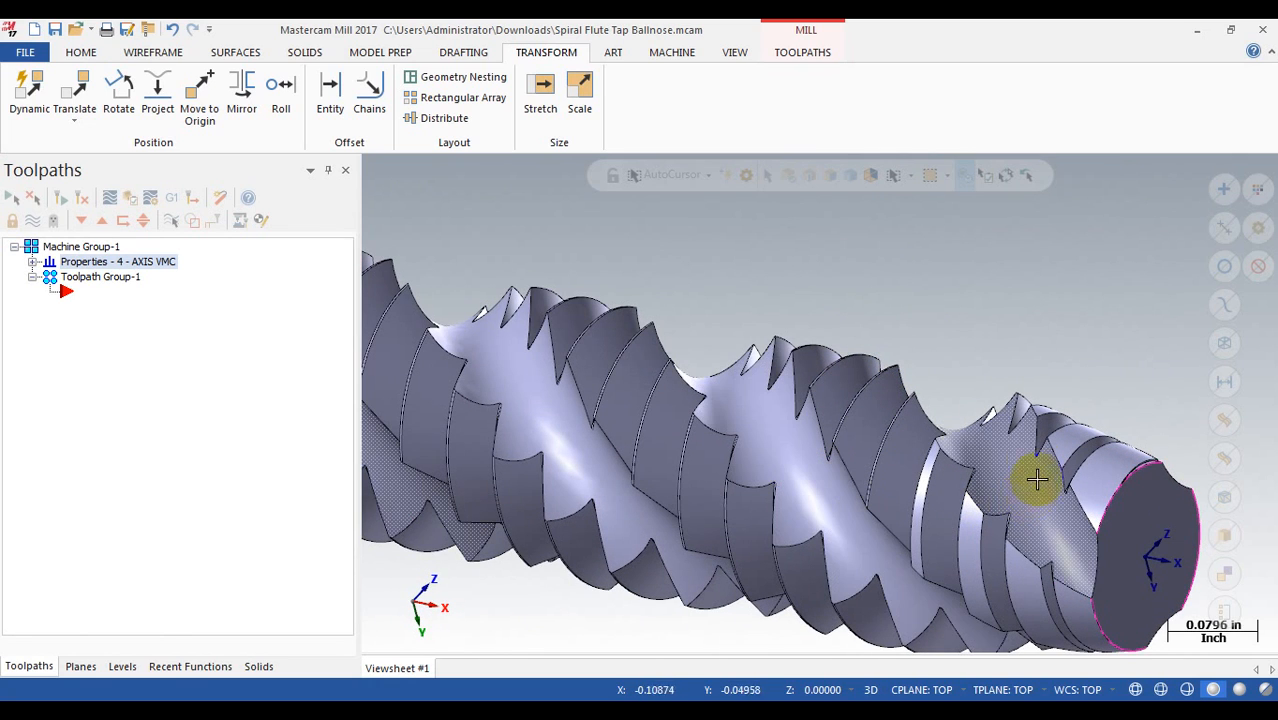
pyautogui.scroll(-1, 944, 332)
pyautogui.moveTo(836, 400); pyautogui.dragTo(790, 404, button='middle')
pyautogui.scroll(-3, 790, 404)
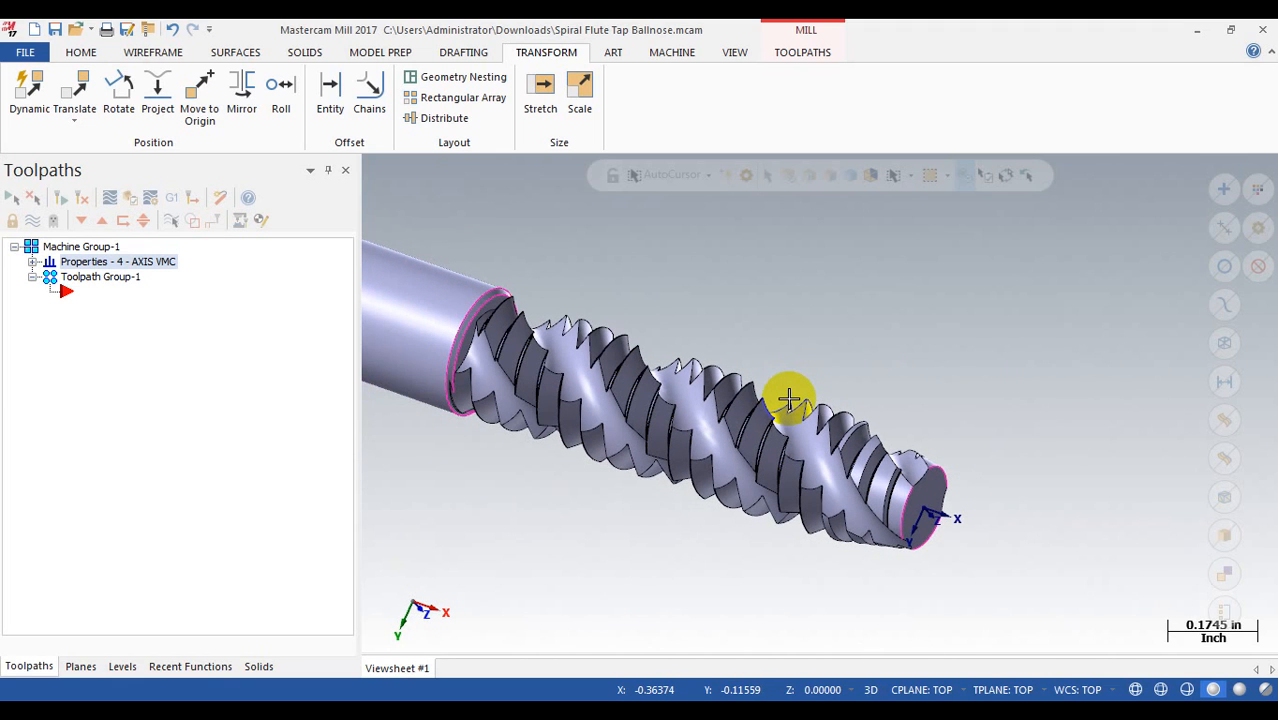
pyautogui.moveTo(824, 466)
pyautogui.mouseDown(button='middle')
pyautogui.moveTo(793, 422)
pyautogui.moveTo(813, 443)
pyautogui.mouseUp(button='middle')
pyautogui.scroll(1, 813, 442)
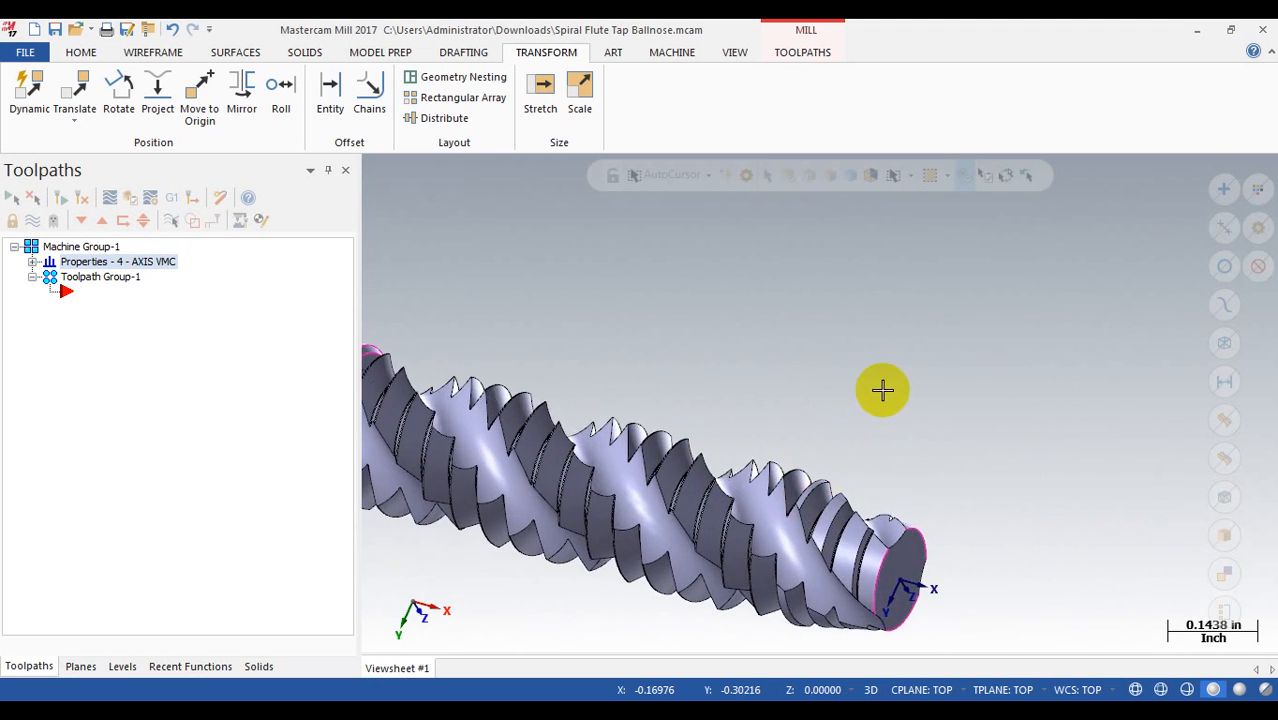
pyautogui.moveTo(881, 391); pyautogui.dragTo(802, 568, button='middle')
pyautogui.scroll(2, 802, 568)
pyautogui.moveTo(807, 462); pyautogui.dragTo(793, 468, button='middle')
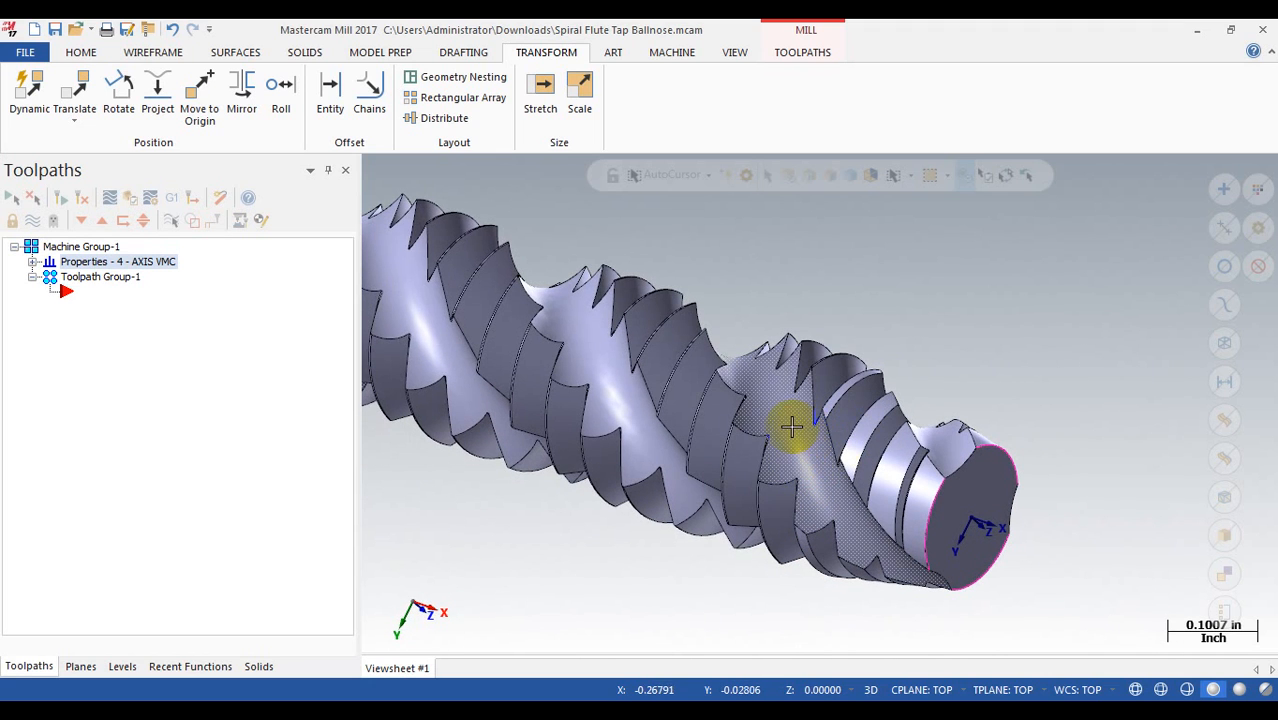
# - Check the radius of the spiral flute face nearest the tip with Analyze Dynamic
pyautogui.click(81, 51)
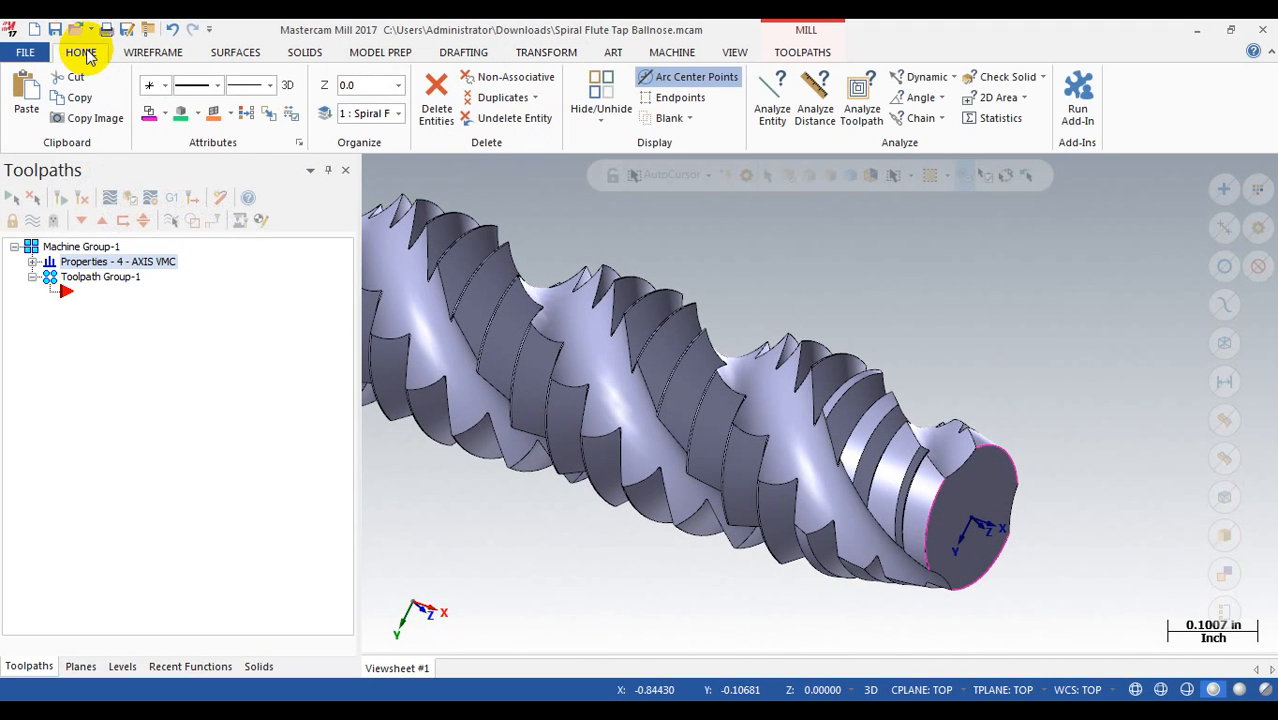
pyautogui.click(921, 82)
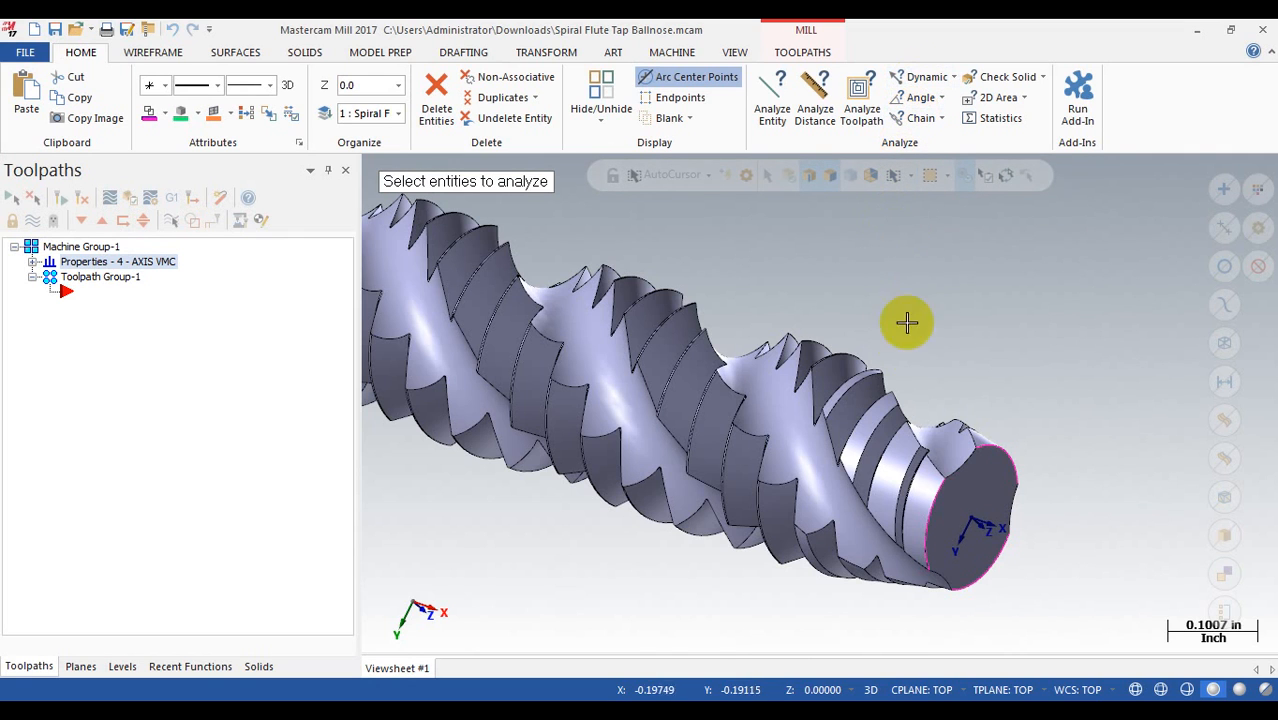
pyautogui.scroll(3, 785, 418)
pyautogui.click(771, 410)
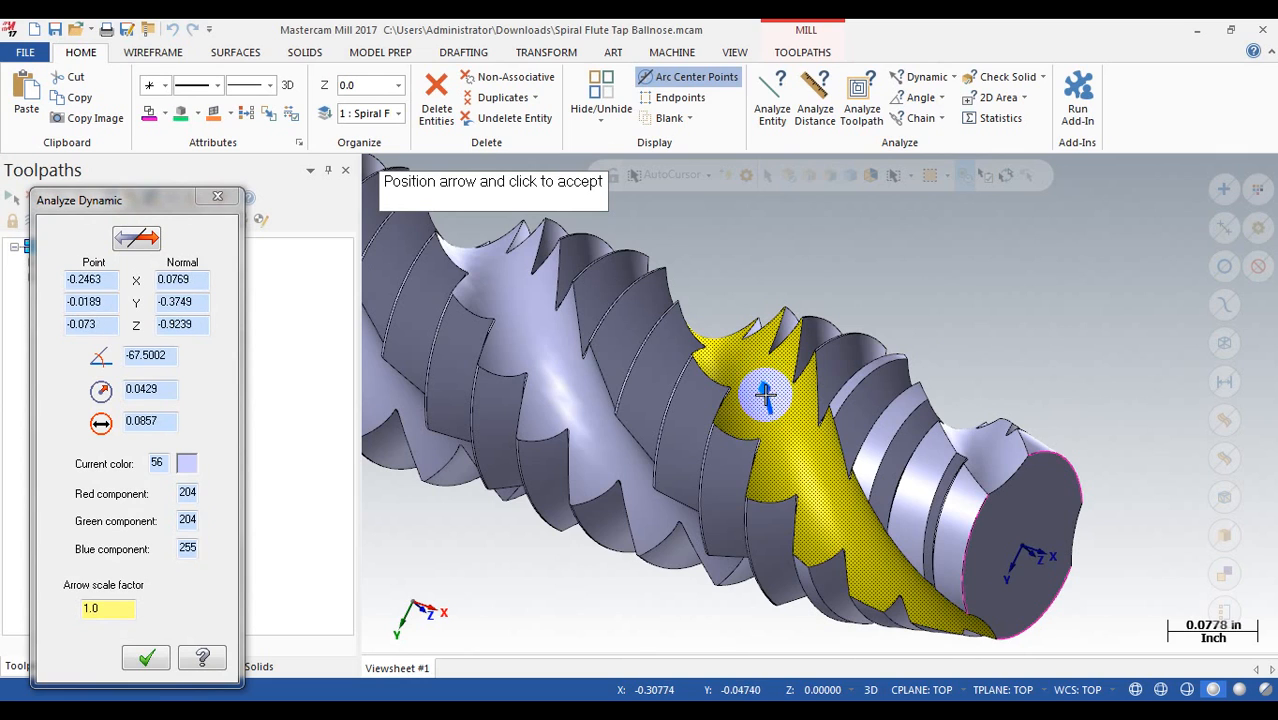
pyautogui.click(750, 400)
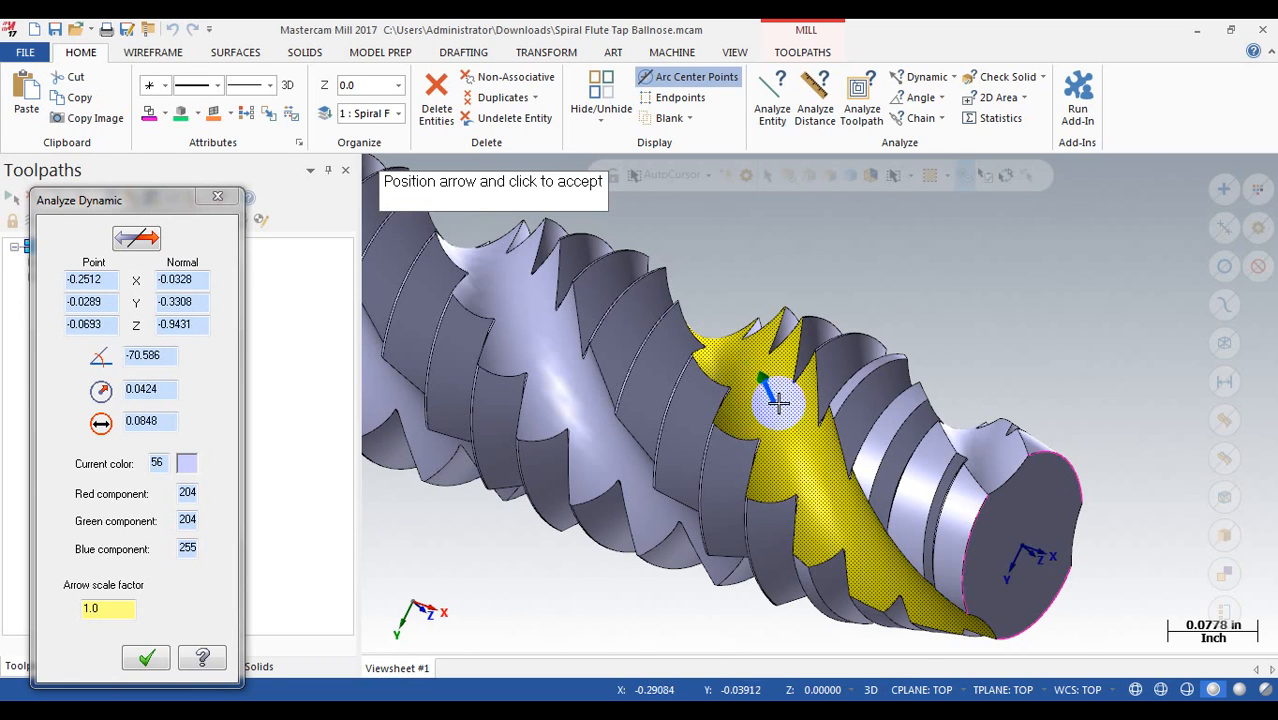
pyautogui.click(218, 198)
# - Examine how the flute faces run and how the thread teeth cut their edges along the tap
pyautogui.moveTo(460, 331); pyautogui.dragTo(172, 293, button='middle')
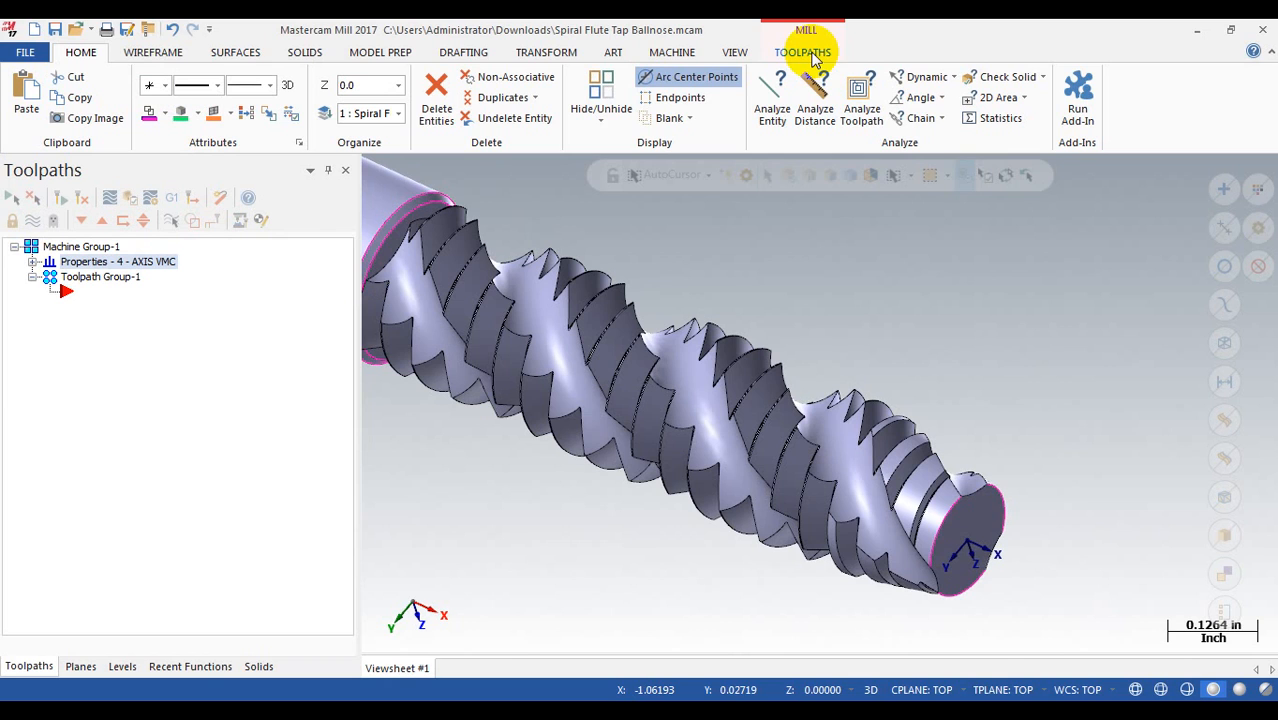
pyautogui.scroll(-3, 757, 289)
pyautogui.scroll(4, 760, 290)
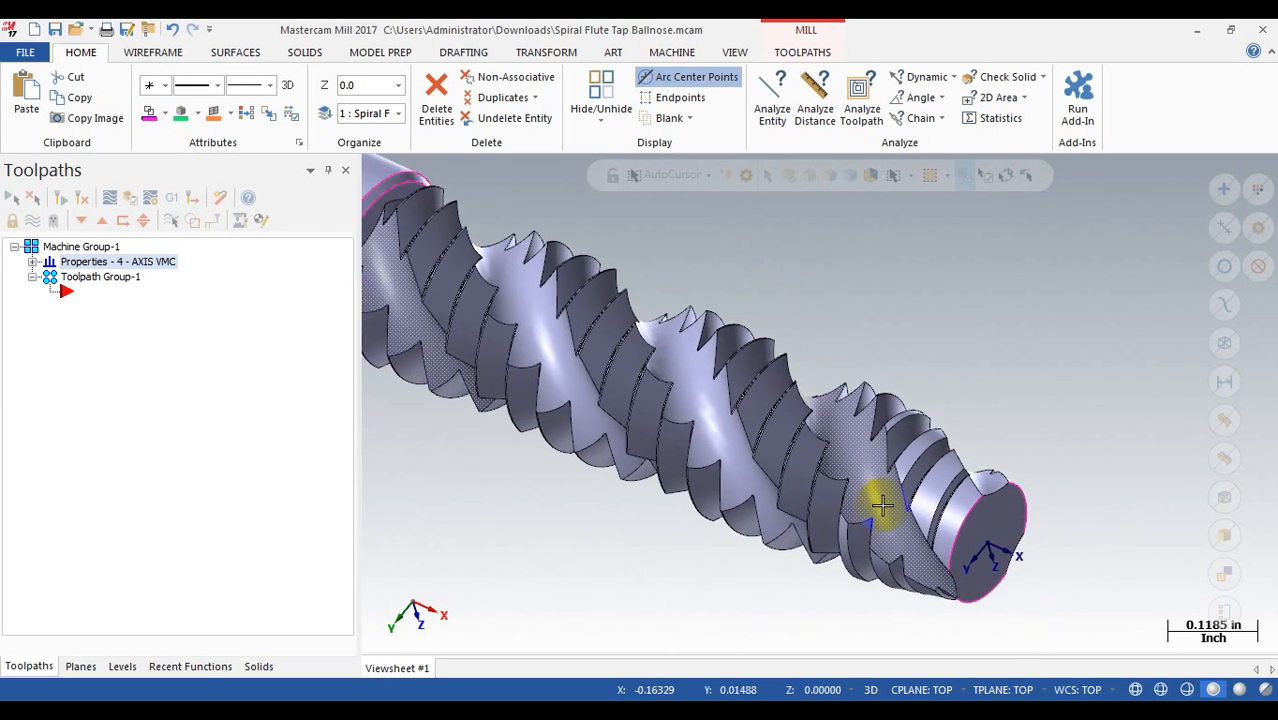
pyautogui.scroll(3, 841, 448)
pyautogui.moveTo(859, 428); pyautogui.dragTo(822, 412, button='middle')
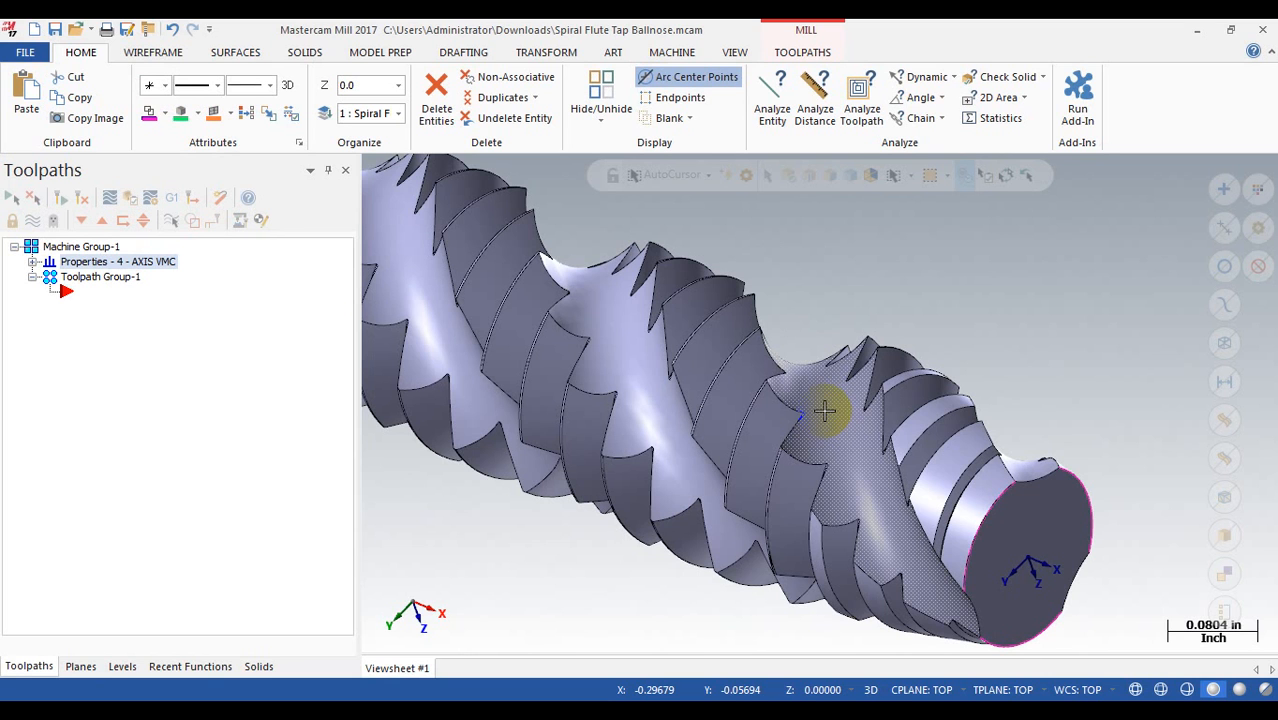
pyautogui.scroll(-2, 884, 437)
pyautogui.moveTo(884, 442); pyautogui.dragTo(516, 300, button='middle')
pyautogui.scroll(-1, 516, 300)
pyautogui.scroll(-1, 516, 300)
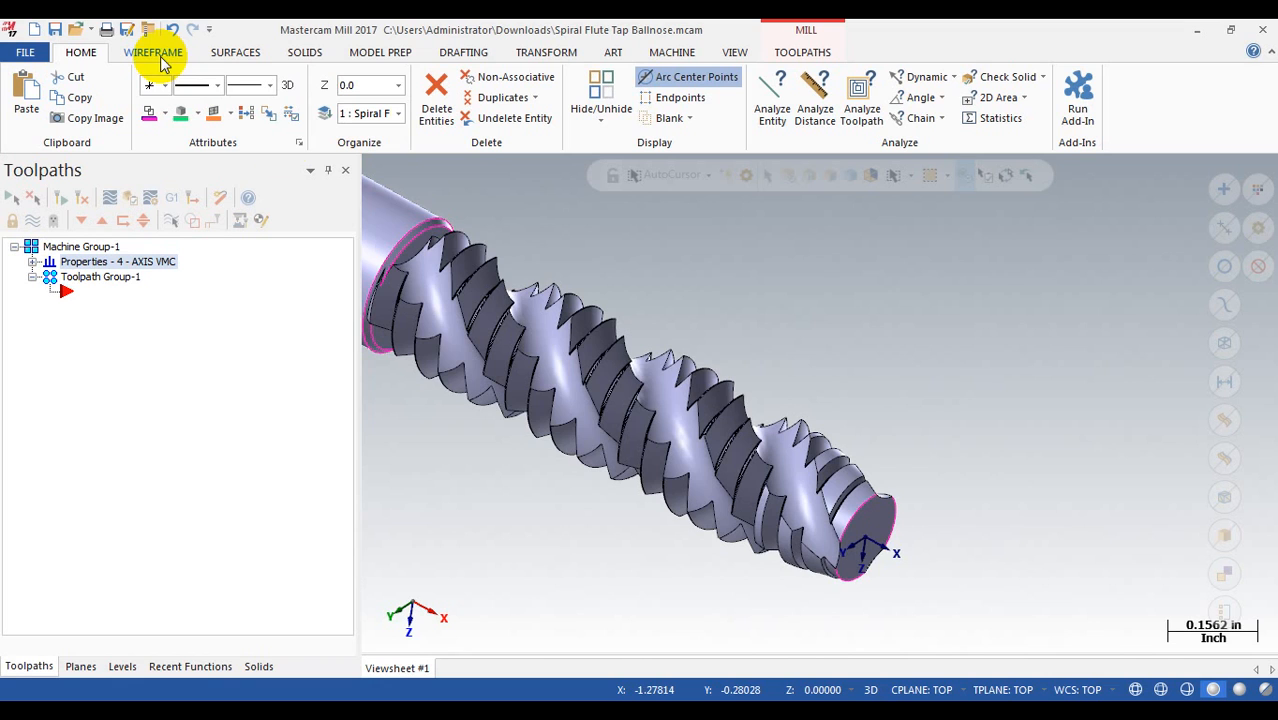
pyautogui.scroll(3, 827, 385)
pyautogui.moveTo(784, 488); pyautogui.dragTo(753, 491, button='middle')
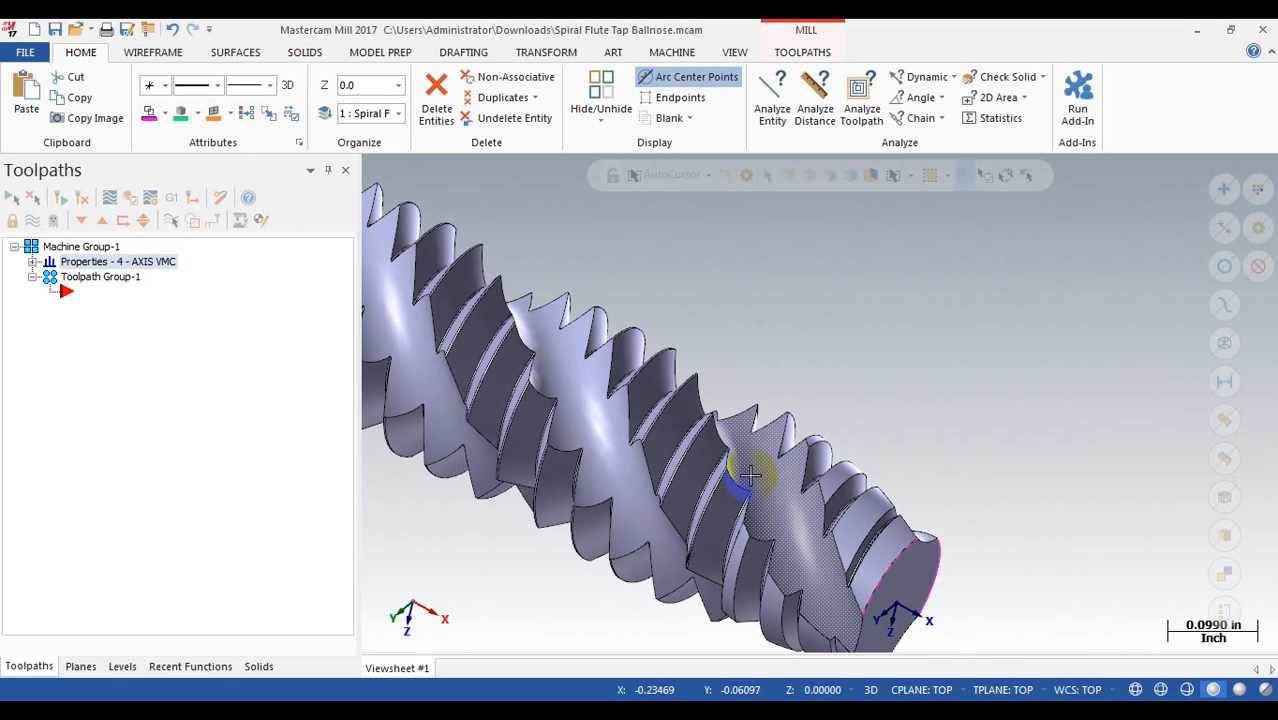
pyautogui.scroll(-1, 772, 477)
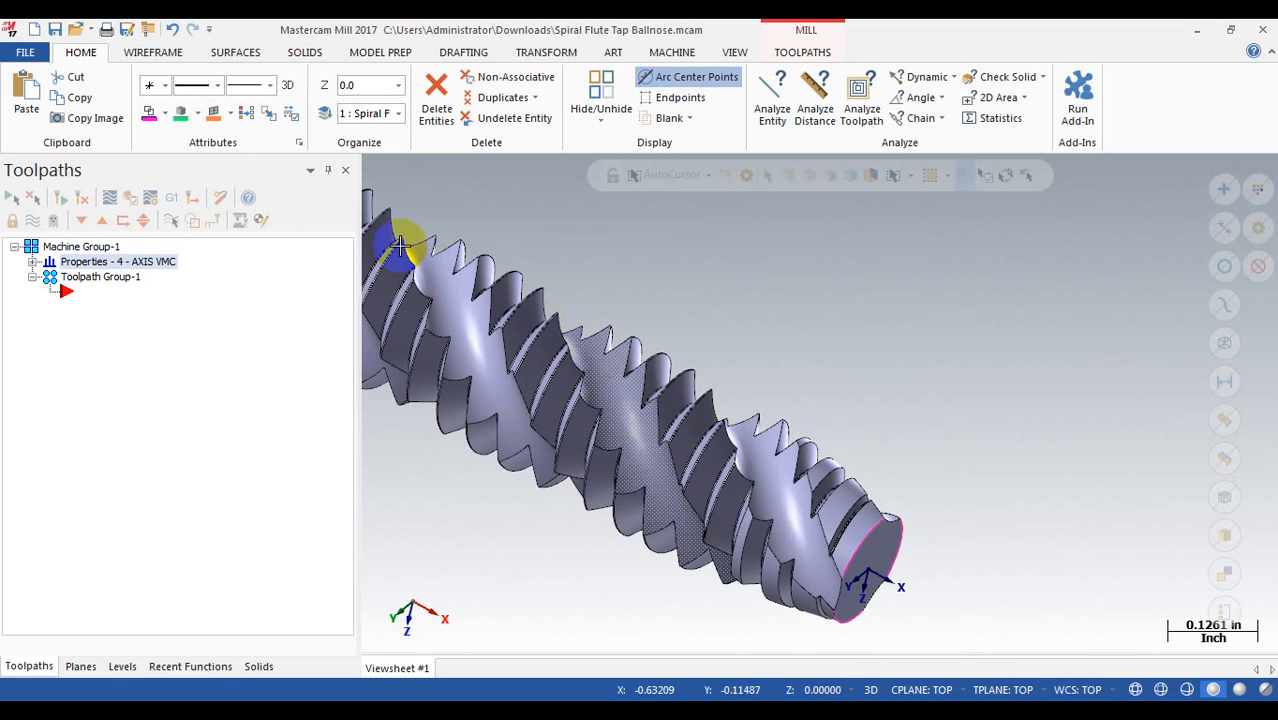
# - Create a surface from the solid flute face that ends at the tap's tip, keeping the original solid
pyautogui.click(245, 52)
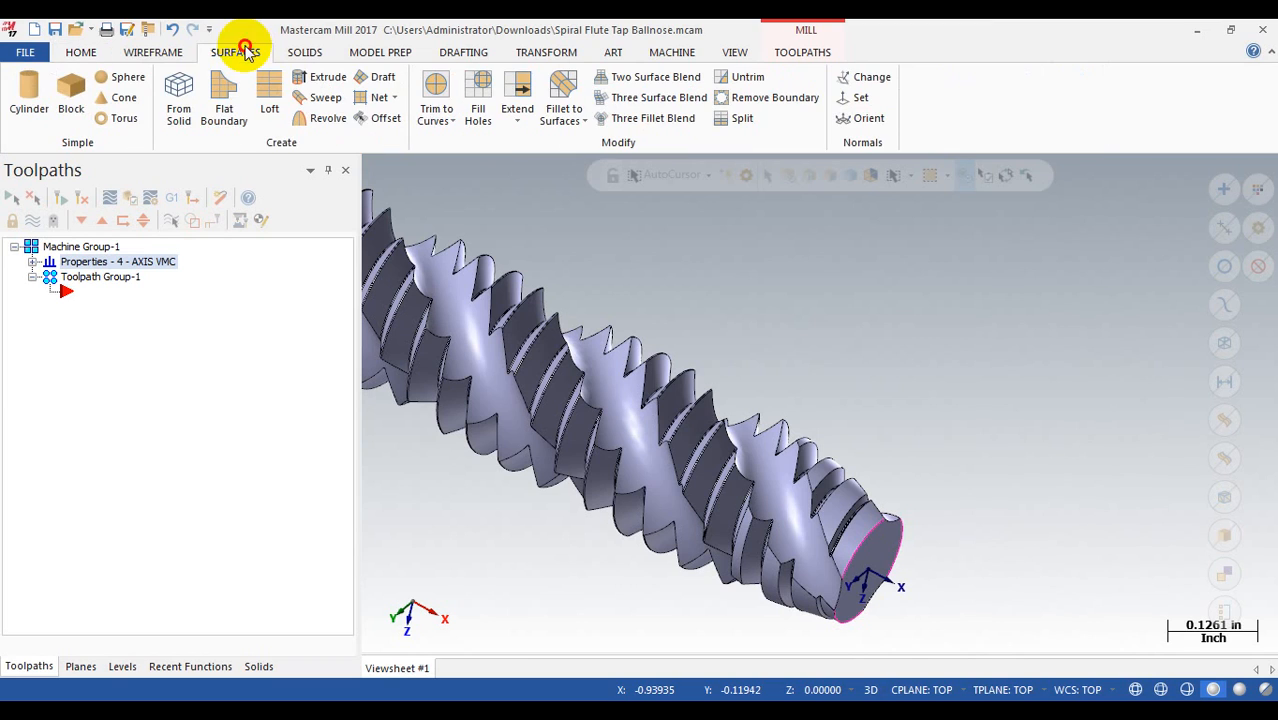
pyautogui.click(182, 98)
pyautogui.scroll(-2, 1072, 390)
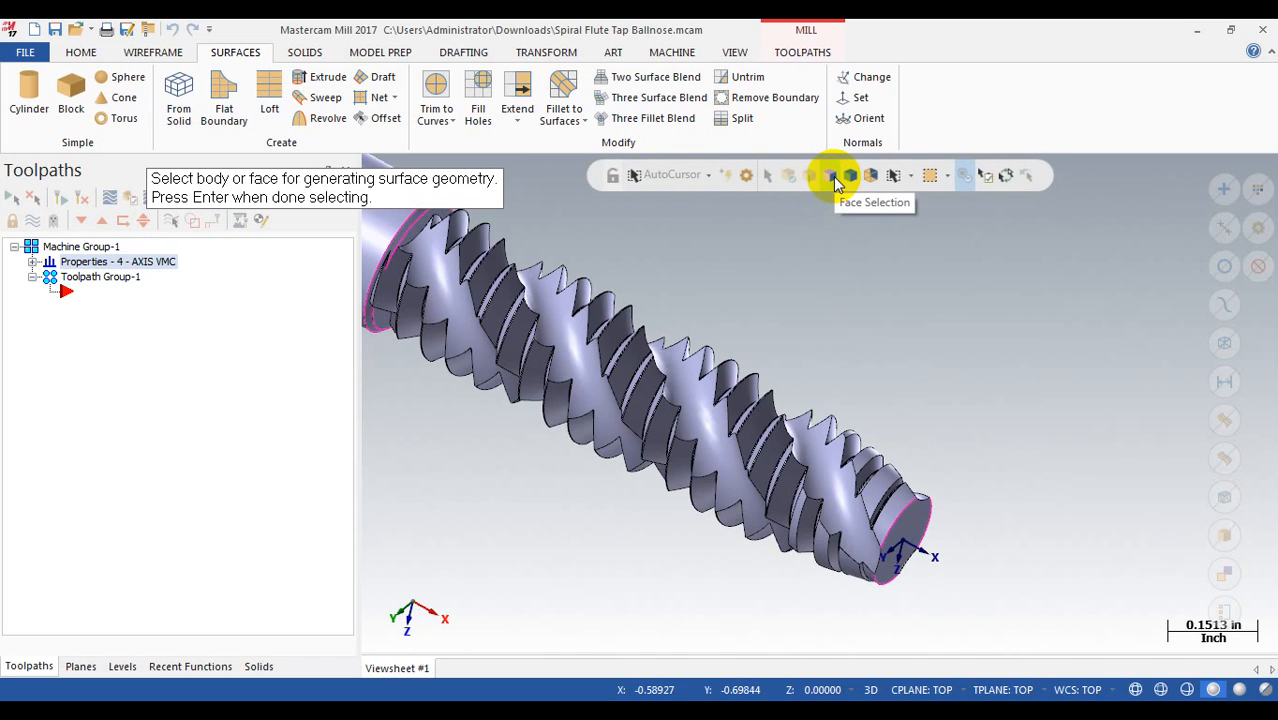
pyautogui.click(833, 176)
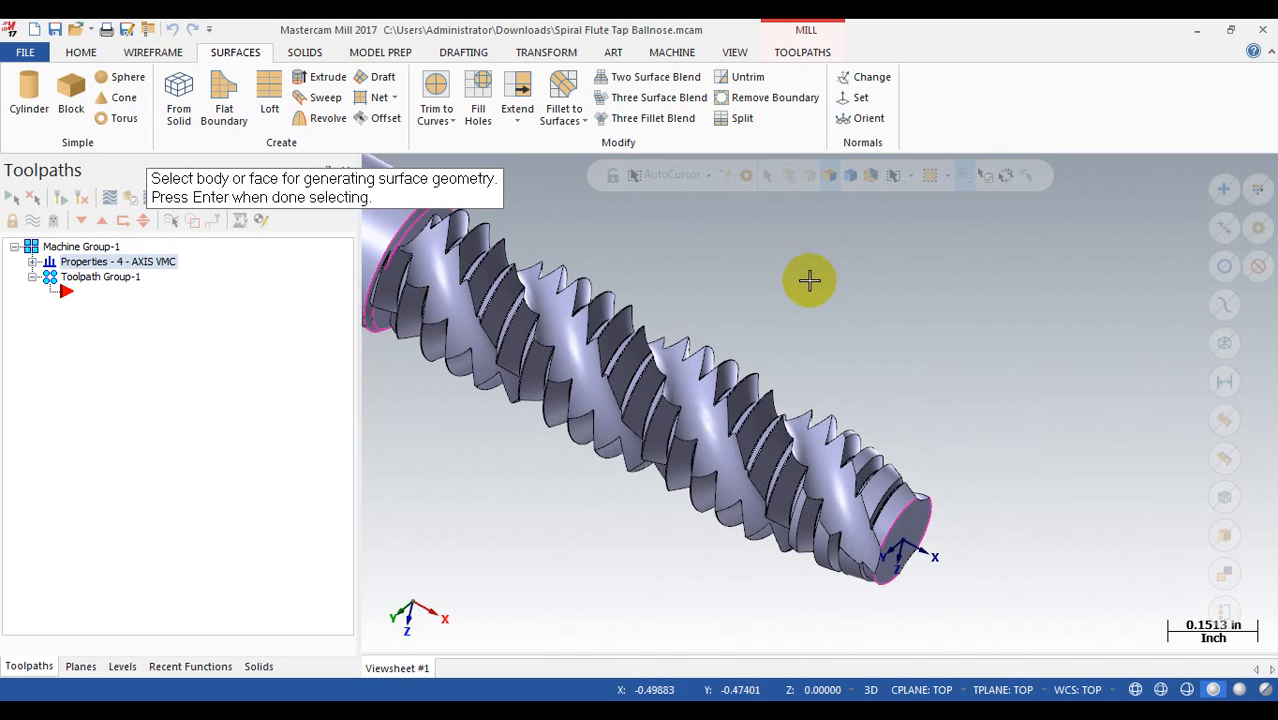
pyautogui.click(805, 459)
pyautogui.moveTo(844, 399)
pyautogui.mouseDown(button='middle')
pyautogui.moveTo(855, 363)
pyautogui.moveTo(850, 384)
pyautogui.mouseUp(button='middle')
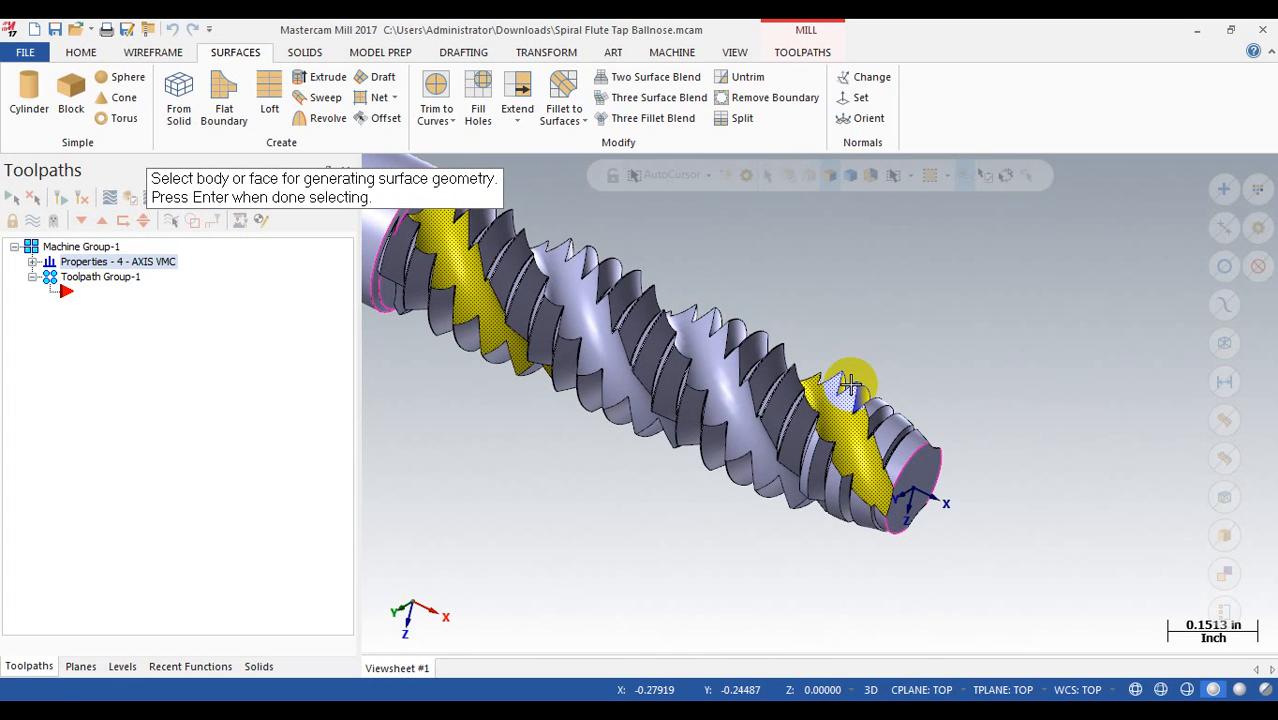
pyautogui.press('Return')
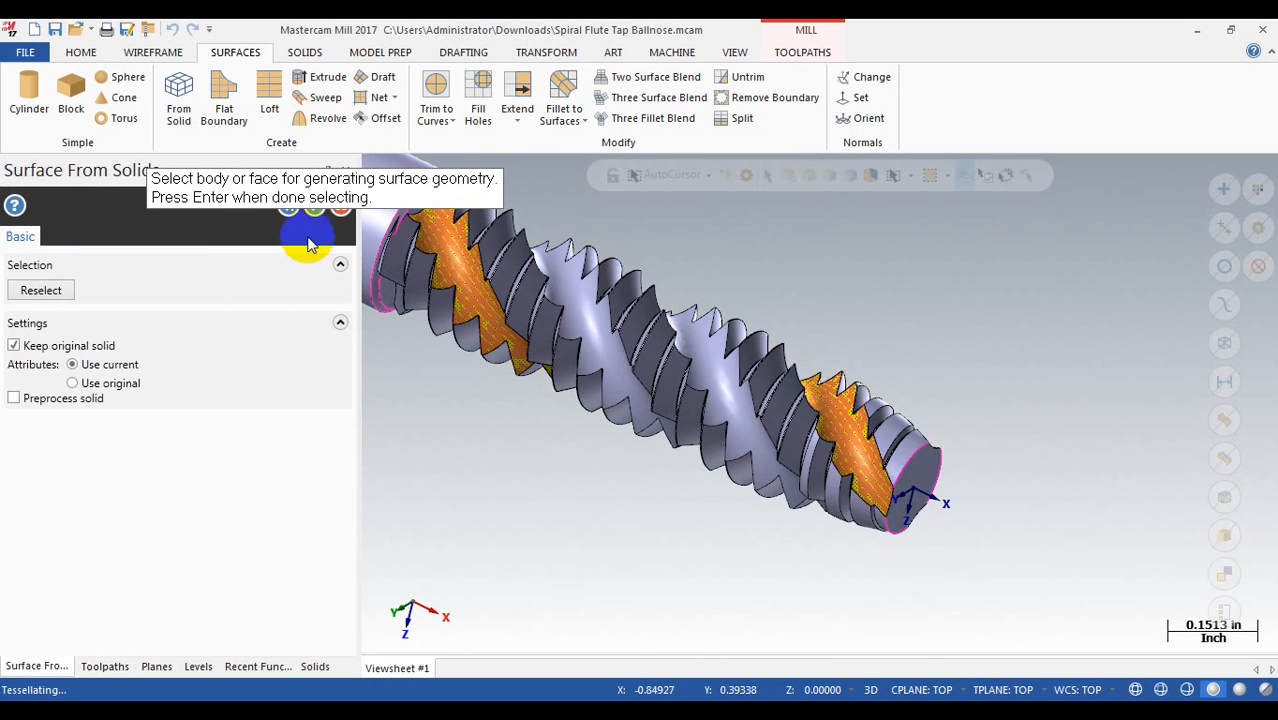
pyautogui.click(309, 218)
# - Inspect the jagged thread-cut edges of the new flute surface near the tip from several angles
pyautogui.moveTo(860, 480); pyautogui.dragTo(830, 374, button='middle')
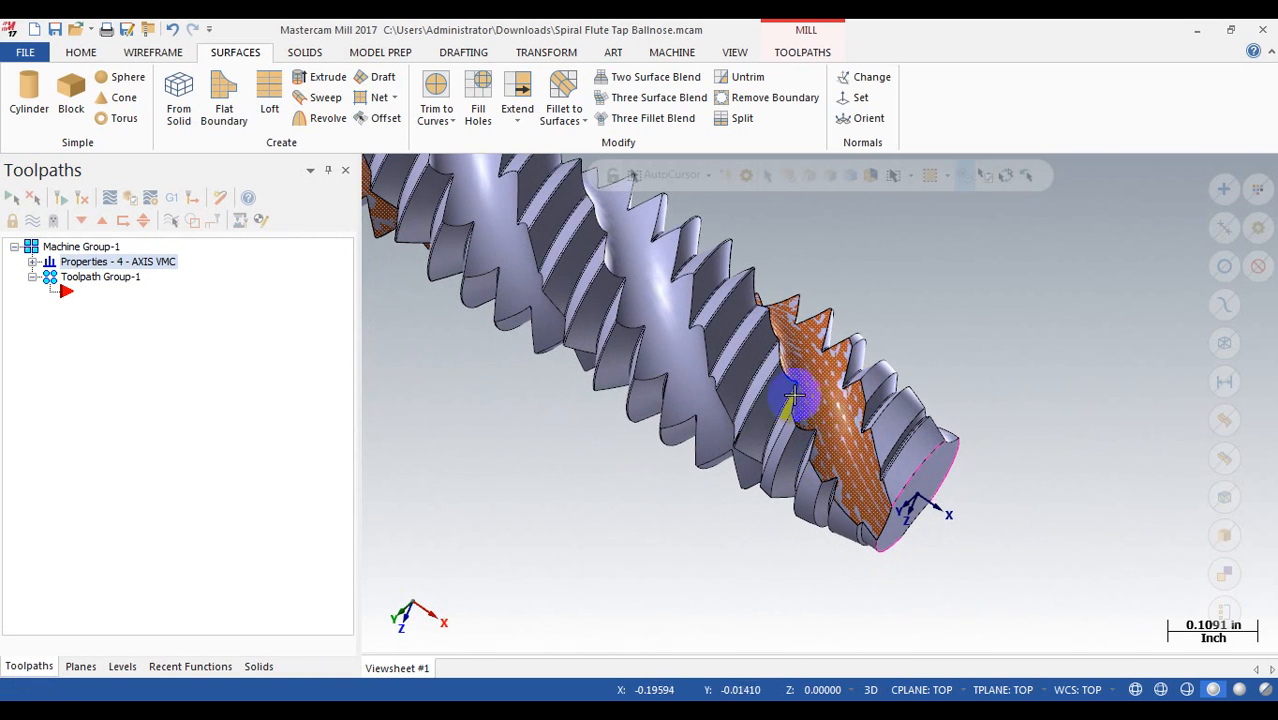
pyautogui.moveTo(838, 441); pyautogui.dragTo(765, 354, button='middle')
pyautogui.scroll(5, 816, 413)
pyautogui.moveTo(817, 320); pyautogui.dragTo(765, 306, button='middle')
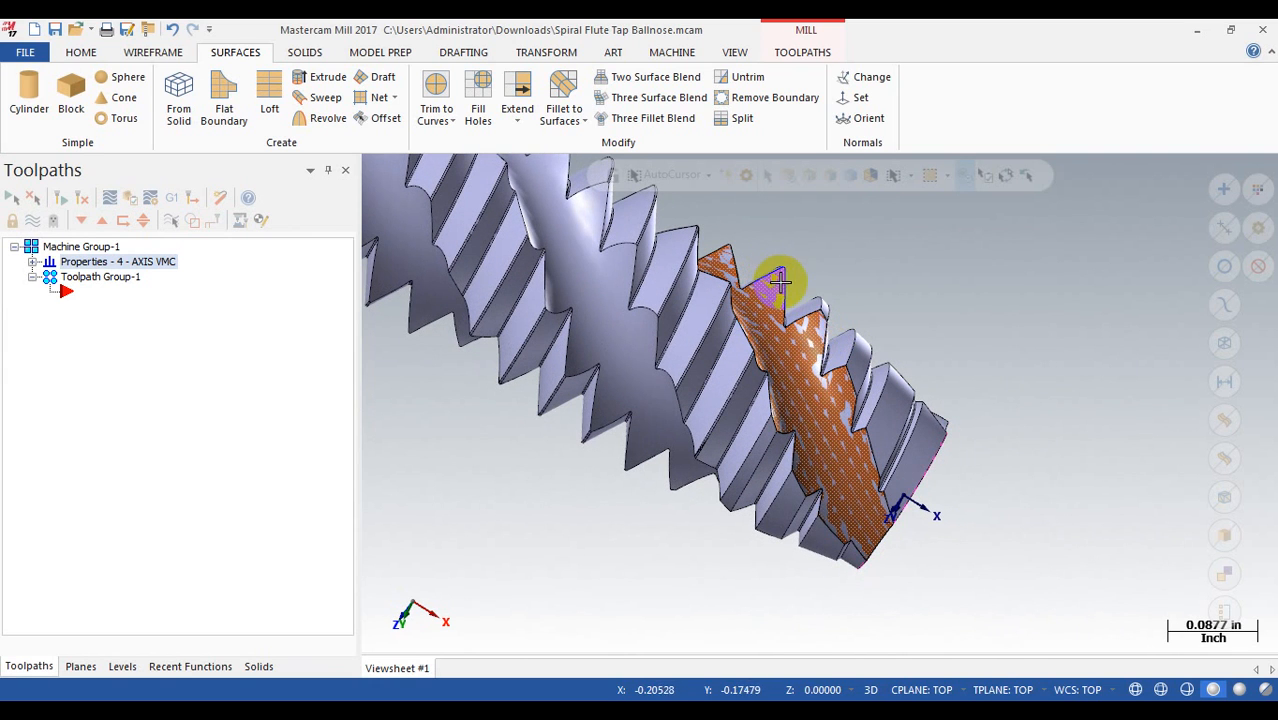
pyautogui.moveTo(822, 364); pyautogui.dragTo(783, 346, button='middle')
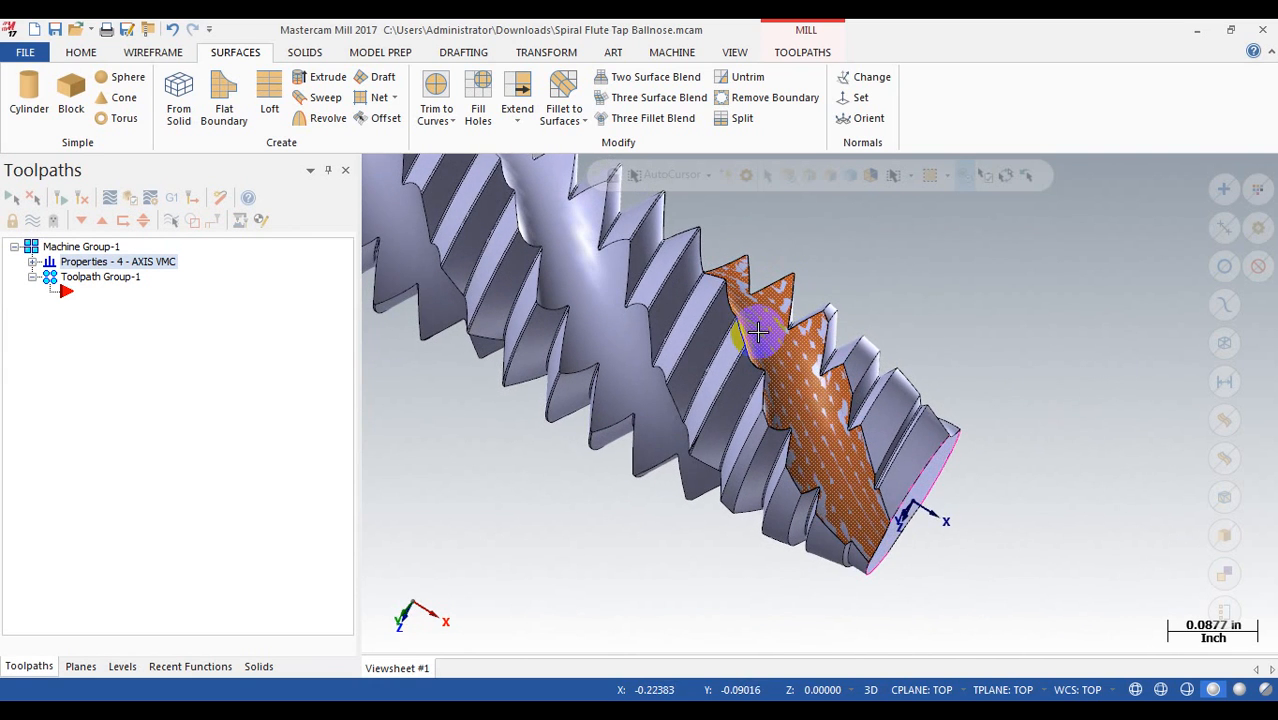
pyautogui.moveTo(820, 395); pyautogui.dragTo(782, 314, button='middle')
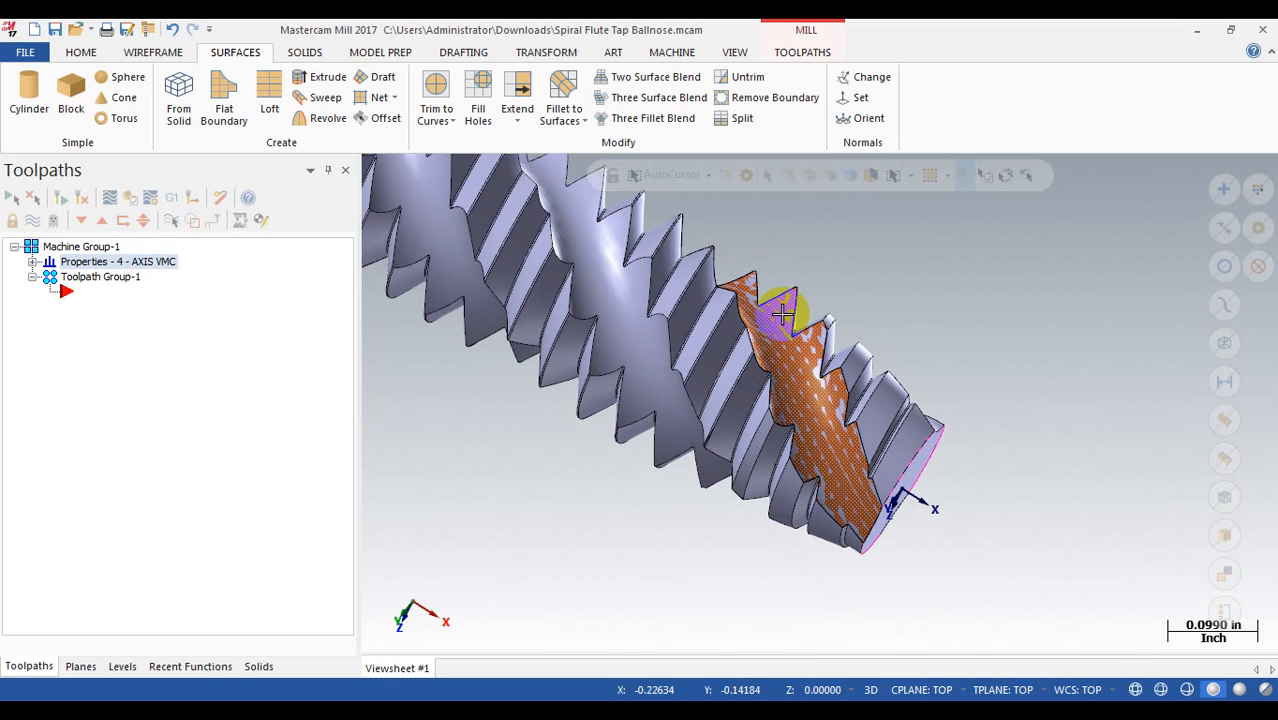
pyautogui.moveTo(783, 315); pyautogui.dragTo(810, 337, button='middle')
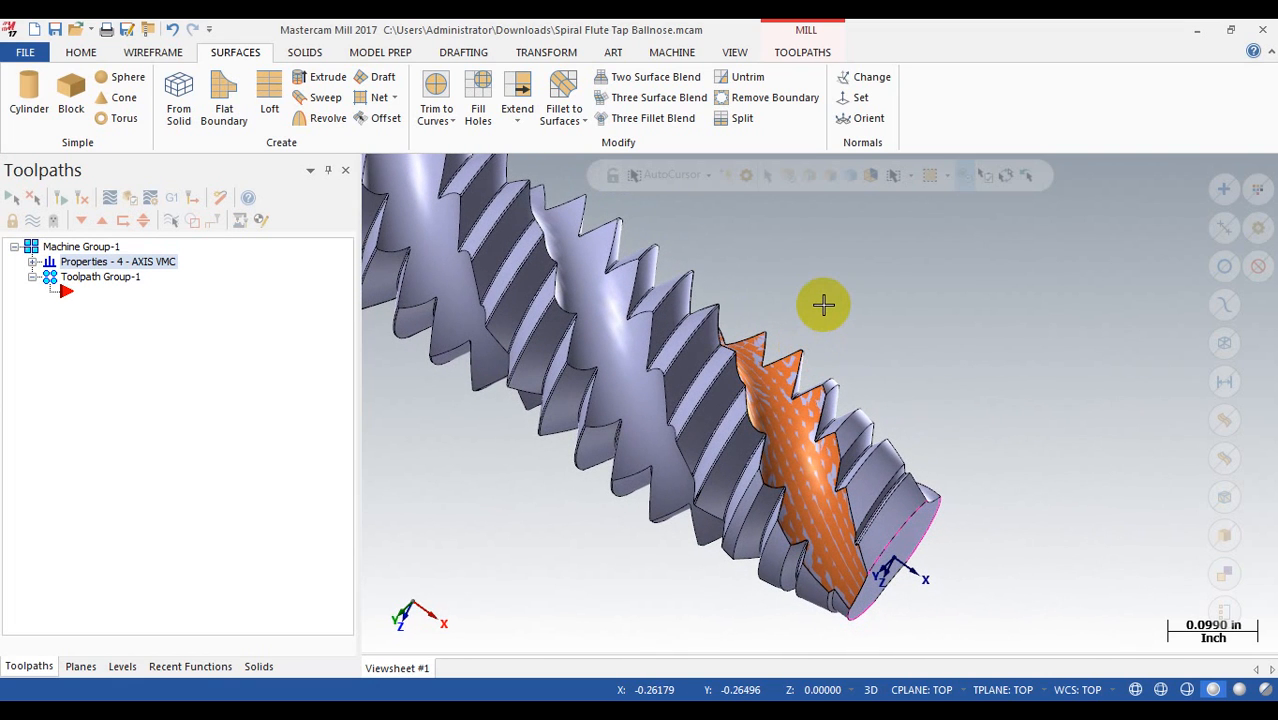
pyautogui.click(789, 444)
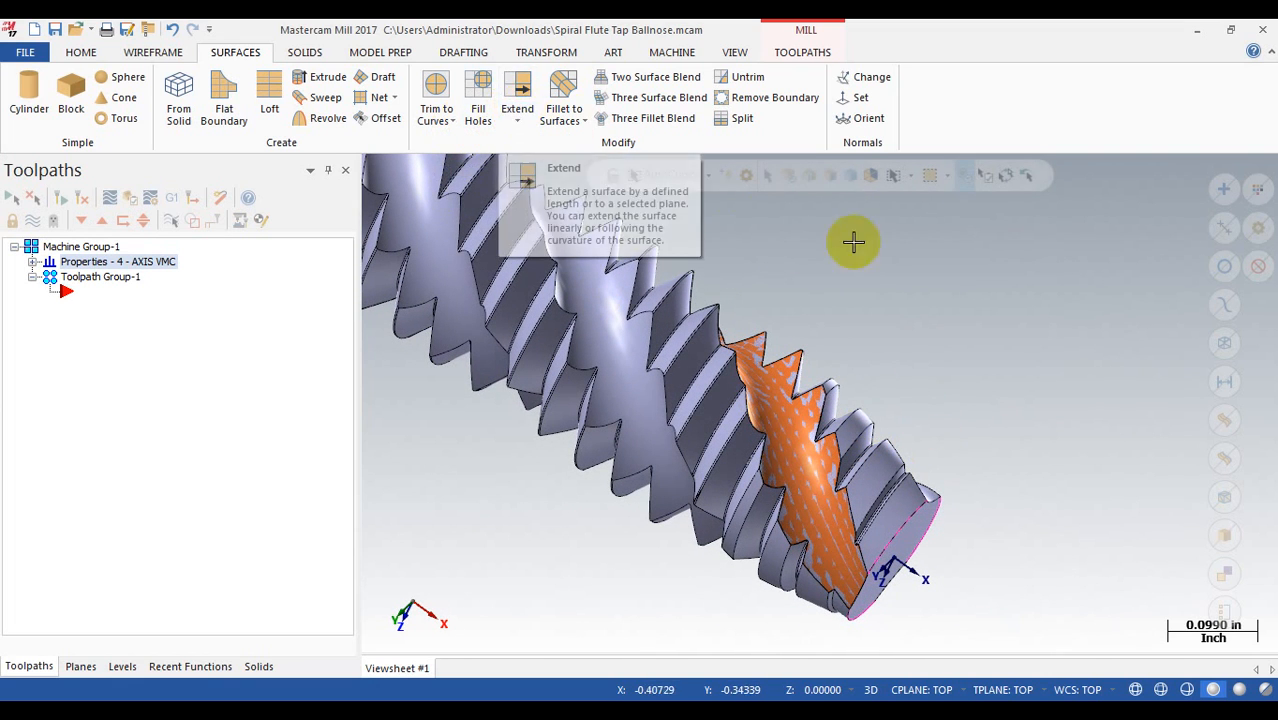
# - Untrim the flute surface at the tap's tip without keeping the original surface
pyautogui.scroll(-1, 963, 395)
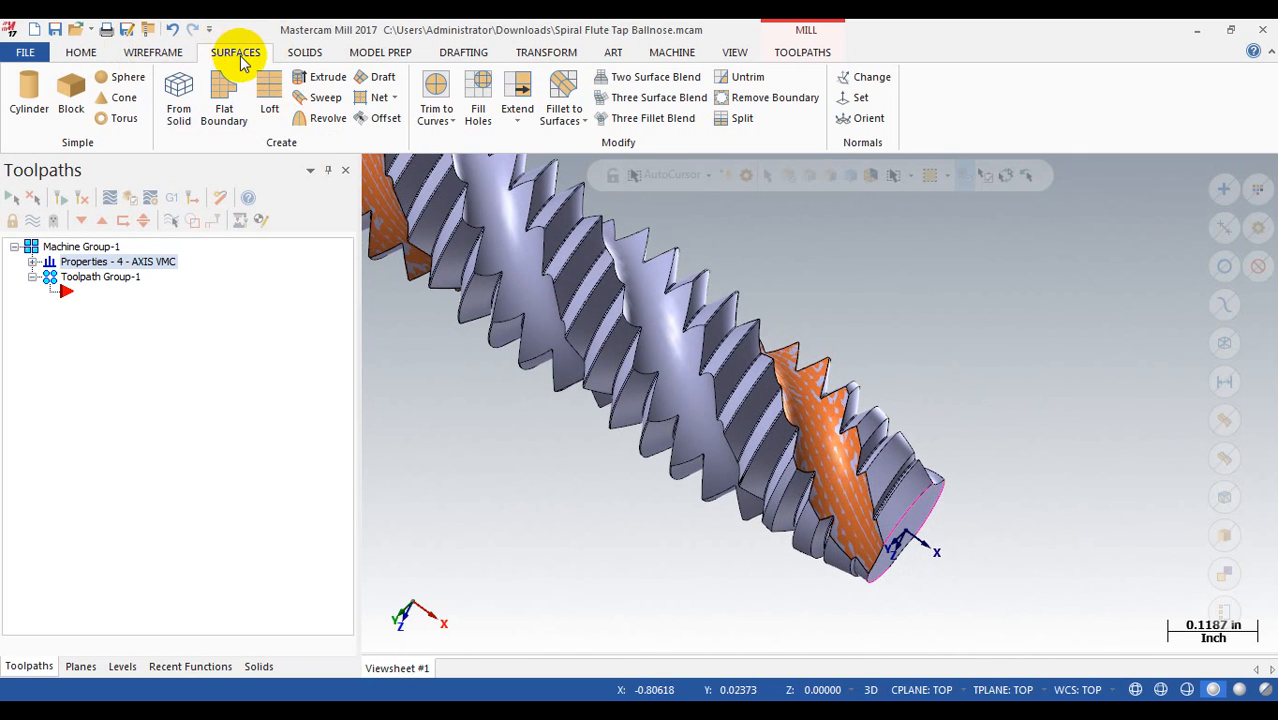
pyautogui.click(733, 82)
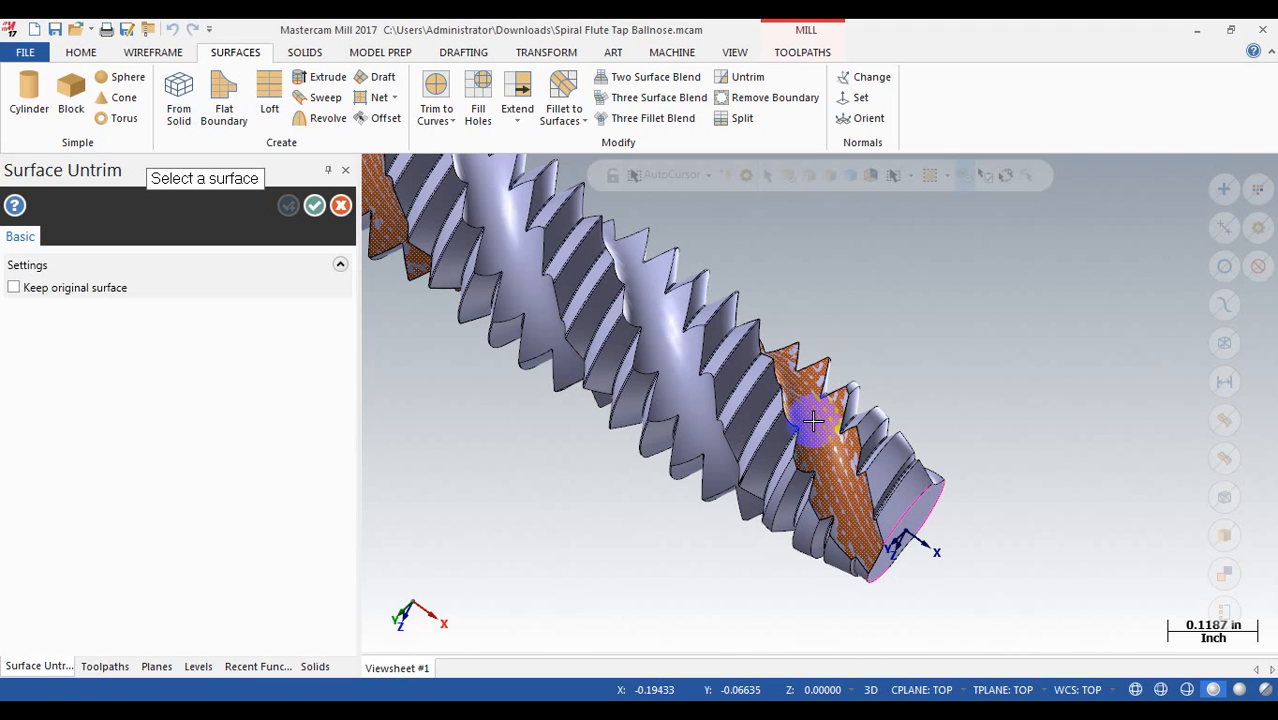
pyautogui.moveTo(887, 357)
pyautogui.mouseDown(button='middle')
pyautogui.moveTo(765, 365)
pyautogui.moveTo(723, 336)
pyautogui.moveTo(870, 345)
pyautogui.mouseUp(button='middle')
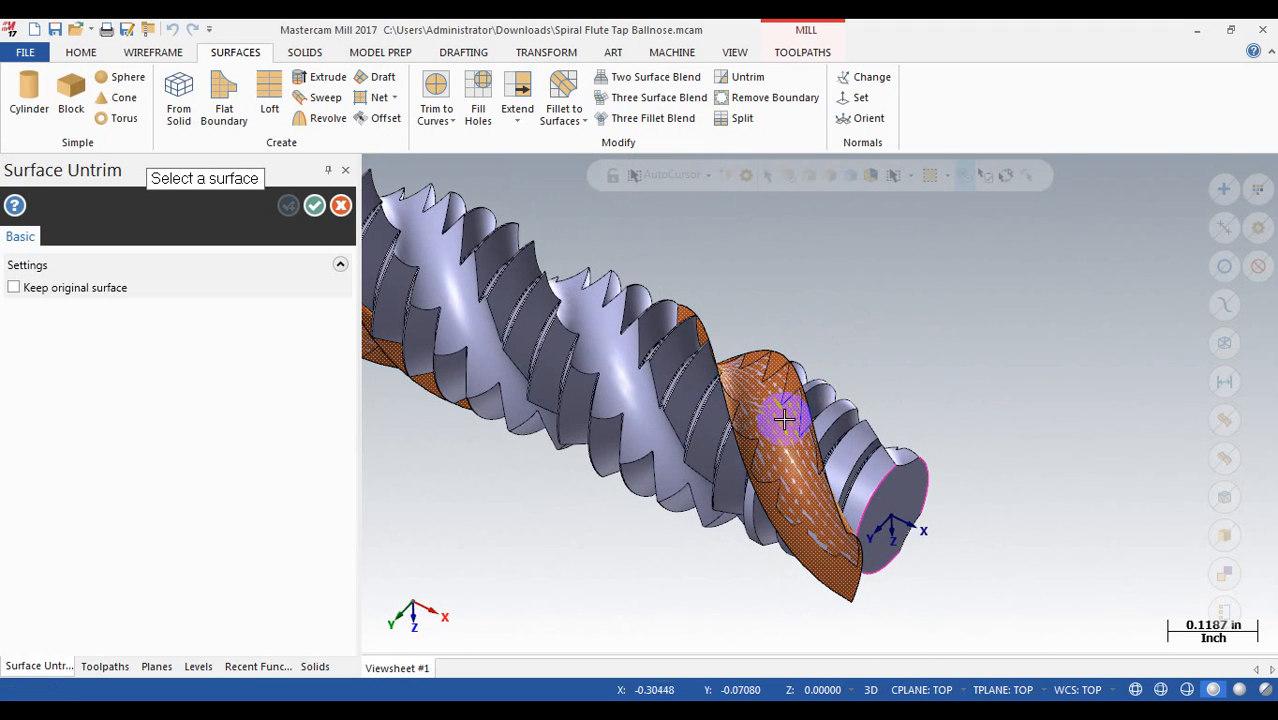
pyautogui.moveTo(776, 388); pyautogui.dragTo(822, 391, button='middle')
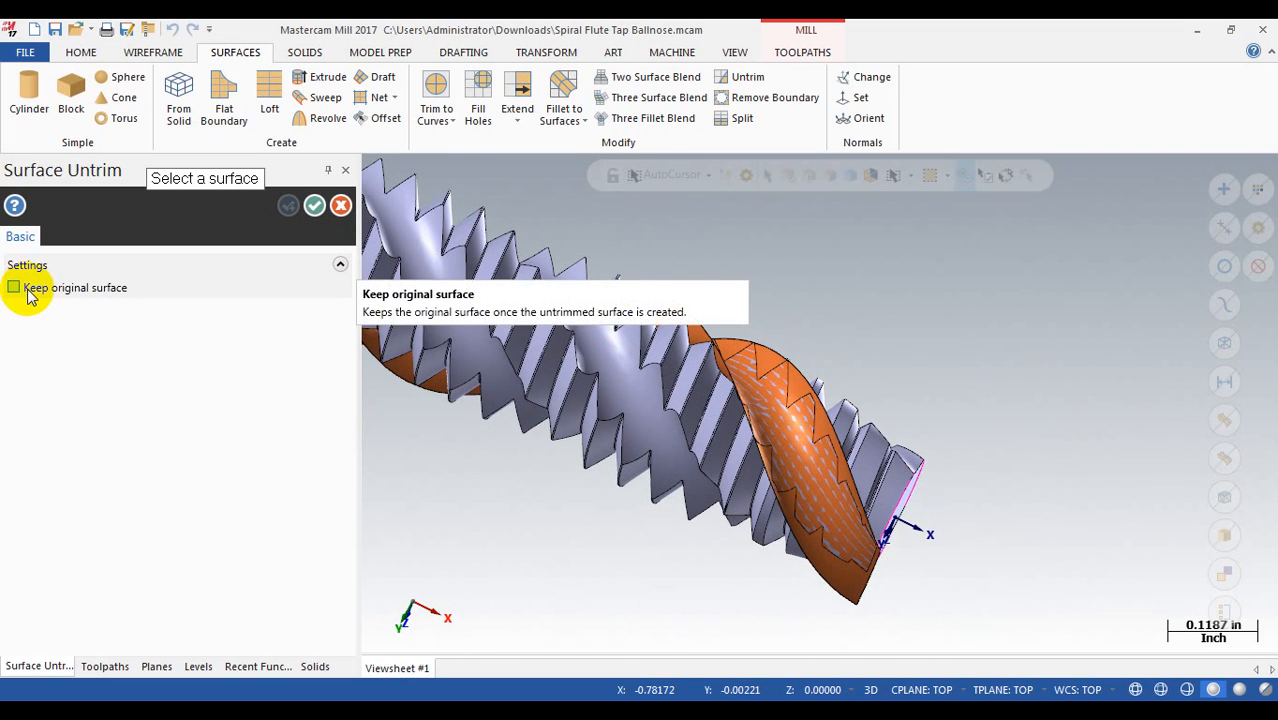
pyautogui.click(314, 205)
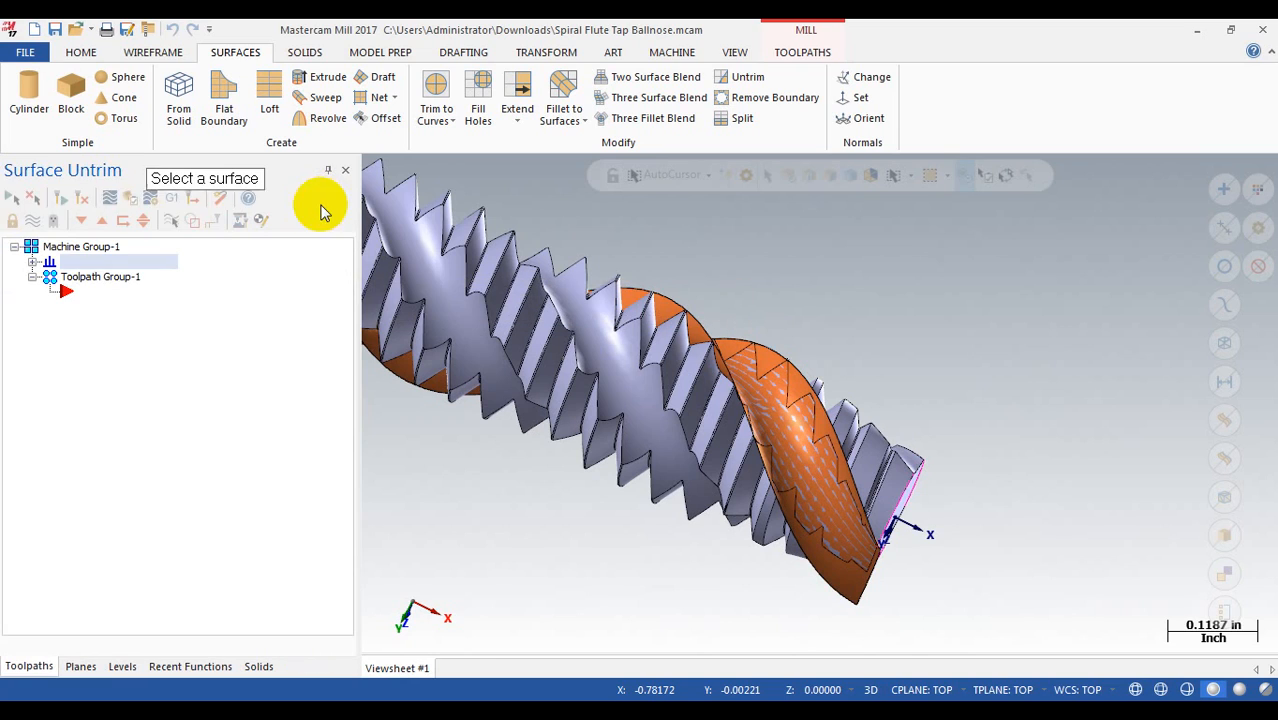
# - Examine the shape of the untrimmed flute surface along the tap from several angles
pyautogui.click(820, 475)
pyautogui.moveTo(820, 475)
pyautogui.mouseDown(button='middle')
pyautogui.moveTo(750, 485)
pyautogui.moveTo(713, 520)
pyautogui.moveTo(813, 414)
pyautogui.moveTo(901, 399)
pyautogui.moveTo(856, 476)
pyautogui.moveTo(893, 436)
pyautogui.moveTo(730, 476)
pyautogui.moveTo(1015, 458)
pyautogui.moveTo(941, 451)
pyautogui.moveTo(1073, 388)
pyautogui.moveTo(921, 428)
pyautogui.moveTo(1021, 414)
pyautogui.moveTo(1033, 345)
pyautogui.moveTo(903, 350)
pyautogui.moveTo(956, 348)
pyautogui.moveTo(913, 337)
pyautogui.moveTo(1015, 440)
pyautogui.moveTo(1065, 383)
pyautogui.moveTo(910, 392)
pyautogui.mouseUp(button='middle')
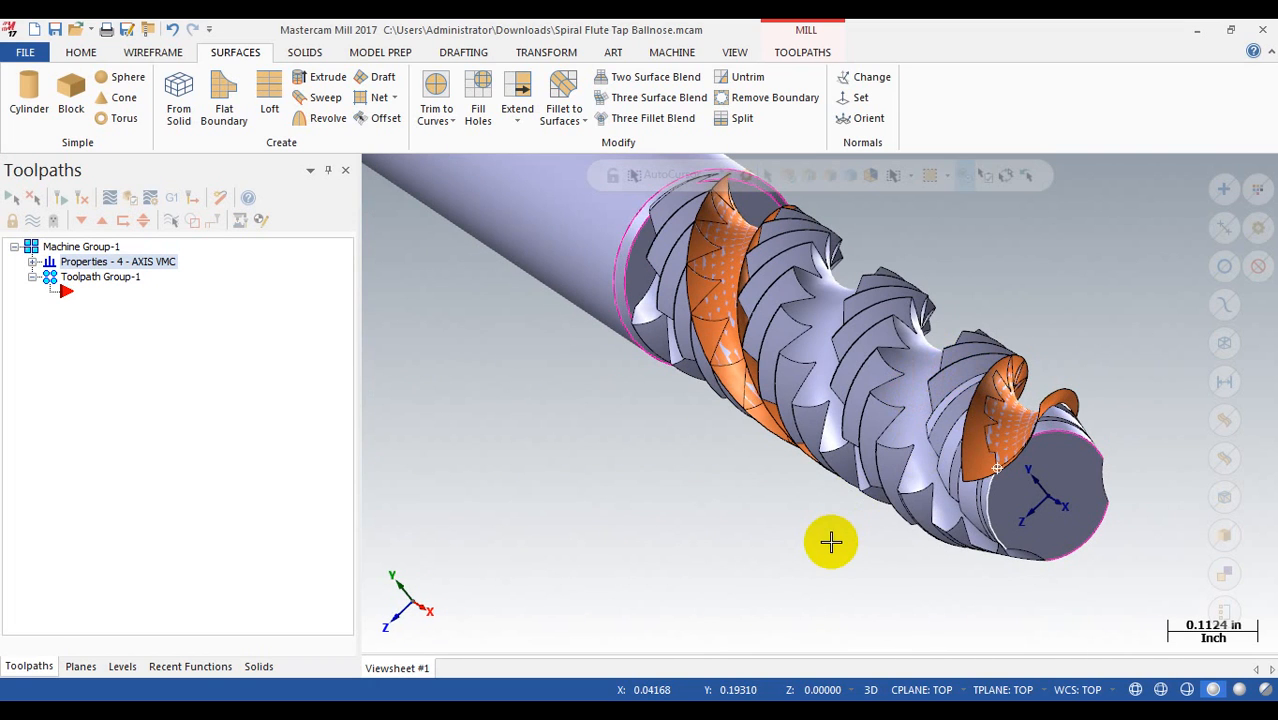
pyautogui.moveTo(831, 542); pyautogui.dragTo(831, 542, button='middle')
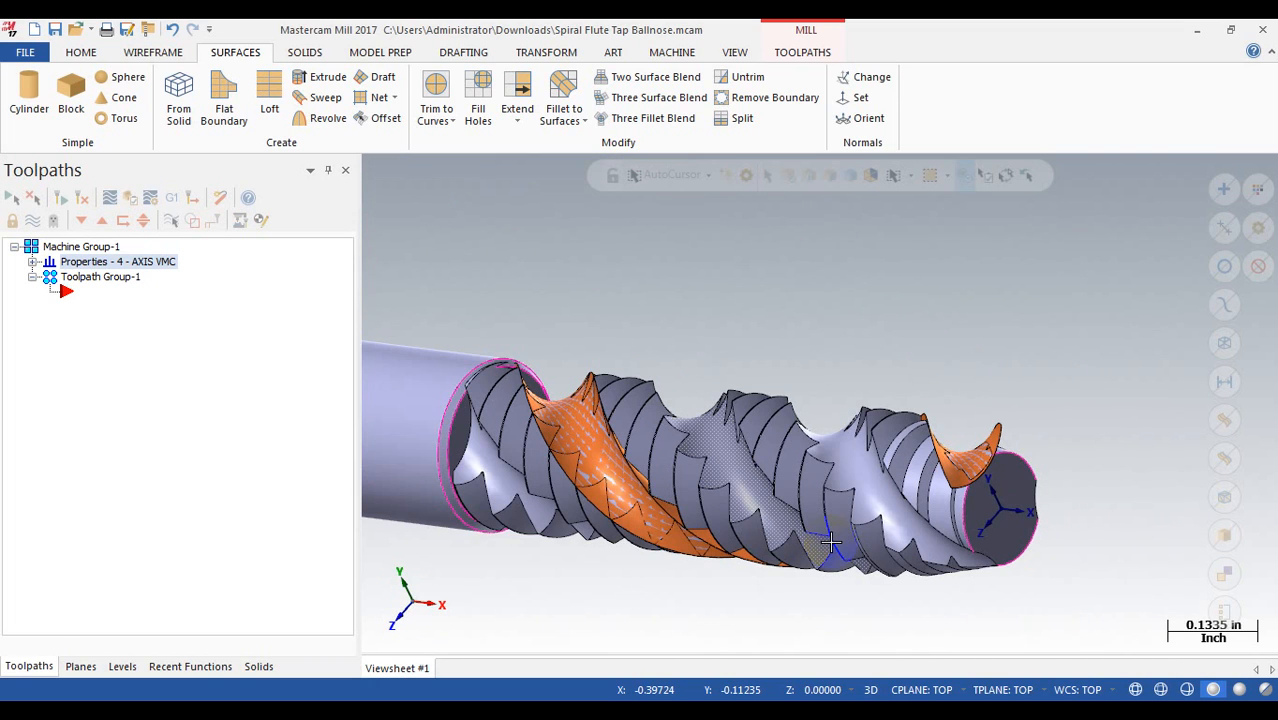
pyautogui.moveTo(831, 542)
pyautogui.mouseDown(button='middle')
pyautogui.moveTo(836, 515)
pyautogui.moveTo(822, 534)
pyautogui.mouseUp(button='middle')
pyautogui.moveTo(847, 432); pyautogui.dragTo(693, 365, button='middle')
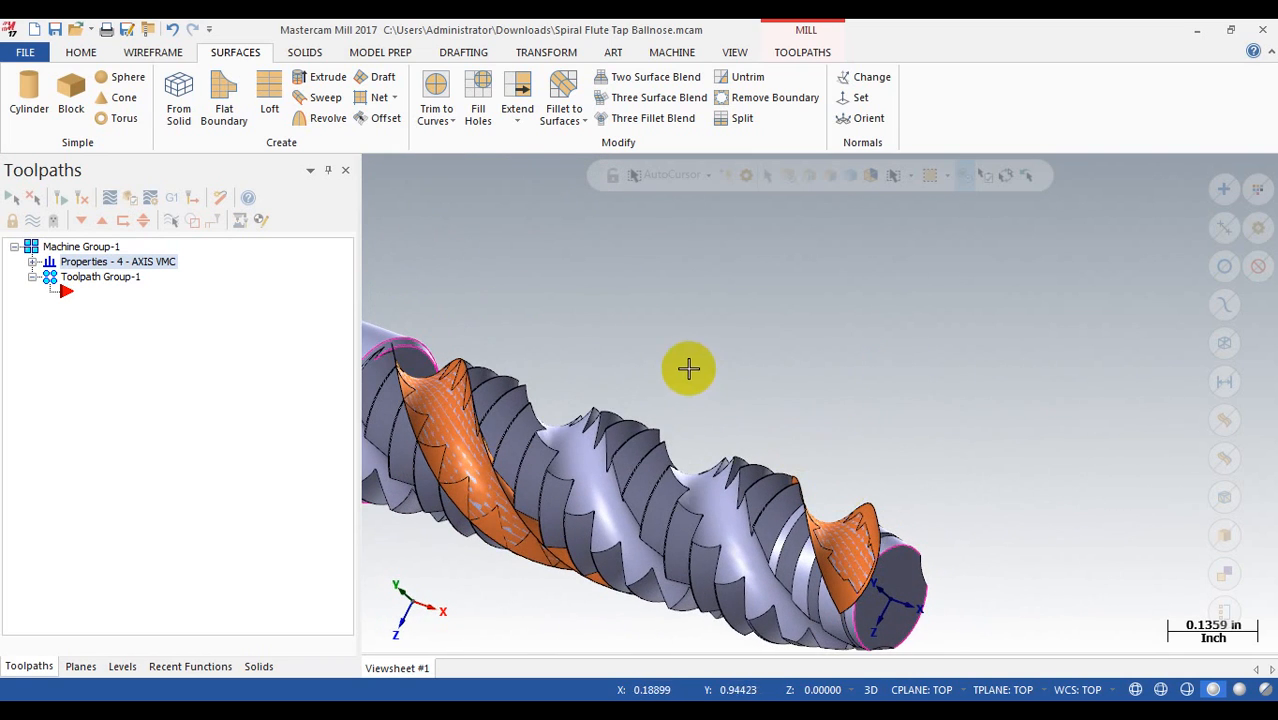
# - Start Curve Flowline on the tap's cylindrical shank face
pyautogui.click(150, 54)
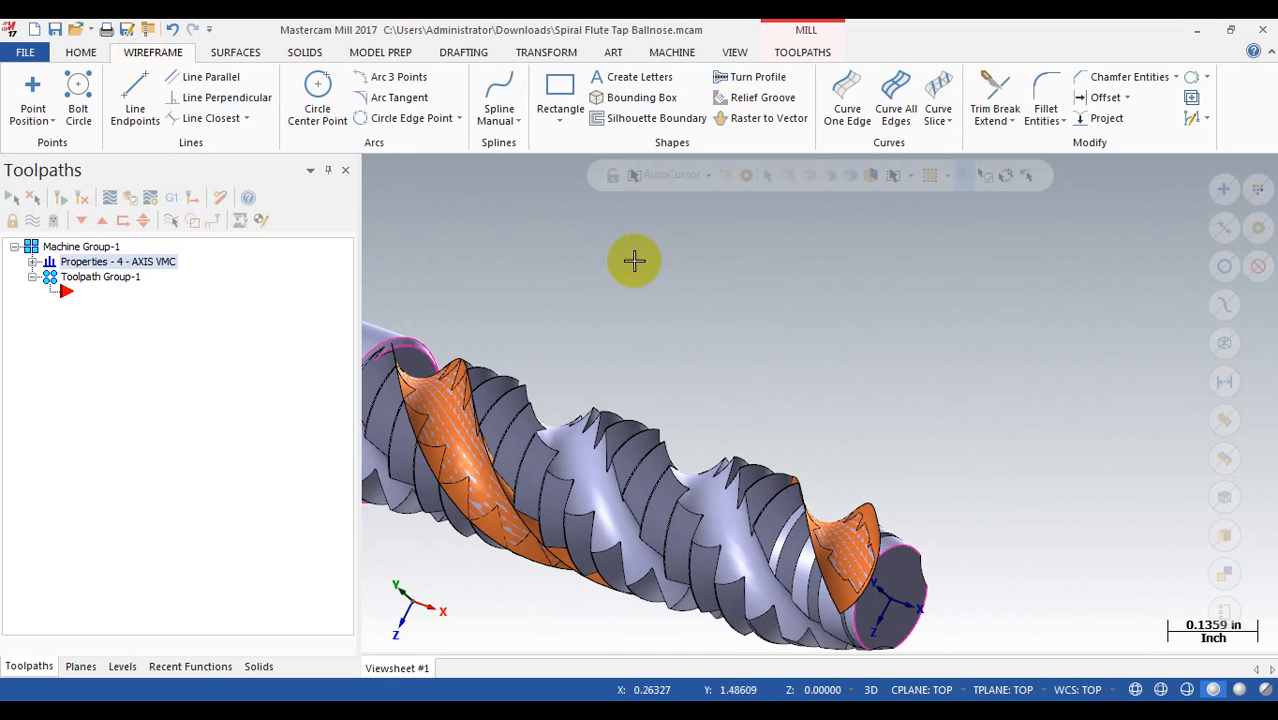
pyautogui.moveTo(434, 400)
pyautogui.mouseDown(button='middle')
pyautogui.moveTo(422, 420)
pyautogui.moveTo(472, 373)
pyautogui.moveTo(470, 398)
pyautogui.moveTo(528, 286)
pyautogui.moveTo(602, 316)
pyautogui.mouseUp(button='middle')
pyautogui.scroll(-5, 472, 379)
pyautogui.scroll(-3, 472, 379)
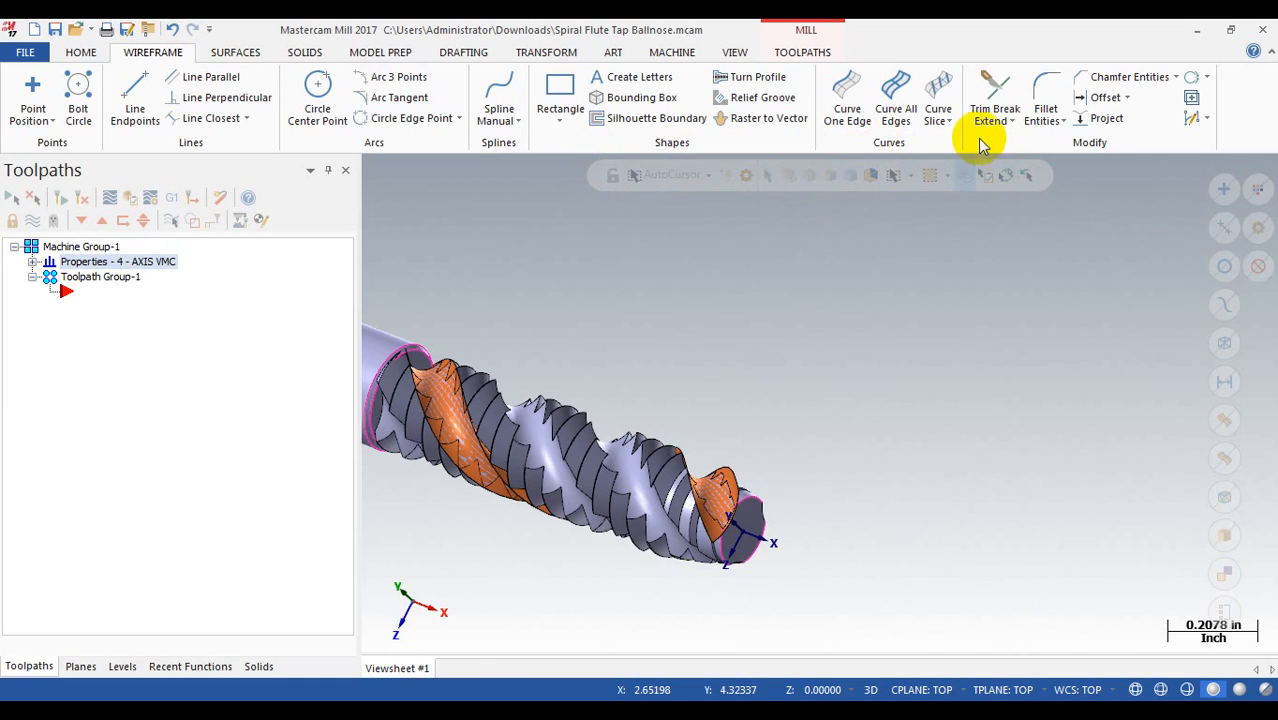
pyautogui.click(950, 123)
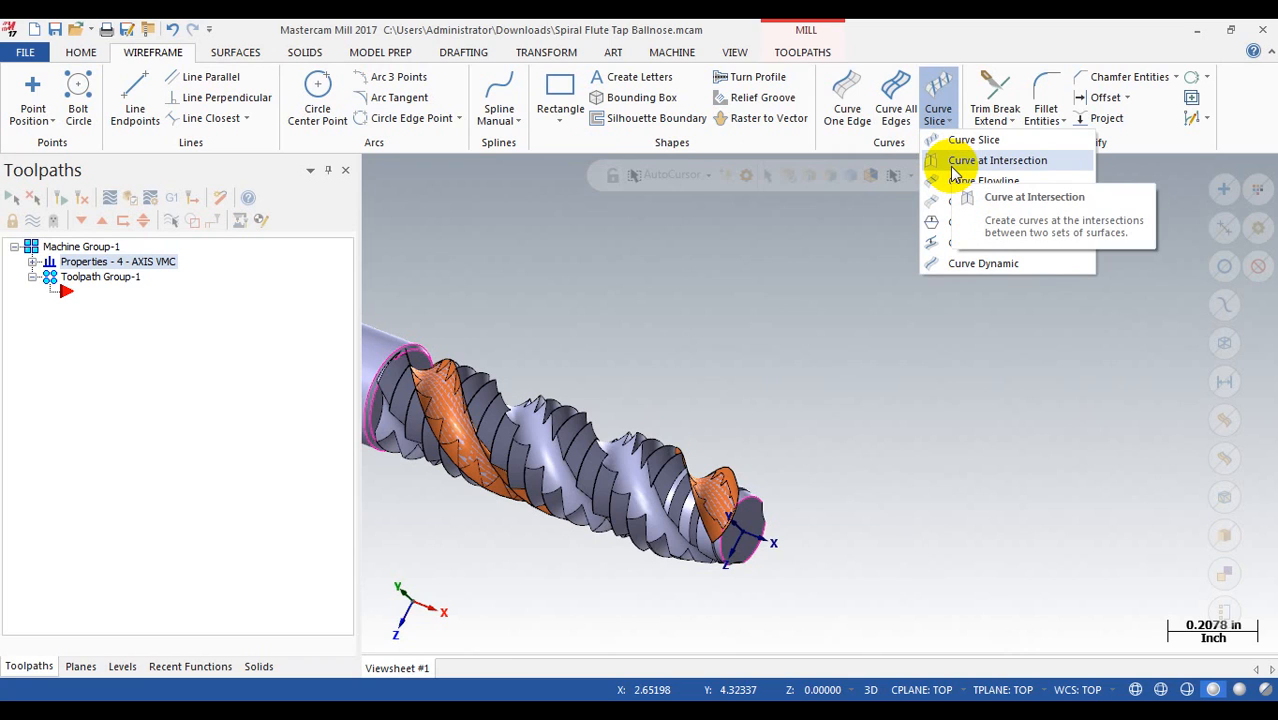
pyautogui.click(1016, 184)
pyautogui.scroll(-4, 1162, 330)
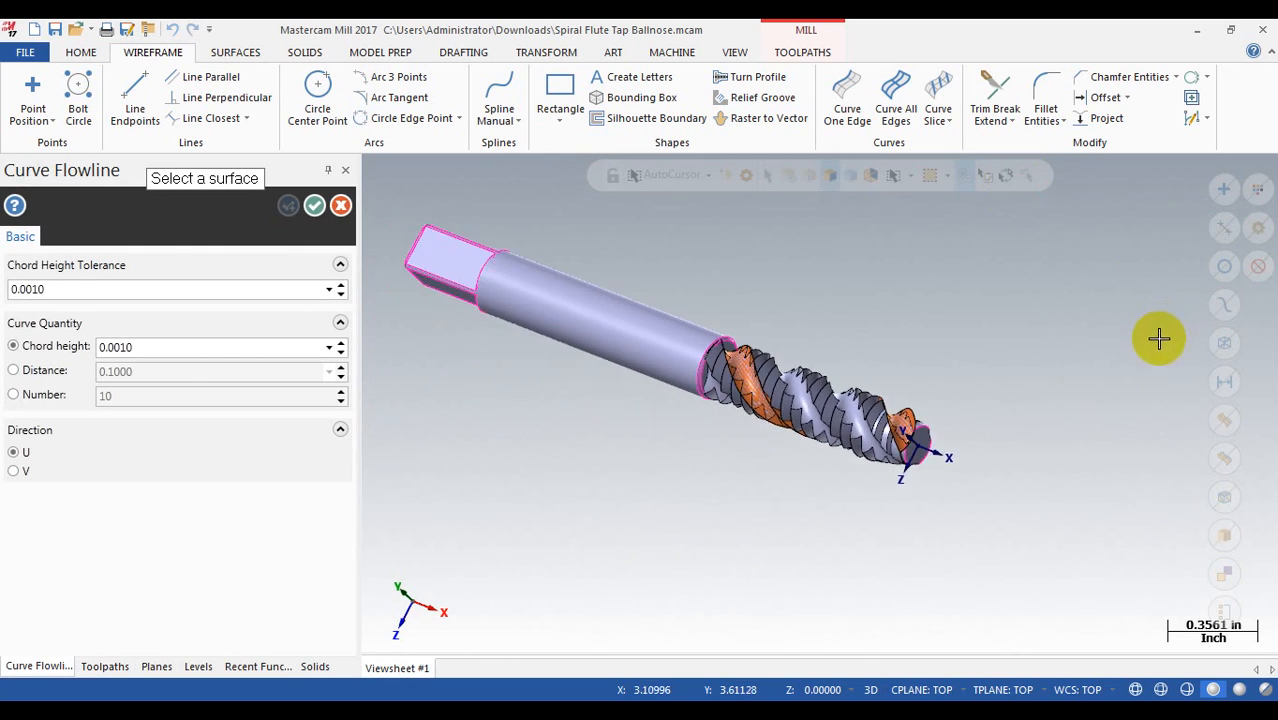
pyautogui.moveTo(806, 290); pyautogui.dragTo(645, 285, button='middle')
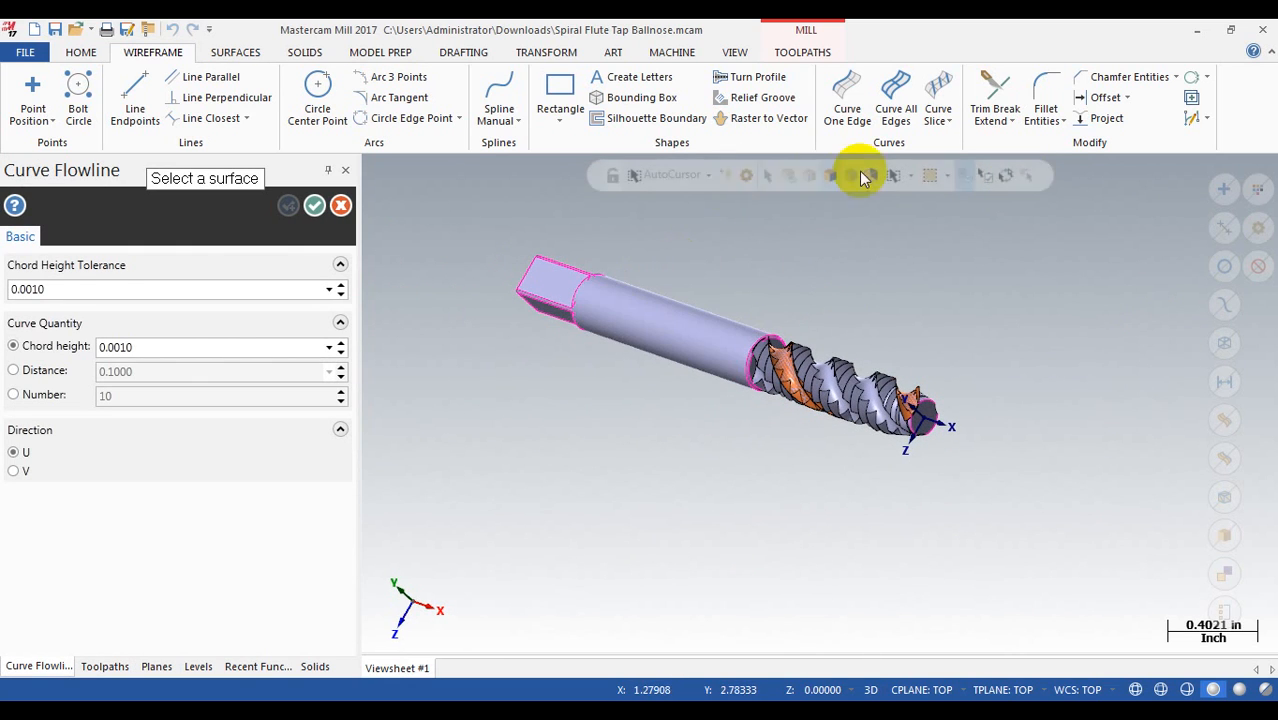
pyautogui.click(700, 312)
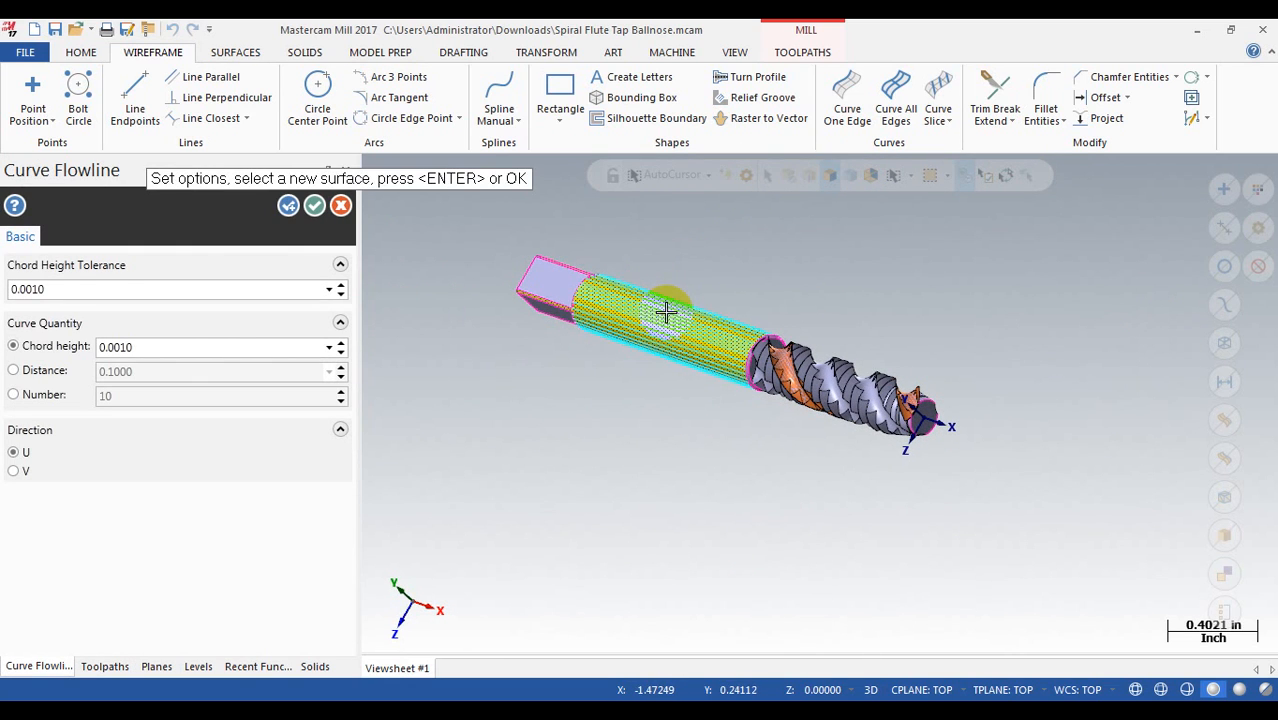
# - Compare the U and V flowline directions on the shank face and set the direction to V
pyautogui.scroll(5, 700, 345)
pyautogui.moveTo(760, 378); pyautogui.dragTo(637, 293, button='middle')
pyautogui.scroll(-2, 699, 285)
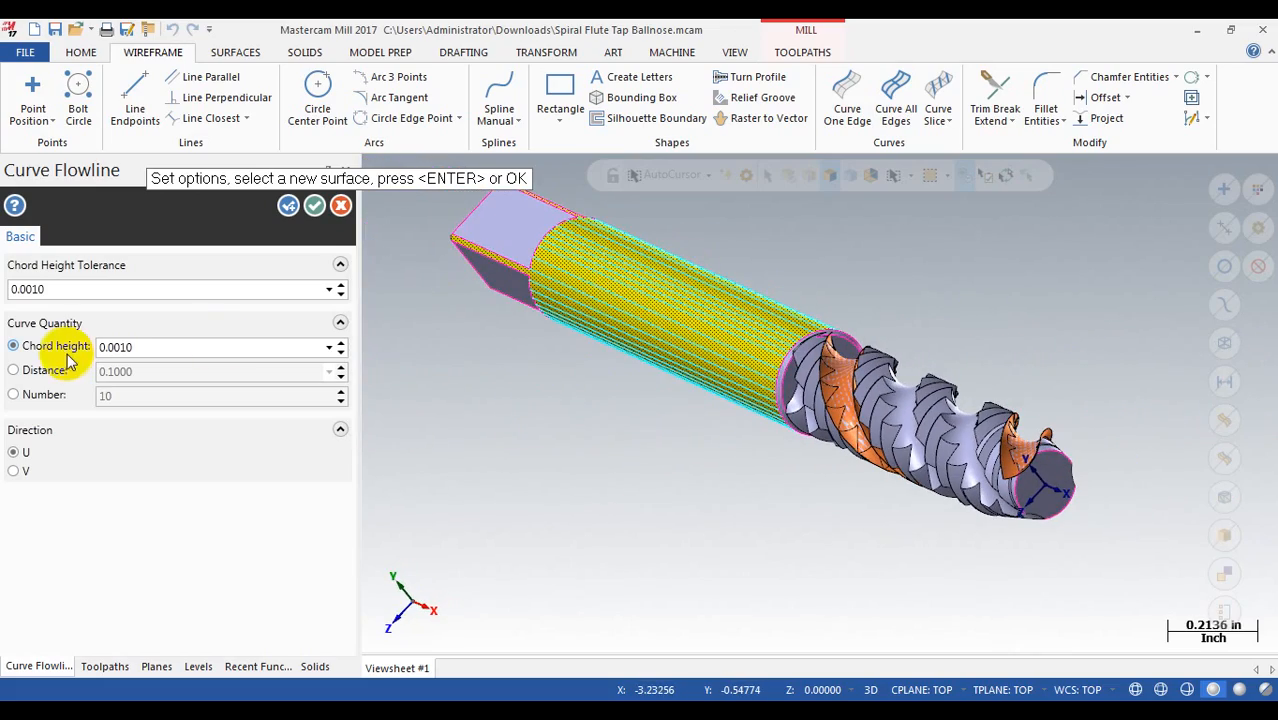
pyautogui.click(24, 473)
pyautogui.moveTo(528, 374); pyautogui.dragTo(590, 353, button='middle')
pyautogui.hotkey('alt', 's')
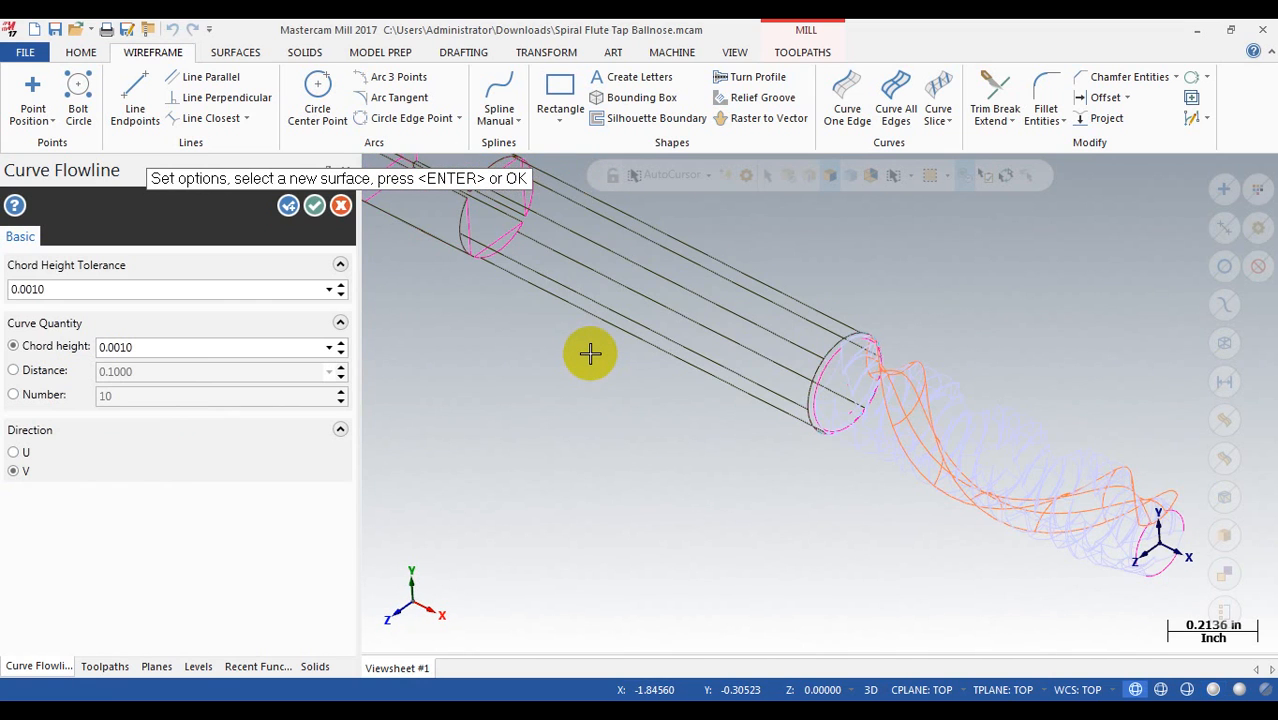
pyautogui.press('alt')
pyautogui.hotkey('alt', 's')
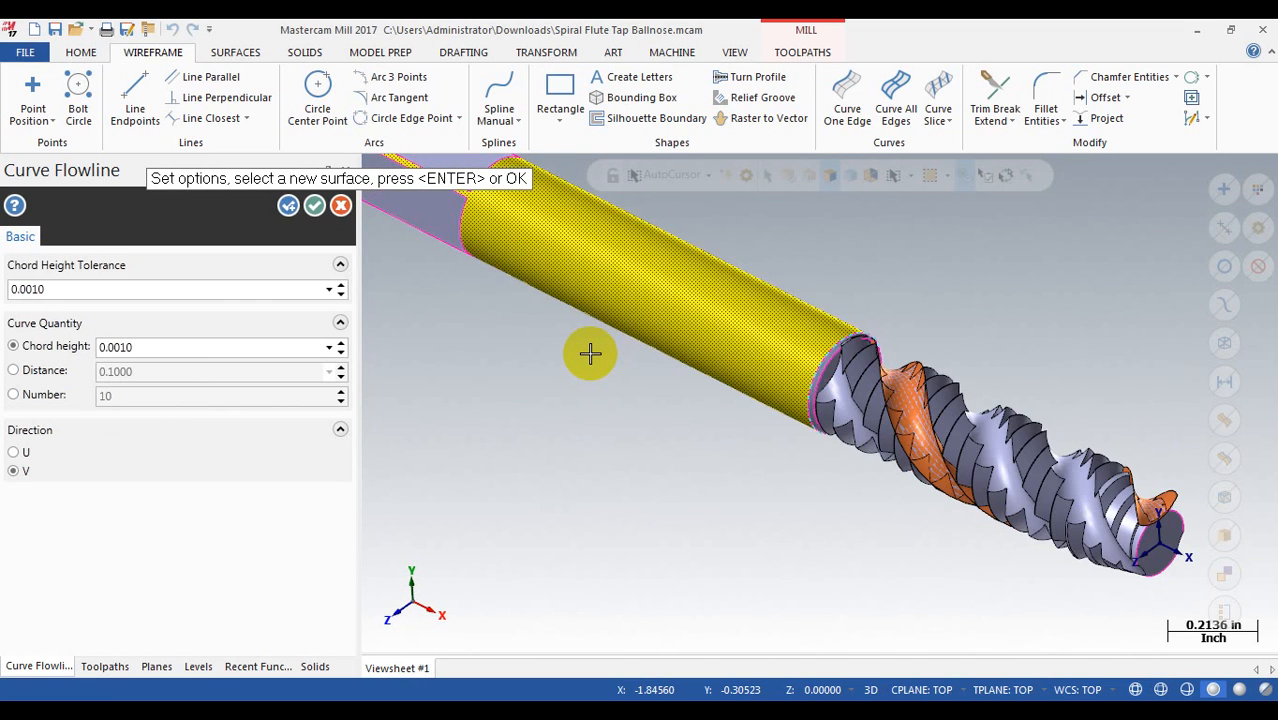
pyautogui.click(20, 452)
pyautogui.click(20, 470)
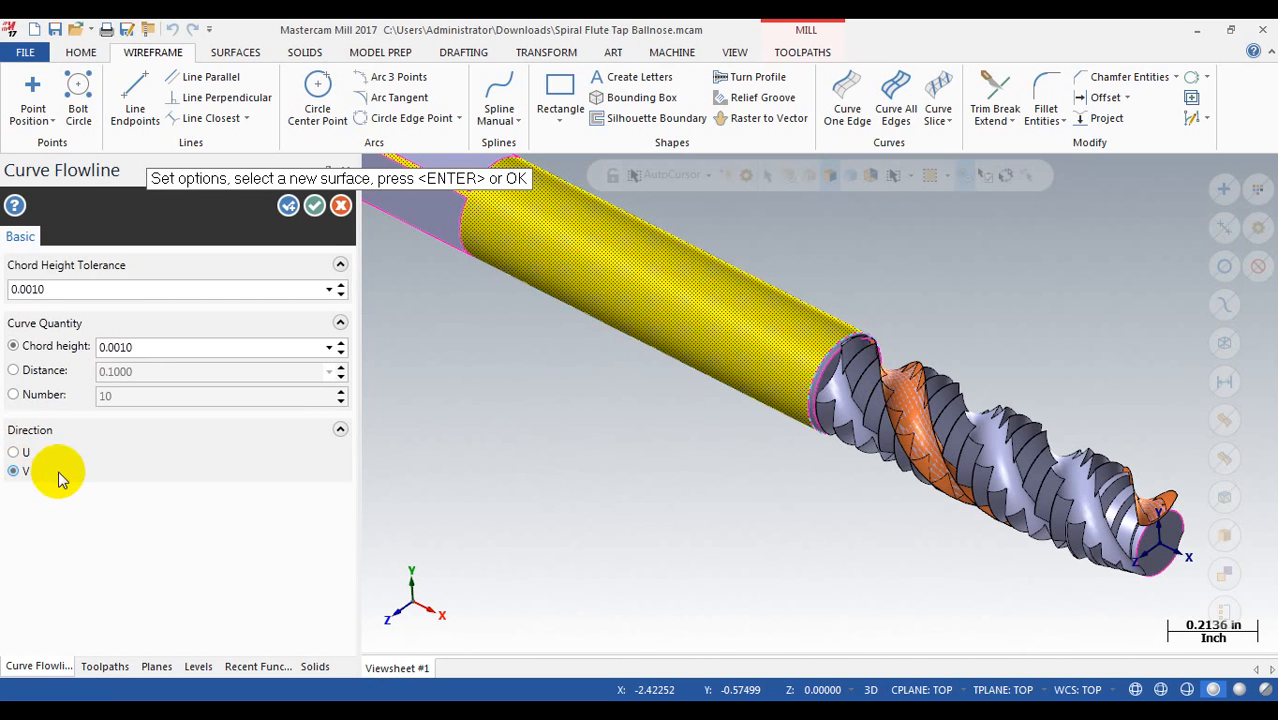
pyautogui.scroll(-2, 827, 471)
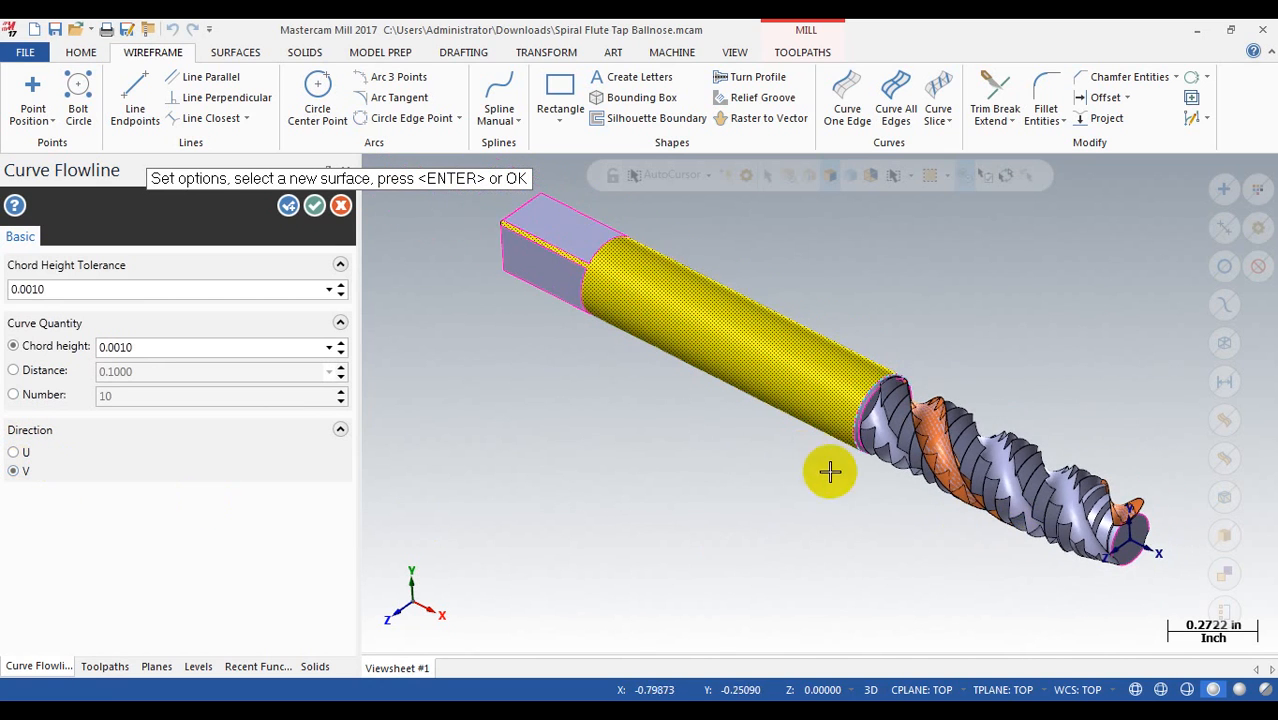
# - Preview the shank's V flowline curves by a distance of 0.1000 and by a number of 10
pyautogui.click(45, 371)
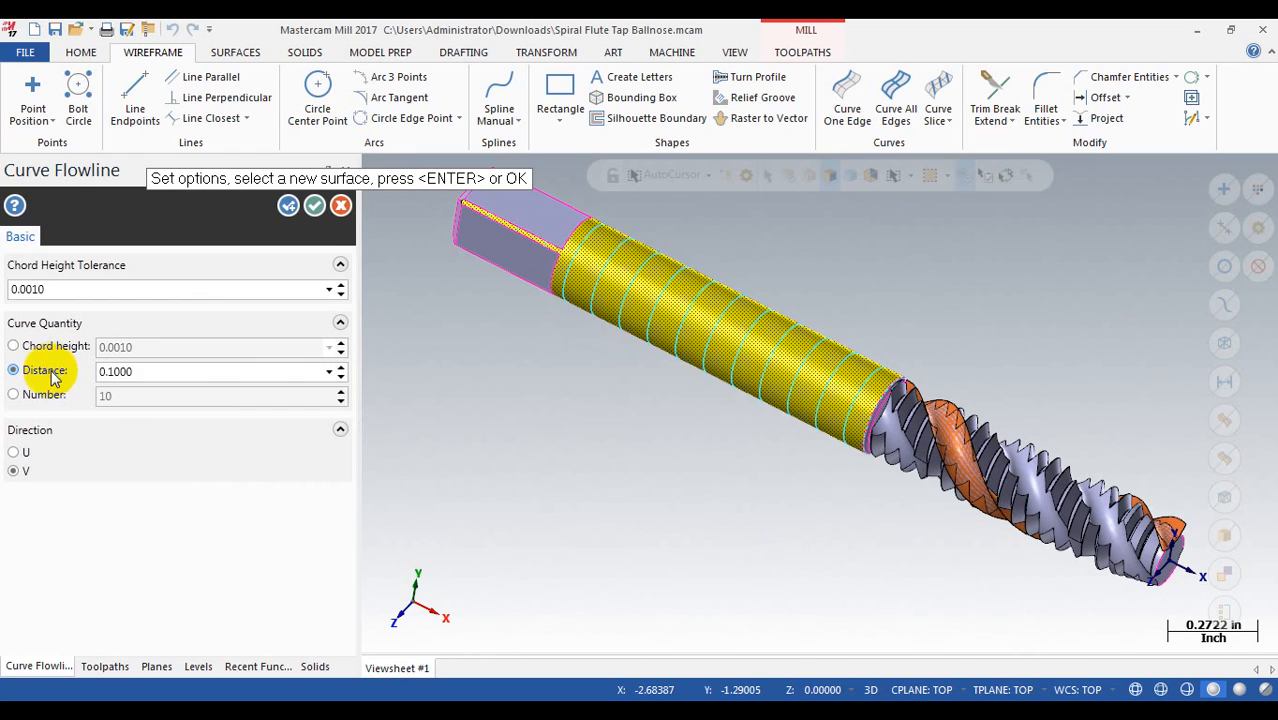
pyautogui.click(48, 397)
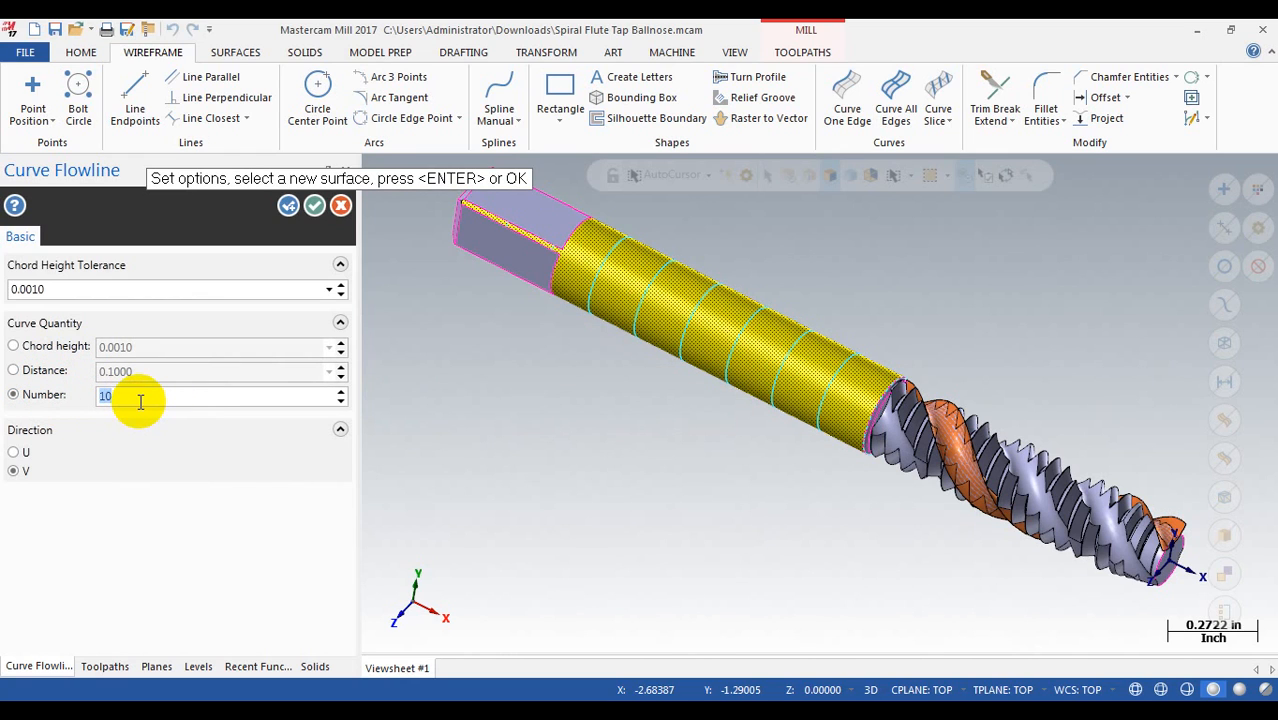
pyautogui.moveTo(737, 425); pyautogui.dragTo(656, 388, button='middle')
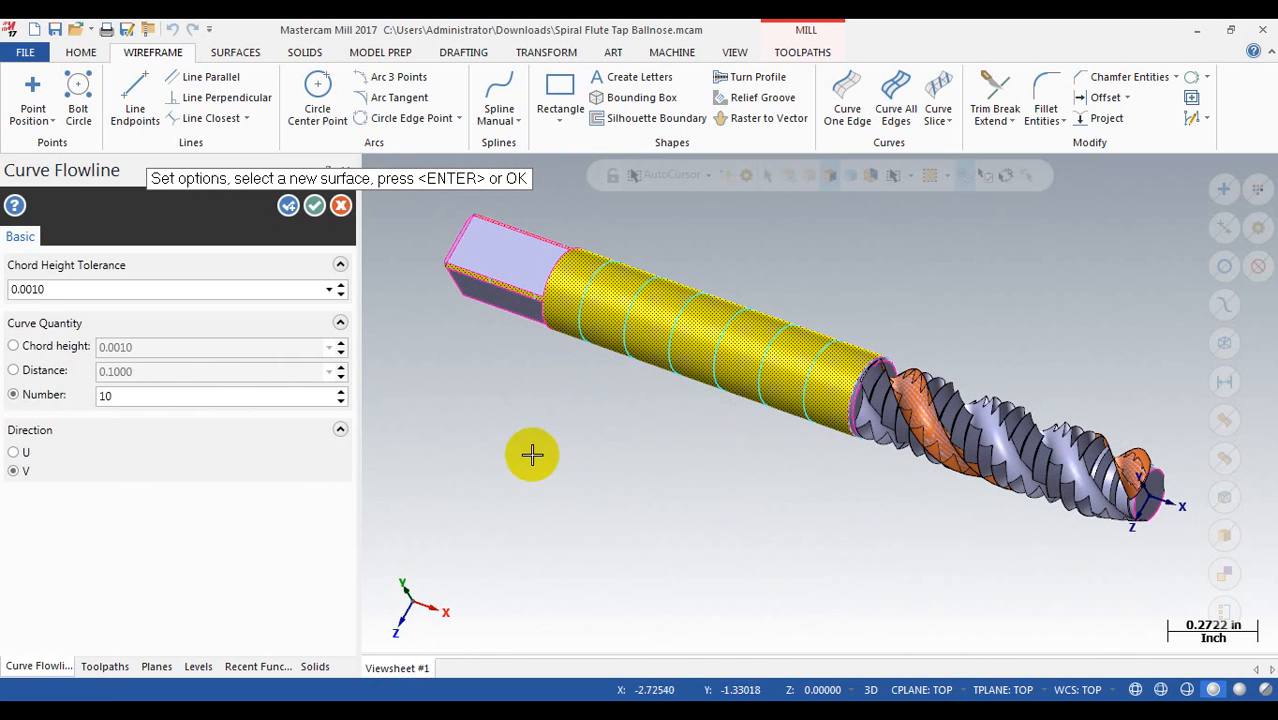
pyautogui.click(144, 393)
pyautogui.moveTo(471, 406)
pyautogui.mouseDown(button='middle')
pyautogui.moveTo(548, 411)
pyautogui.moveTo(524, 398)
pyautogui.mouseUp(button='middle')
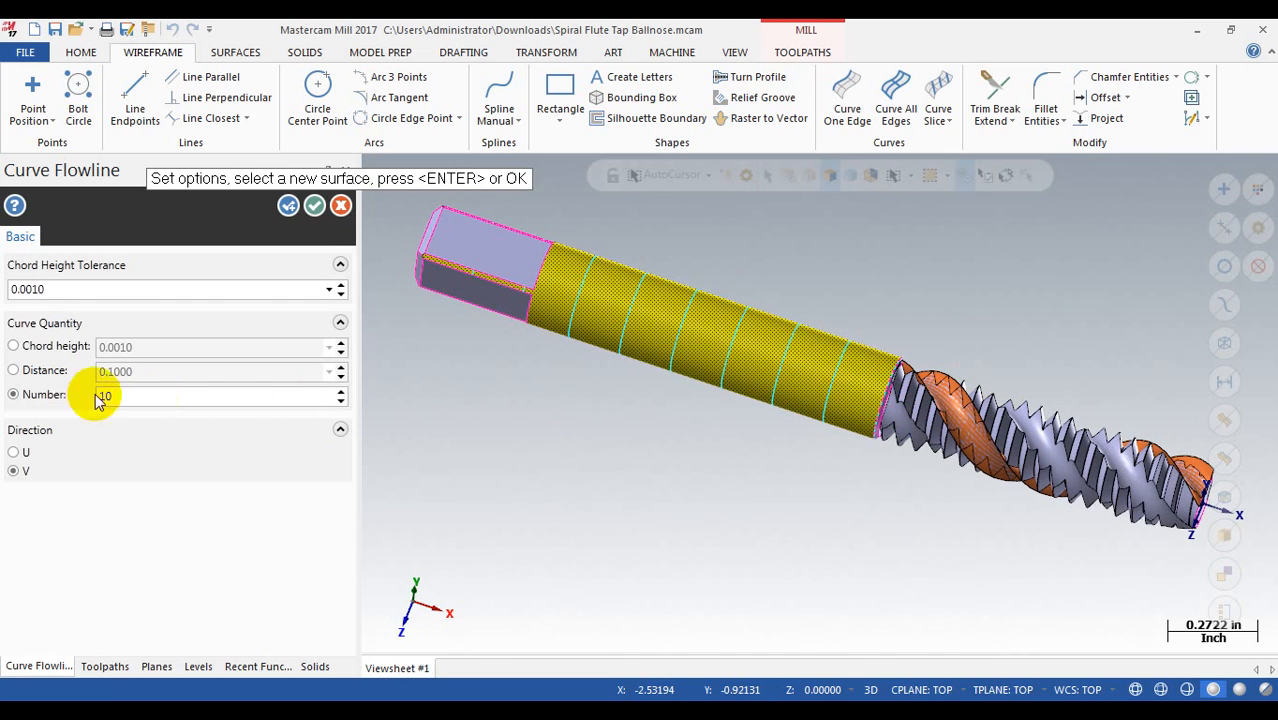
# - Create V flowline curves on the shank at a distance of 0.1000 and undo them
pyautogui.click(55, 372)
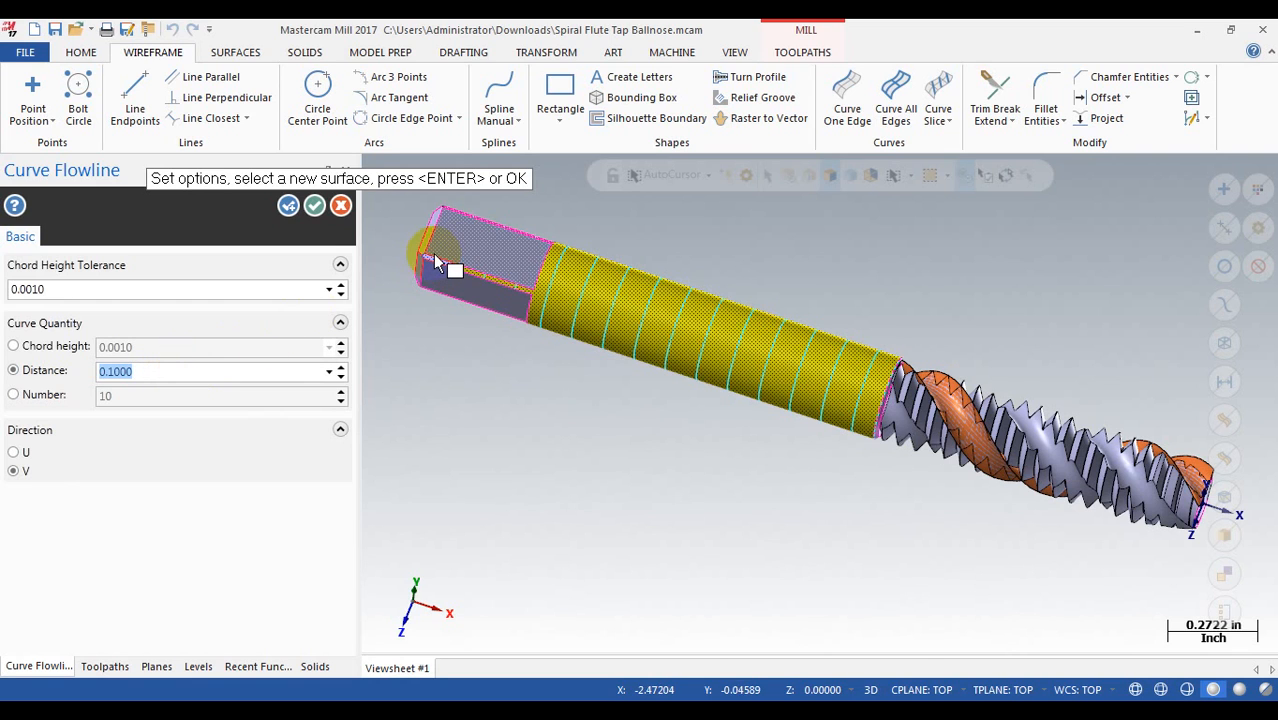
pyautogui.scroll(1, 430, 260)
pyautogui.scroll(1, 585, 315)
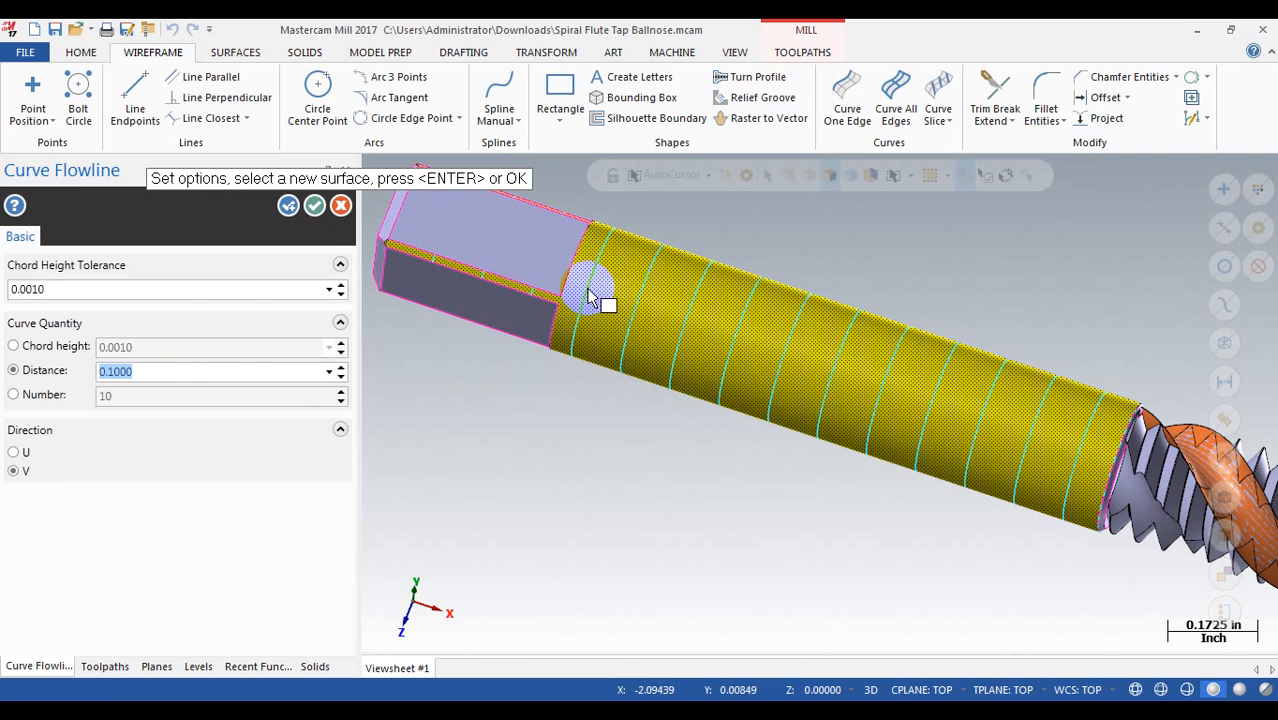
pyautogui.click(171, 370)
pyautogui.scroll(-3, 542, 365)
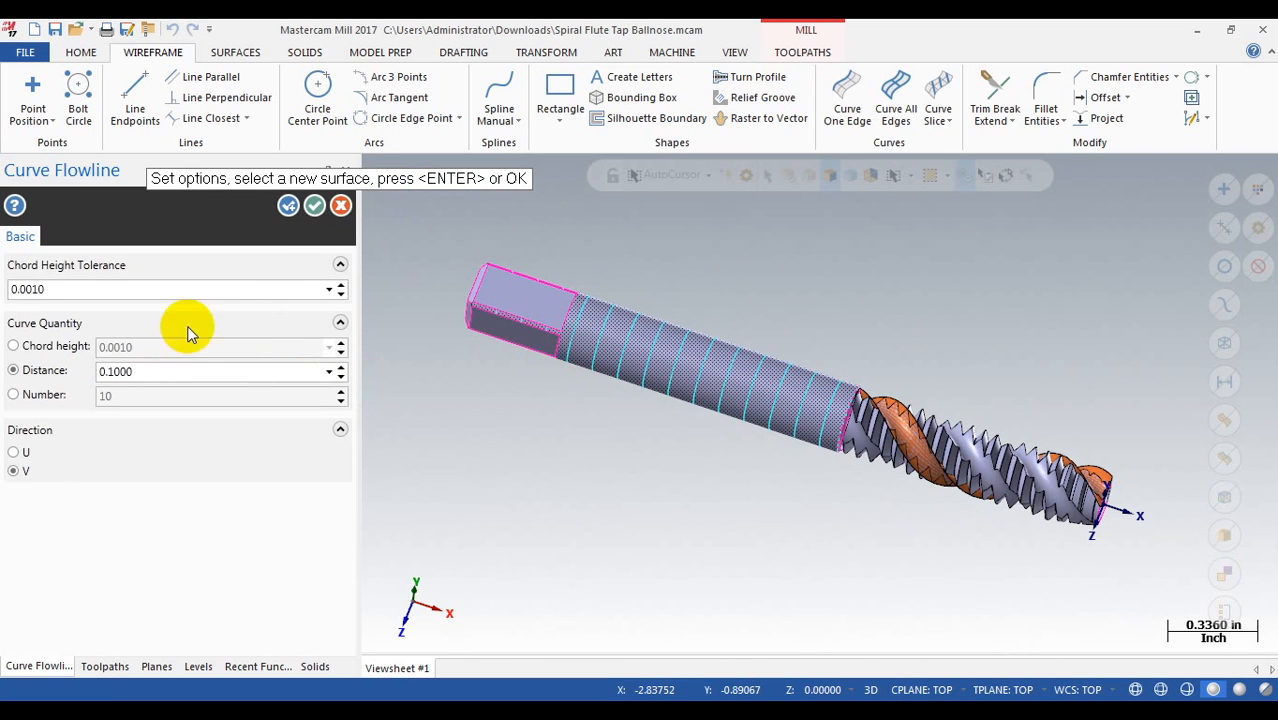
pyautogui.click(338, 208)
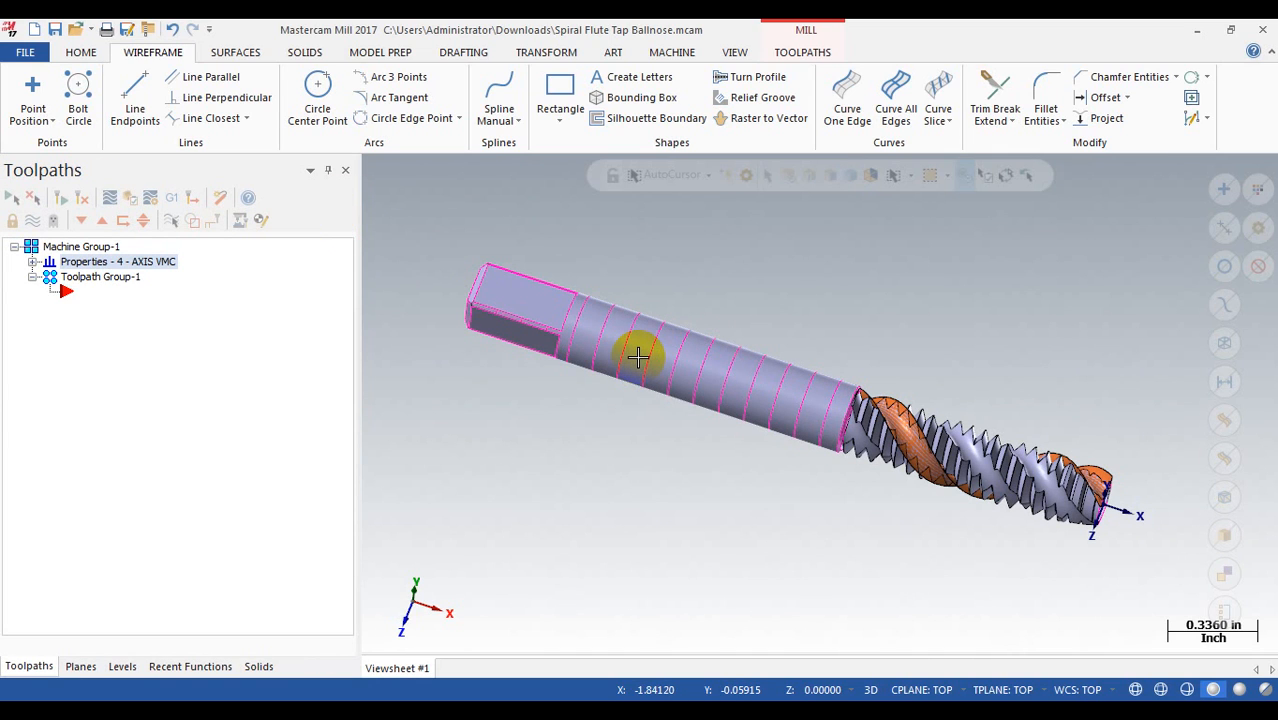
pyautogui.hotkey('ctrl', 'z')
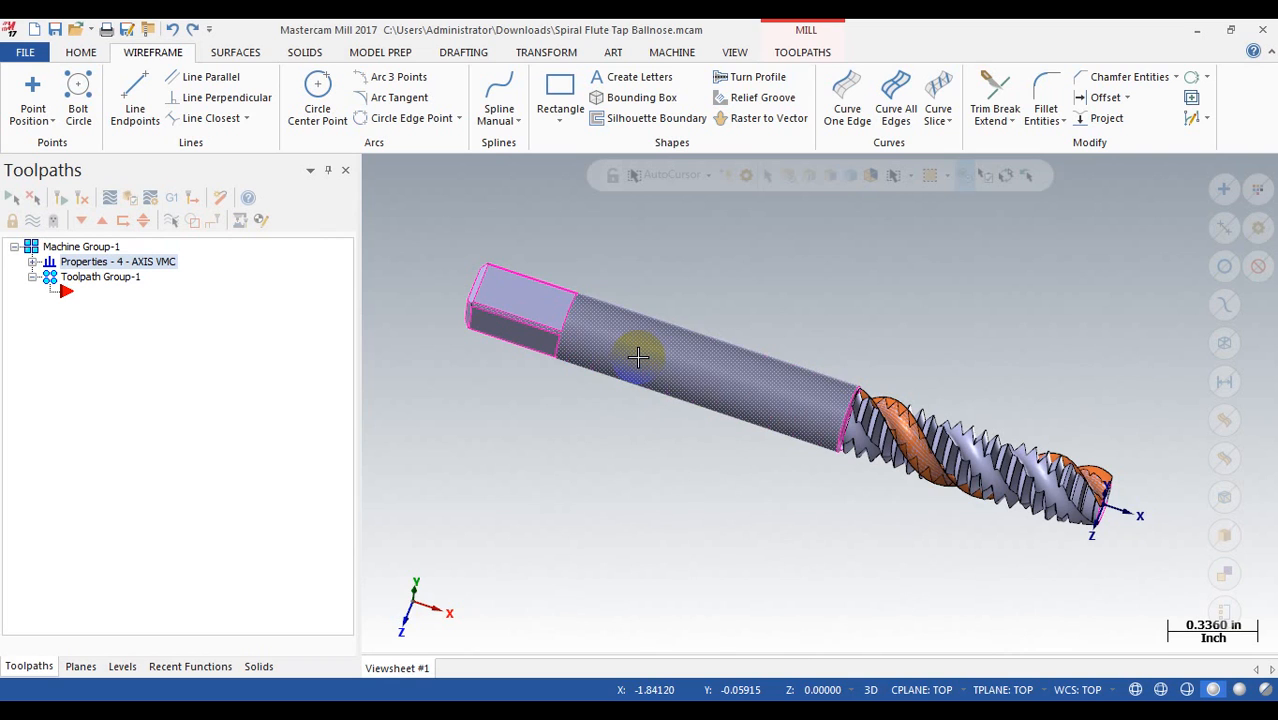
# - Create a curve on the untrimmed flute surface's end edge at the tap's tip with Curve One Edge, and select that curve
pyautogui.scroll(4, 1161, 531)
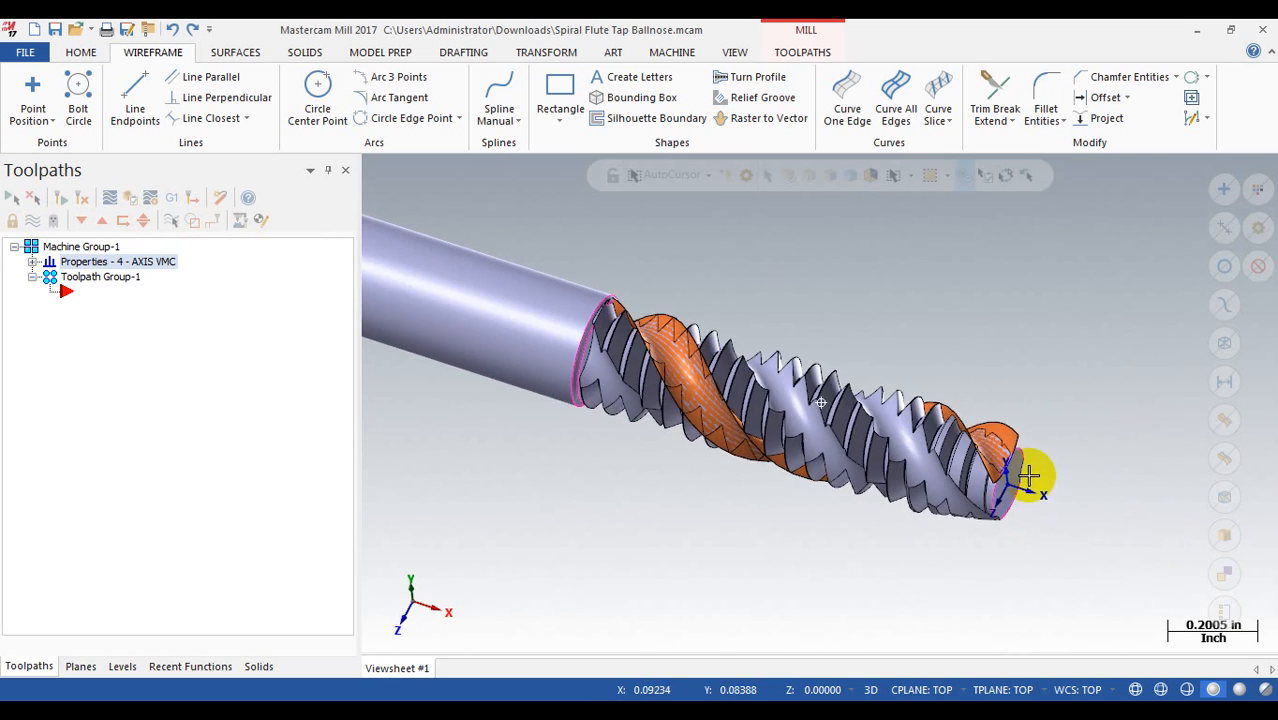
pyautogui.scroll(5, 1003, 447)
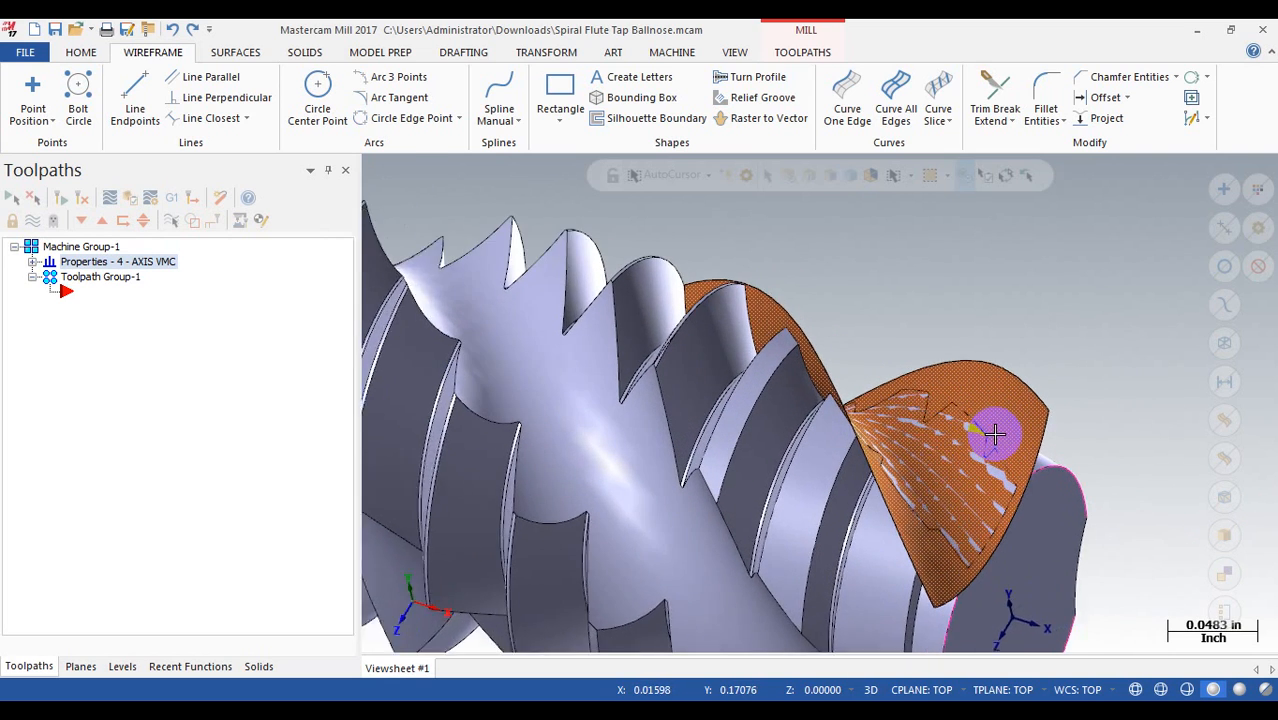
pyautogui.scroll(-1, 980, 422)
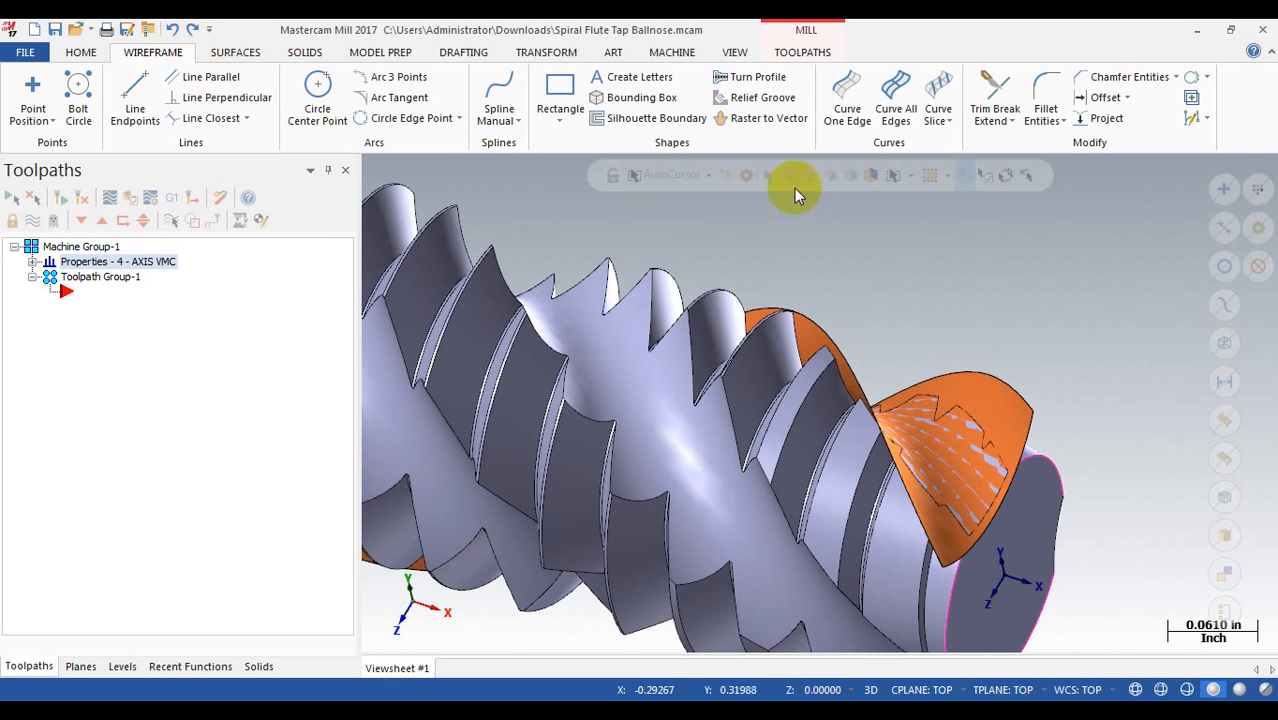
pyautogui.click(846, 113)
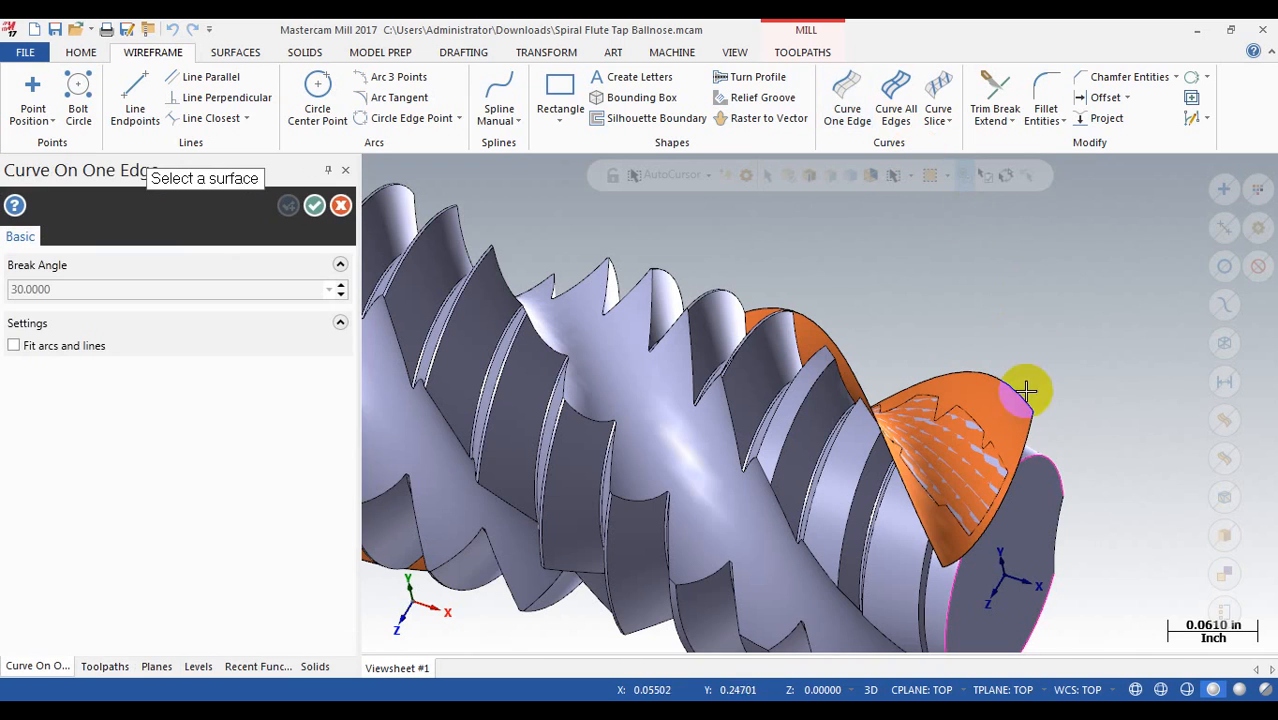
pyautogui.click(1015, 432)
pyautogui.click(1040, 452)
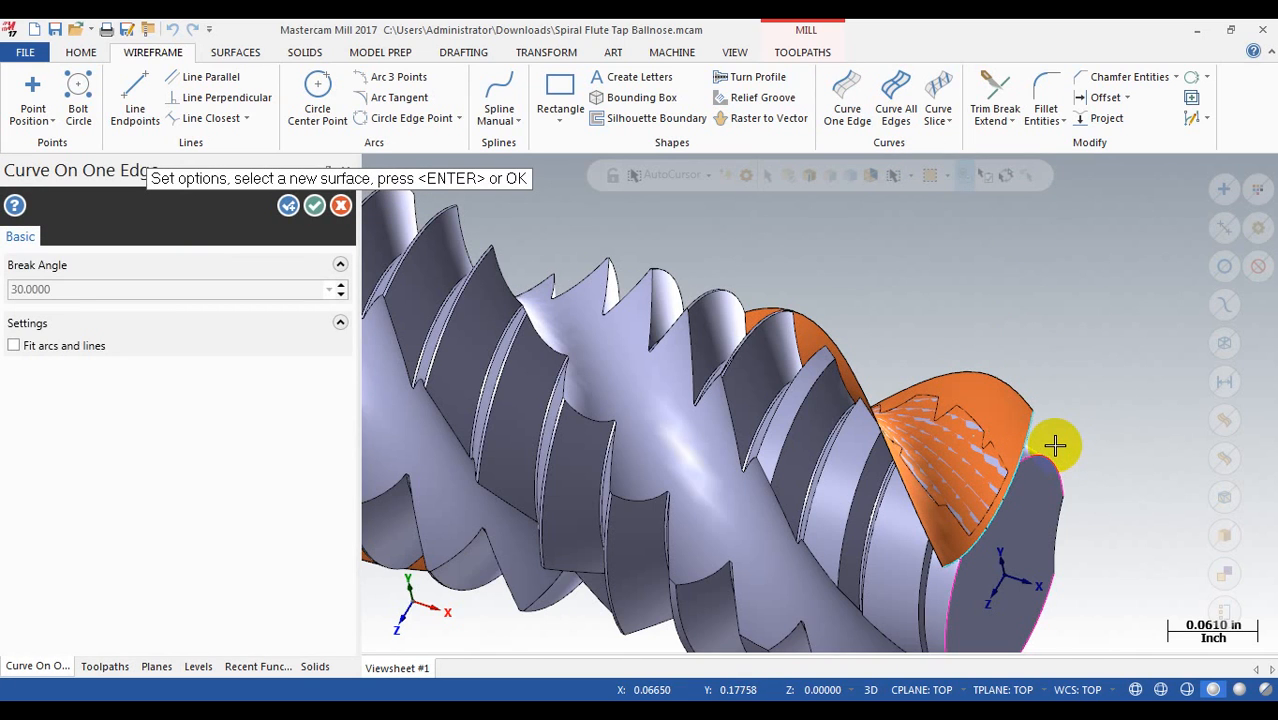
pyautogui.press('Return')
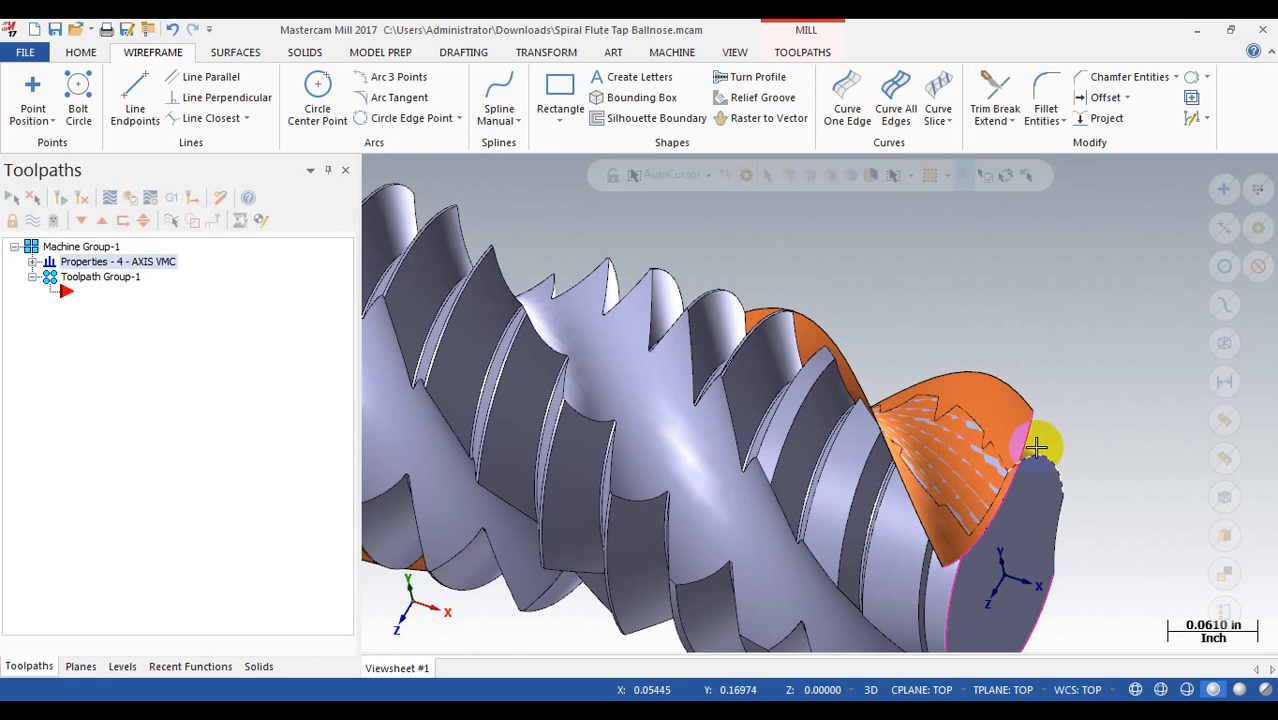
pyautogui.click(1018, 447)
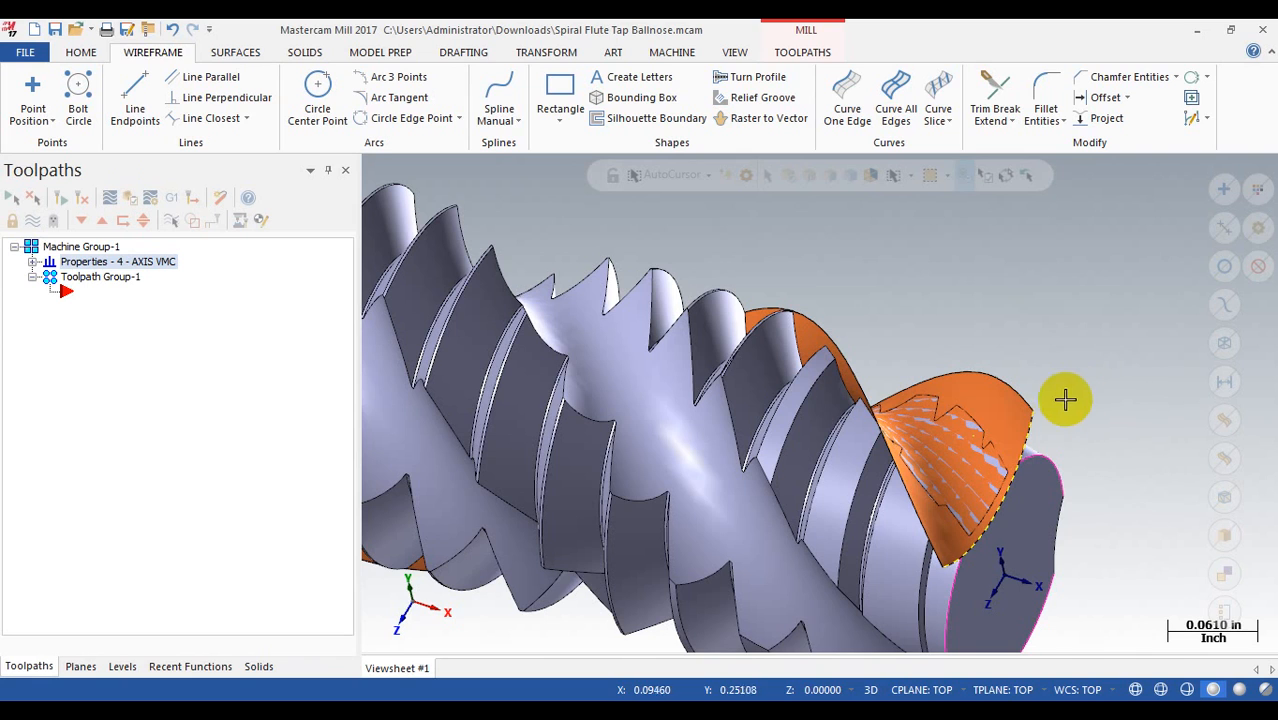
# - Give the curve on the flute surface's end edge a thicker line width and a yellow colour
pyautogui.rightClick(1026, 428)
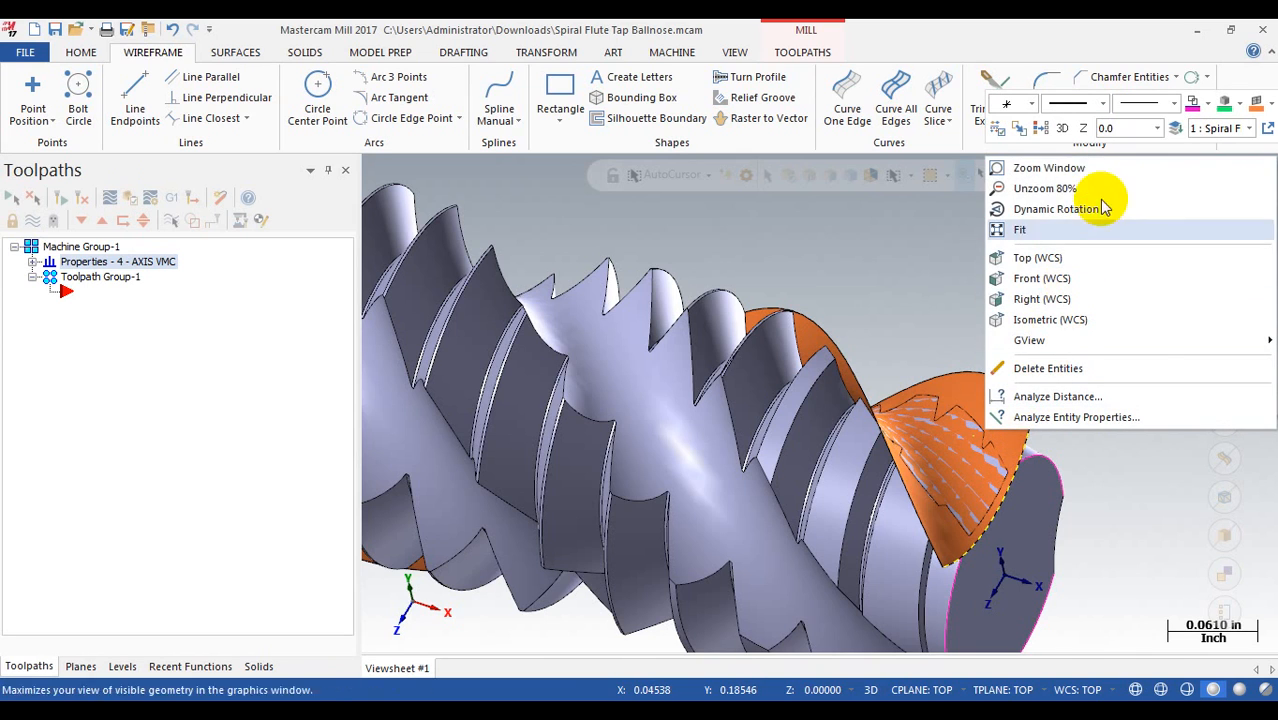
pyautogui.click(1176, 106)
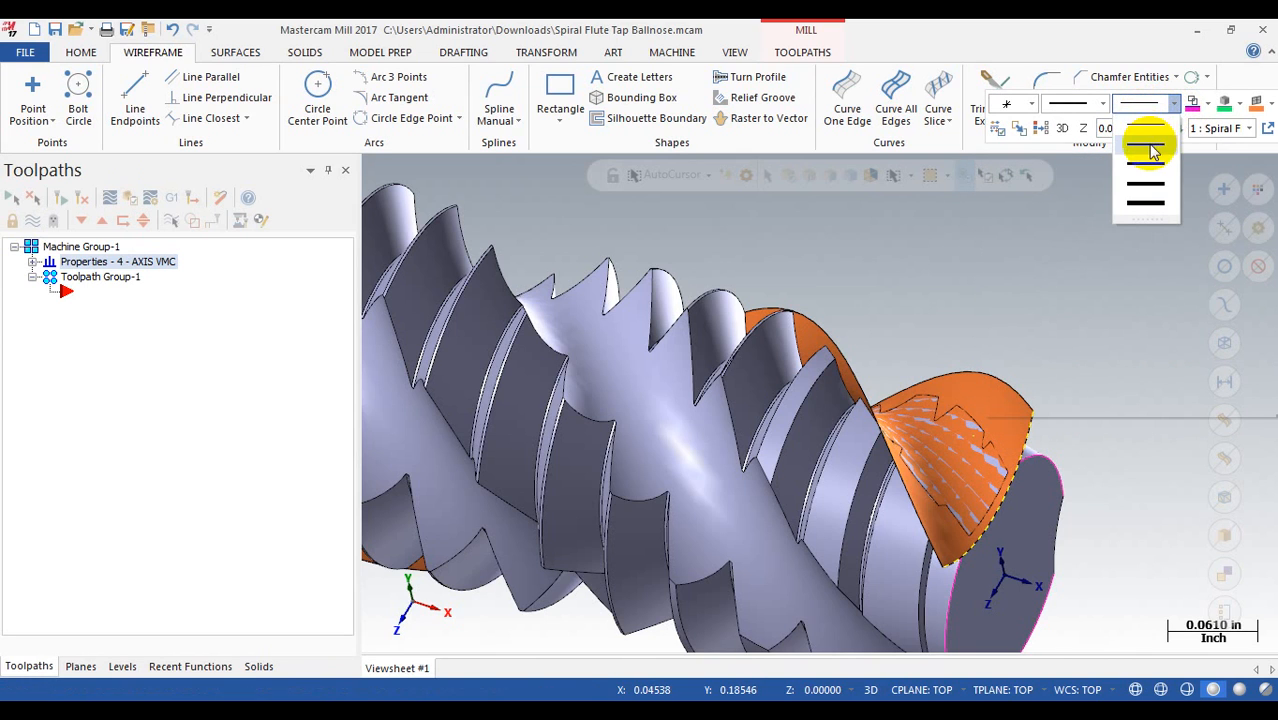
pyautogui.click(1144, 135)
pyautogui.rightClick(1033, 428)
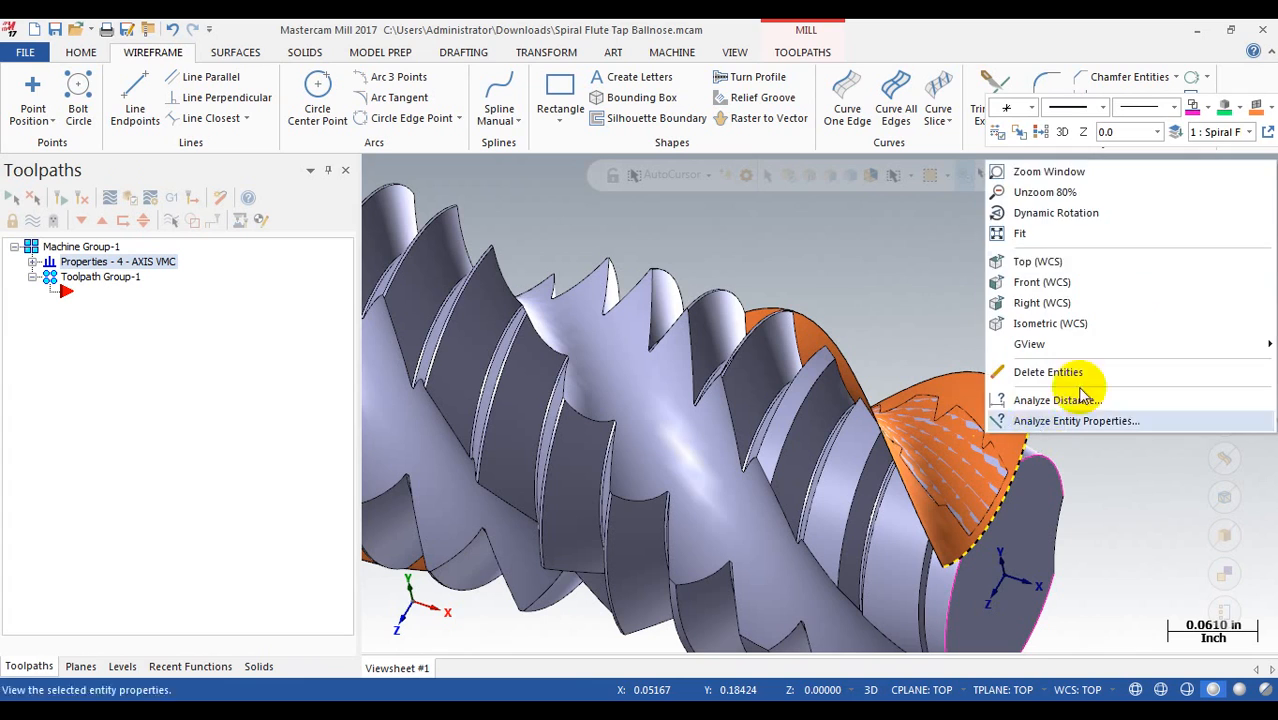
pyautogui.click(1207, 110)
pyautogui.click(1125, 168)
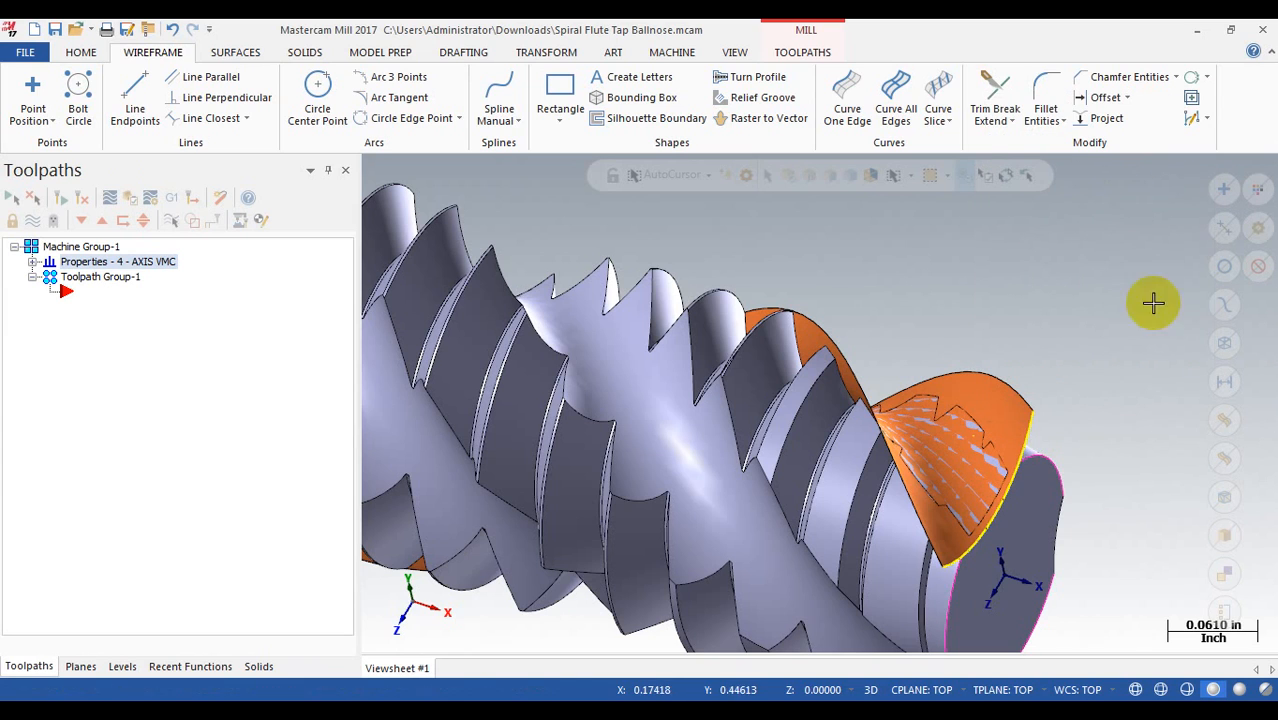
# - Analyze the yellow edge arc at the tap's tip and copy its 3D length
pyautogui.scroll(3, 949, 355)
pyautogui.moveTo(949, 355); pyautogui.dragTo(1007, 328, button='middle')
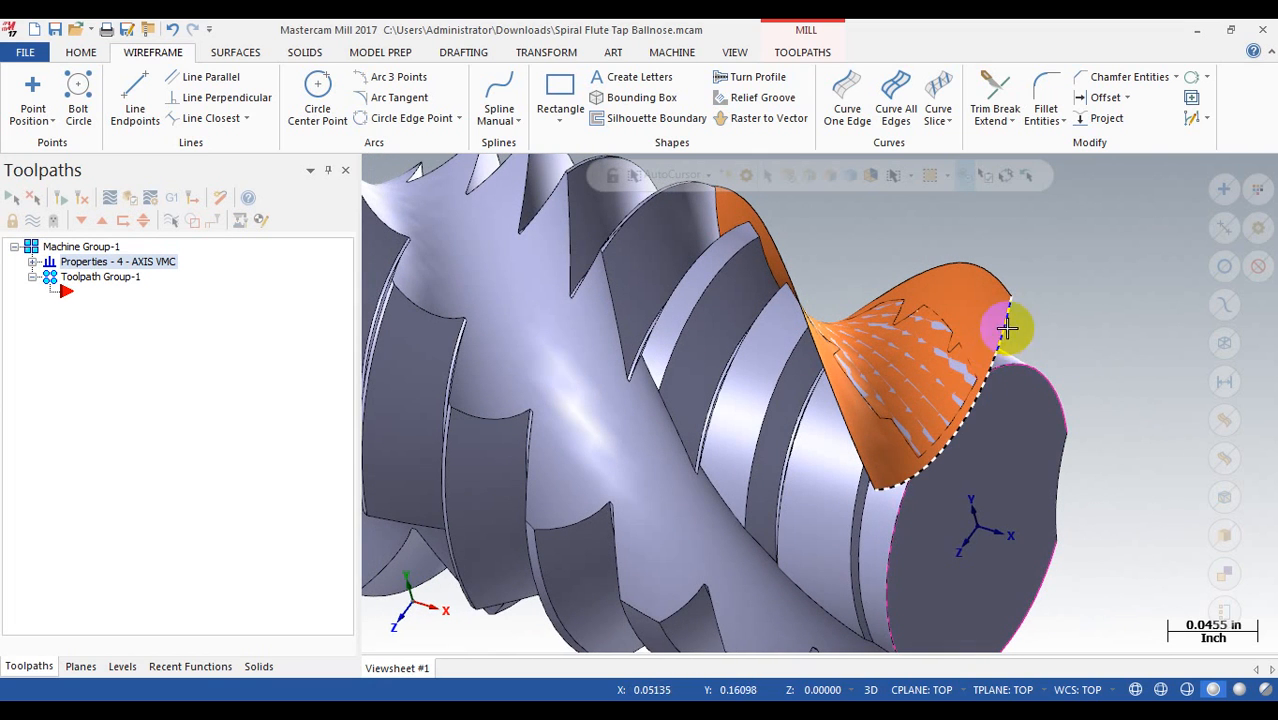
pyautogui.click(972, 337)
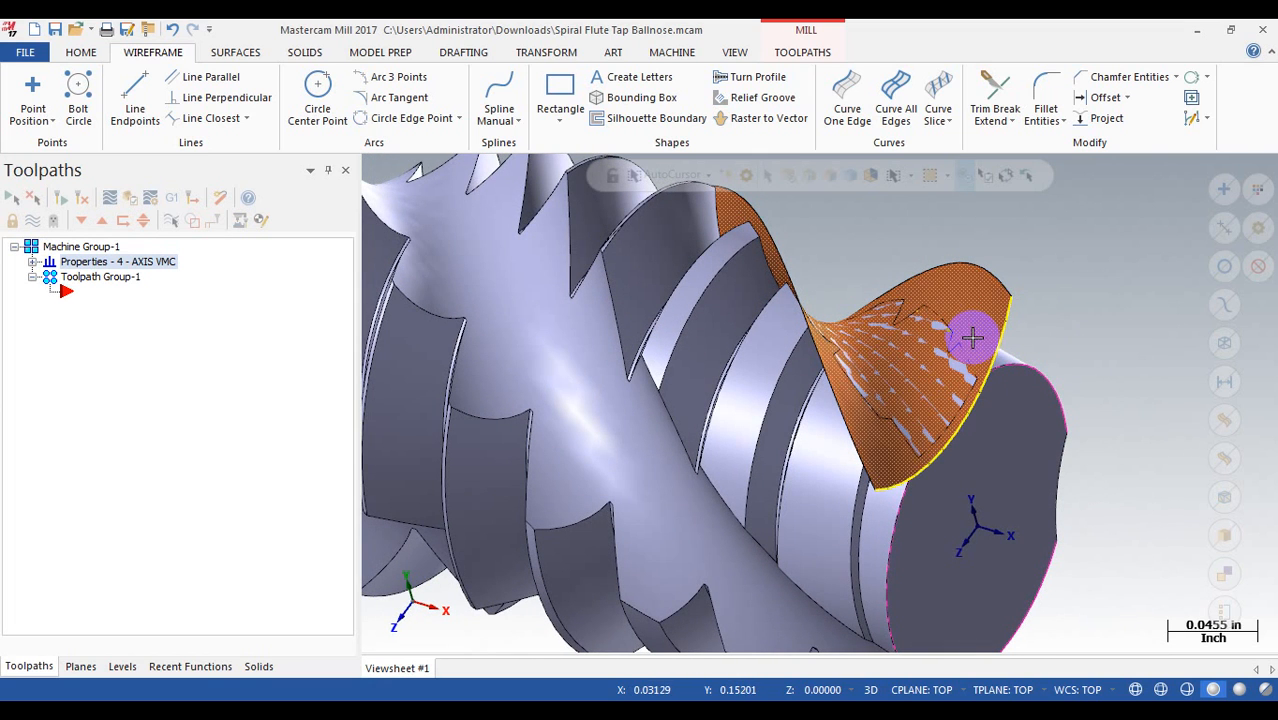
pyautogui.click(84, 53)
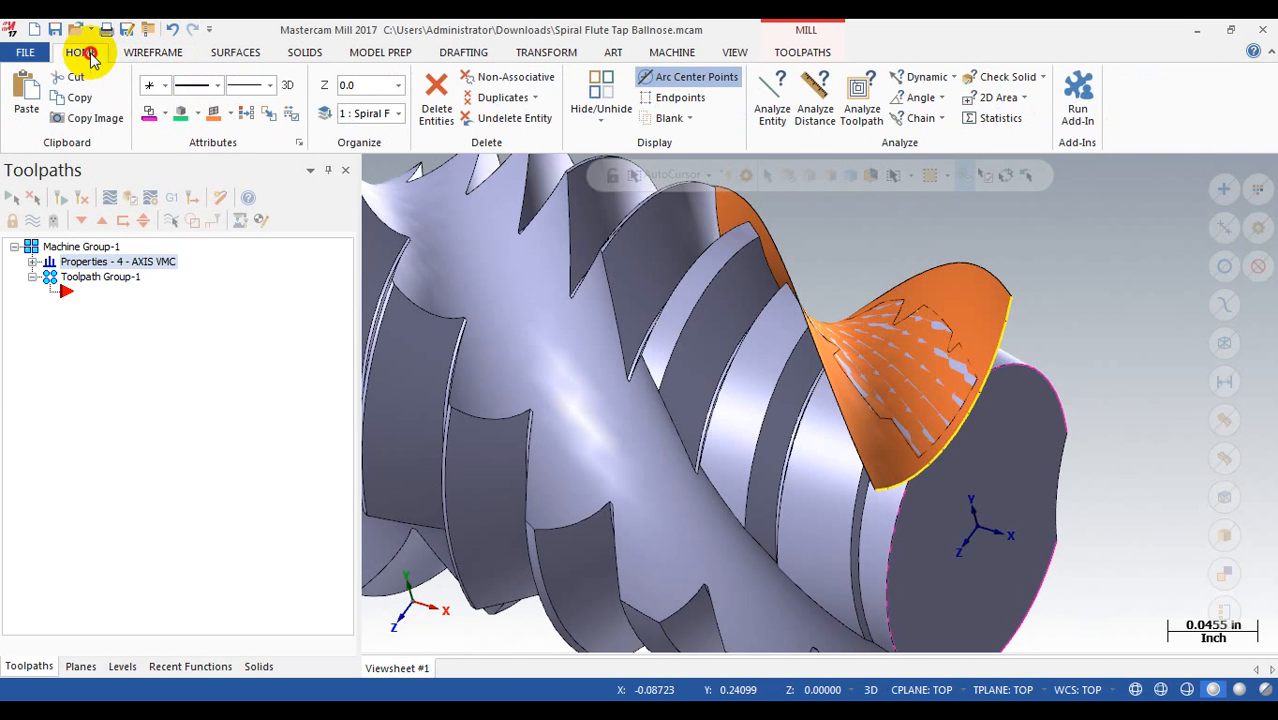
pyautogui.click(775, 103)
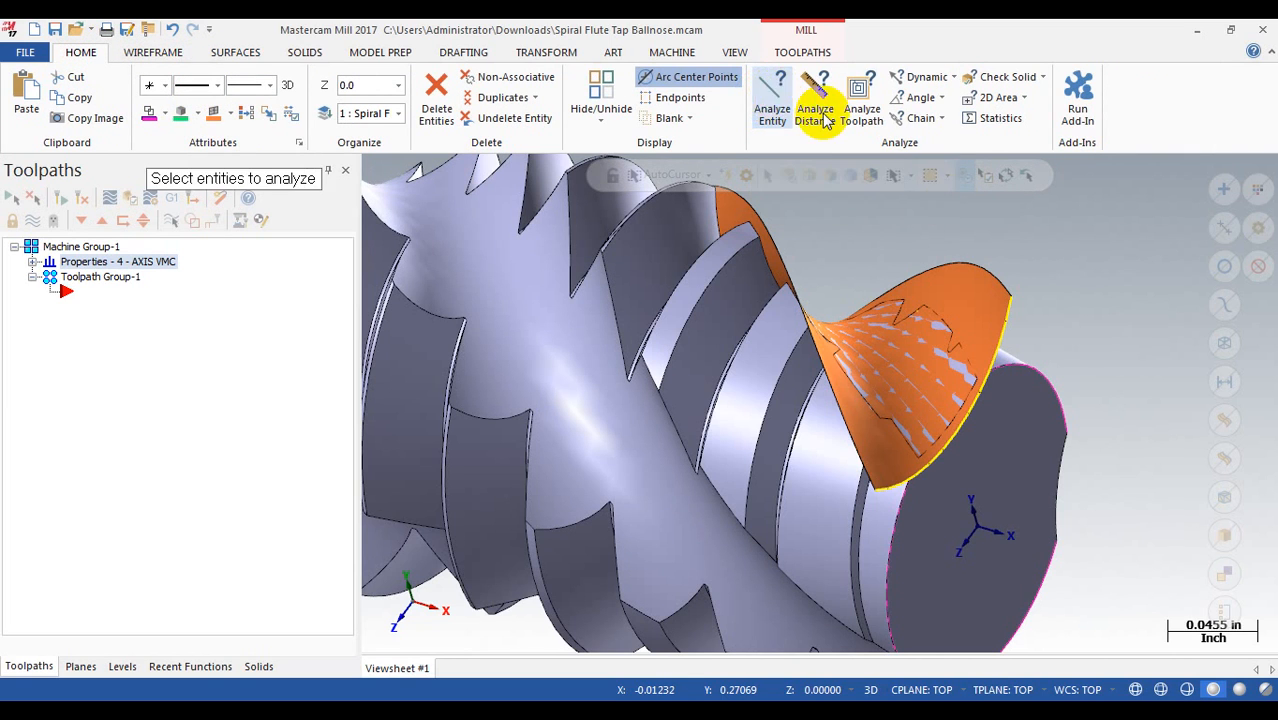
pyautogui.click(1013, 316)
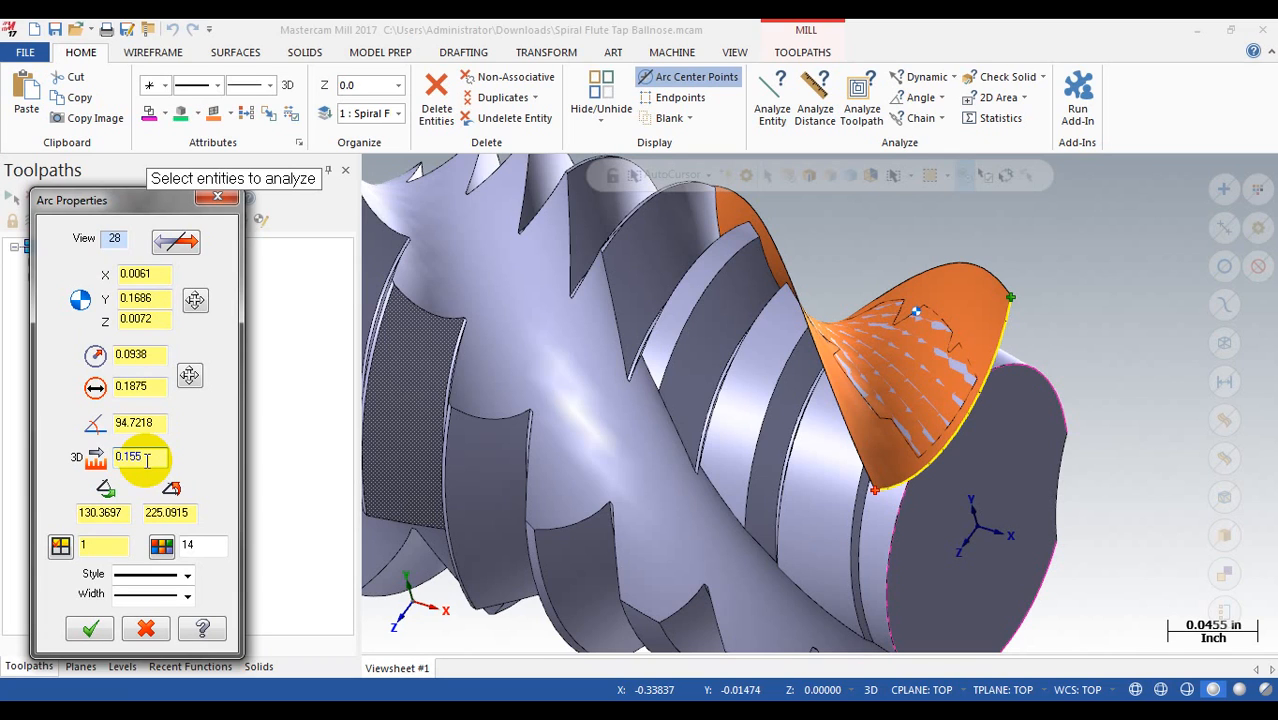
pyautogui.click(155, 318)
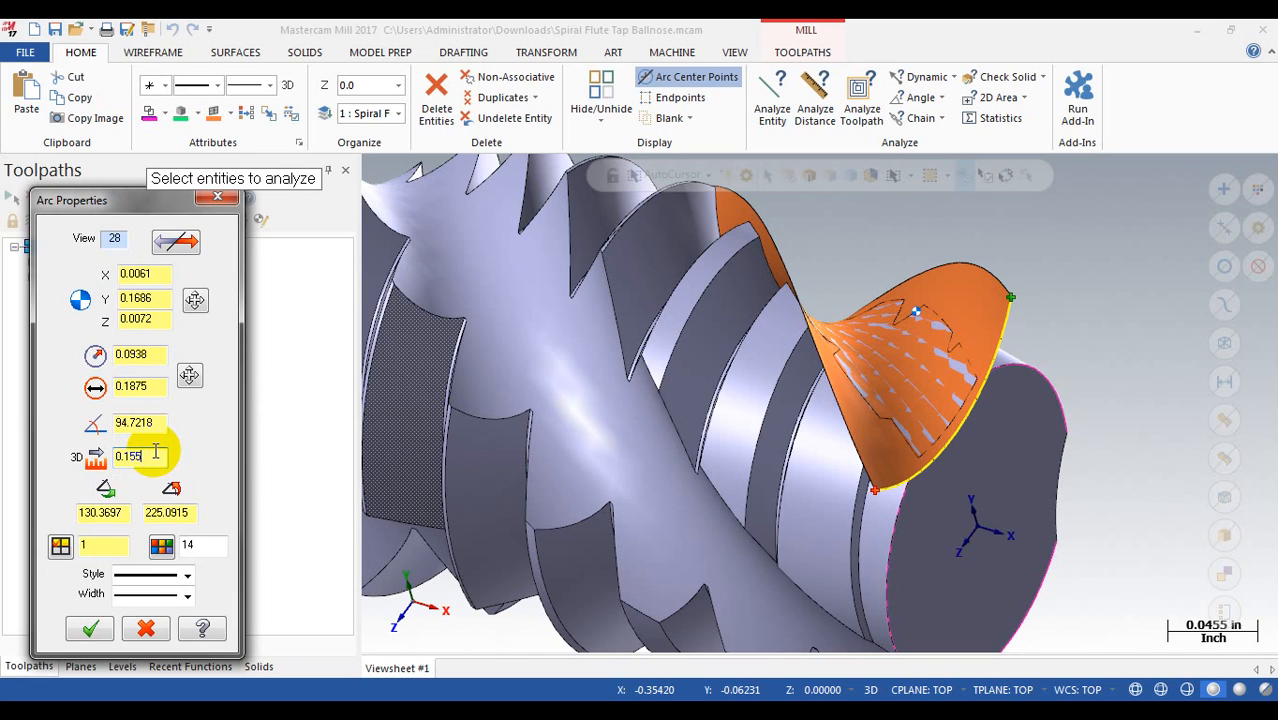
pyautogui.doubleClick(112, 457)
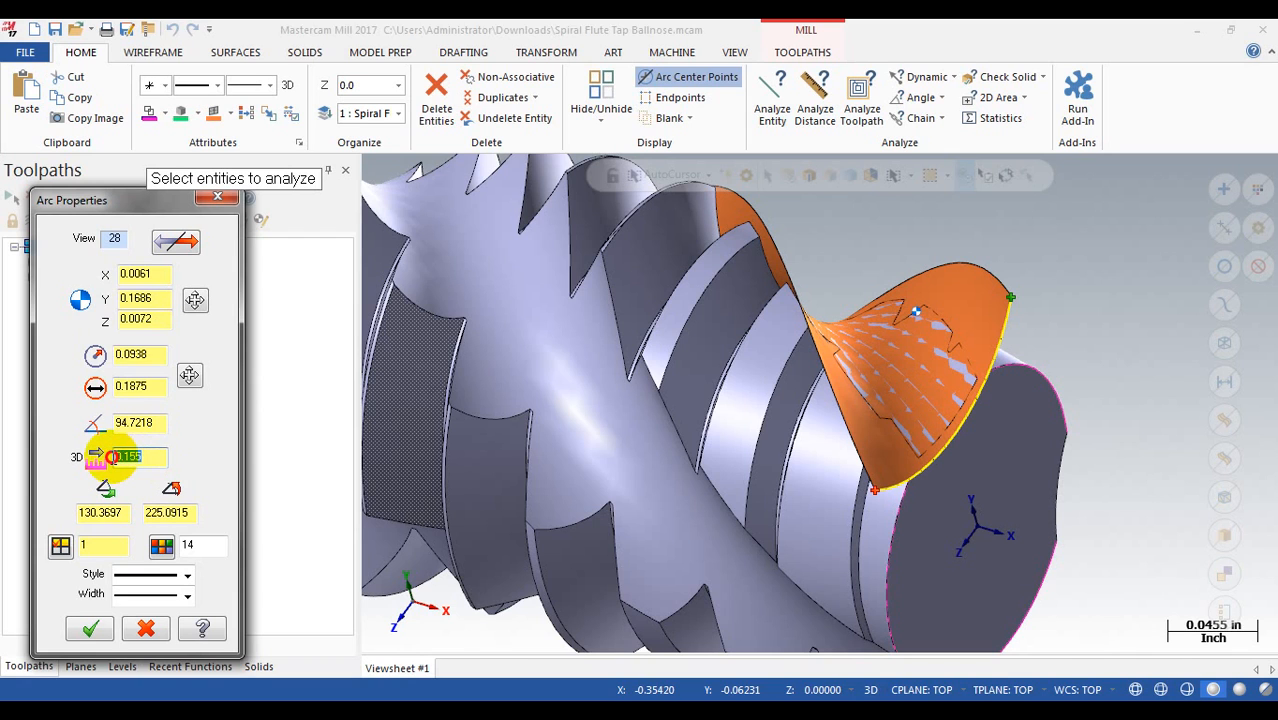
pyautogui.rightClick(116, 458)
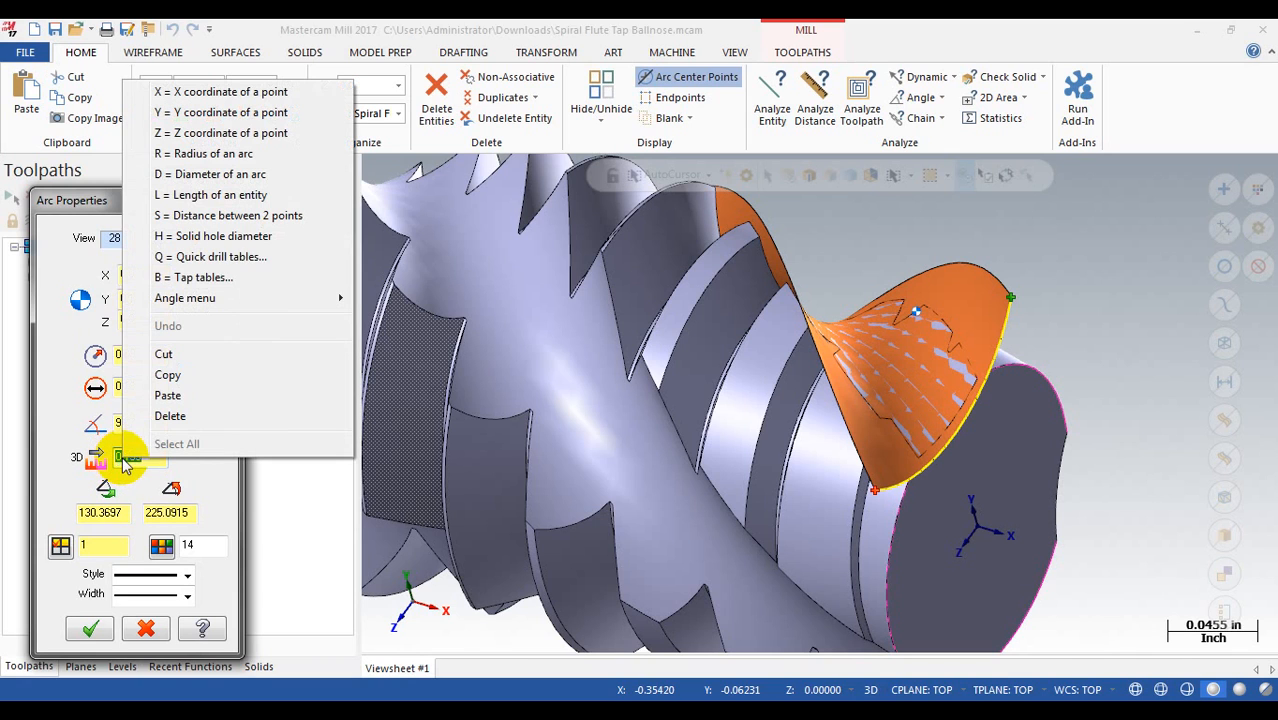
pyautogui.click(182, 375)
pyautogui.click(218, 198)
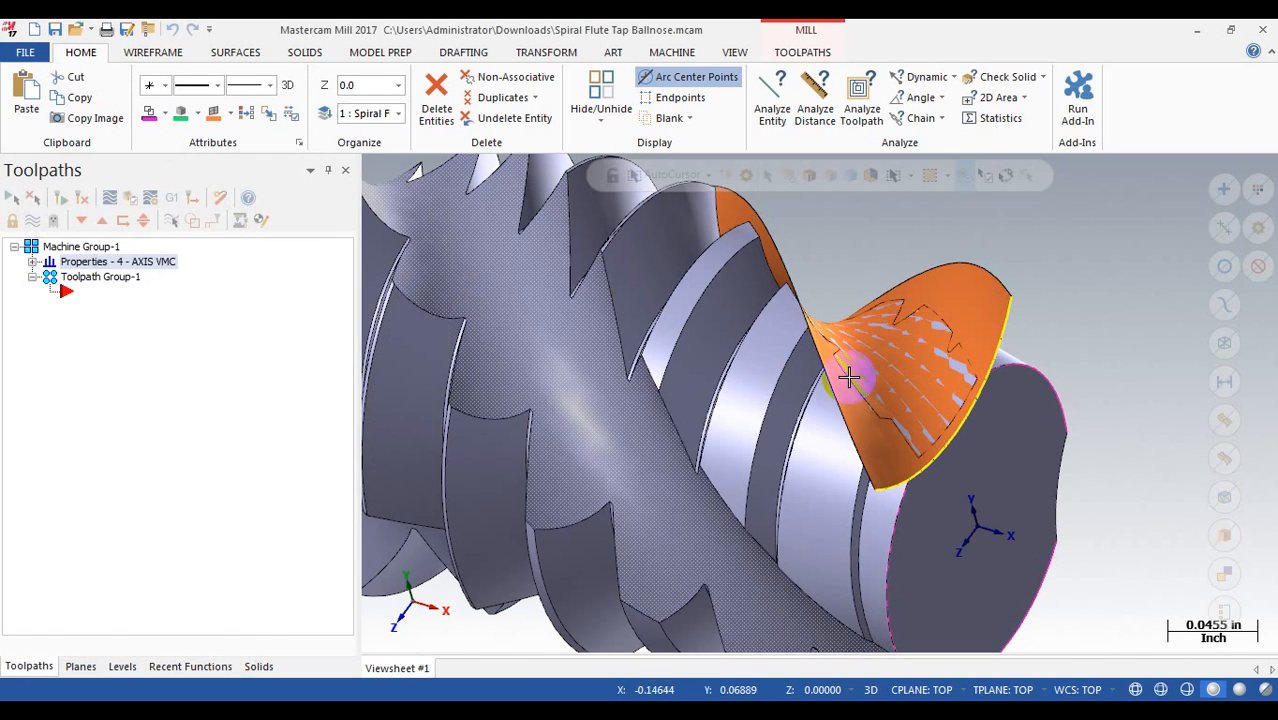
# - Start a Curve Flowline on the untrimmed flute surface and set the direction to U
pyautogui.scroll(-3, 847, 371)
pyautogui.click(155, 58)
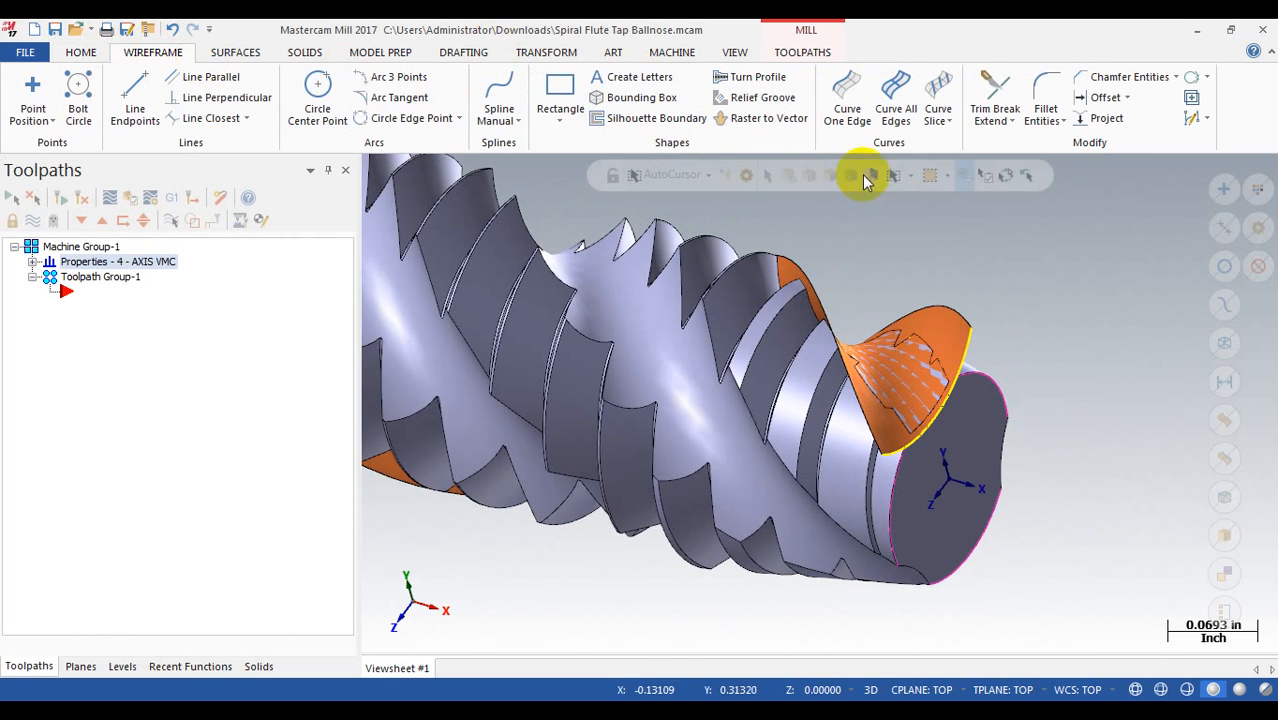
pyautogui.click(940, 114)
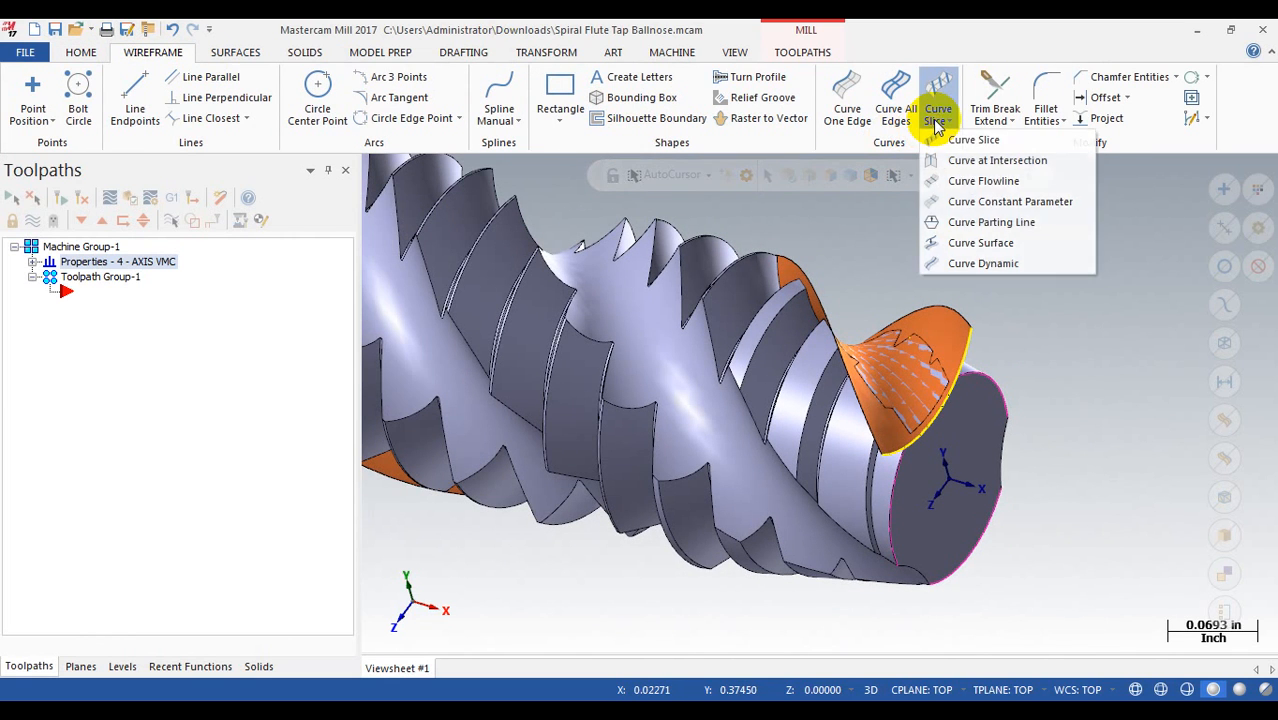
pyautogui.click(960, 181)
pyautogui.click(932, 345)
pyautogui.moveTo(941, 337); pyautogui.dragTo(911, 344, button='middle')
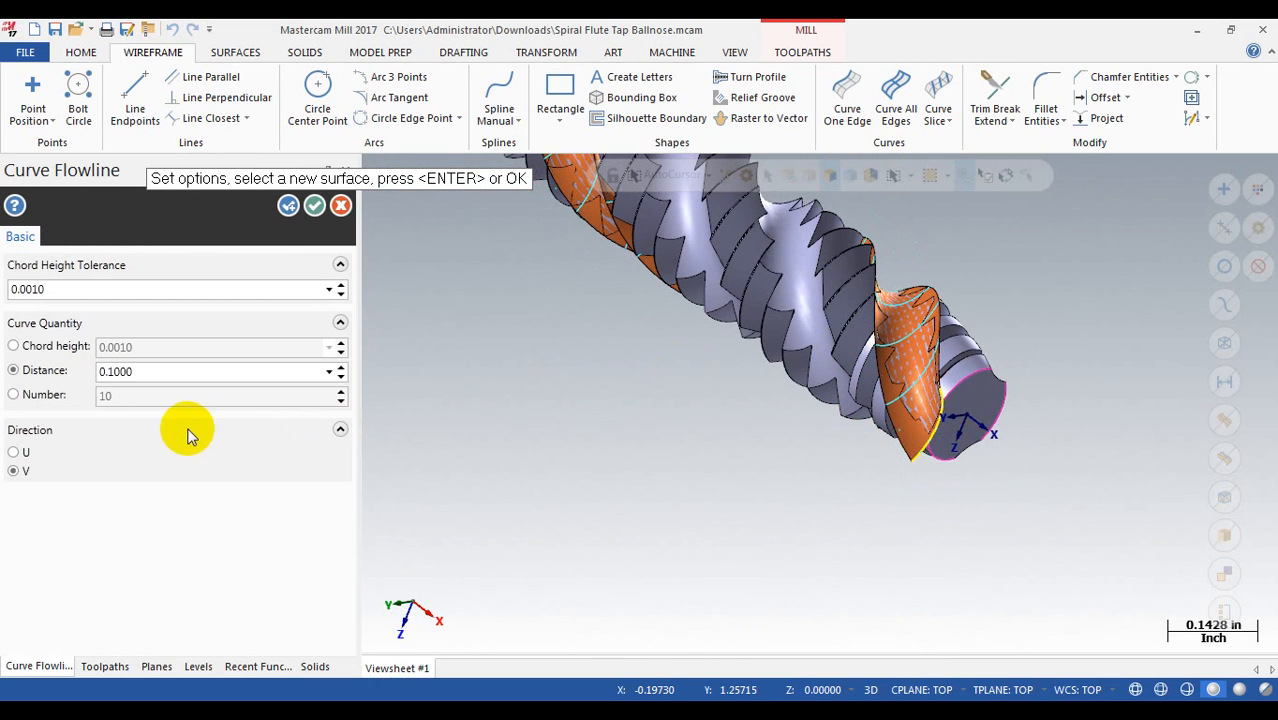
pyautogui.click(24, 455)
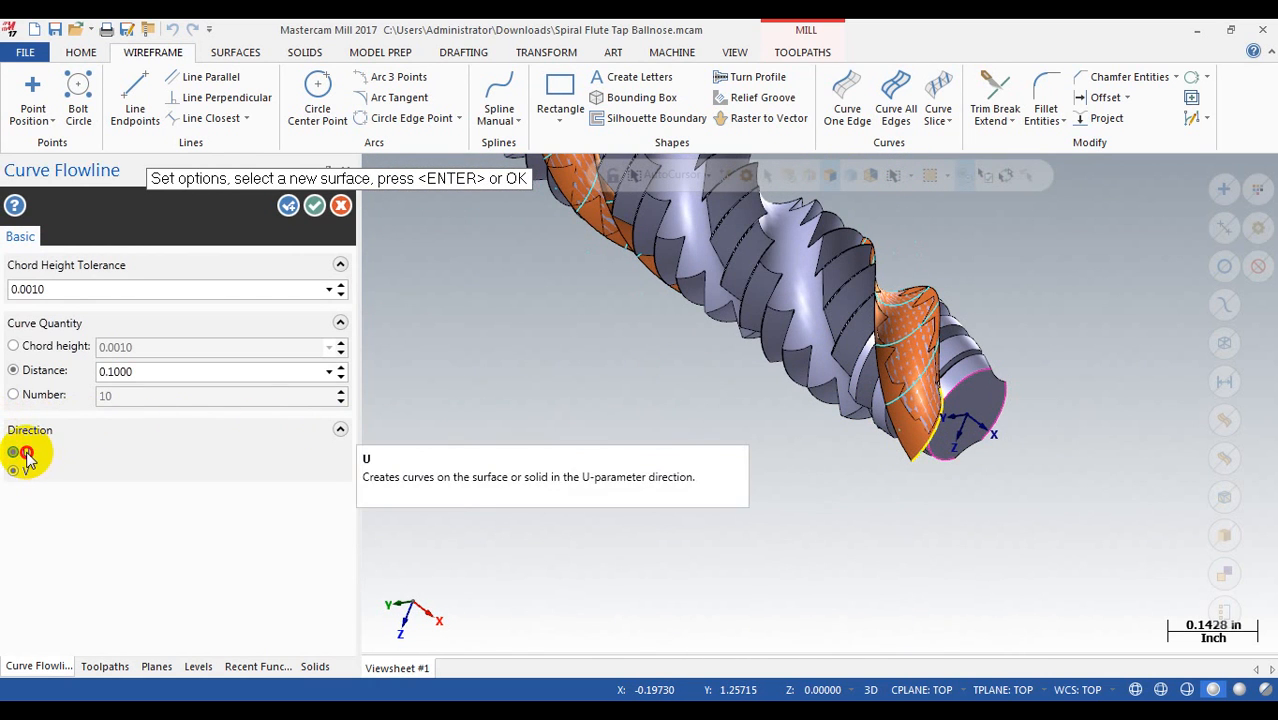
pyautogui.moveTo(863, 371); pyautogui.dragTo(968, 372, button='middle')
pyautogui.scroll(4, 920, 374)
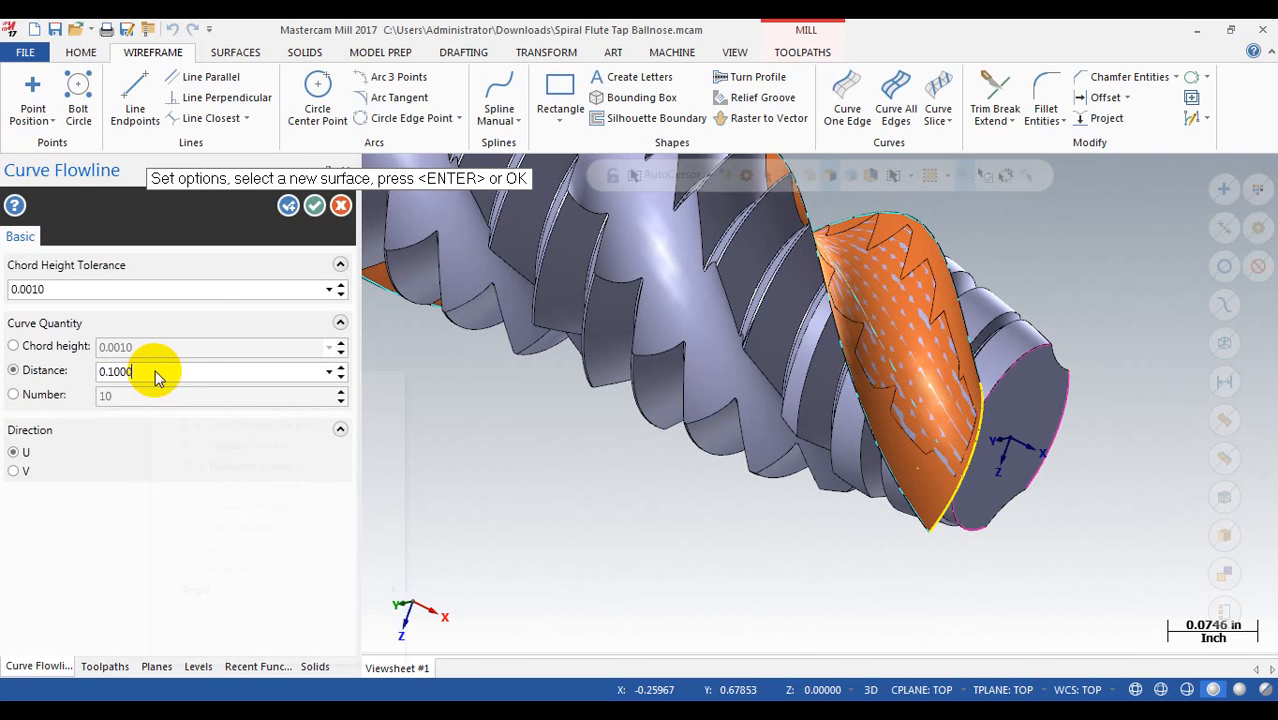
# - Set the flowline distance to half the copied arc length, 0.0775, and create the U curves on the flute surface
pyautogui.rightClick(155, 376)
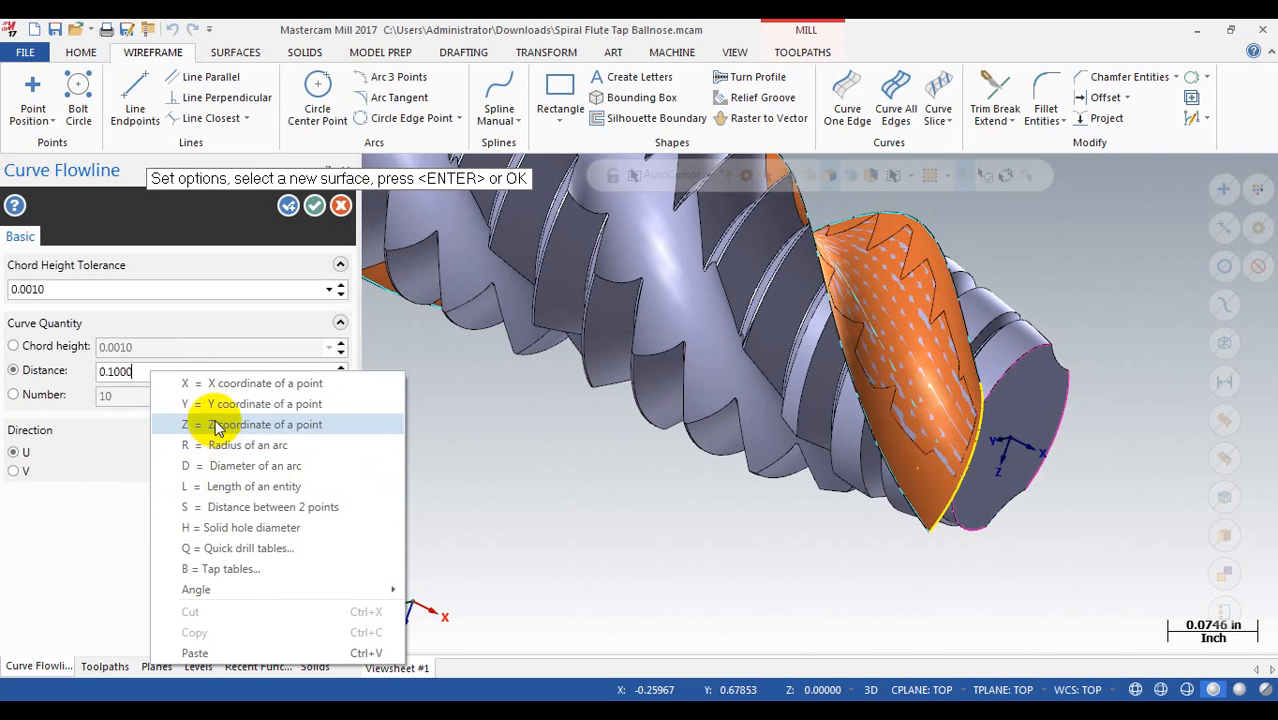
pyautogui.moveTo(207, 600)
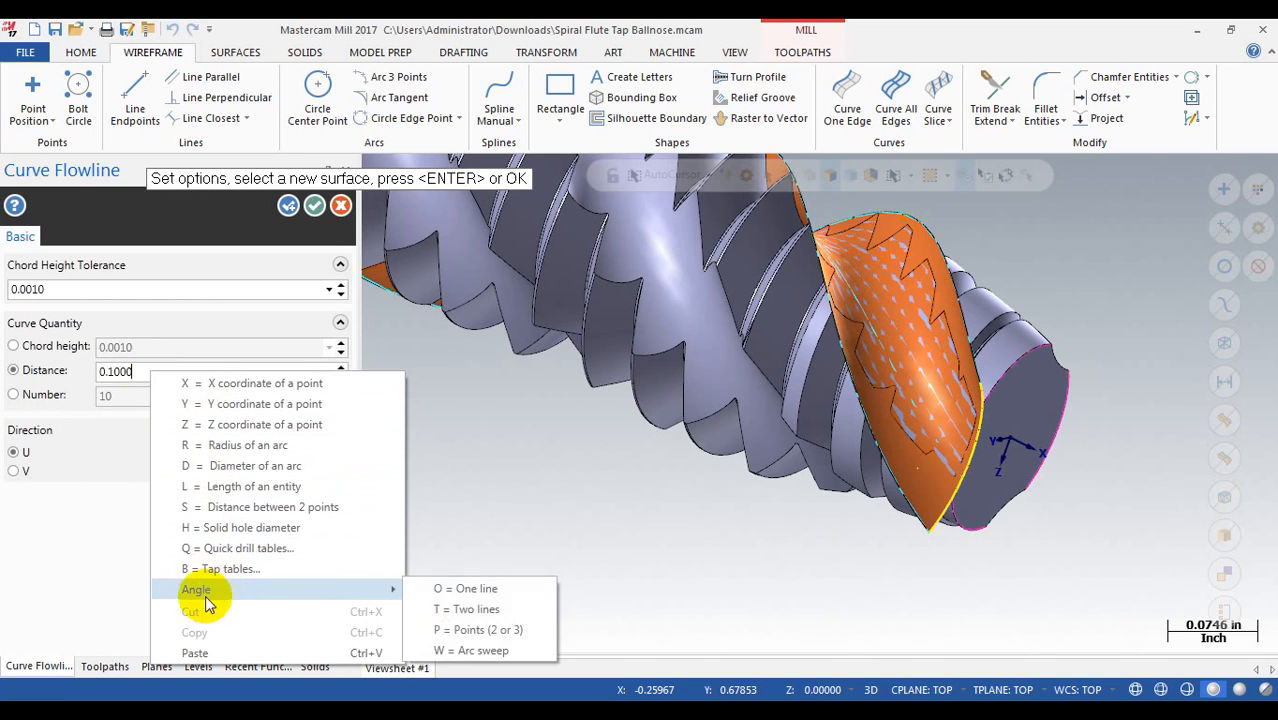
pyautogui.click(194, 652)
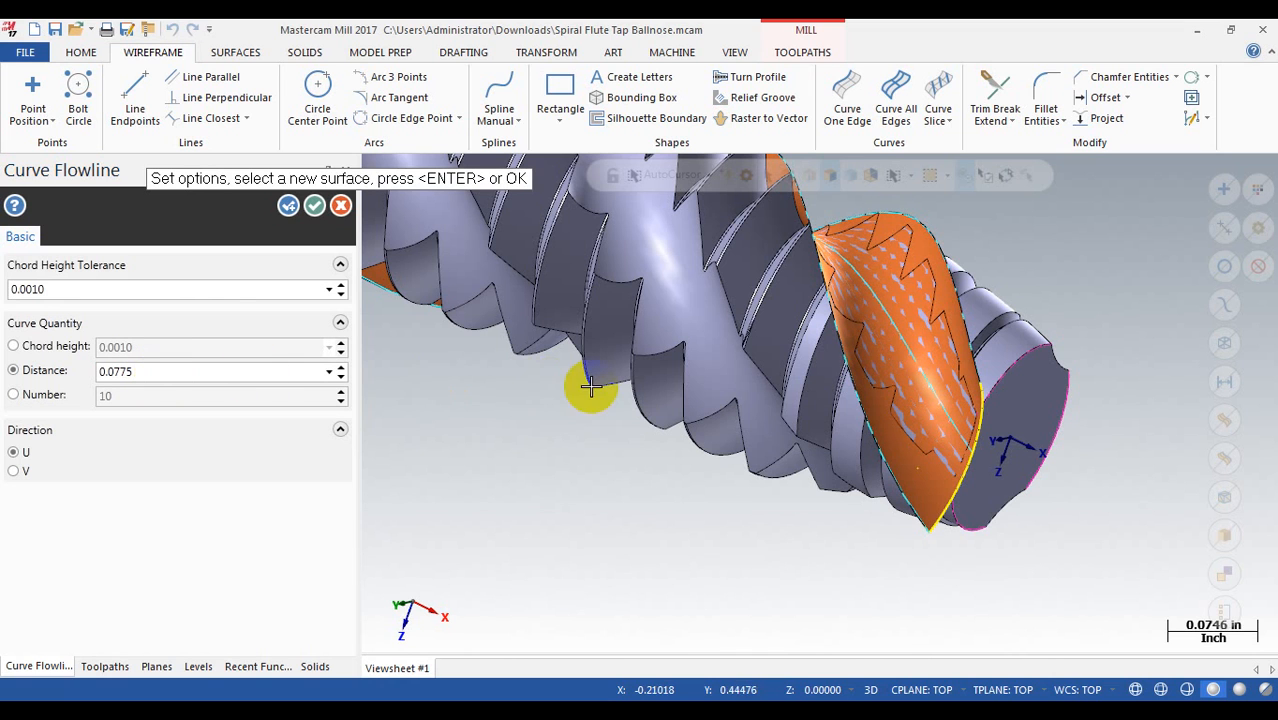
pyautogui.moveTo(1004, 448); pyautogui.dragTo(952, 377, button='middle')
pyautogui.click(993, 262)
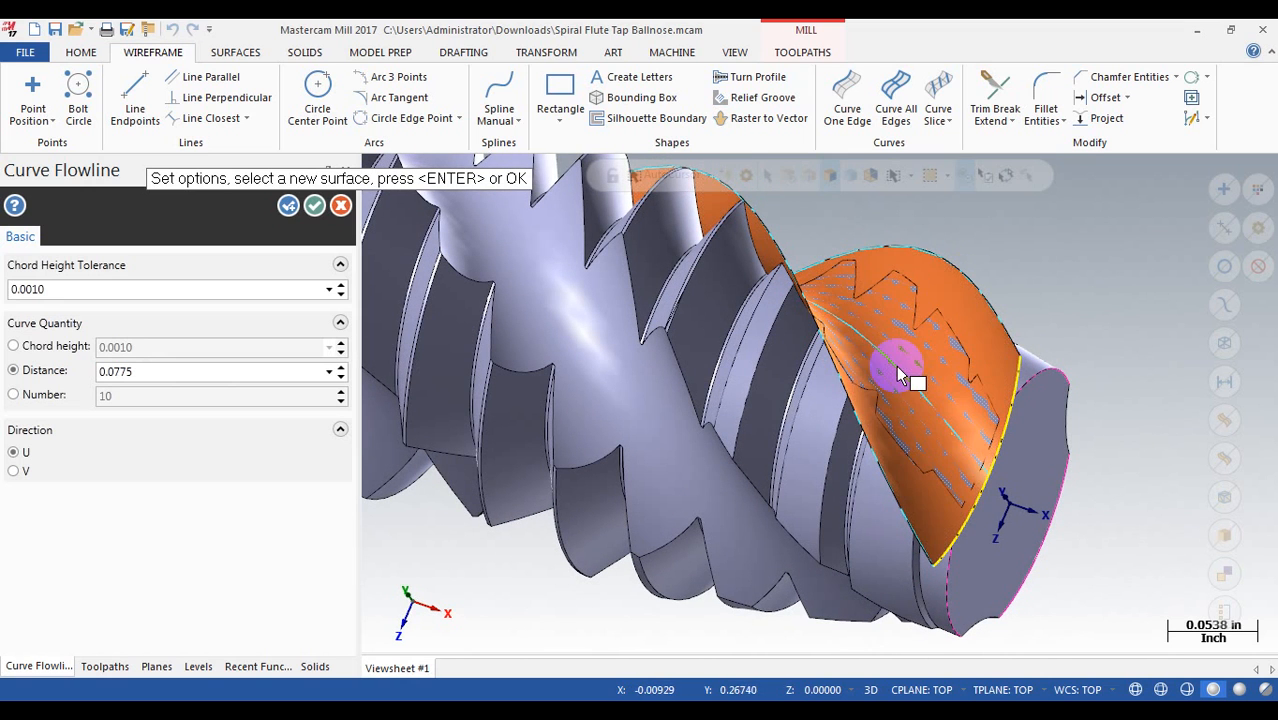
pyautogui.moveTo(927, 365); pyautogui.dragTo(860, 395, button='middle')
pyautogui.doubleClick(160, 370)
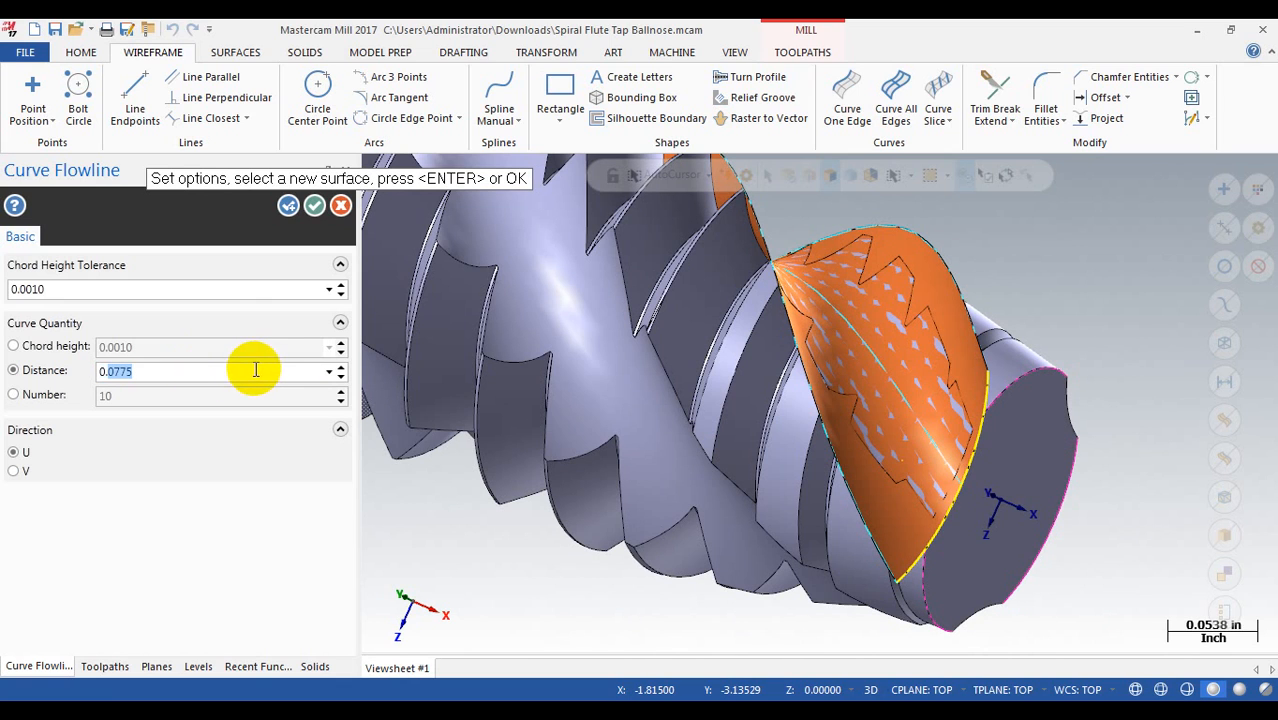
pyautogui.click(927, 337)
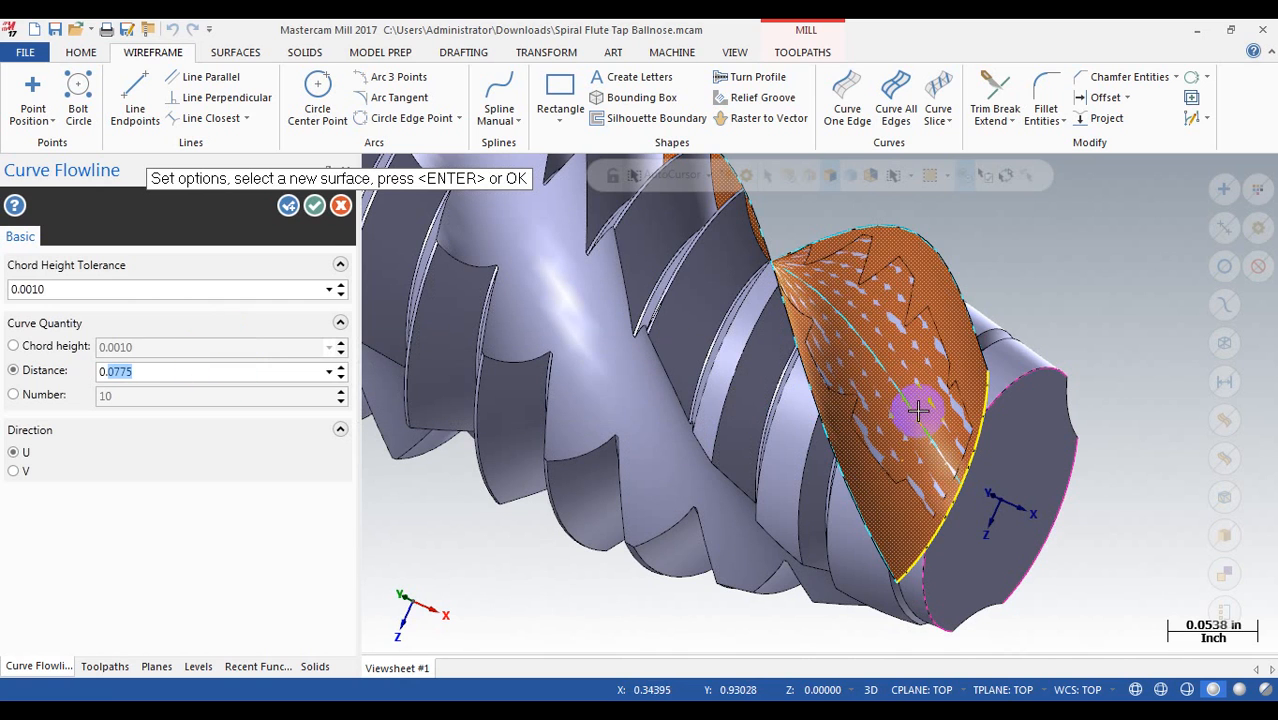
pyautogui.click(316, 213)
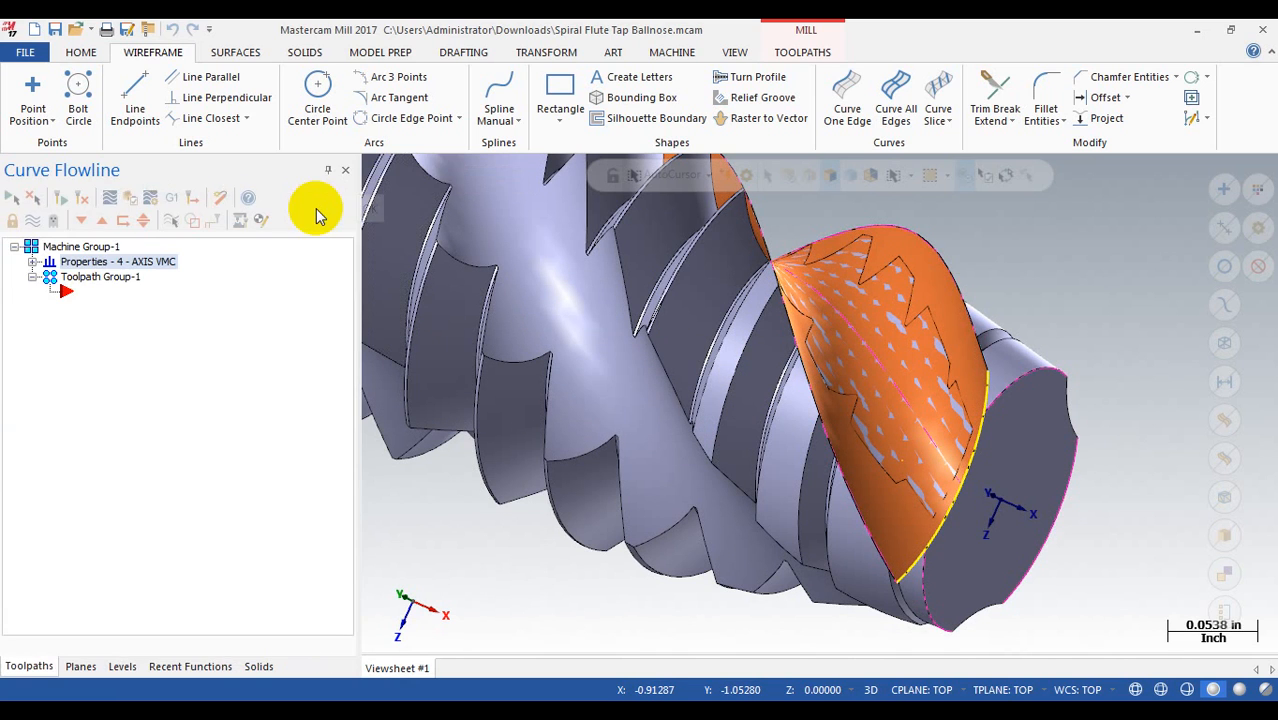
# - Change the middle flowline curve of the flute surface to yellow with a thicker line width
pyautogui.moveTo(950, 362); pyautogui.dragTo(942, 378, button='middle')
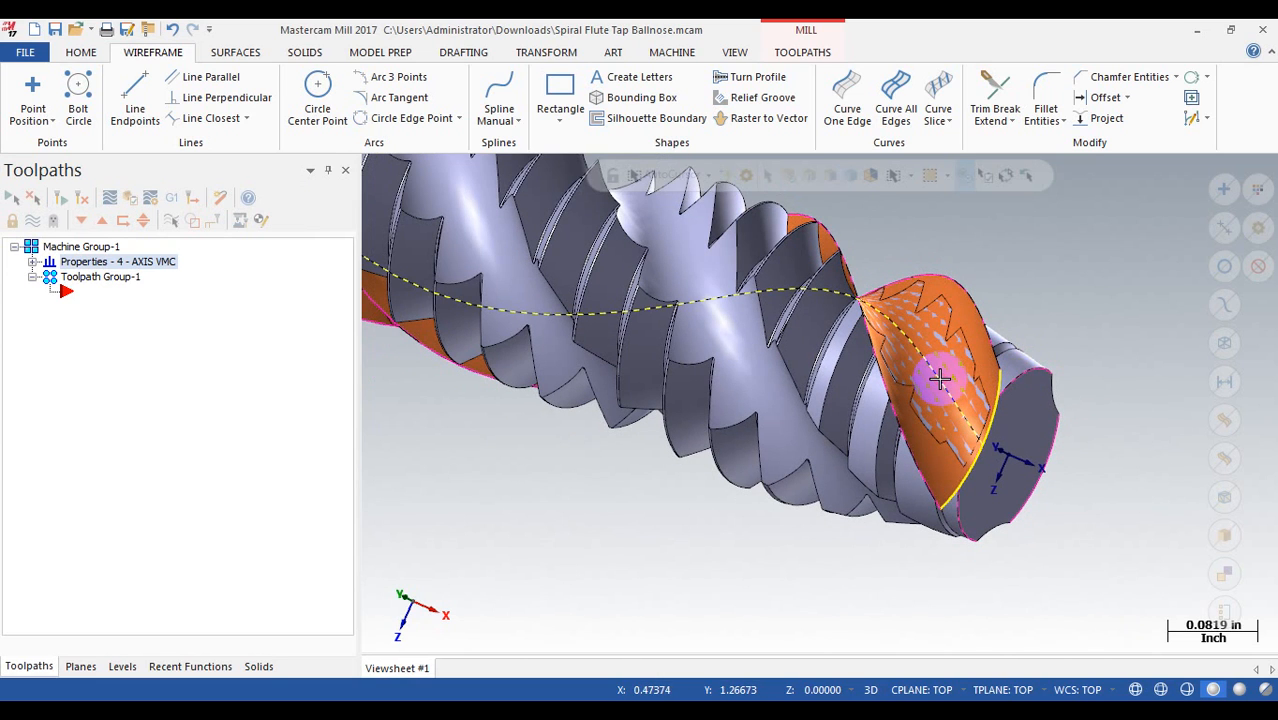
pyautogui.rightClick(939, 378)
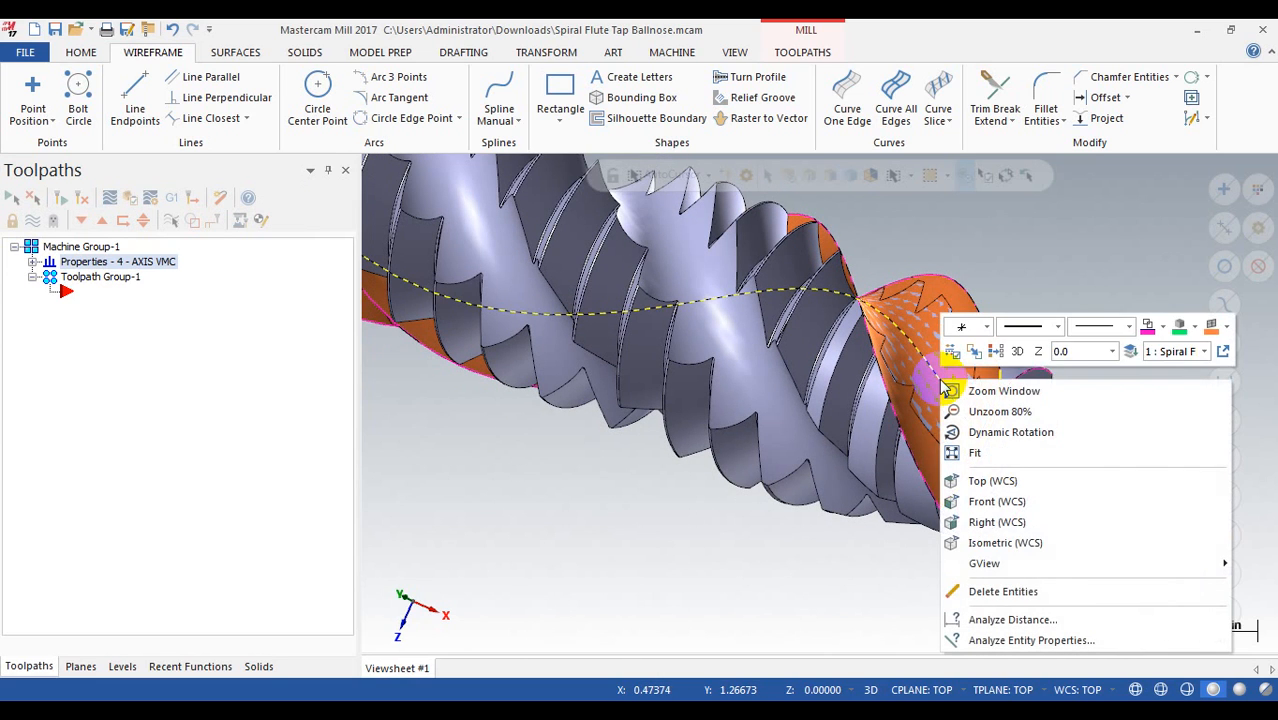
pyautogui.click(1164, 328)
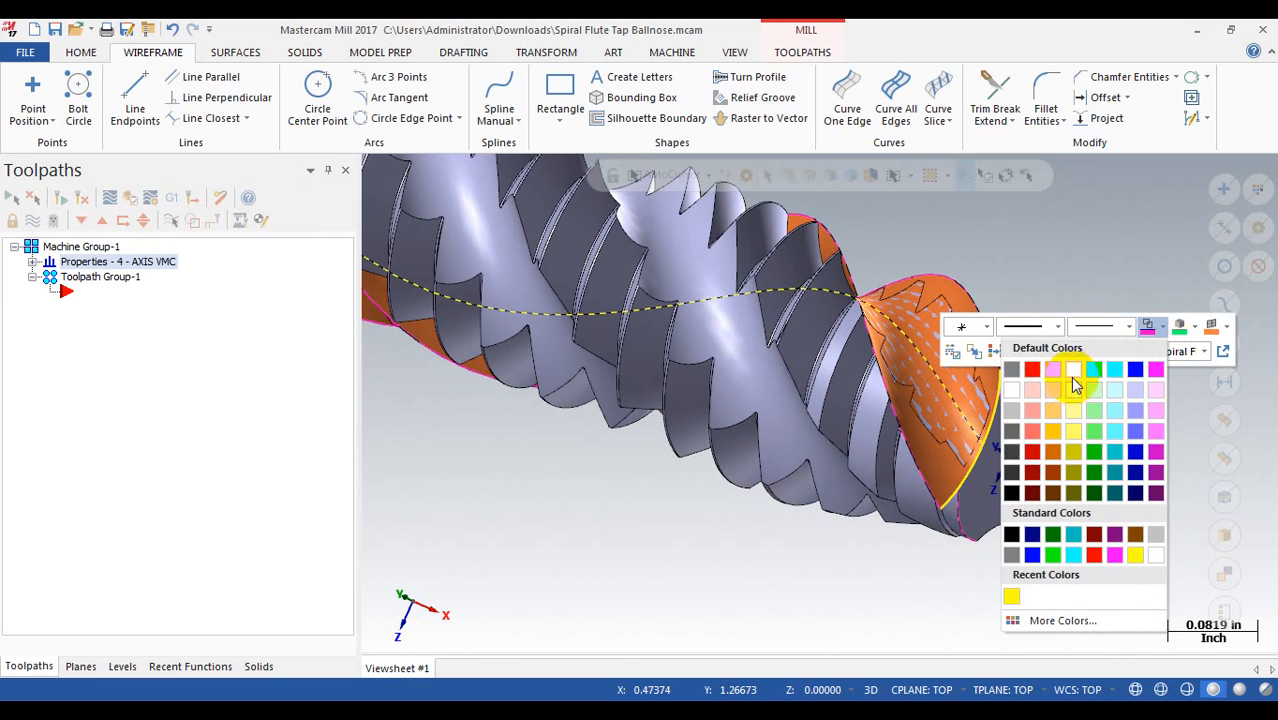
pyautogui.click(1108, 376)
pyautogui.moveTo(972, 418)
pyautogui.mouseDown(button='middle')
pyautogui.moveTo(950, 420)
pyautogui.moveTo(924, 491)
pyautogui.moveTo(930, 435)
pyautogui.moveTo(836, 442)
pyautogui.moveTo(984, 428)
pyautogui.mouseUp(button='middle')
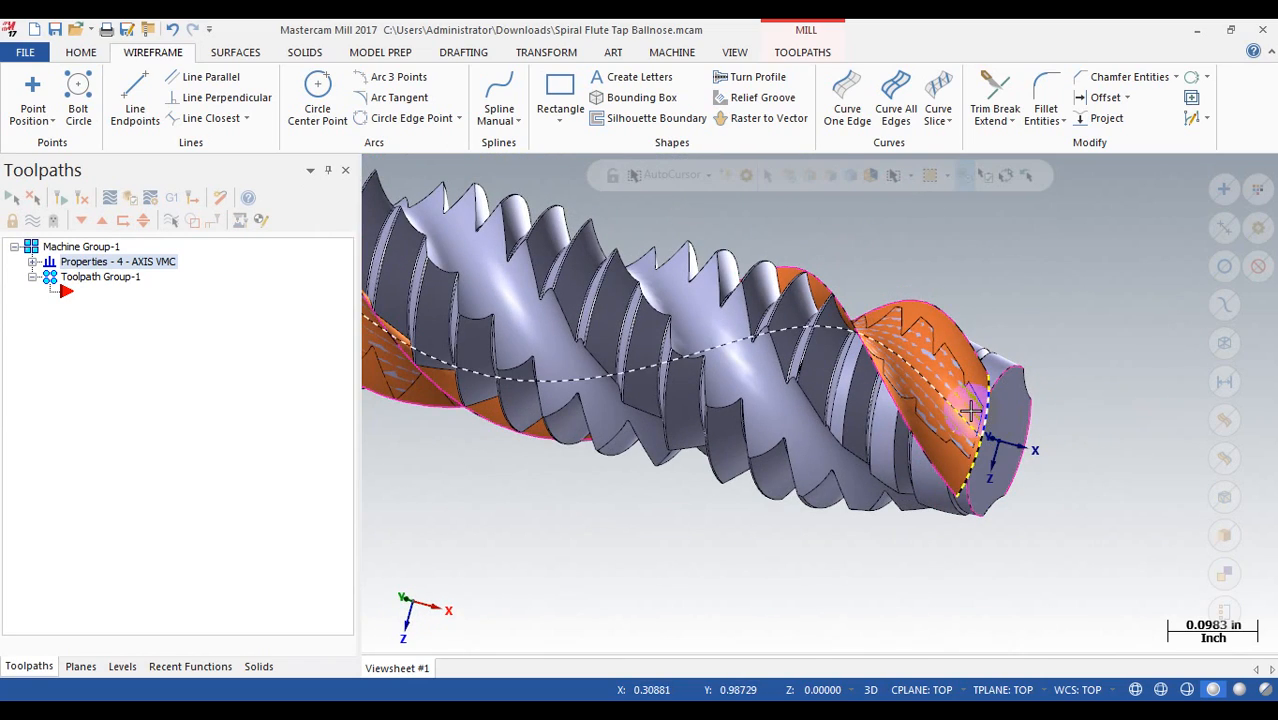
pyautogui.rightClick(938, 397)
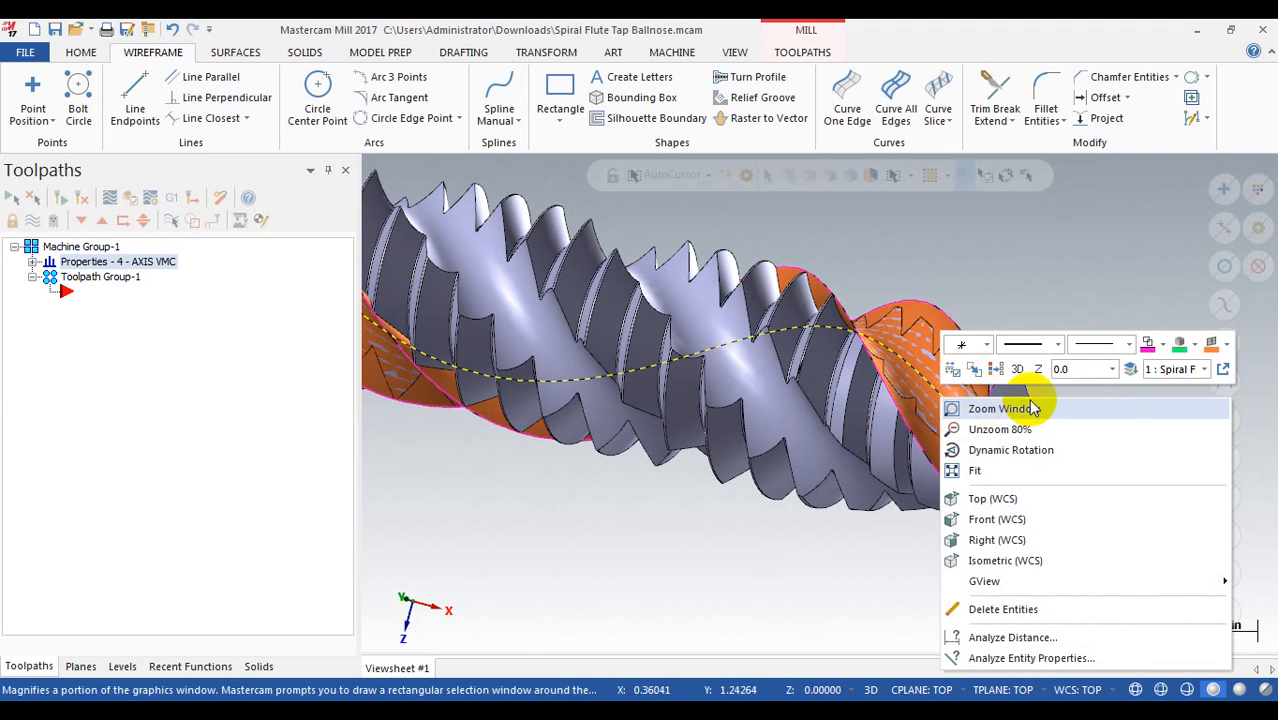
pyautogui.click(1126, 344)
pyautogui.click(1101, 419)
# - Examine the yellow centre curve along the flute surface from several angles
pyautogui.moveTo(1093, 414); pyautogui.dragTo(933, 382, button='middle')
pyautogui.scroll(2, 890, 475)
pyautogui.moveTo(890, 475)
pyautogui.mouseDown(button='middle')
pyautogui.moveTo(950, 391)
pyautogui.moveTo(876, 377)
pyautogui.moveTo(894, 344)
pyautogui.moveTo(921, 448)
pyautogui.moveTo(907, 487)
pyautogui.moveTo(927, 498)
pyautogui.moveTo(836, 480)
pyautogui.moveTo(884, 489)
pyautogui.mouseUp(button='middle')
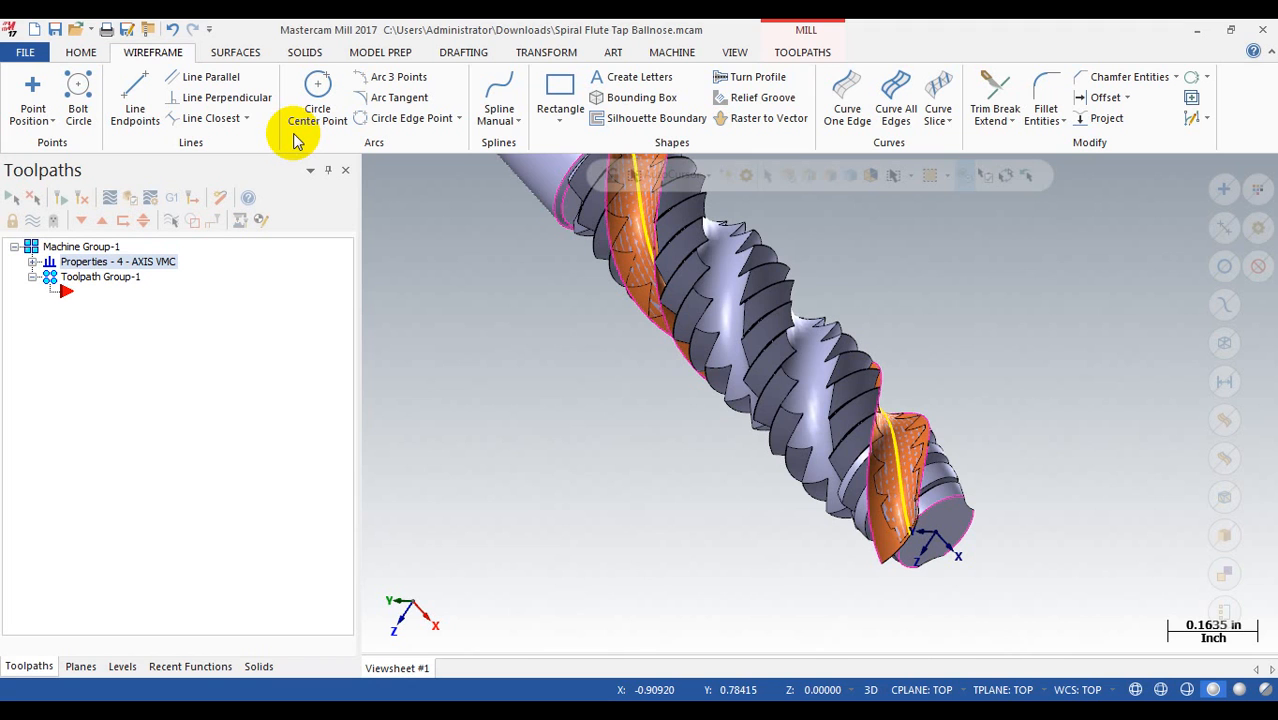
pyautogui.scroll(5, 961, 436)
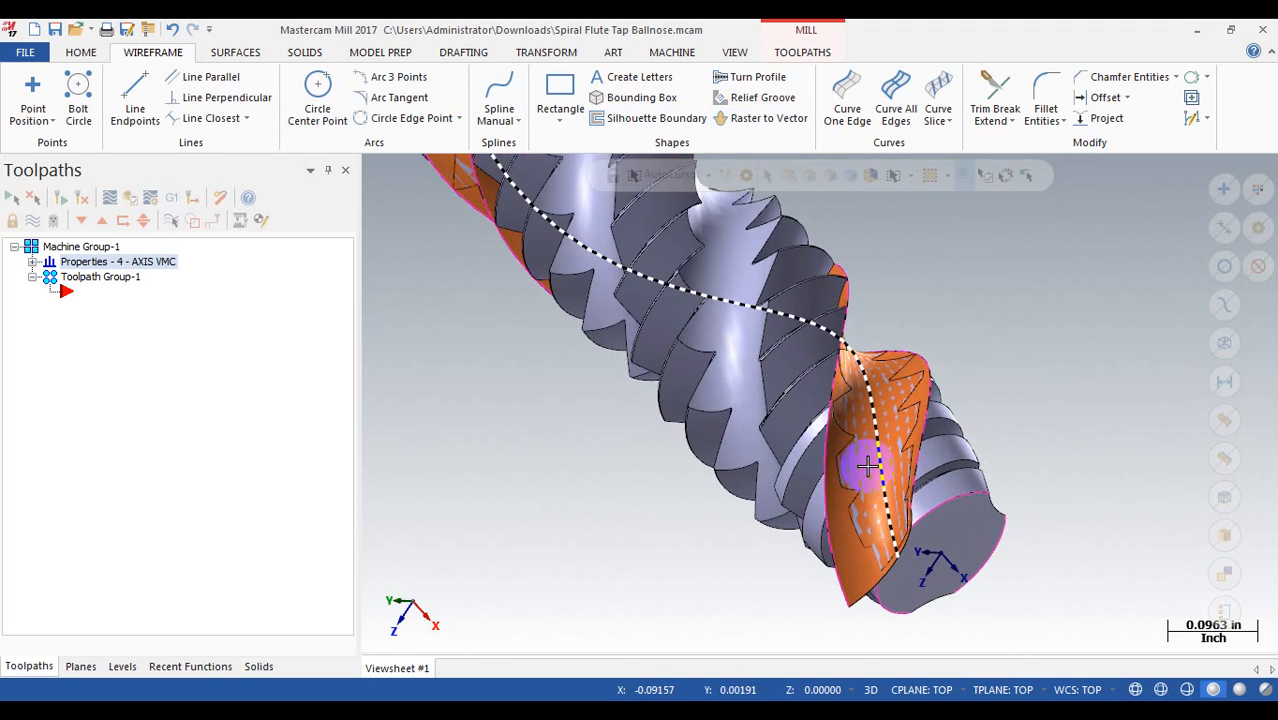
pyautogui.moveTo(885, 432); pyautogui.dragTo(872, 433, button='middle')
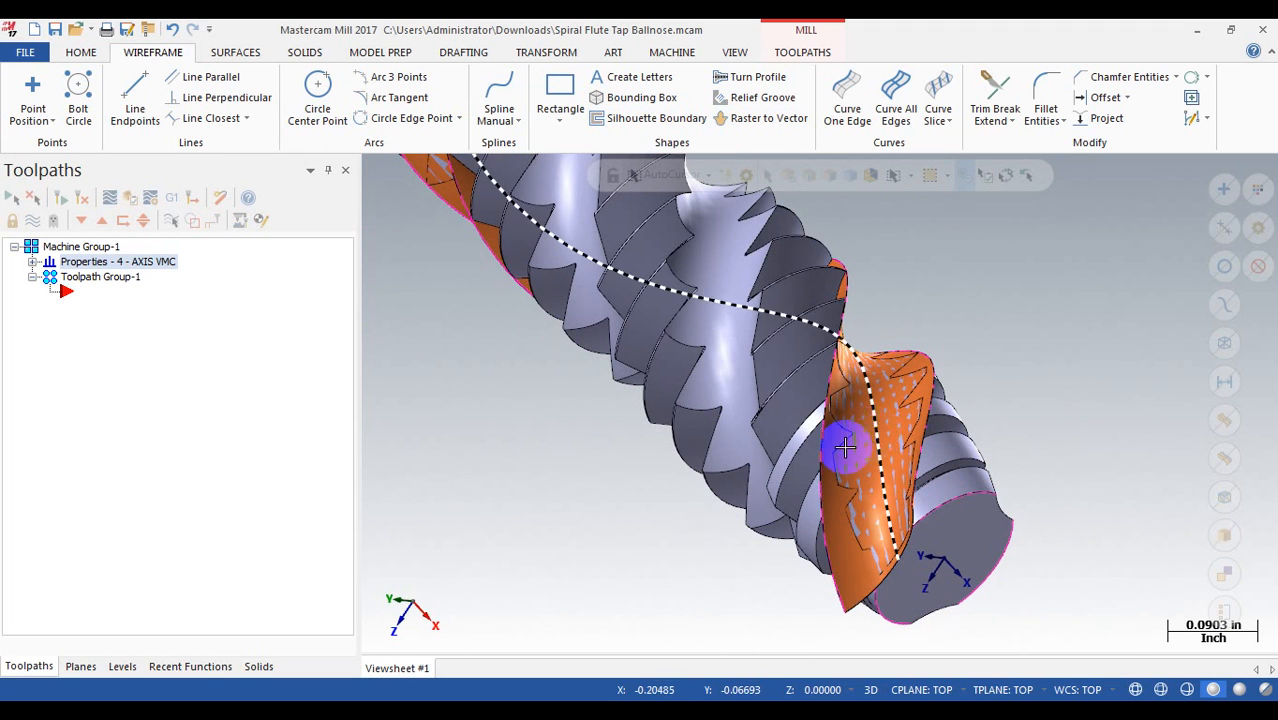
pyautogui.scroll(-4, 893, 408)
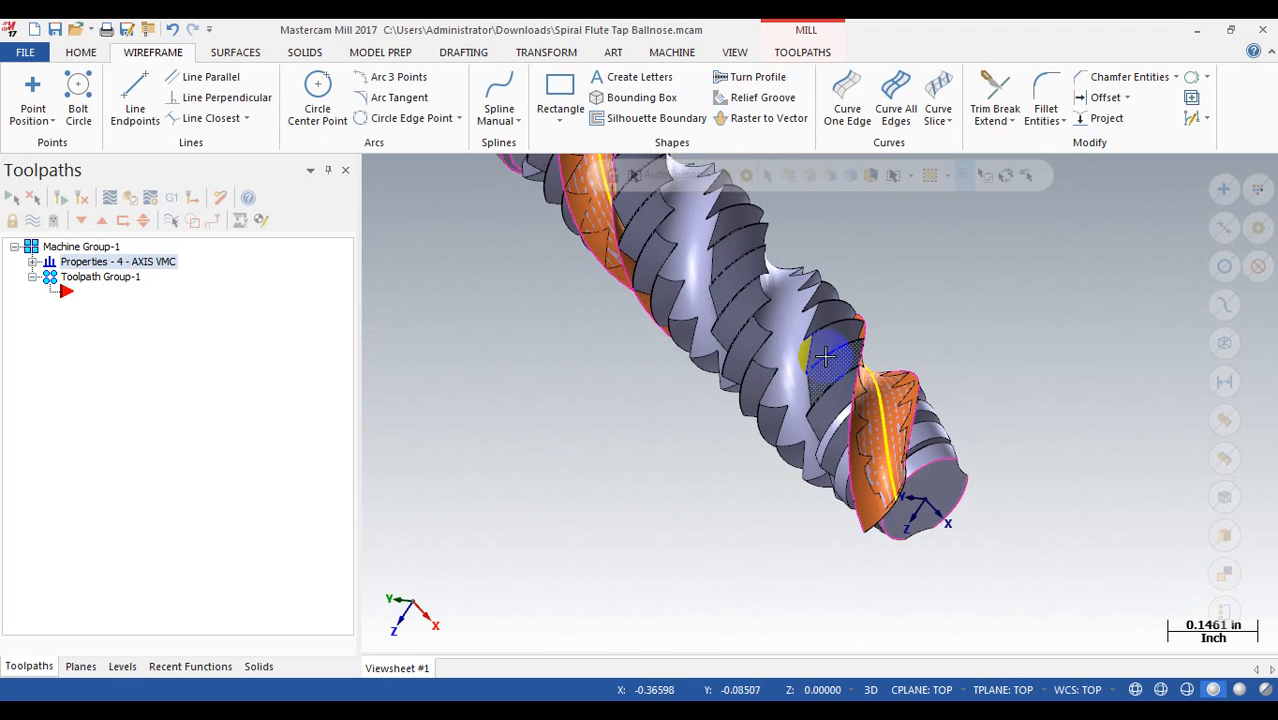
pyautogui.moveTo(921, 297); pyautogui.dragTo(800, 250, button='middle')
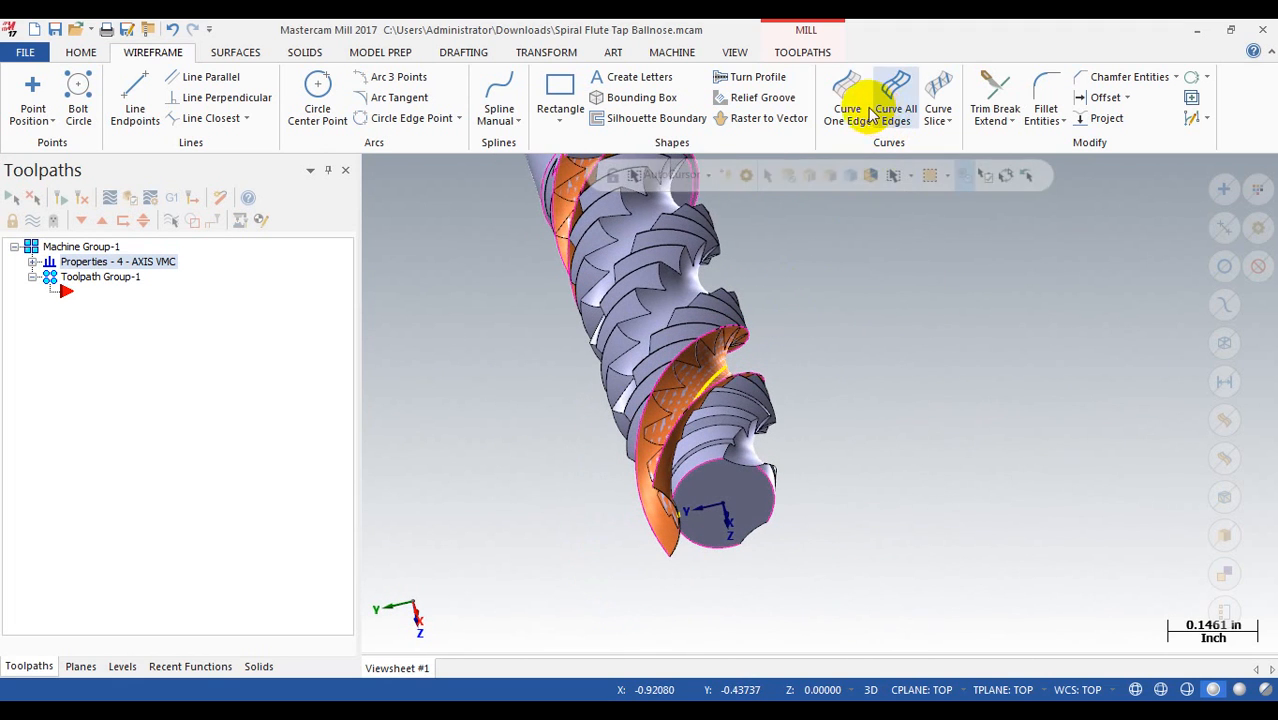
# - Start a multiaxis Curve toolpath and accept Spiral Flute Tap Ballnose as the NC name
pyautogui.click(787, 54)
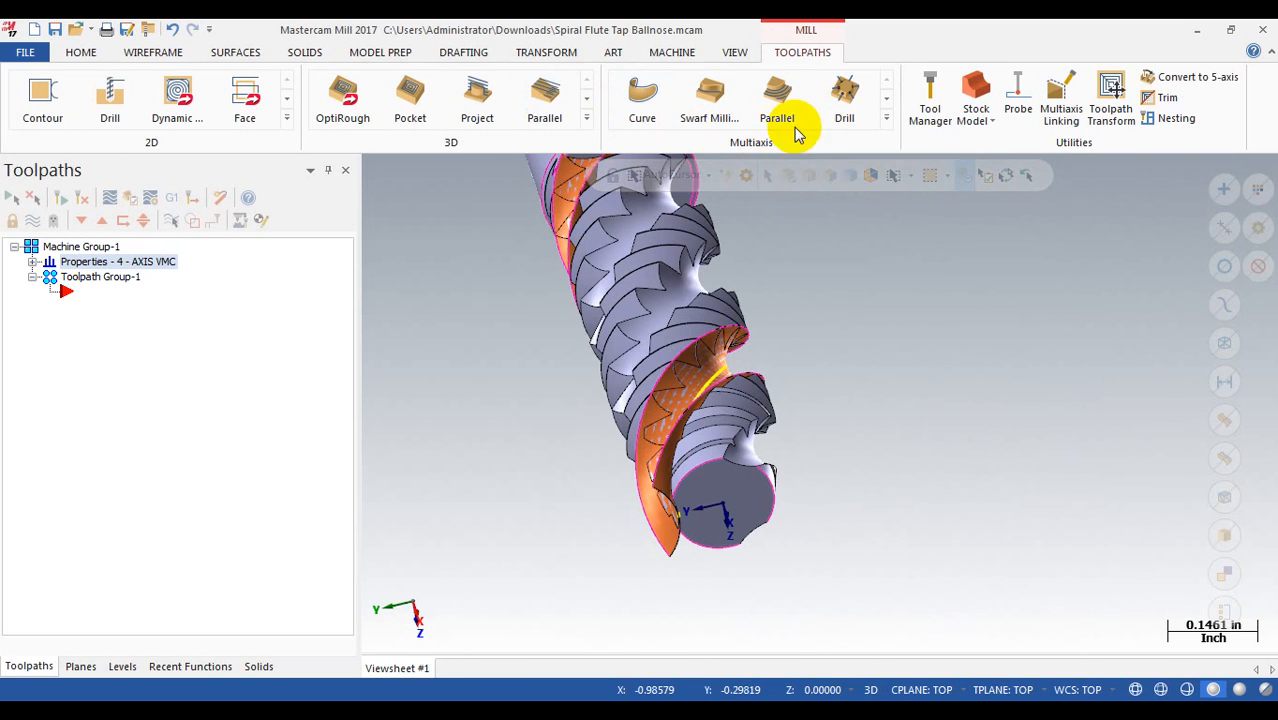
pyautogui.click(886, 120)
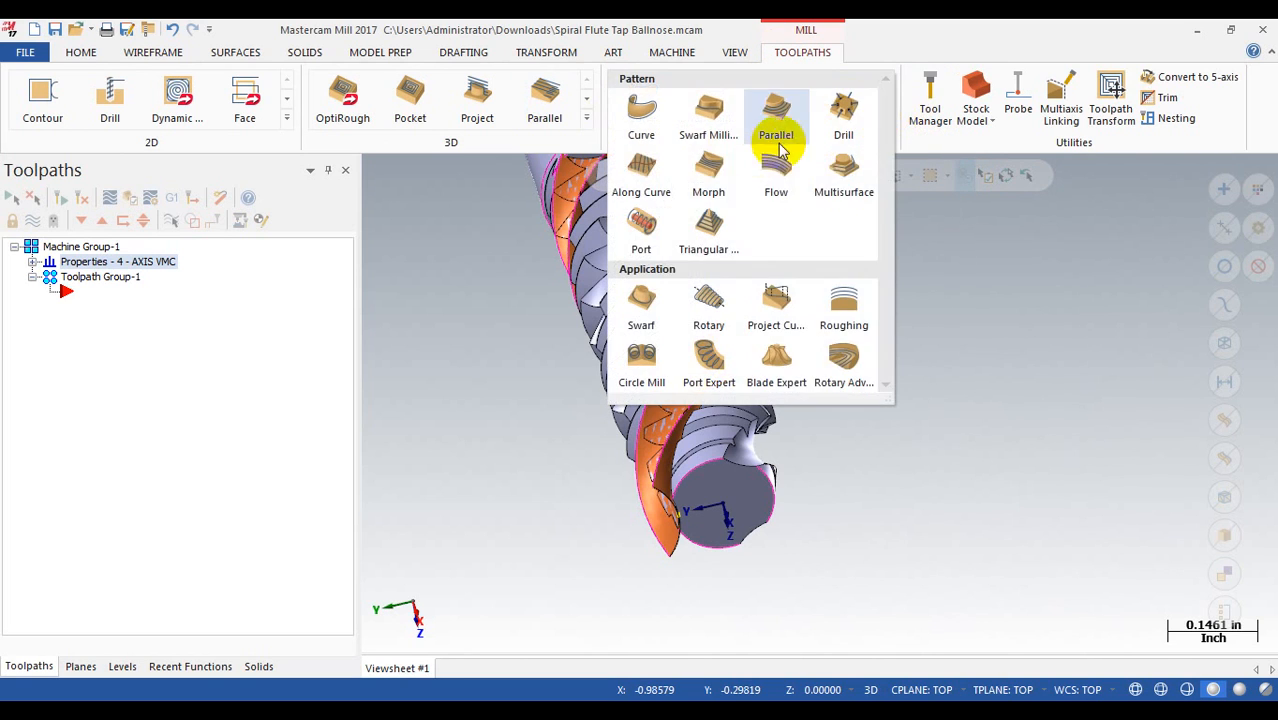
pyautogui.click(651, 128)
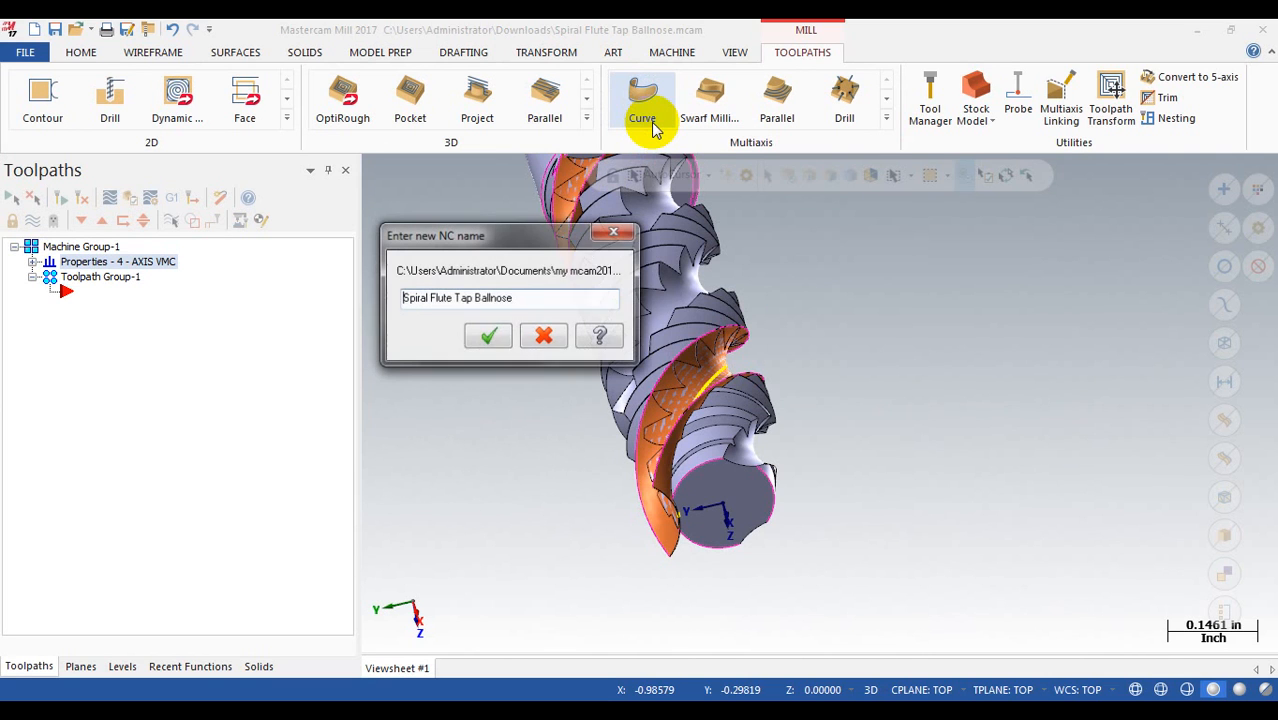
pyautogui.click(494, 337)
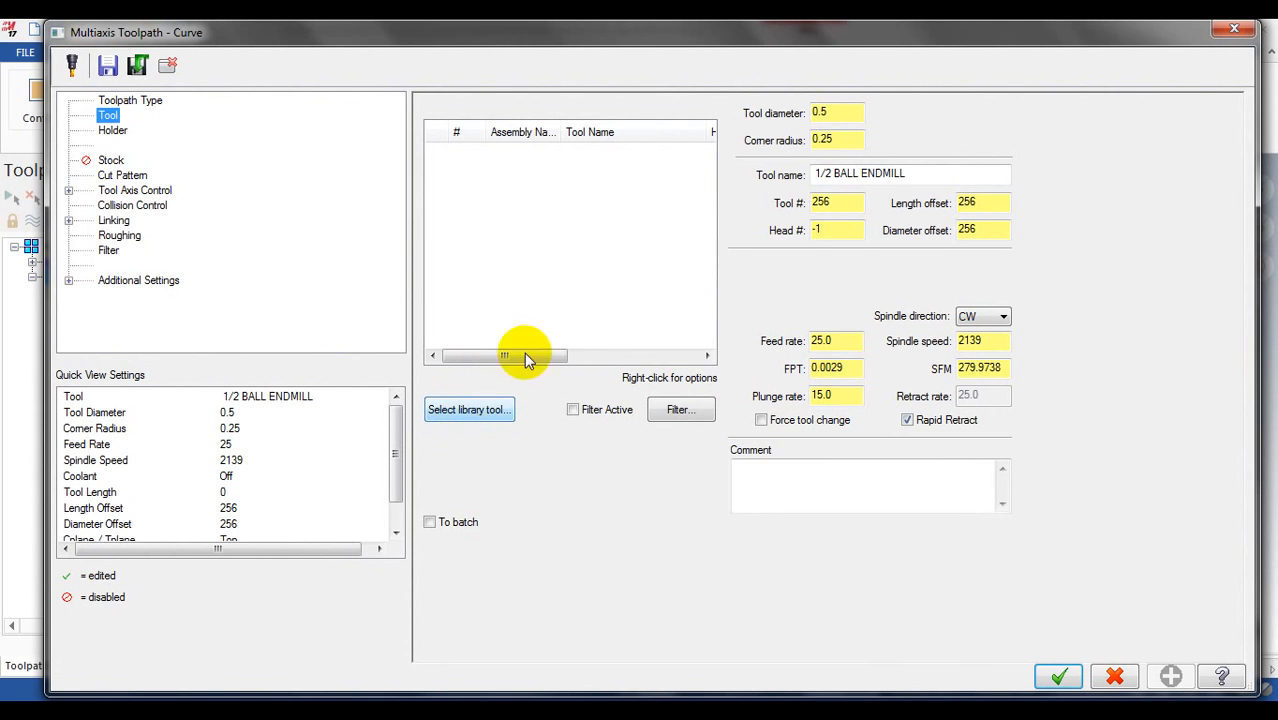
pyautogui.moveTo(736, 40); pyautogui.dragTo(579, 430)
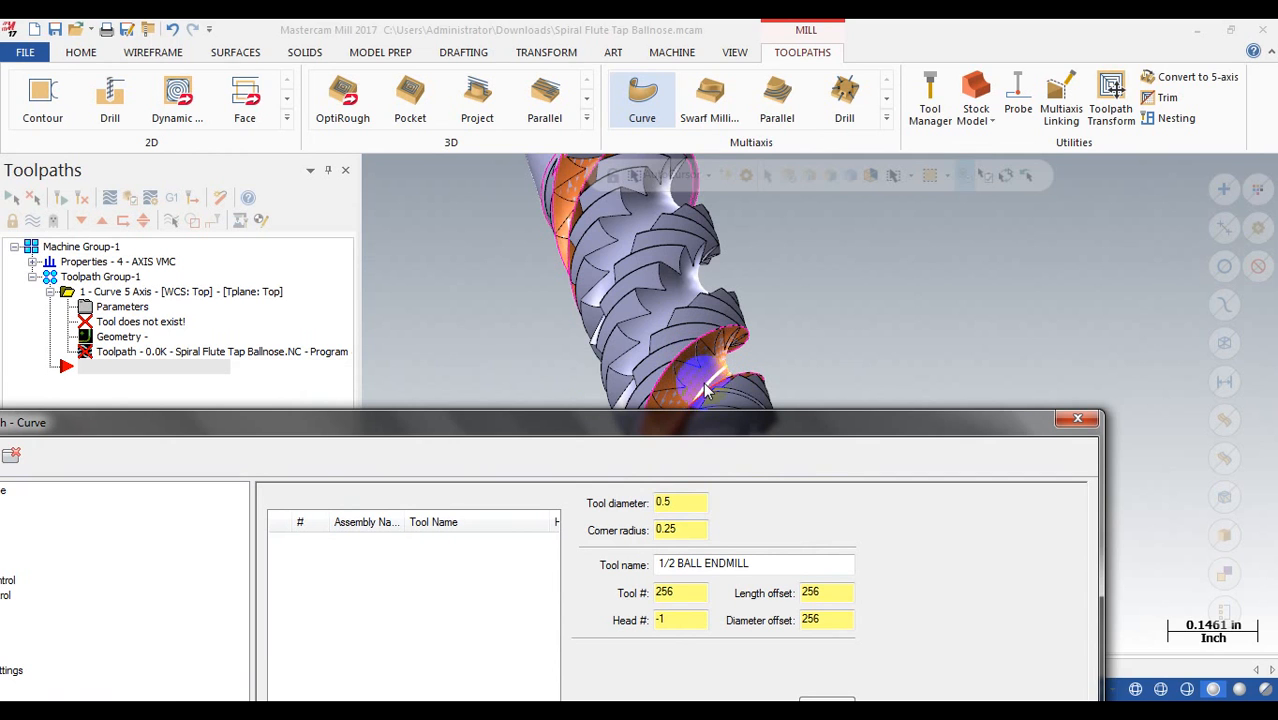
pyautogui.moveTo(707, 428); pyautogui.dragTo(836, 165)
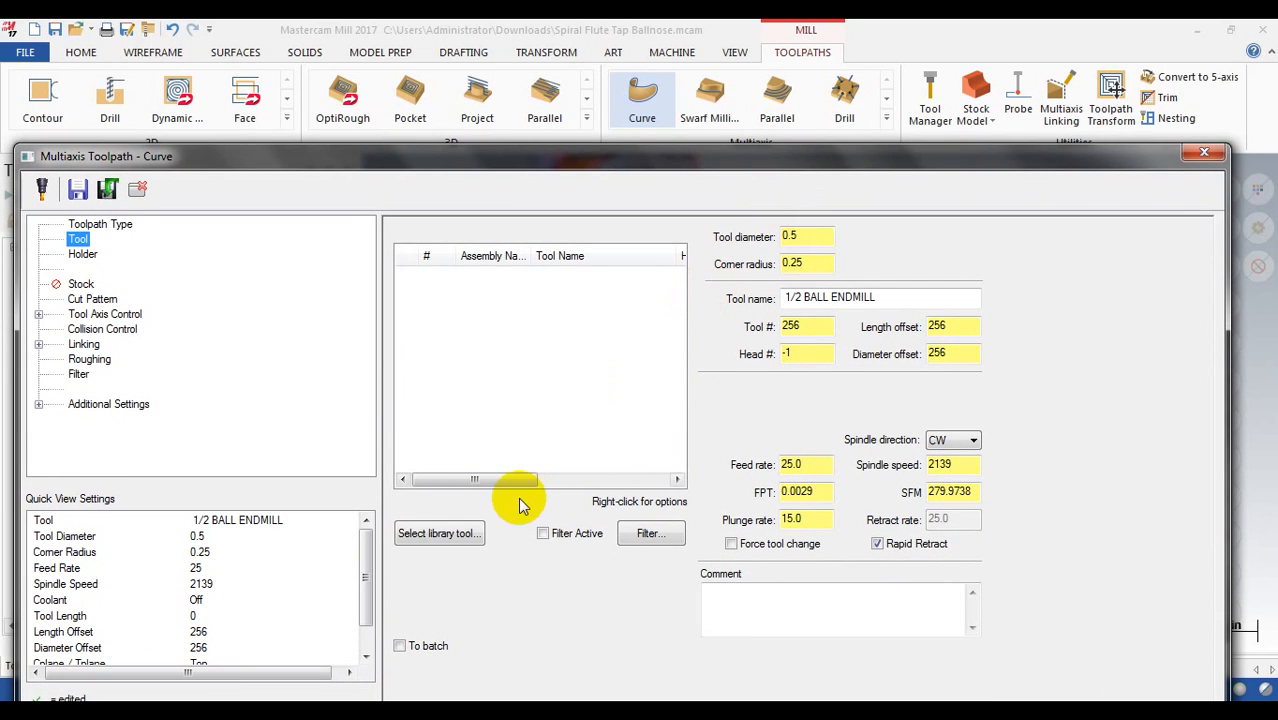
# - Open the Mill_Inch tool library and filter its list to show only ball endmills
pyautogui.click(441, 534)
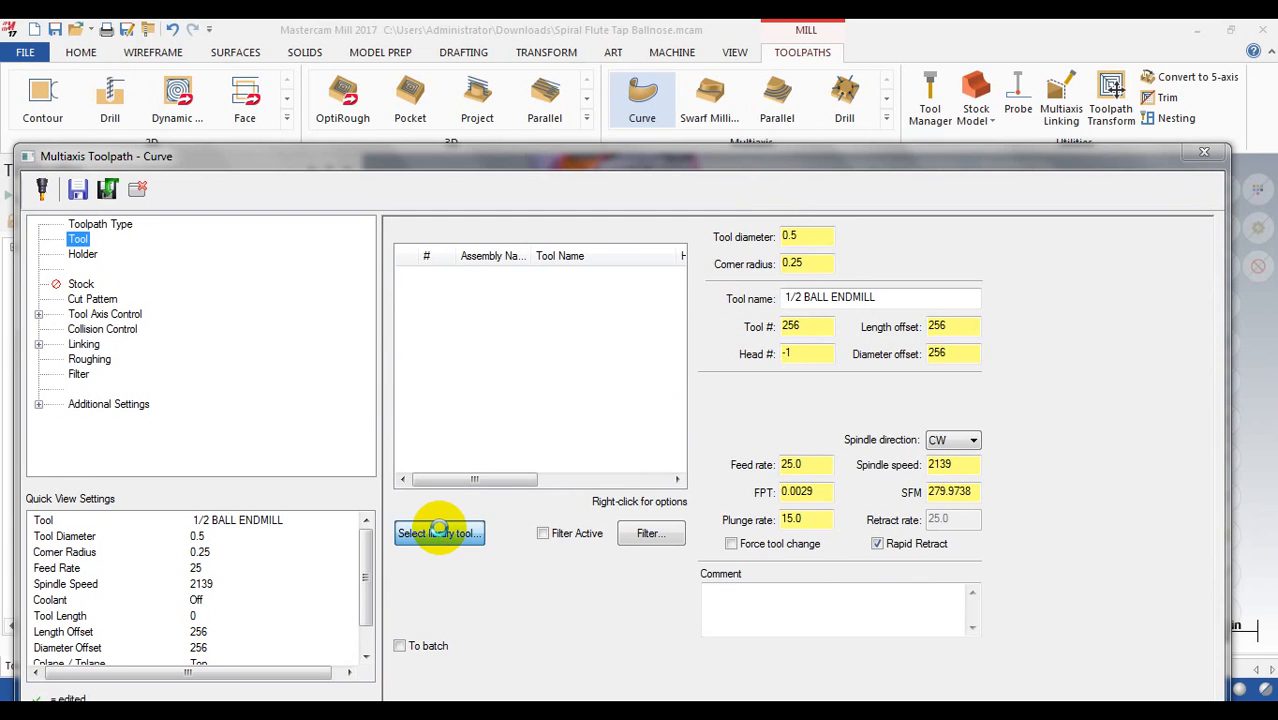
pyautogui.scroll(-3, 372, 484)
pyautogui.scroll(3, 372, 484)
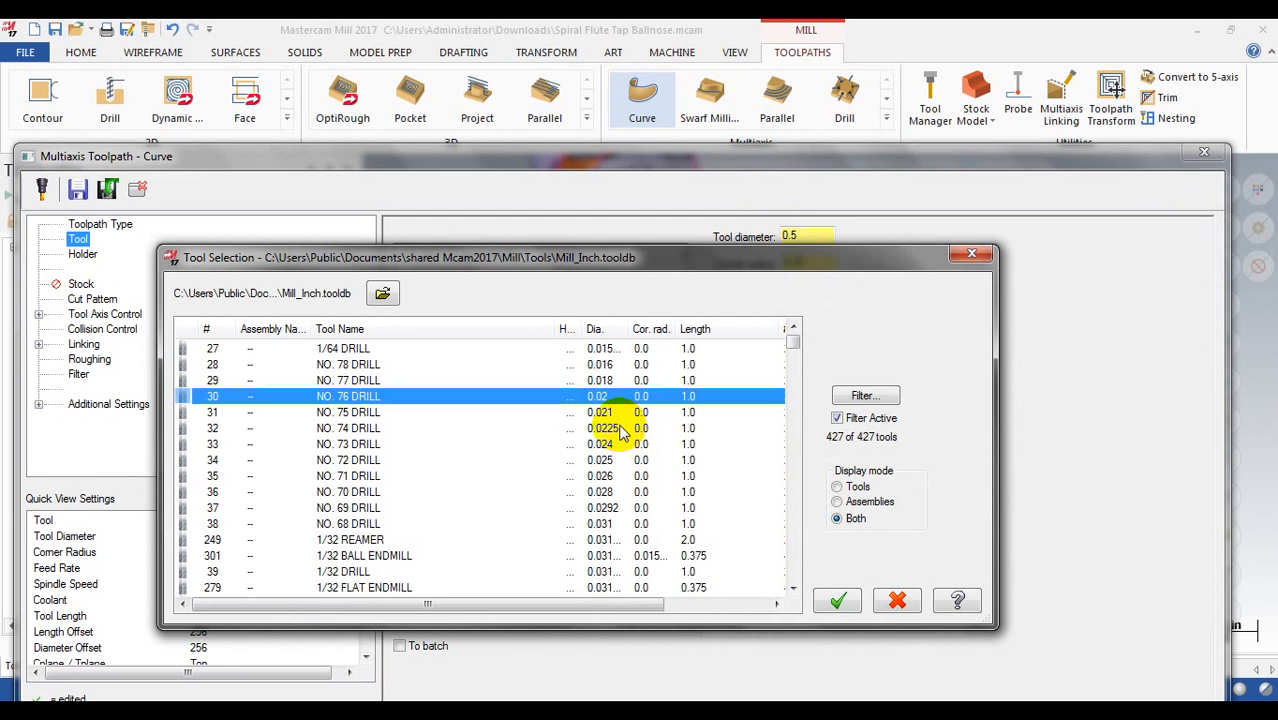
pyautogui.scroll(-10, 641, 460)
pyautogui.scroll(-1, 641, 492)
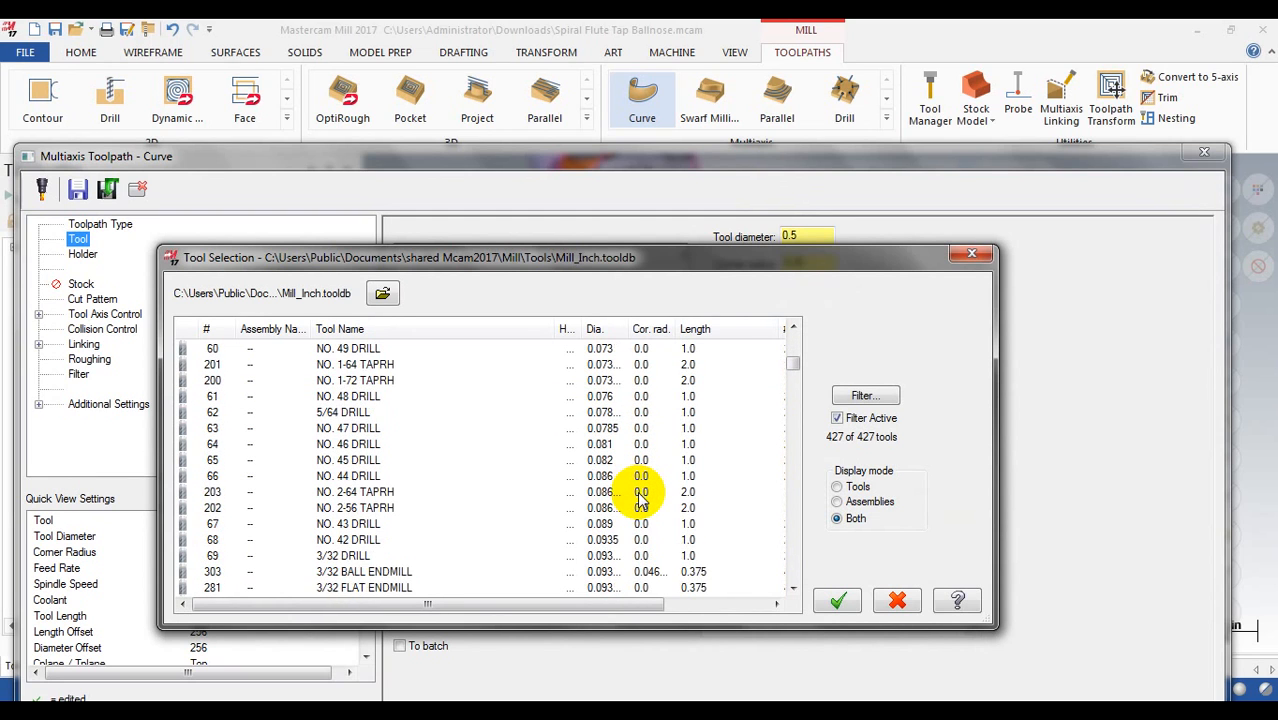
pyautogui.scroll(3, 641, 492)
pyautogui.click(868, 399)
pyautogui.click(279, 407)
pyautogui.click(157, 243)
pyautogui.click(582, 496)
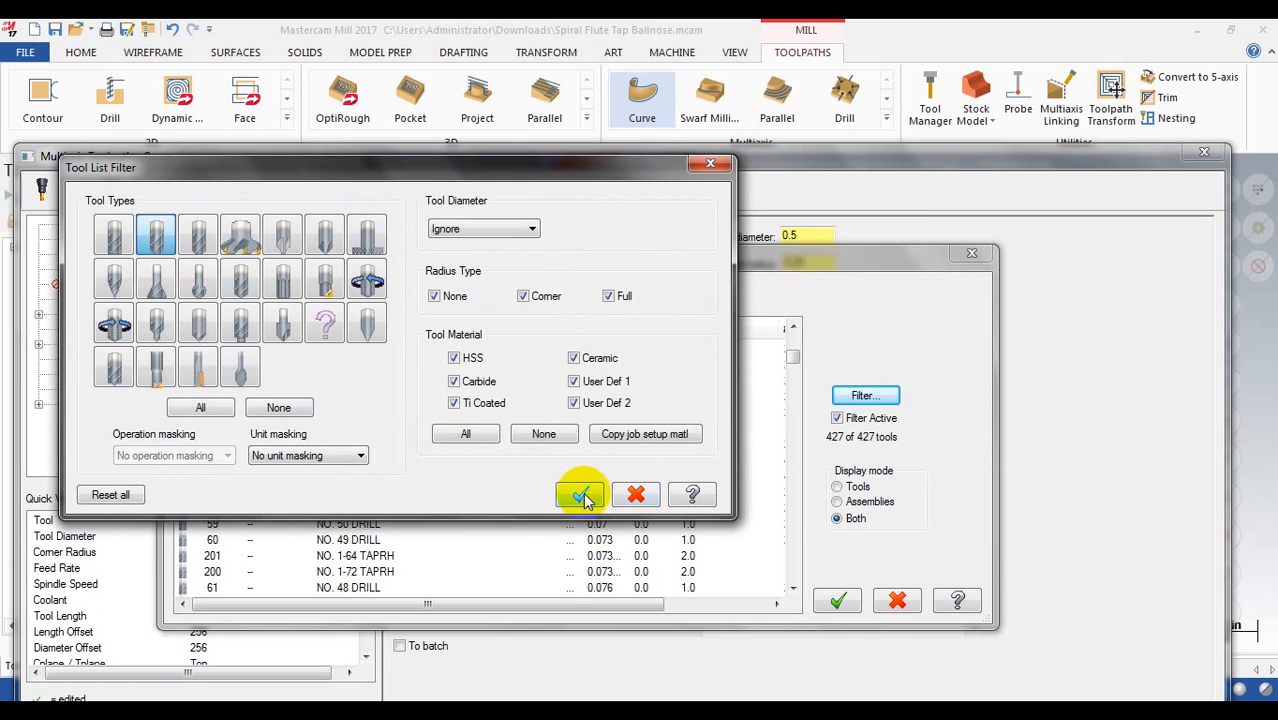
# - Select the 3/32 ball endmill with the 0.09375 diameter from the filtered library for the Curve toolpath
pyautogui.click(436, 461)
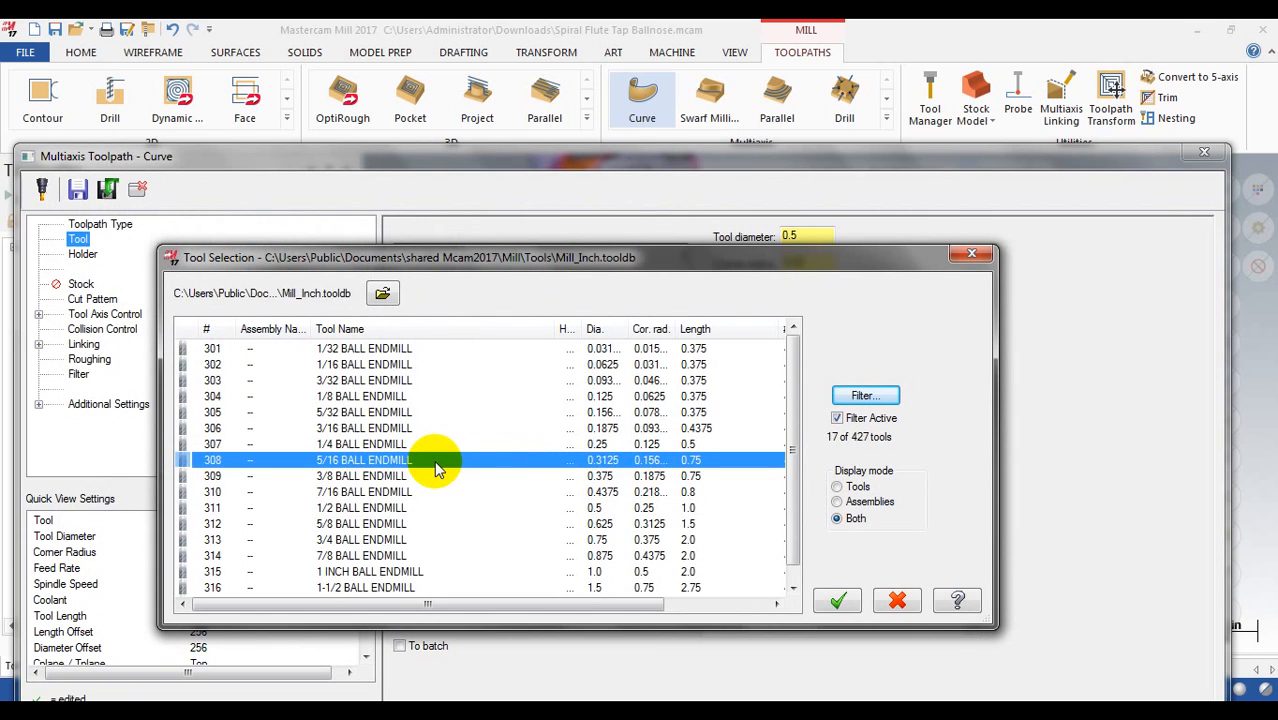
pyautogui.scroll(-1, 432, 470)
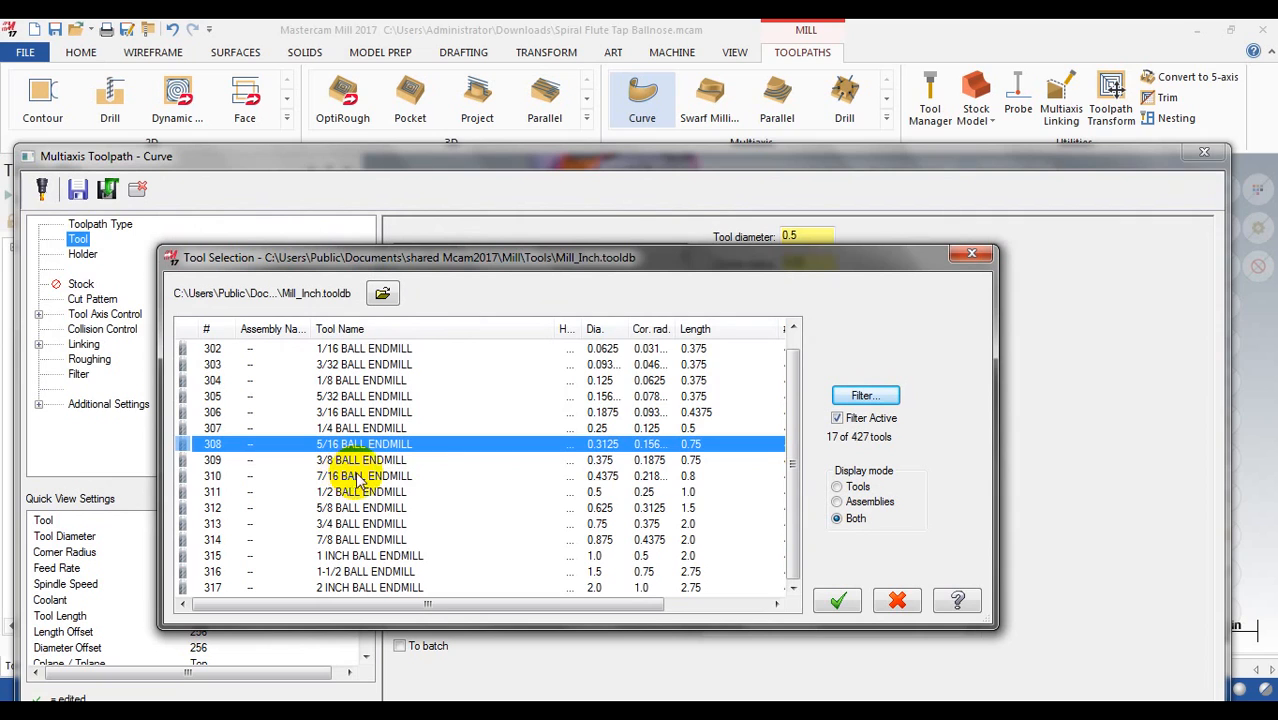
pyautogui.scroll(1, 600, 465)
pyautogui.doubleClick(629, 329)
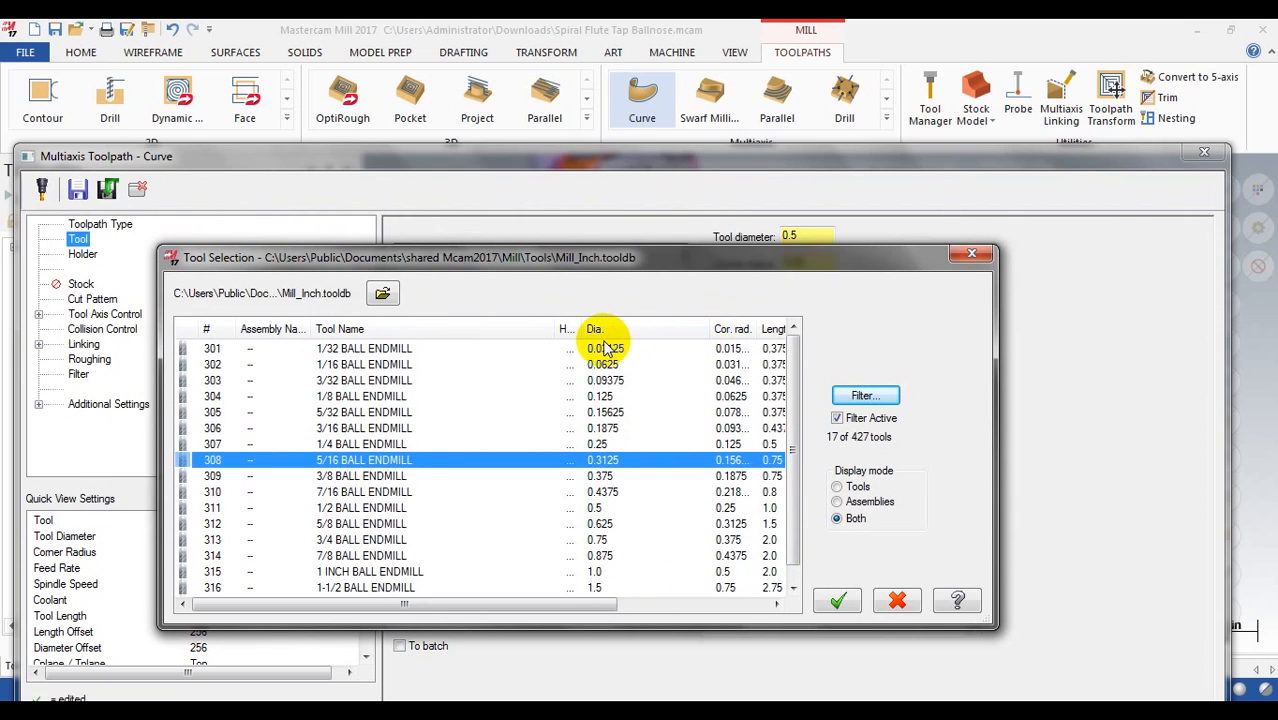
pyautogui.scroll(-1, 612, 445)
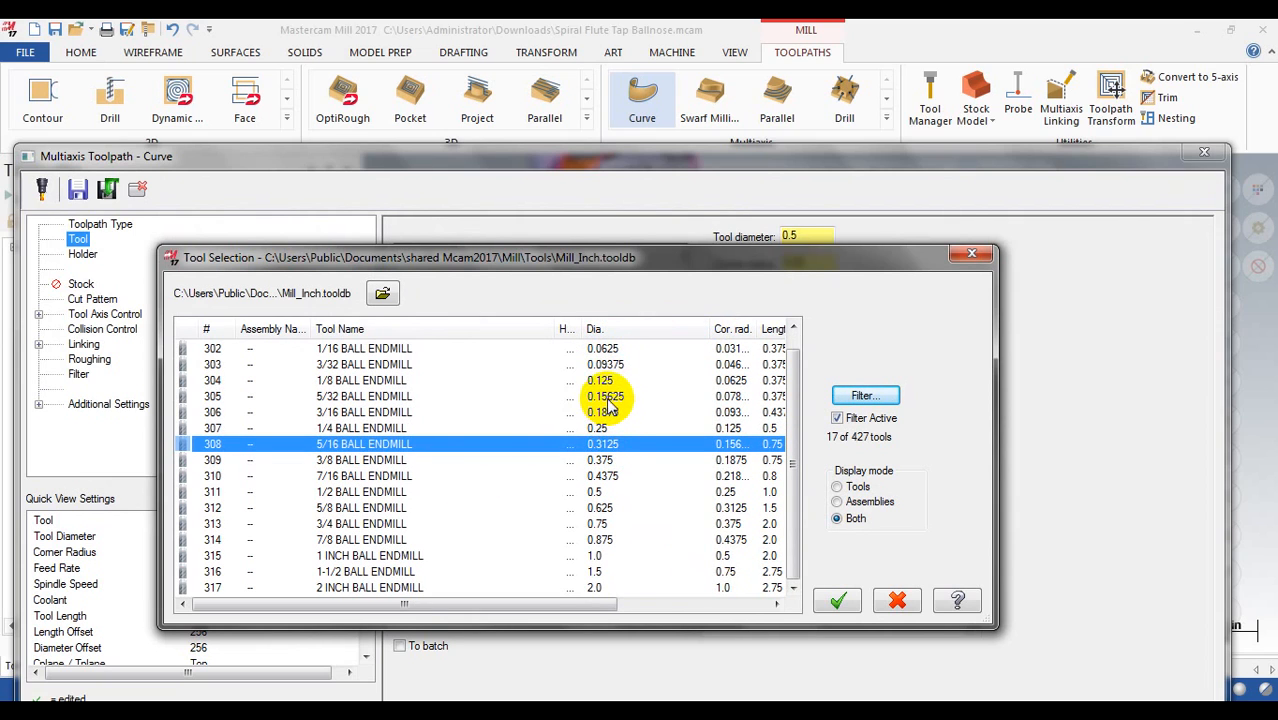
pyautogui.scroll(1, 605, 390)
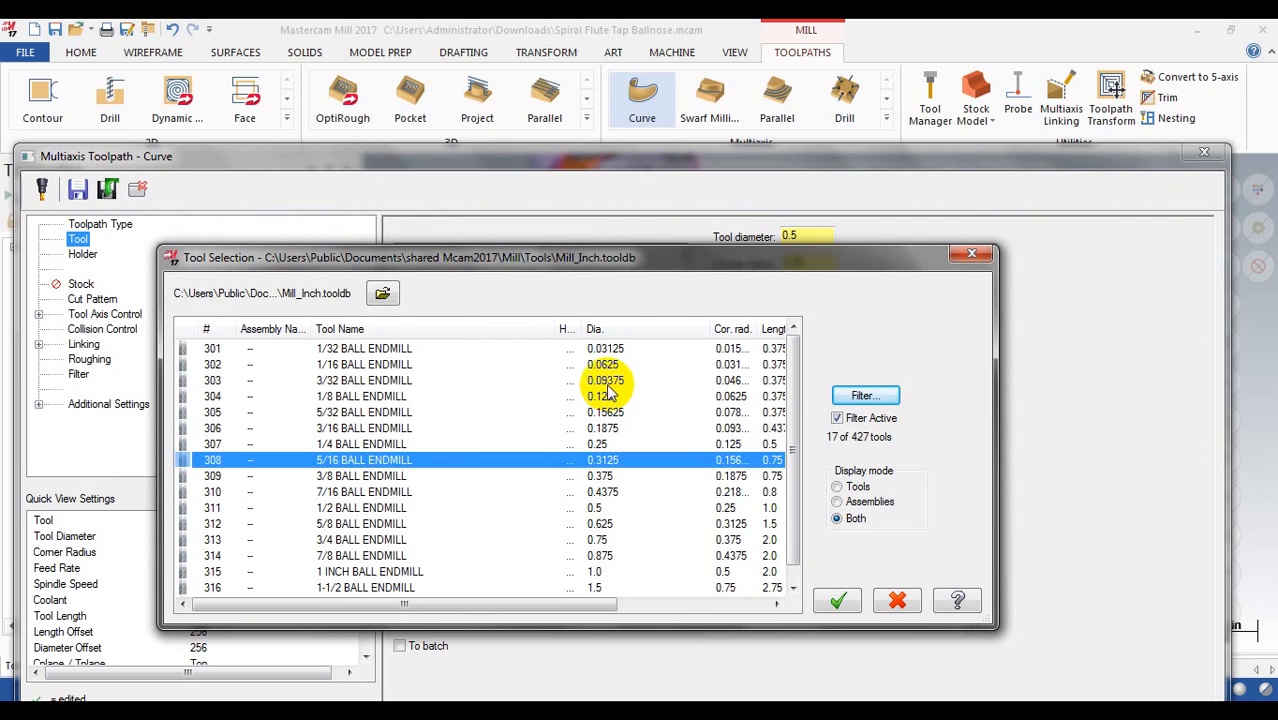
pyautogui.click(606, 384)
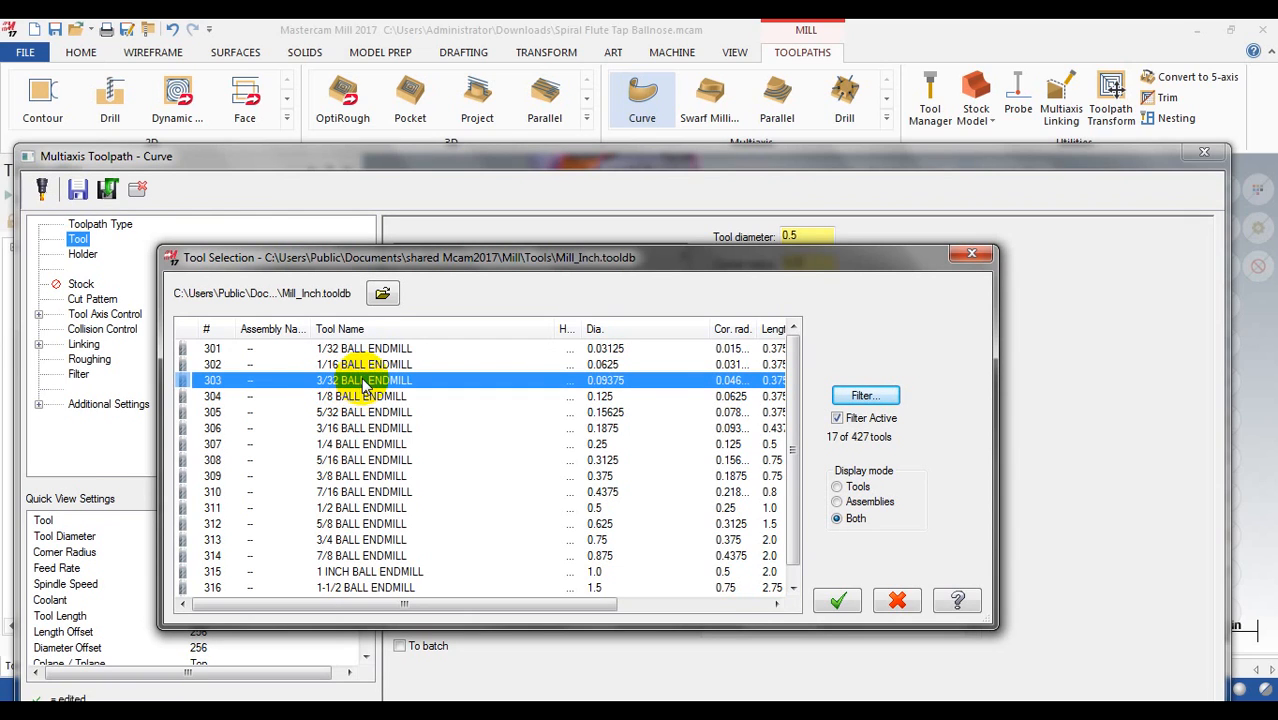
pyautogui.doubleClick(620, 386)
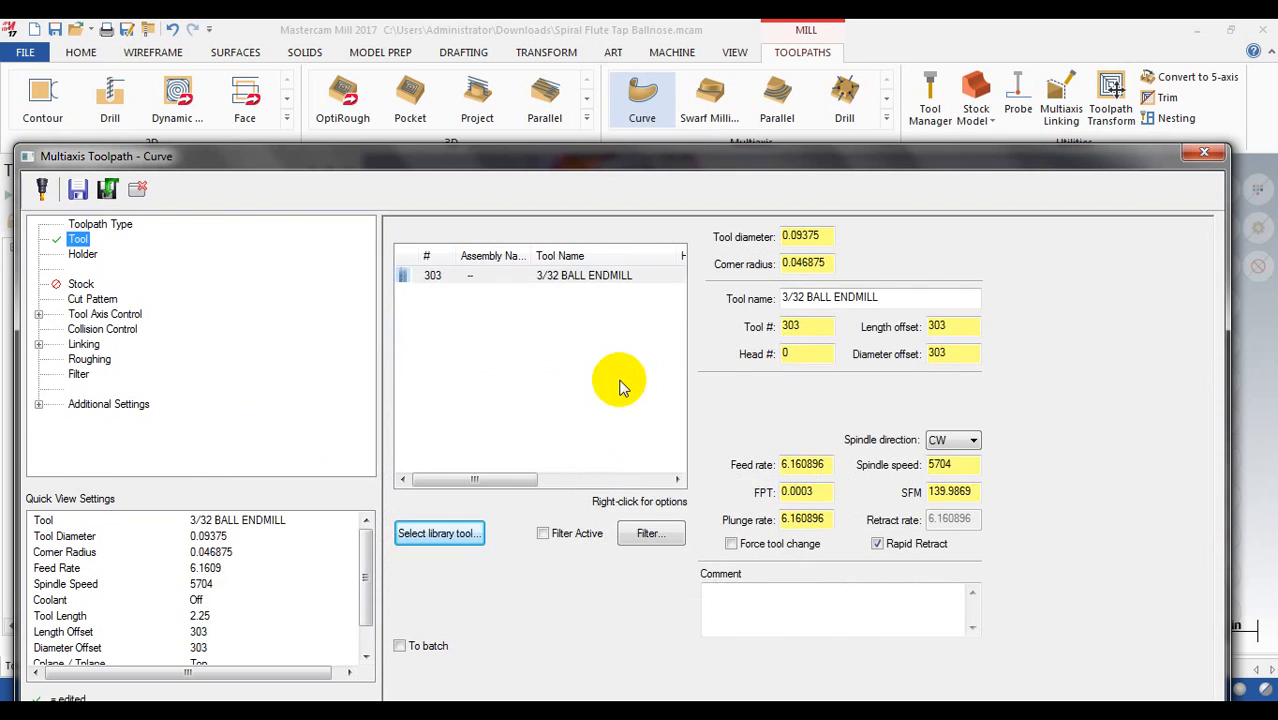
# - Edit the 3/32 ball endmill's geometry to an overall length of 0.5 and a cutting length of 0.25
pyautogui.click(437, 278)
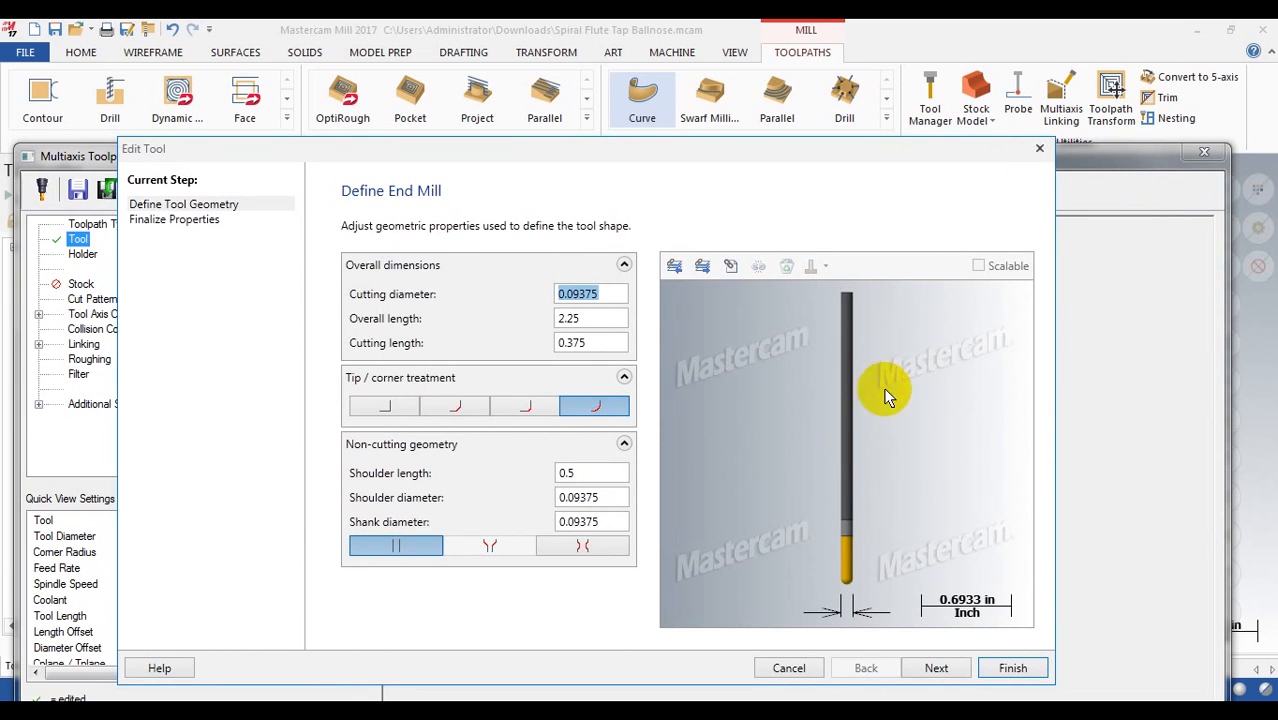
pyautogui.click(601, 316)
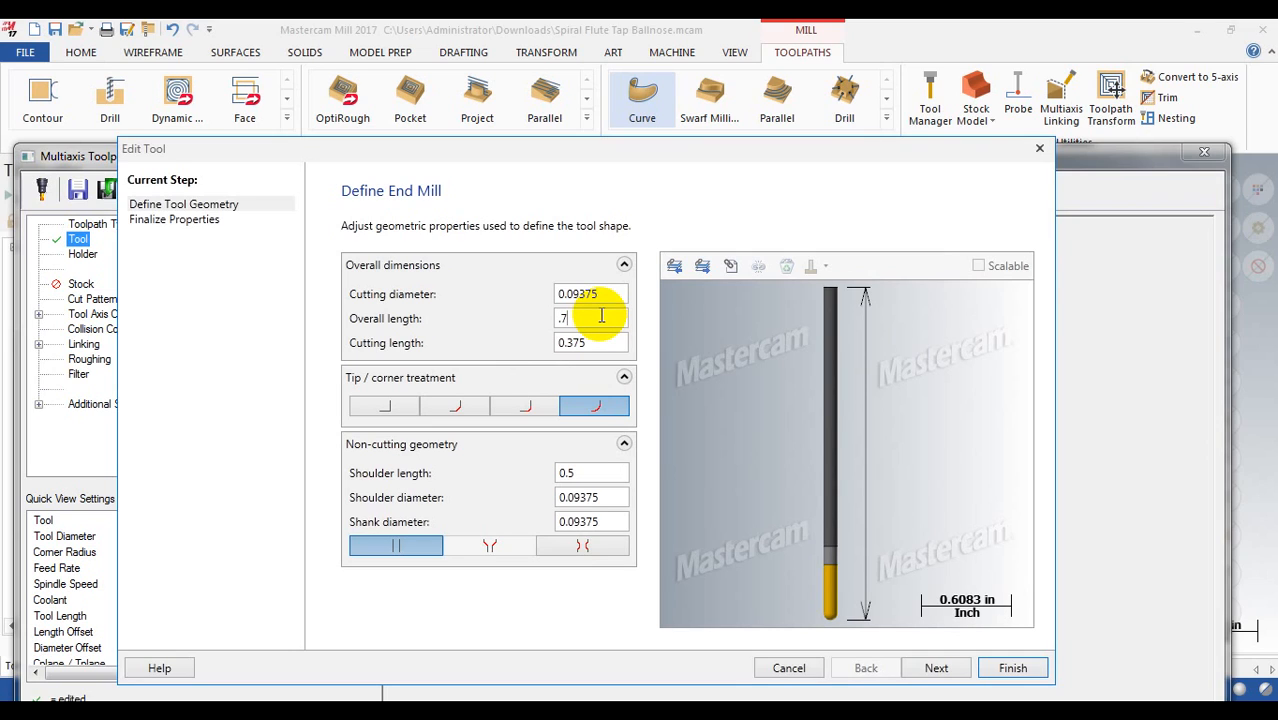
pyautogui.press('Return')
pyautogui.click(596, 340)
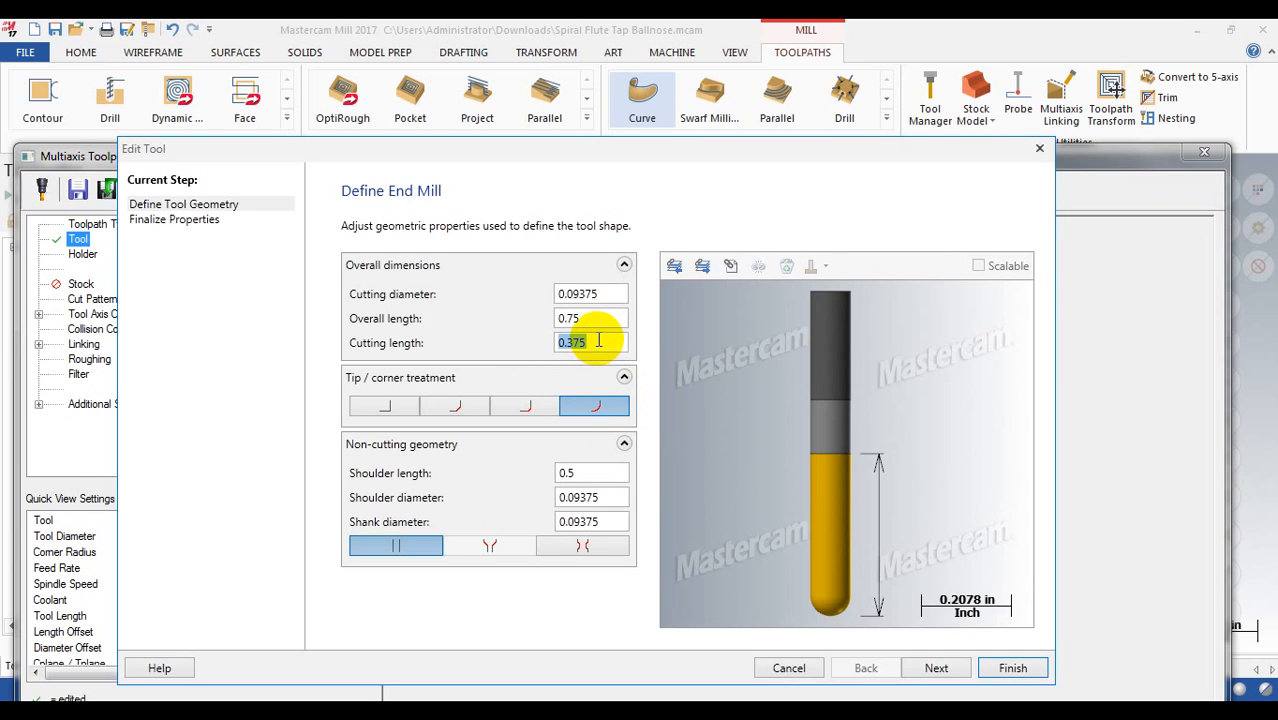
pyautogui.write('.5')
pyautogui.press('Return')
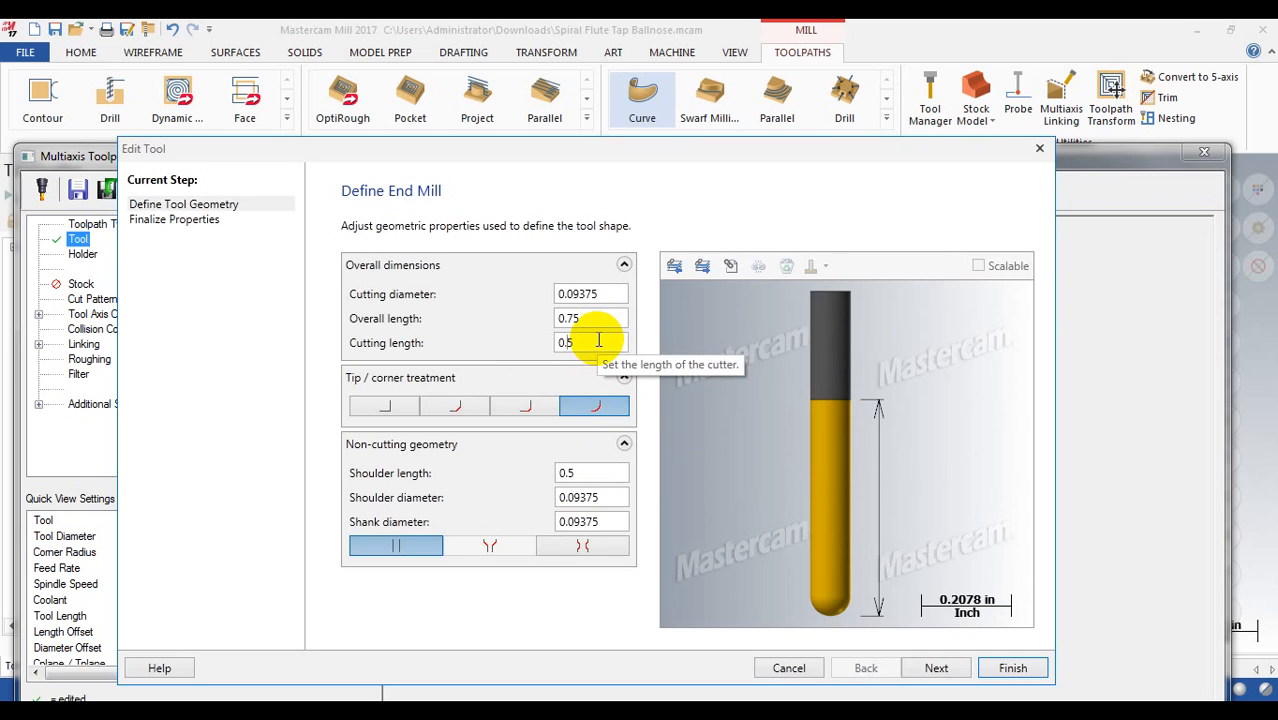
pyautogui.click(597, 340)
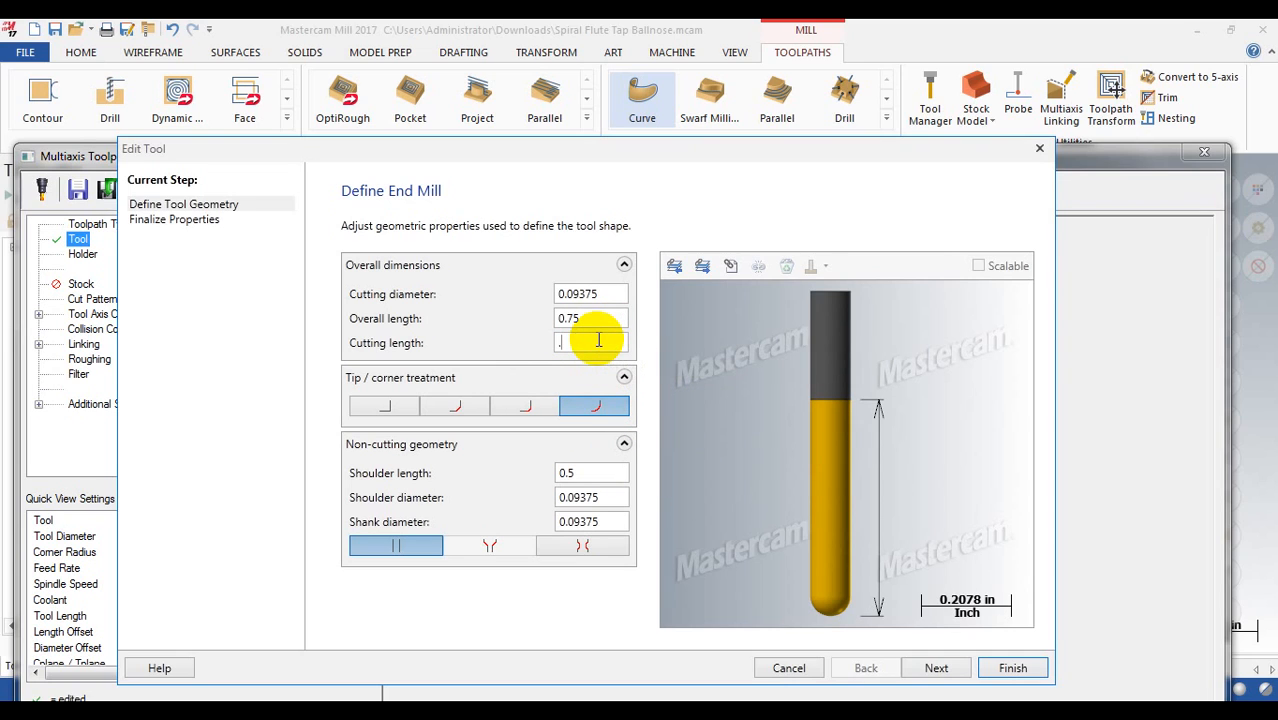
pyautogui.write('.25')
pyautogui.press('Return')
pyautogui.click(593, 319)
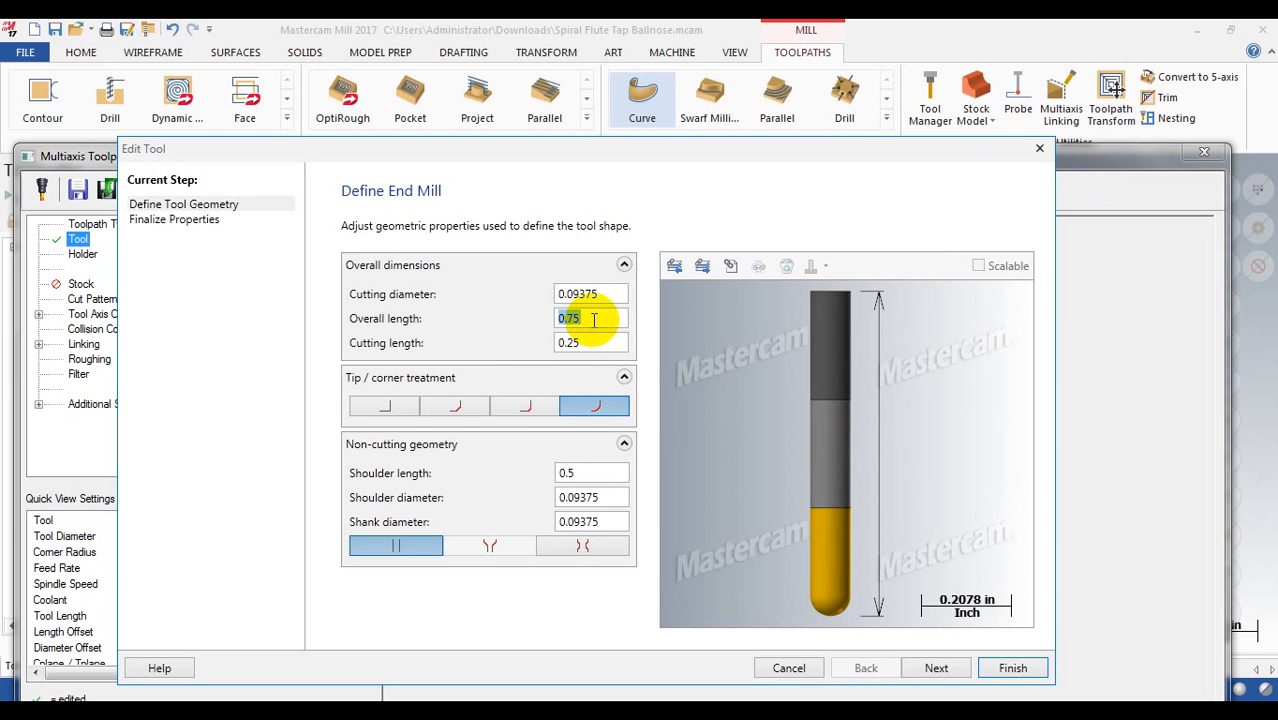
pyautogui.press('Return')
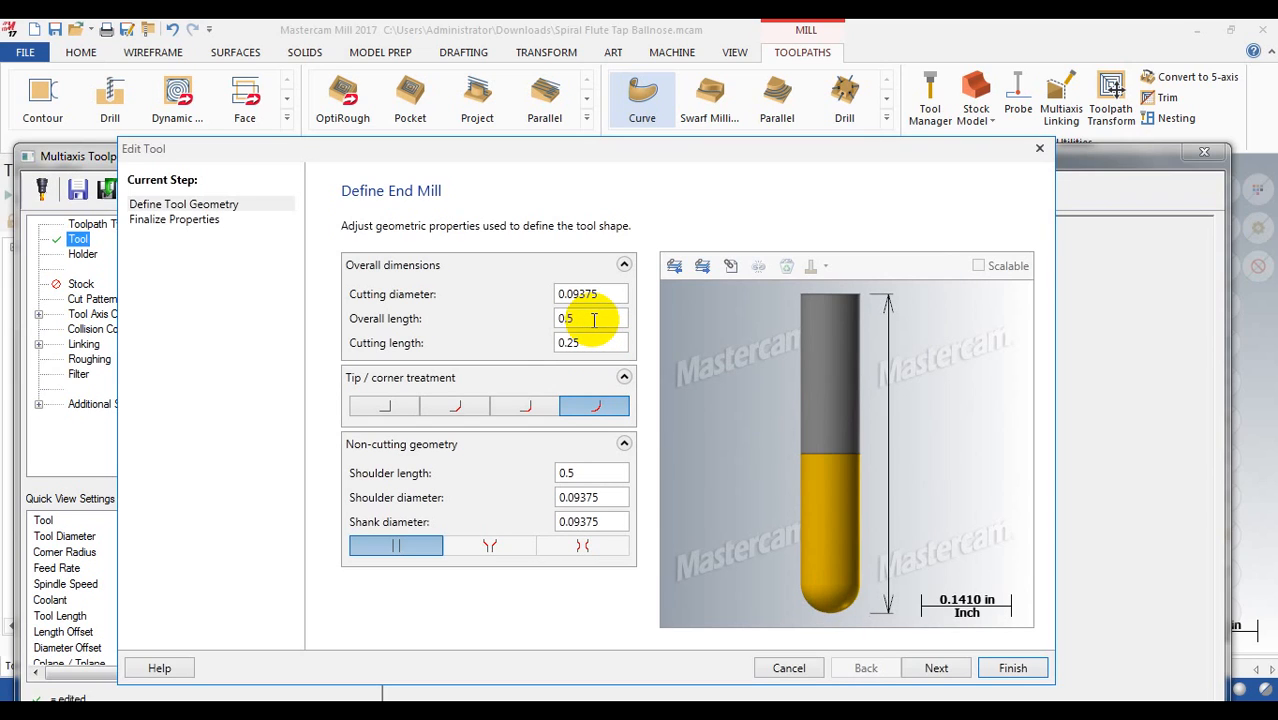
pyautogui.click(1005, 668)
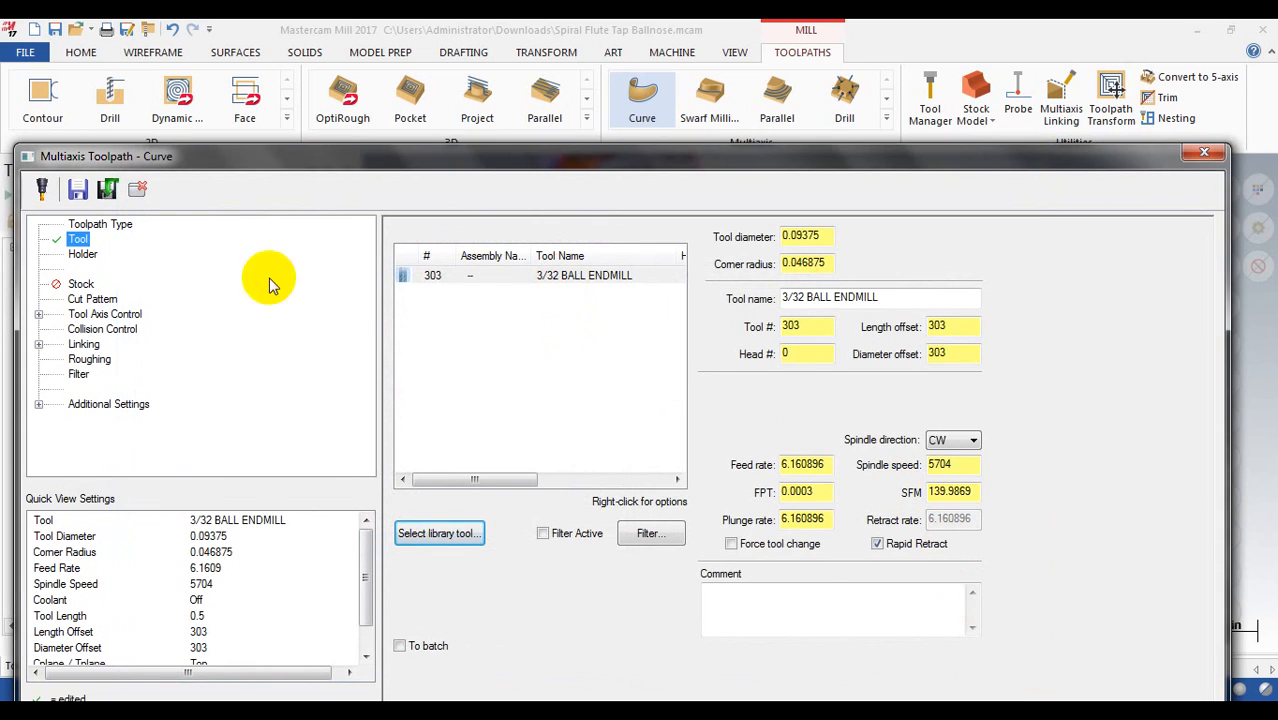
# - Compare several holders from the library and assign holder B2C3-0016 to the ball endmill
pyautogui.click(84, 256)
pyautogui.click(446, 293)
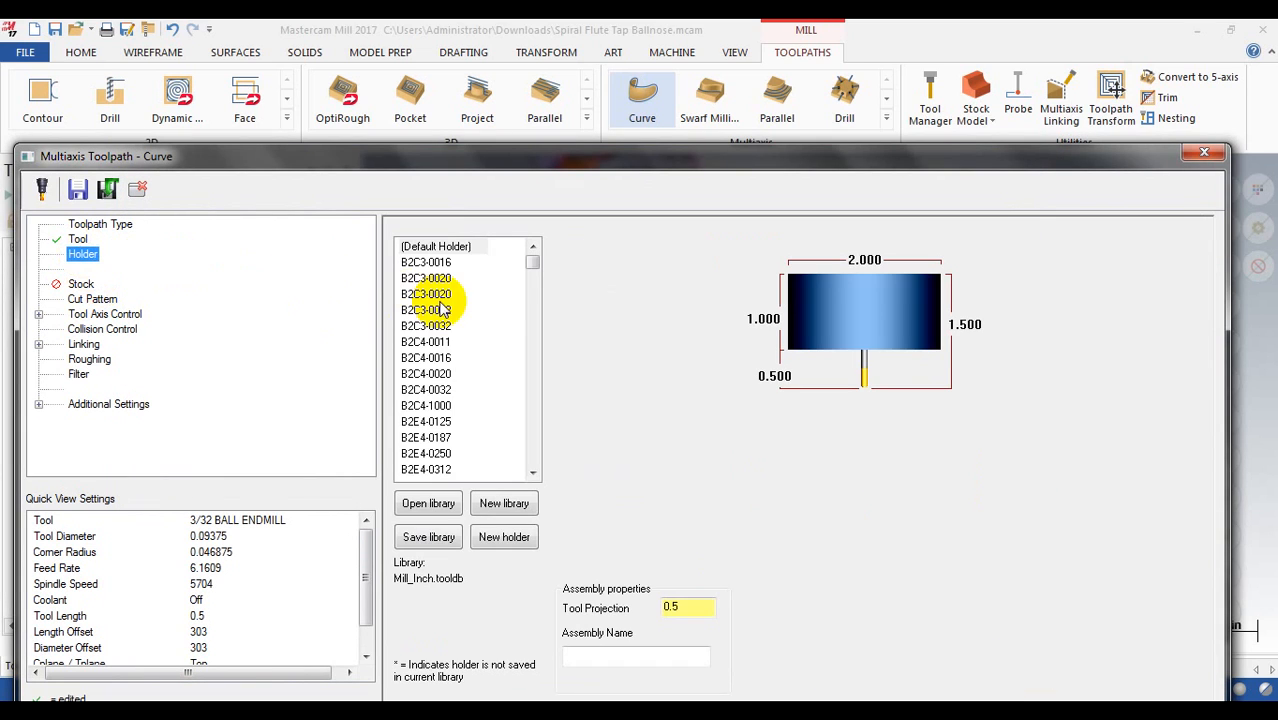
pyautogui.click(445, 357)
pyautogui.click(445, 389)
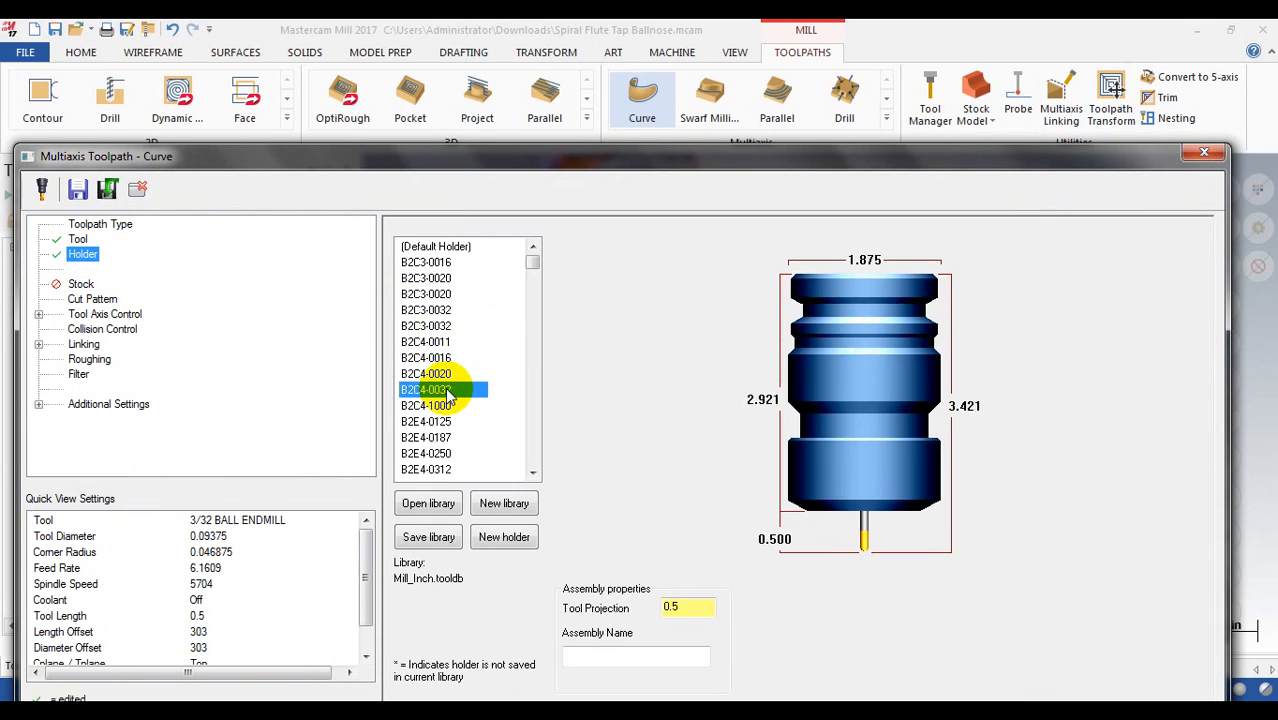
pyautogui.click(445, 341)
pyautogui.click(440, 310)
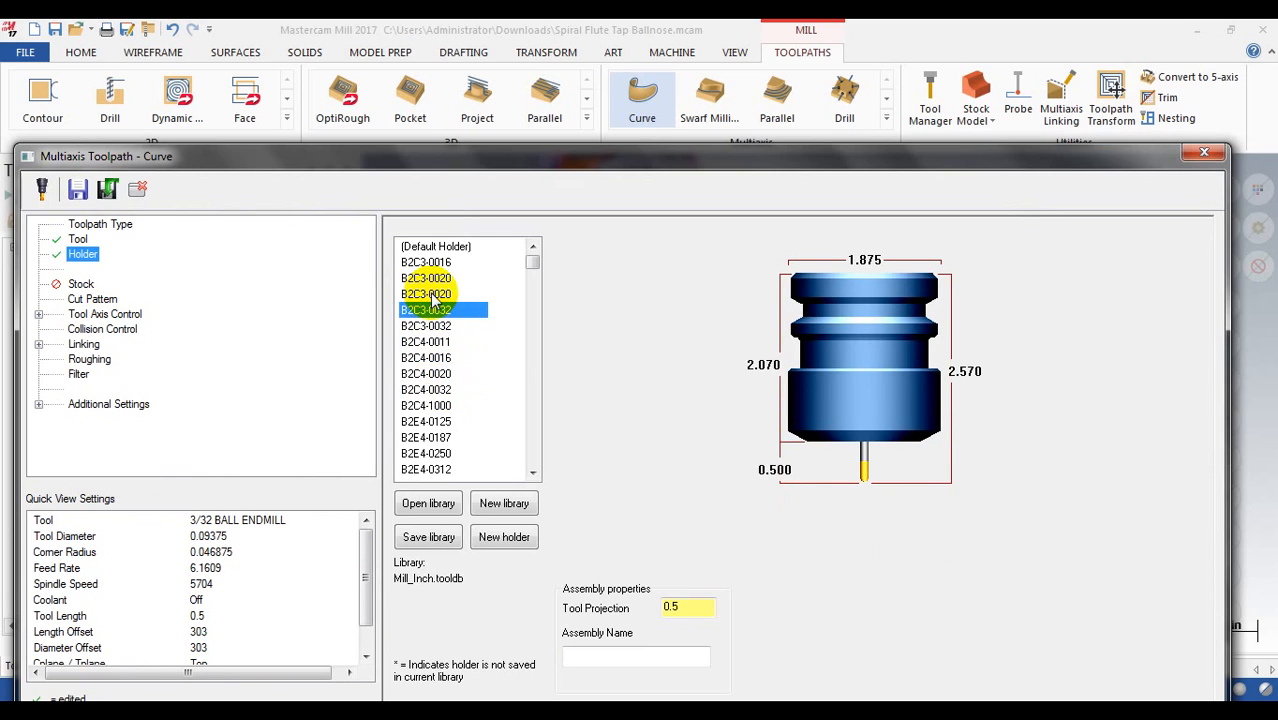
pyautogui.click(435, 294)
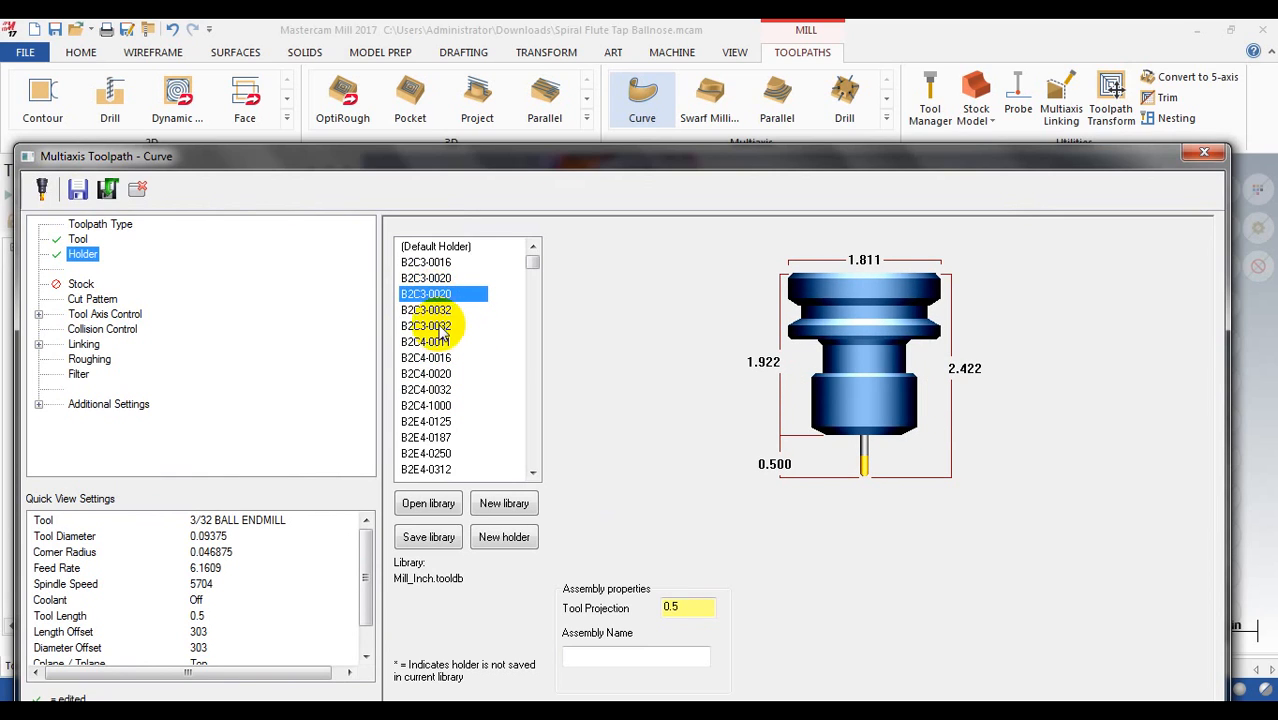
pyautogui.scroll(-4, 447, 430)
pyautogui.click(445, 421)
pyautogui.click(445, 389)
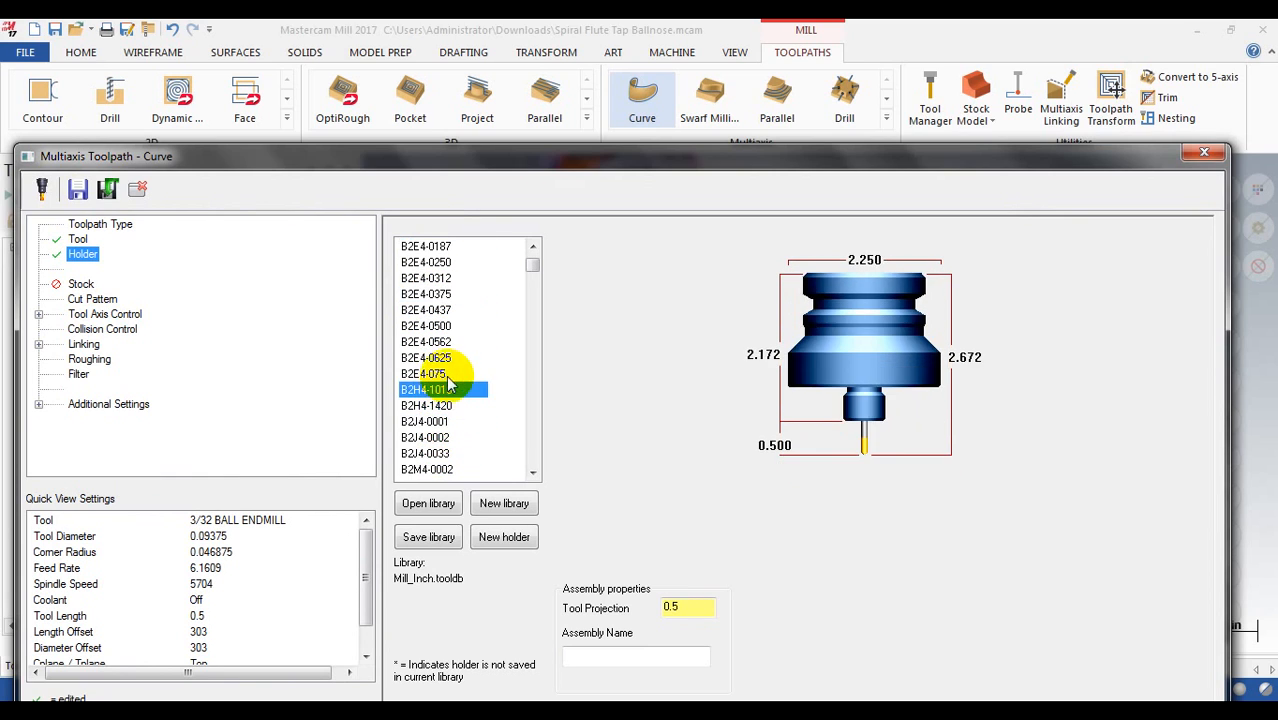
pyautogui.click(445, 357)
pyautogui.click(445, 327)
pyautogui.click(445, 294)
pyautogui.click(445, 278)
pyautogui.click(445, 262)
pyautogui.scroll(3, 447, 262)
pyautogui.click(445, 262)
pyautogui.click(445, 249)
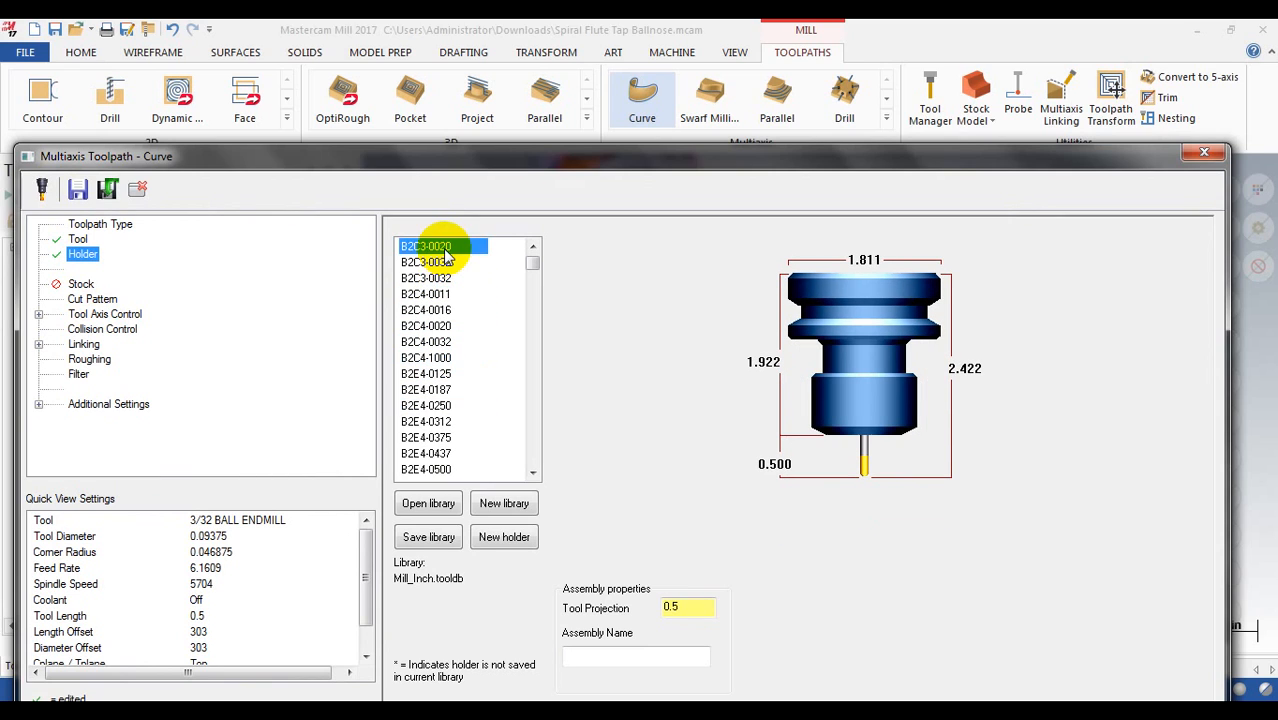
pyautogui.scroll(3, 447, 256)
pyautogui.click(445, 262)
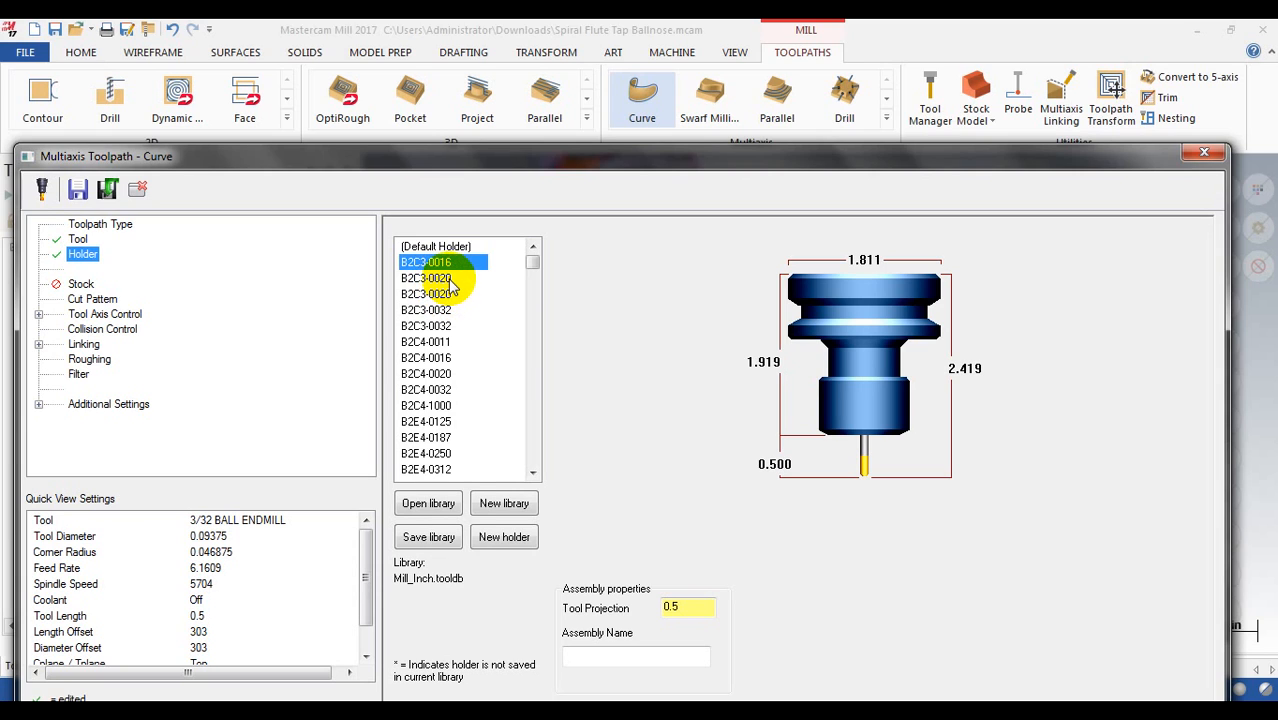
# - Open the toolpath's cut pattern settings and use 3D Curves as the curve type
pyautogui.click(85, 285)
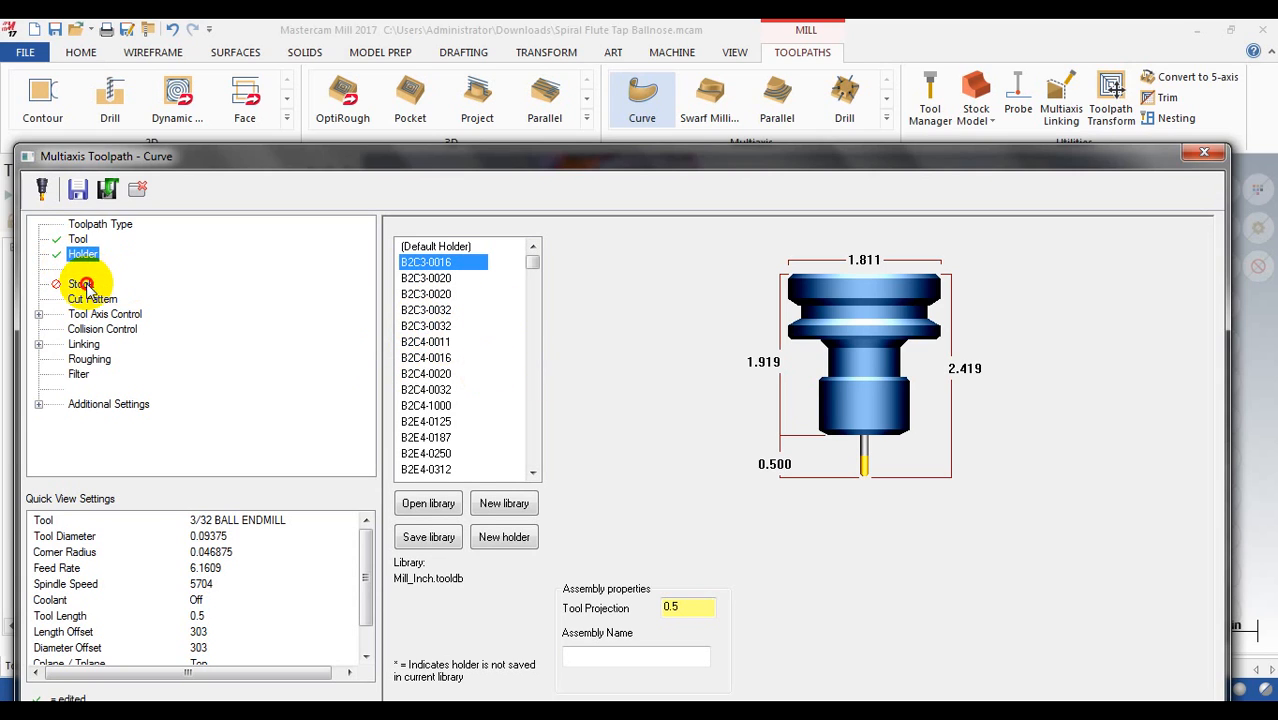
pyautogui.click(93, 299)
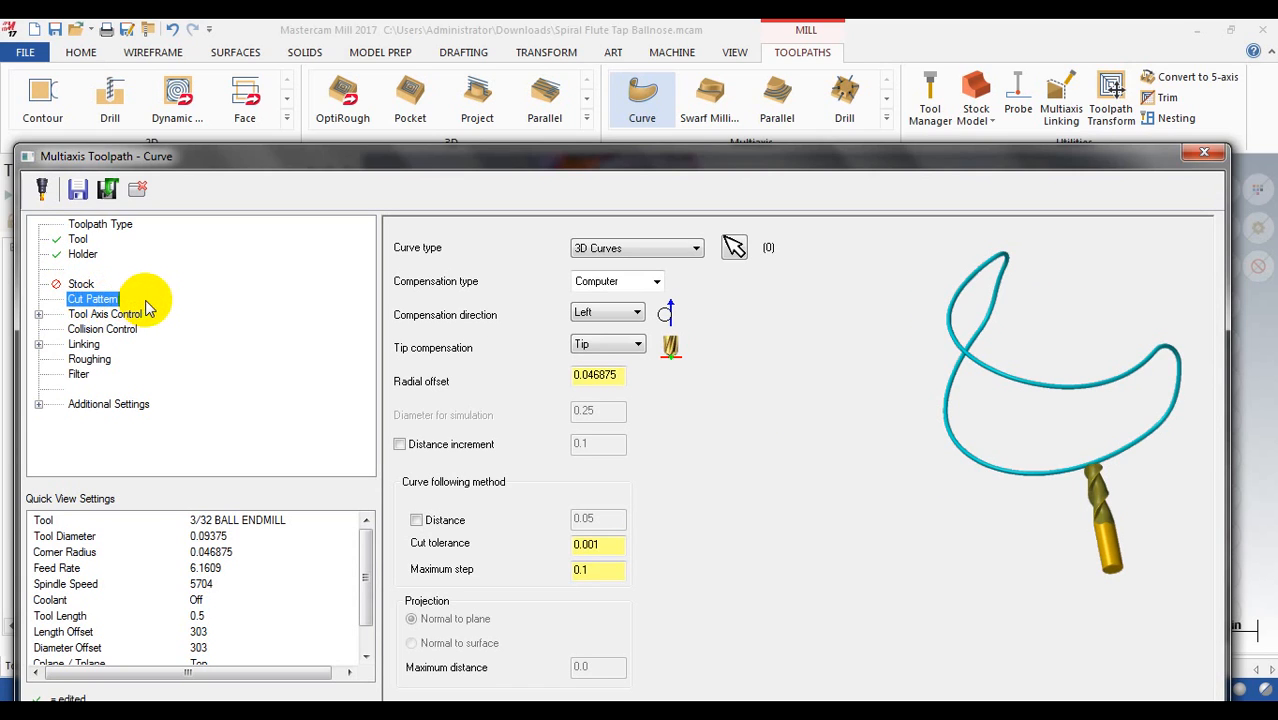
pyautogui.click(590, 249)
pyautogui.click(590, 249)
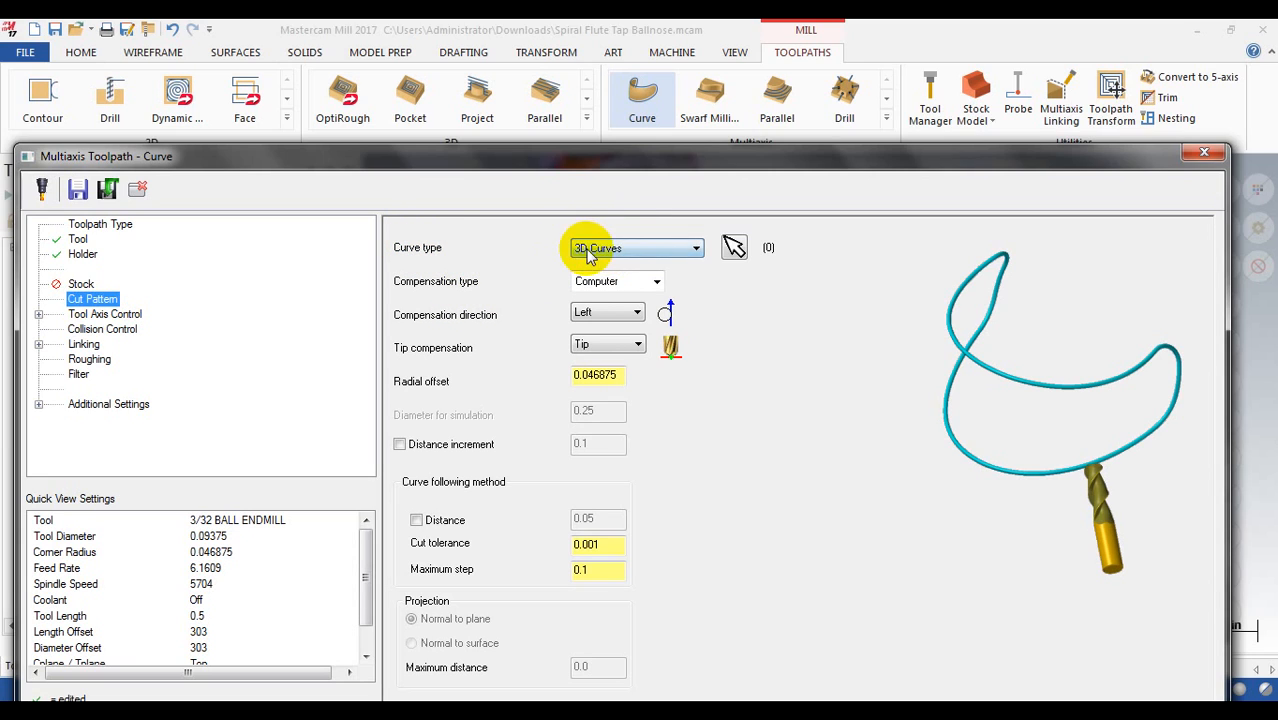
# - Chain the centre flowline curve of the flute surface as the toolpath's drive curve, starting at the tap's tip
pyautogui.click(735, 248)
pyautogui.moveTo(811, 388); pyautogui.dragTo(757, 470, button='middle')
pyautogui.click(757, 538)
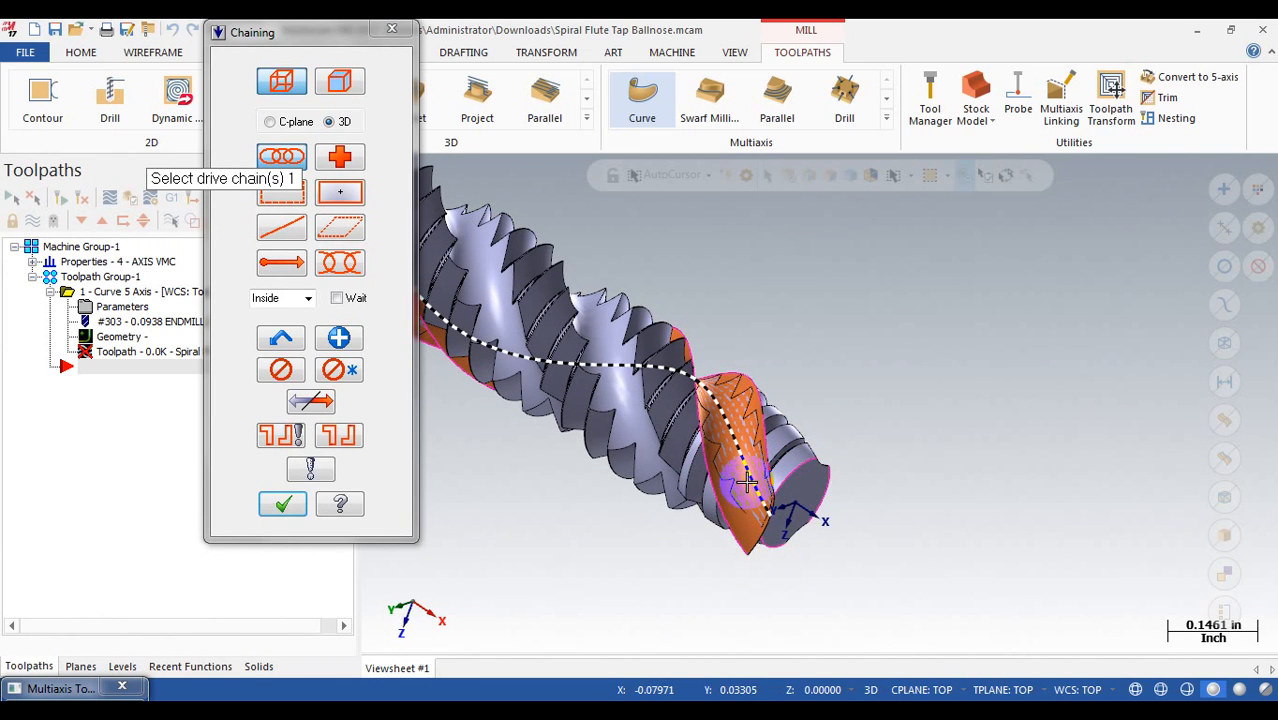
pyautogui.click(497, 521)
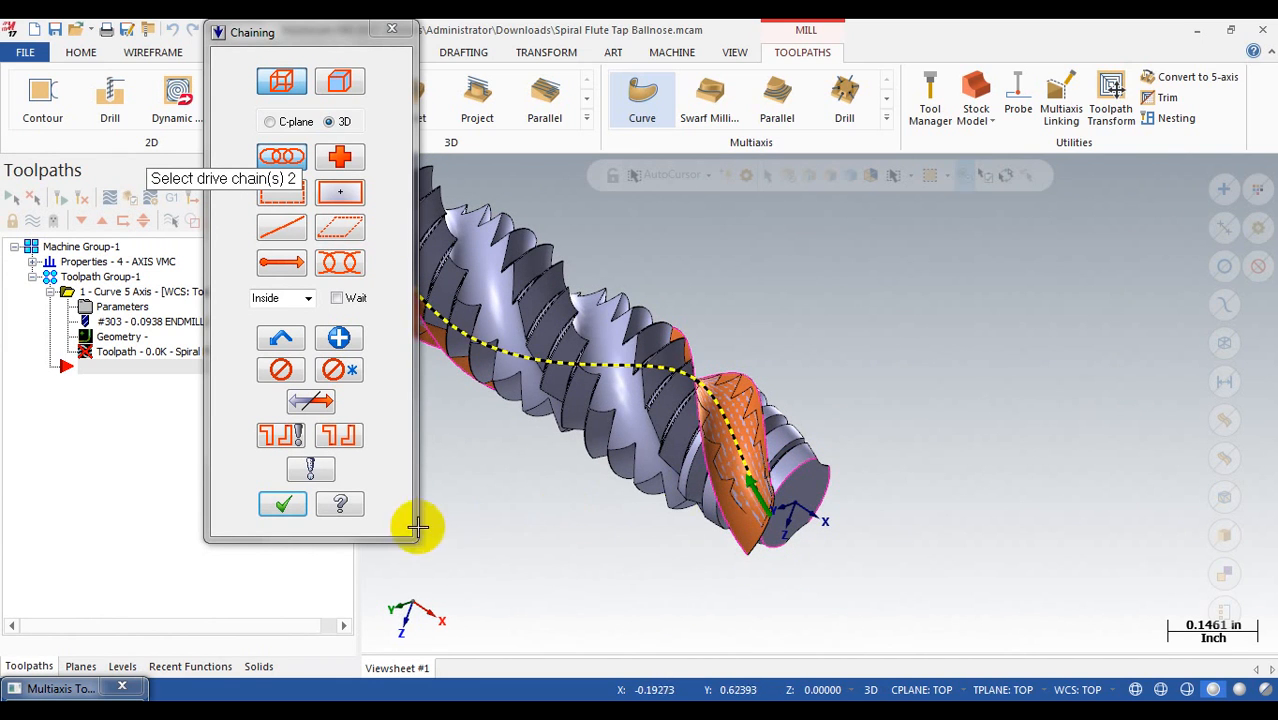
pyautogui.click(282, 506)
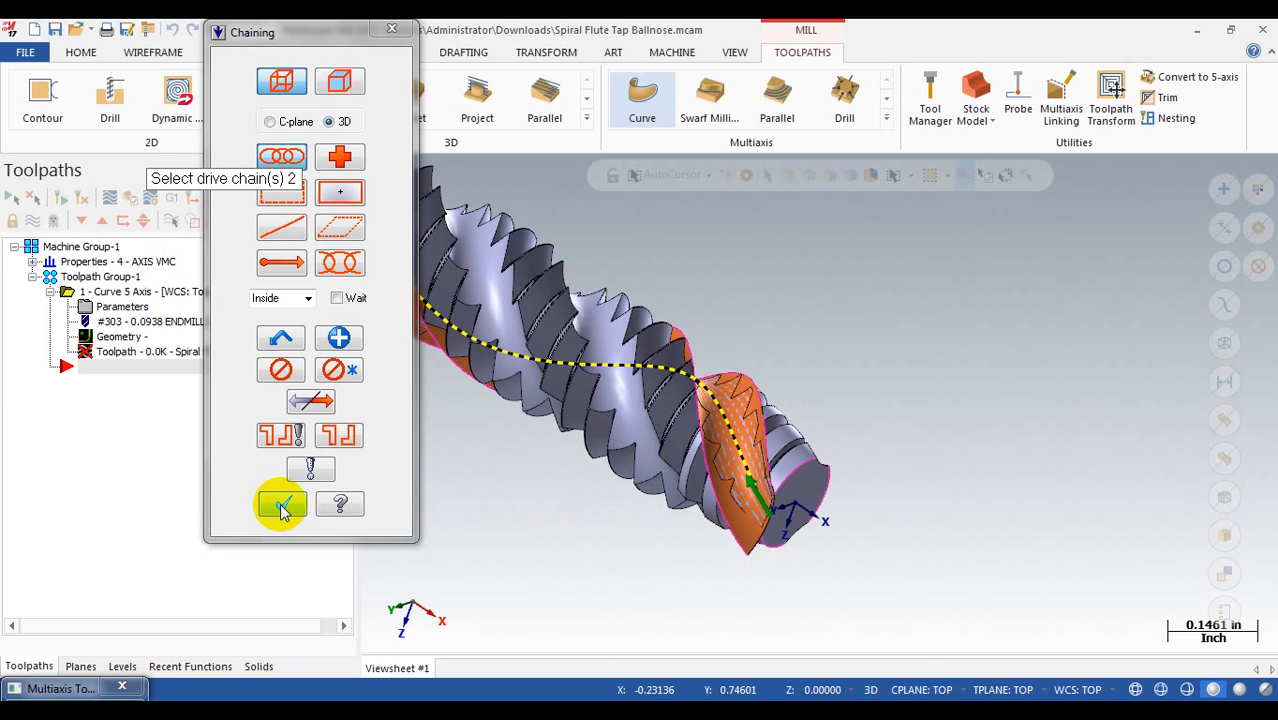
pyautogui.click(285, 506)
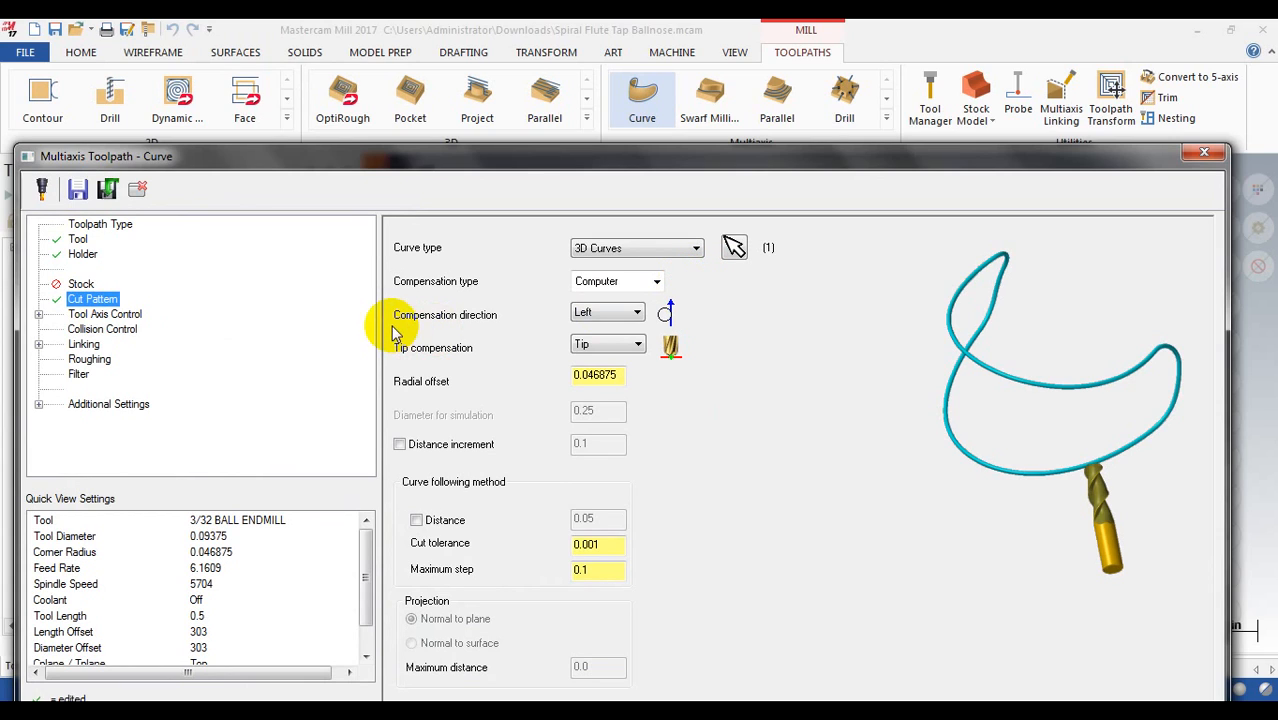
# - Set the radial offset to 0 and the compensation type to Off for the drive curve
pyautogui.click(610, 376)
pyautogui.doubleClick(612, 377)
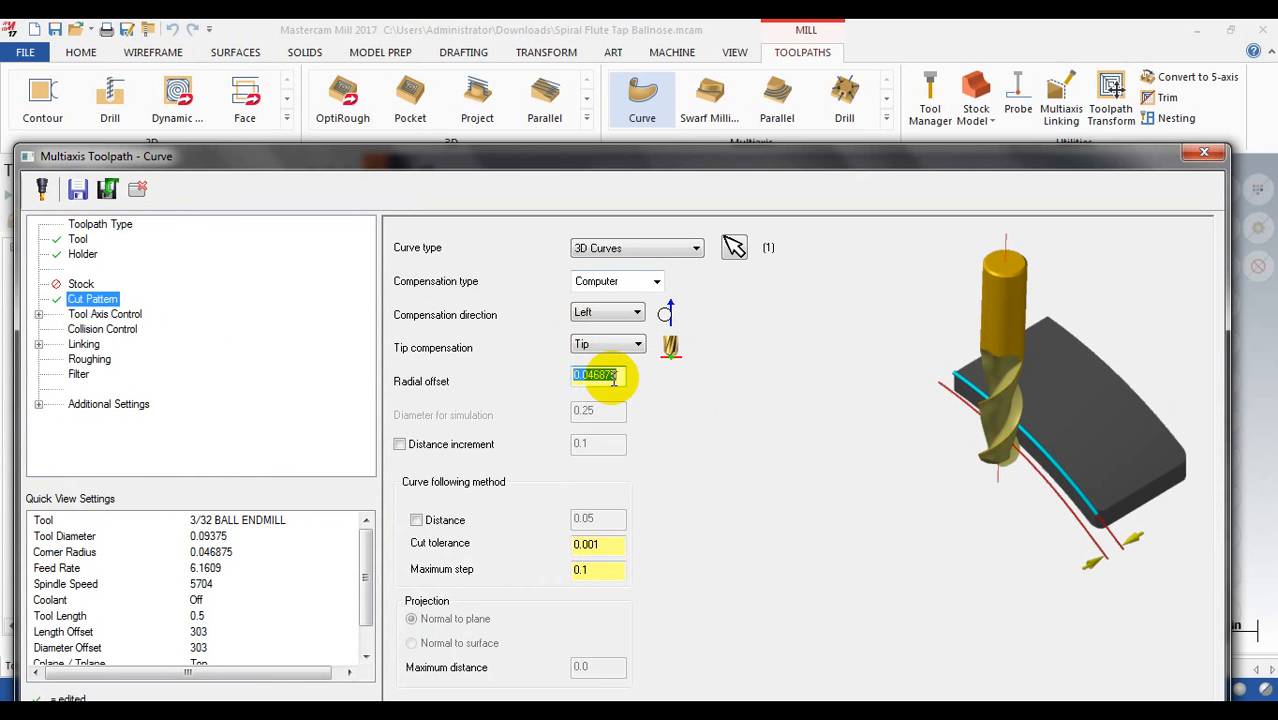
pyautogui.write('0')
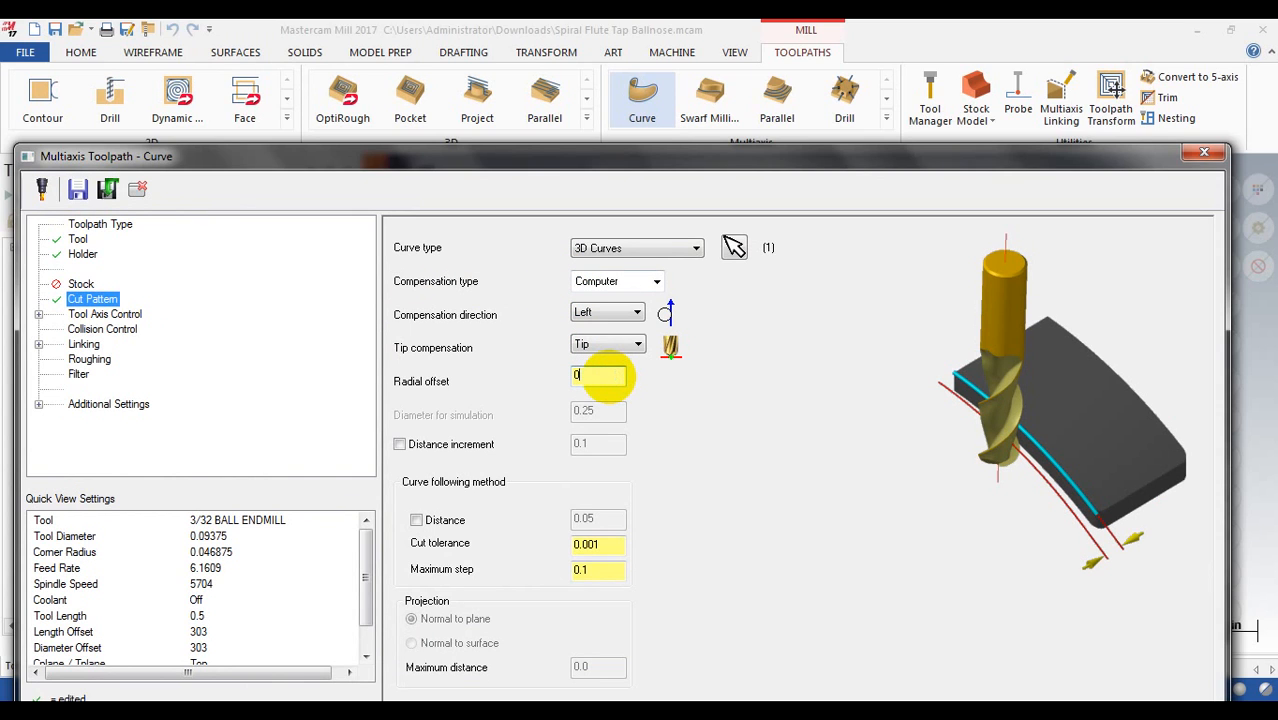
pyautogui.moveTo(736, 157); pyautogui.dragTo(720, 530)
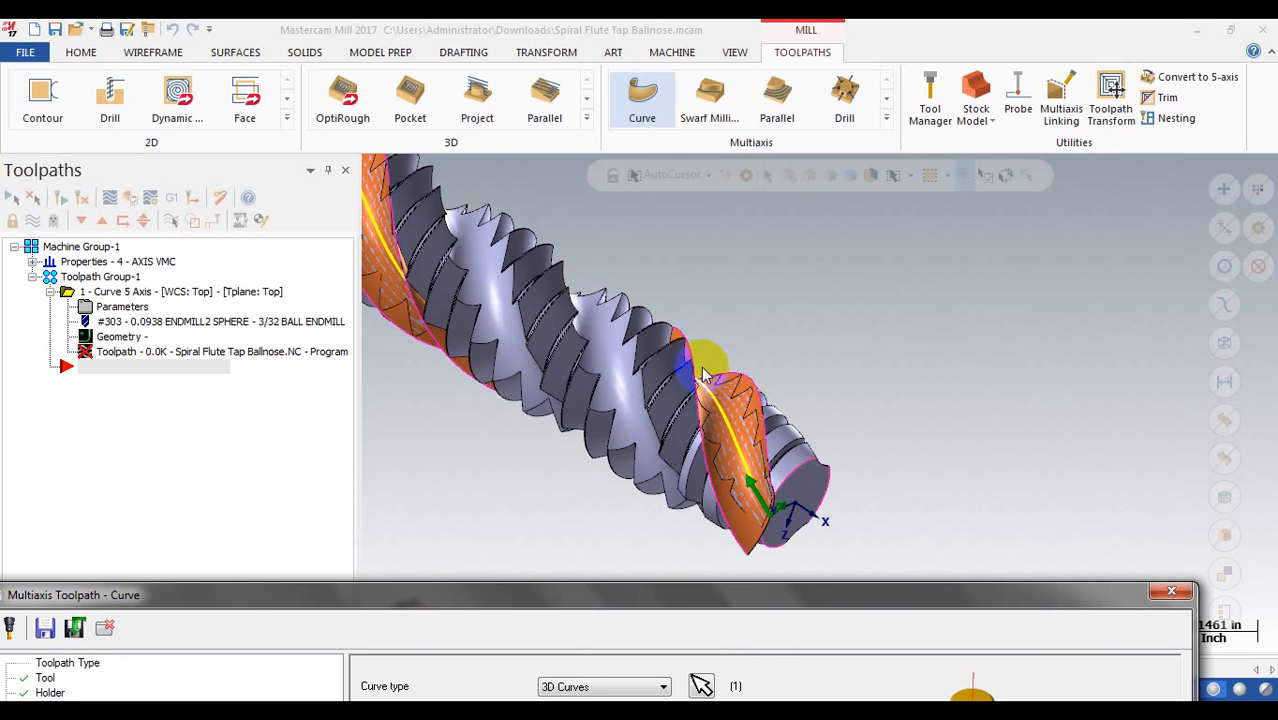
pyautogui.click(759, 597)
pyautogui.moveTo(759, 597); pyautogui.dragTo(799, 142)
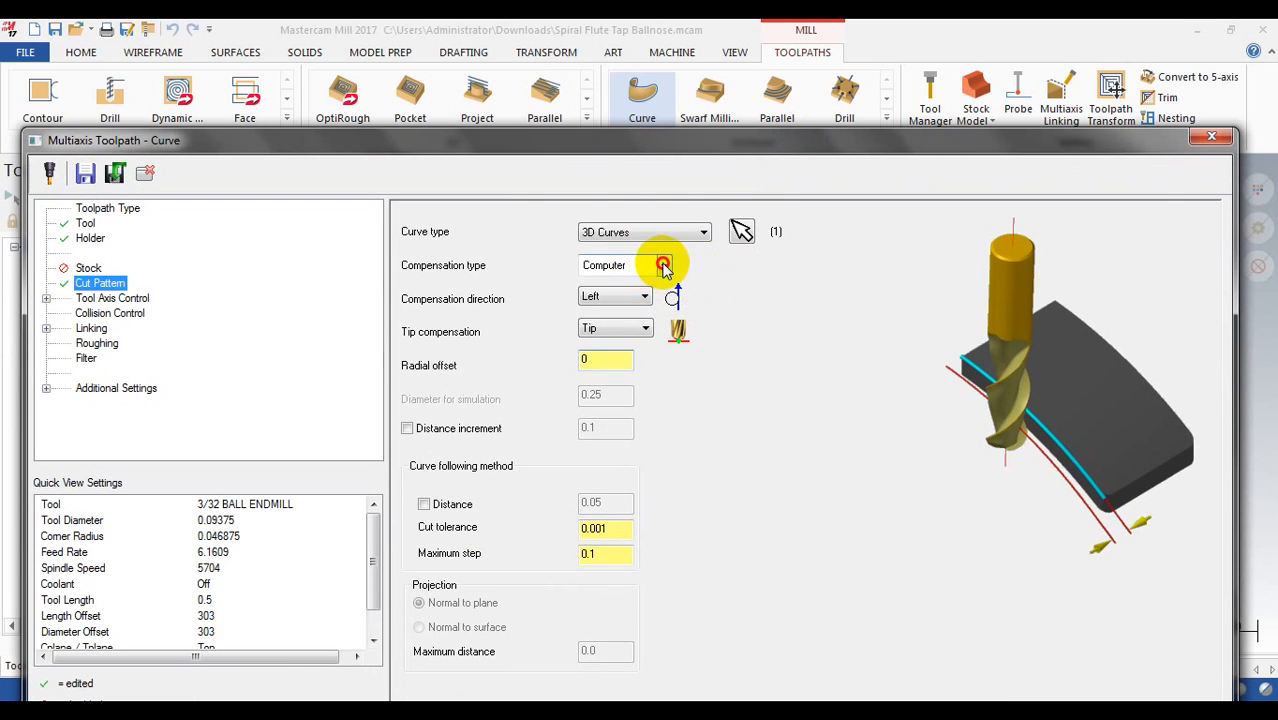
pyautogui.click(663, 265)
pyautogui.click(605, 345)
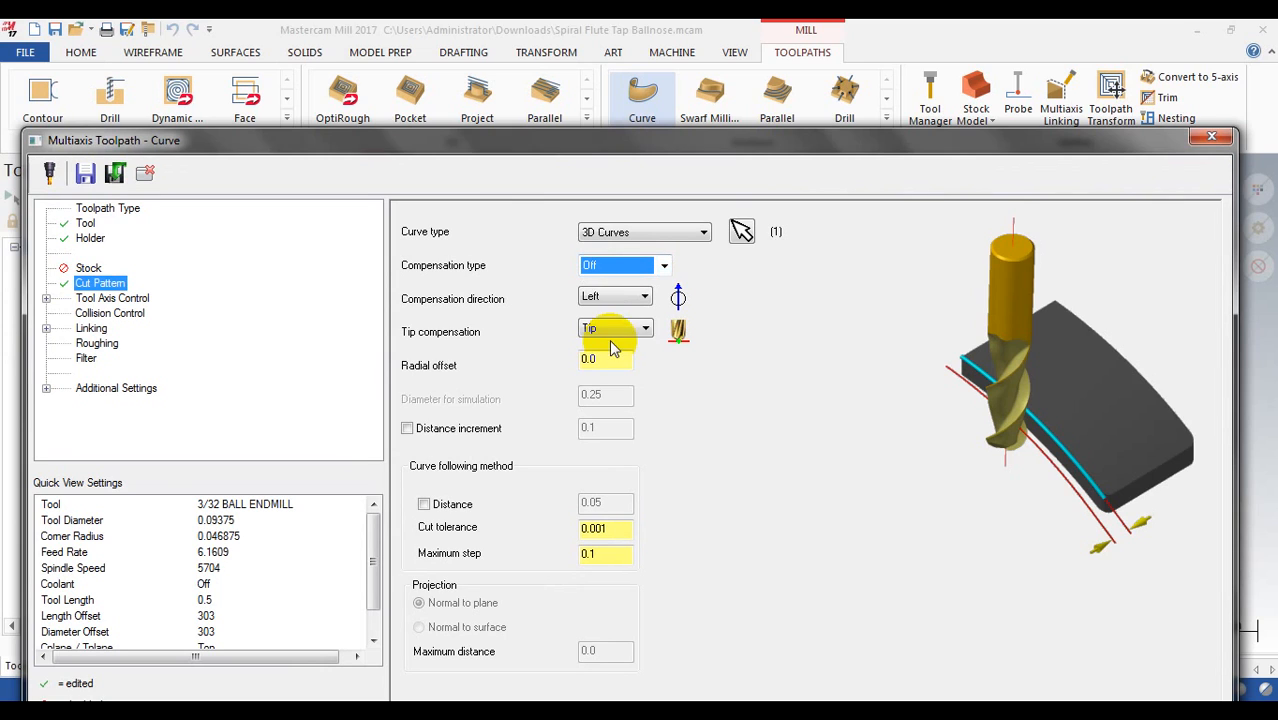
pyautogui.click(620, 359)
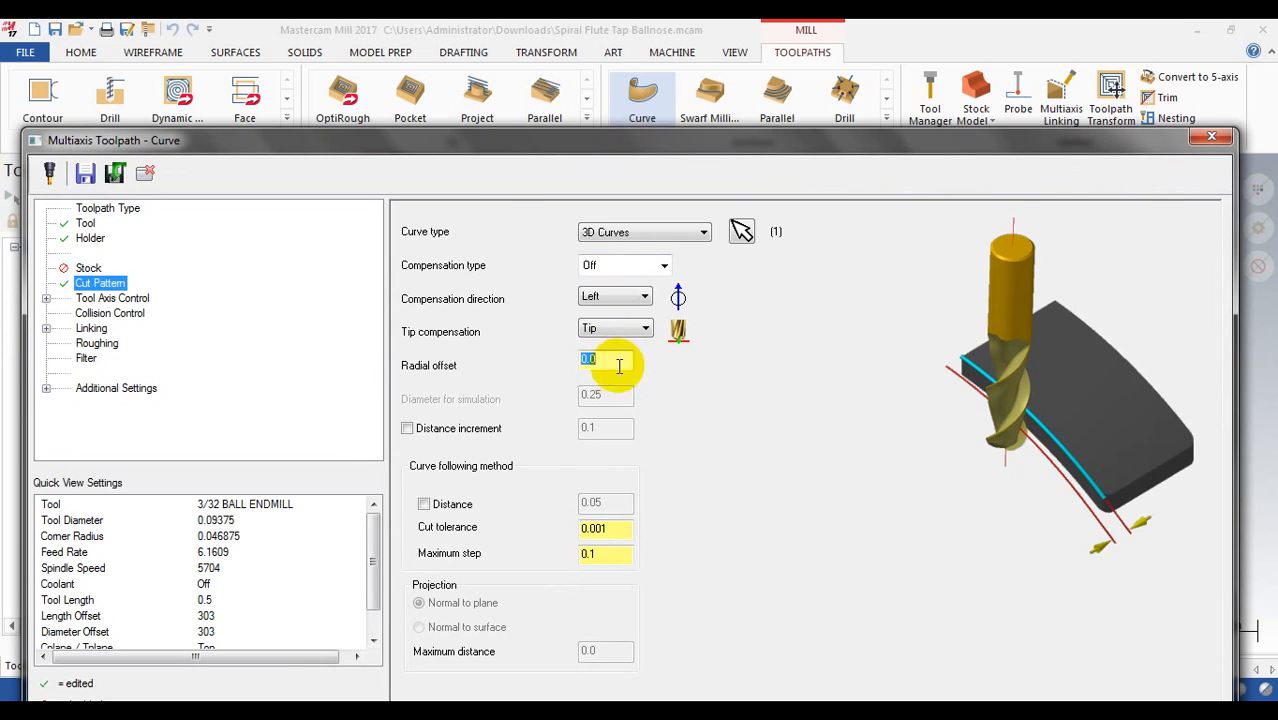
# - Set the curve following maximum step to 0.02
pyautogui.click(600, 528)
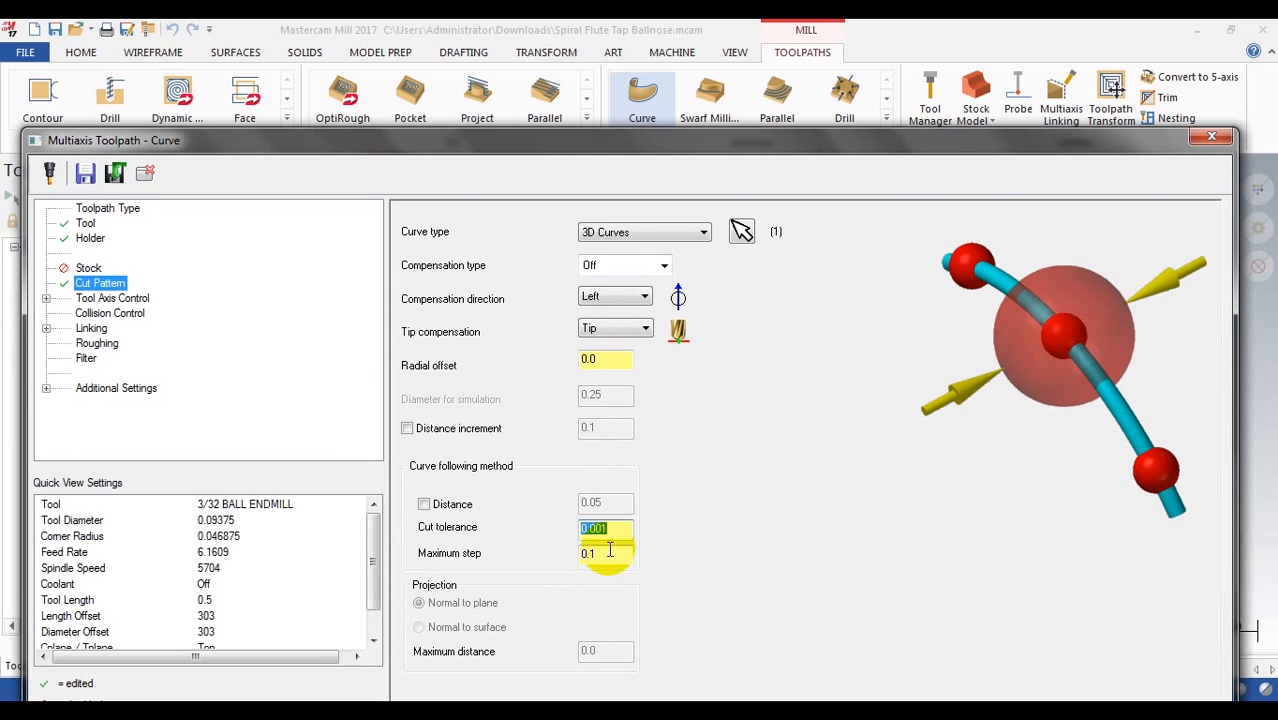
pyautogui.click(600, 554)
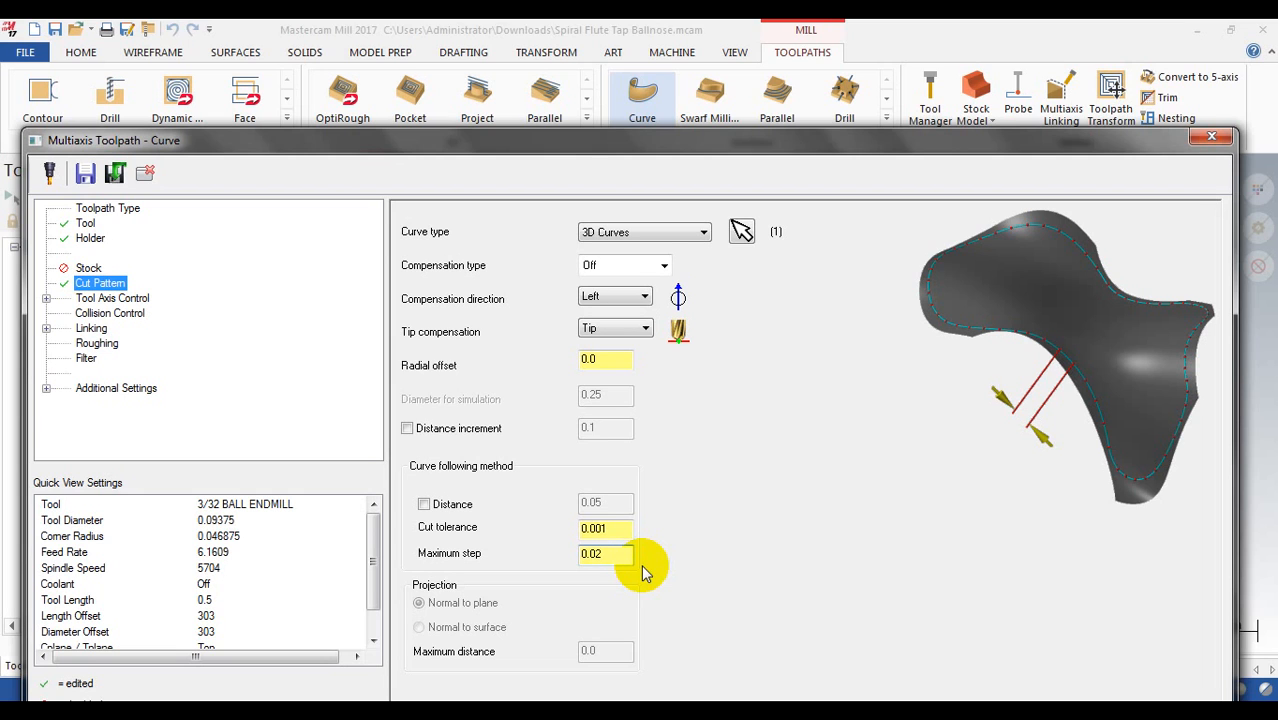
pyautogui.moveTo(686, 146); pyautogui.dragTo(692, 68)
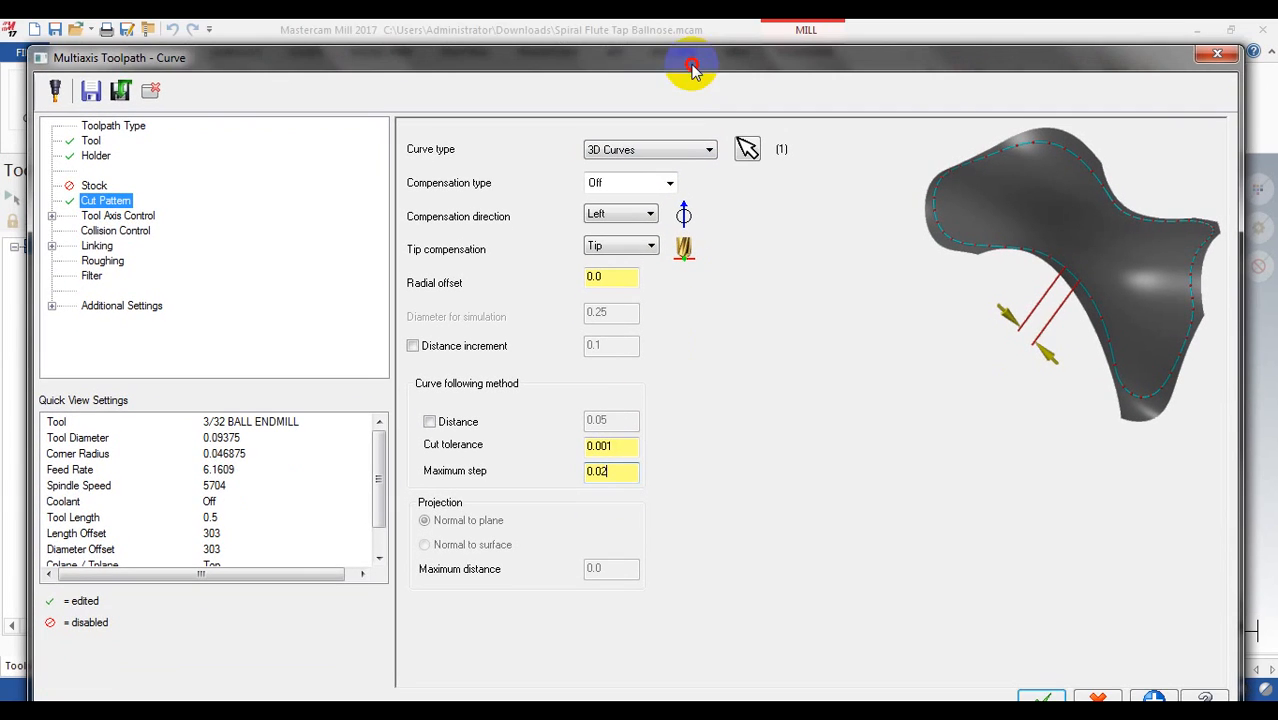
# - Switch the compensation type to Computer and return it to Off
pyautogui.click(618, 280)
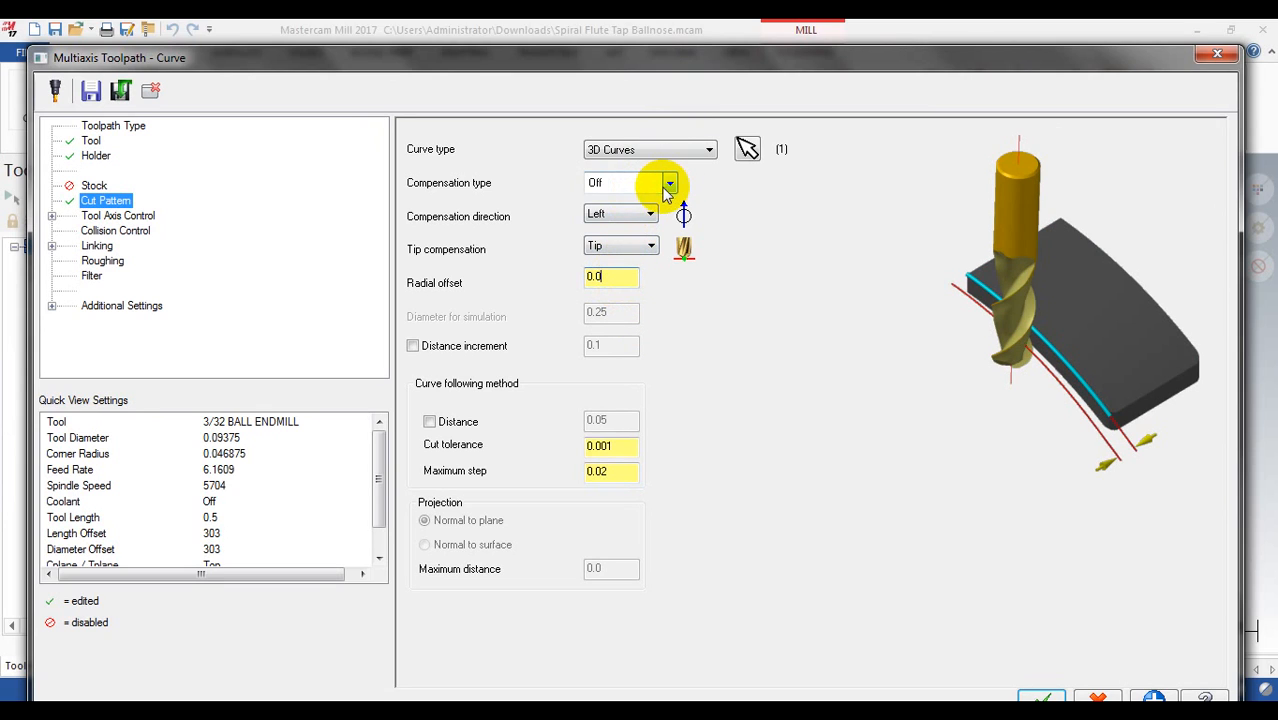
pyautogui.click(669, 184)
pyautogui.click(660, 201)
pyautogui.click(665, 185)
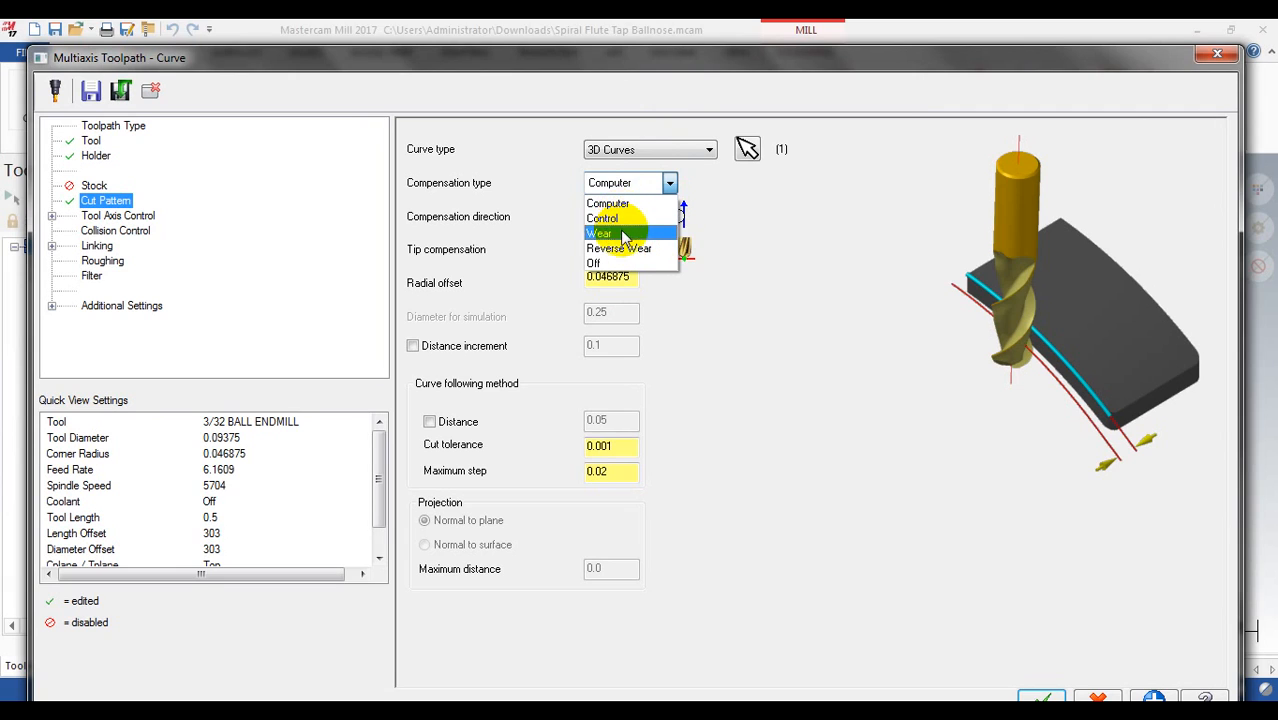
pyautogui.click(614, 263)
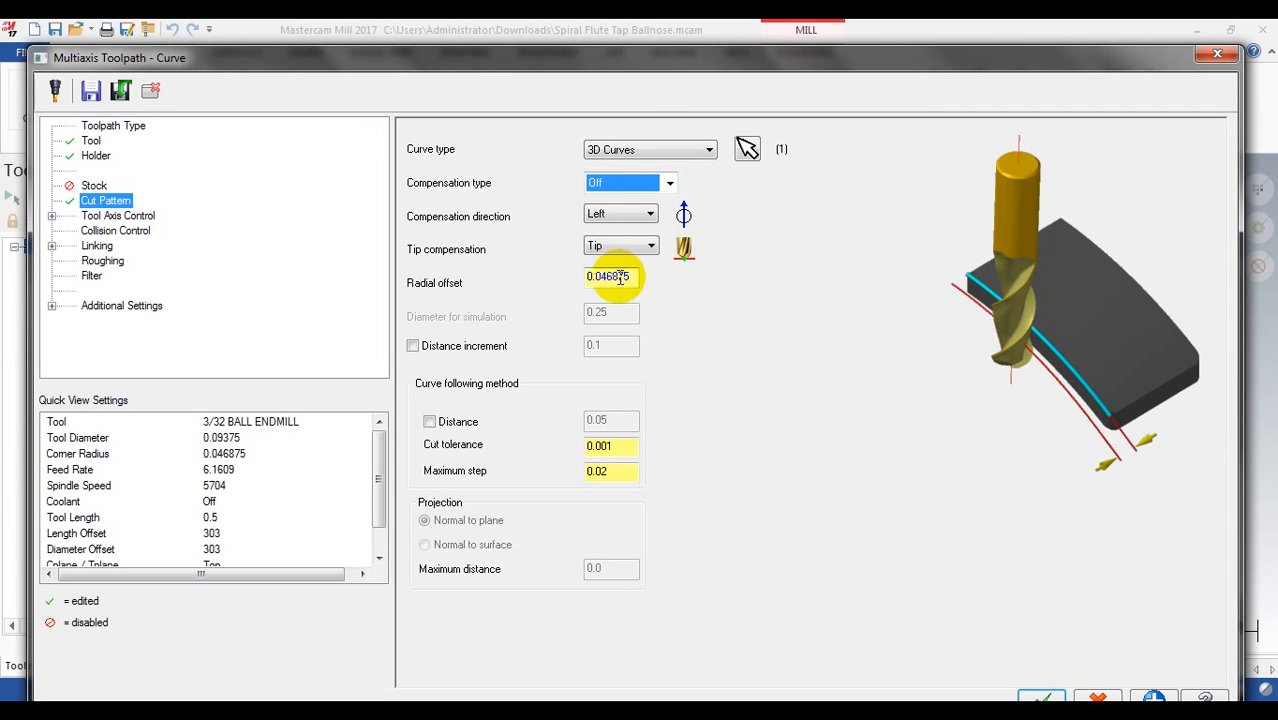
# - Set the tool axis control to Surface and select the flute surface as the tool axis surface
pyautogui.click(104, 216)
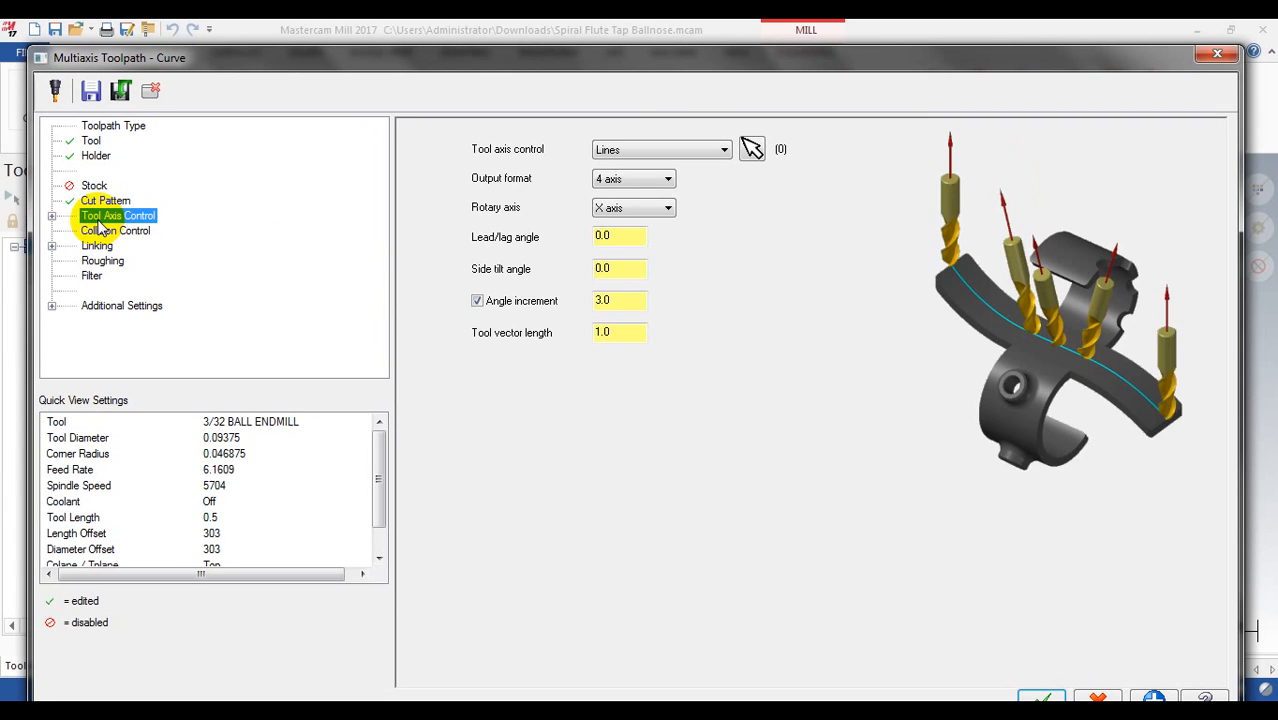
pyautogui.click(692, 67)
pyautogui.moveTo(692, 67)
pyautogui.mouseDown()
pyautogui.moveTo(605, 593)
pyautogui.moveTo(676, 424)
pyautogui.moveTo(710, 218)
pyautogui.moveTo(693, 462)
pyautogui.moveTo(692, 186)
pyautogui.mouseUp()
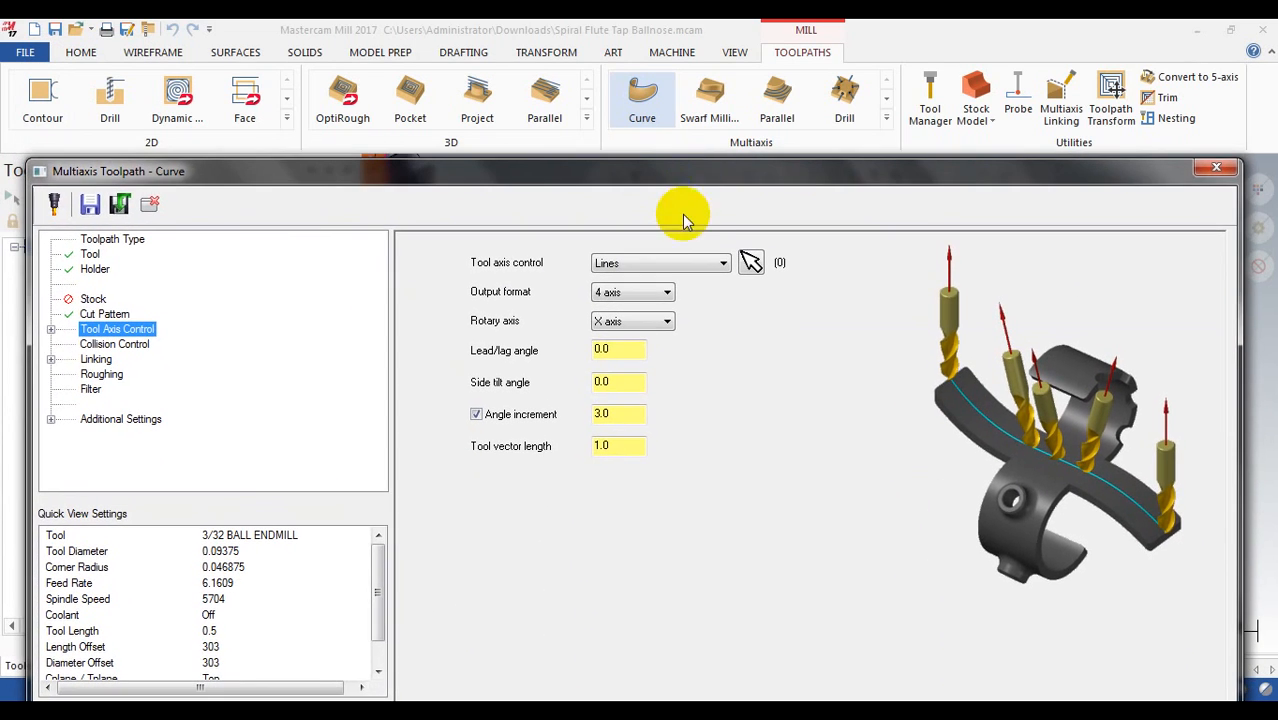
pyautogui.click(670, 266)
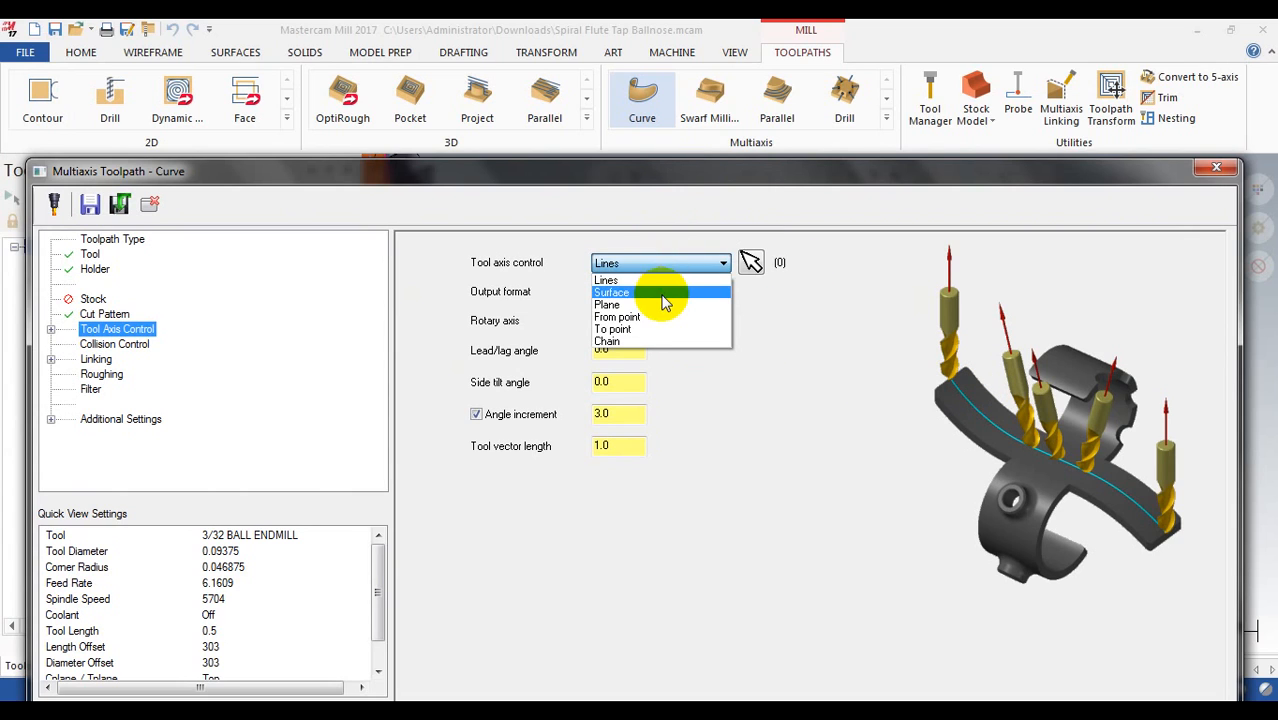
pyautogui.click(662, 292)
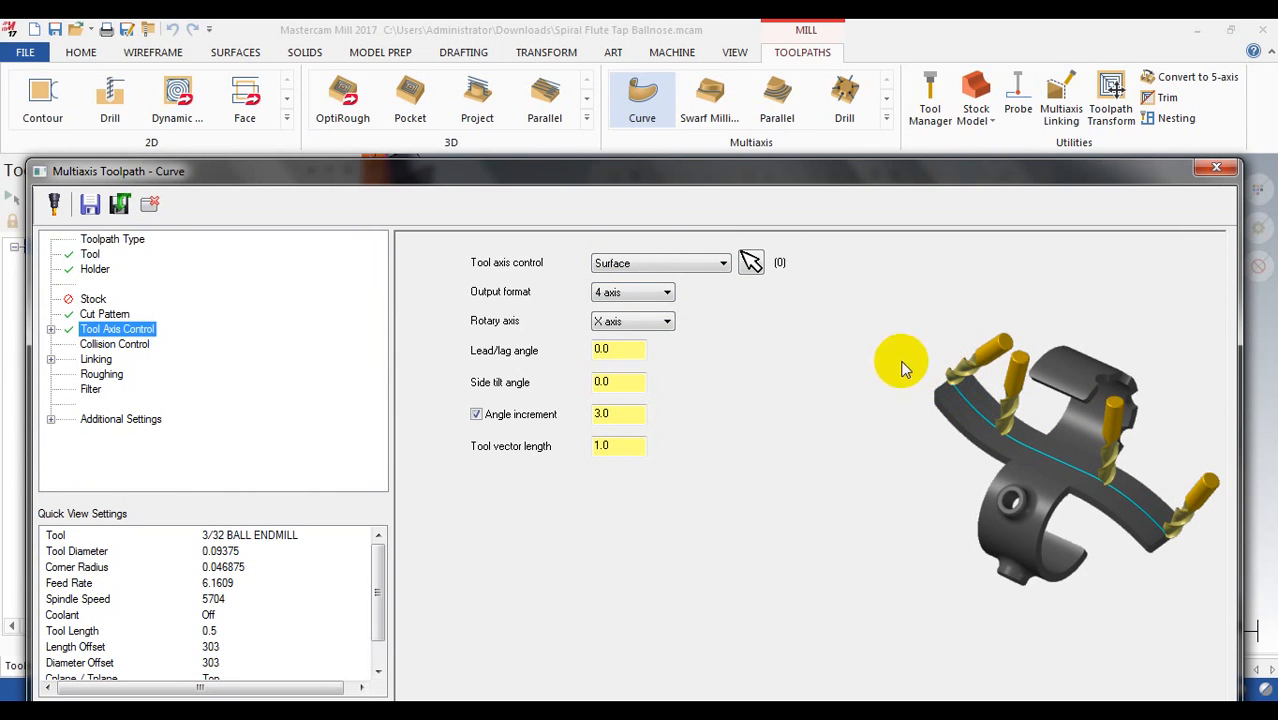
pyautogui.click(750, 262)
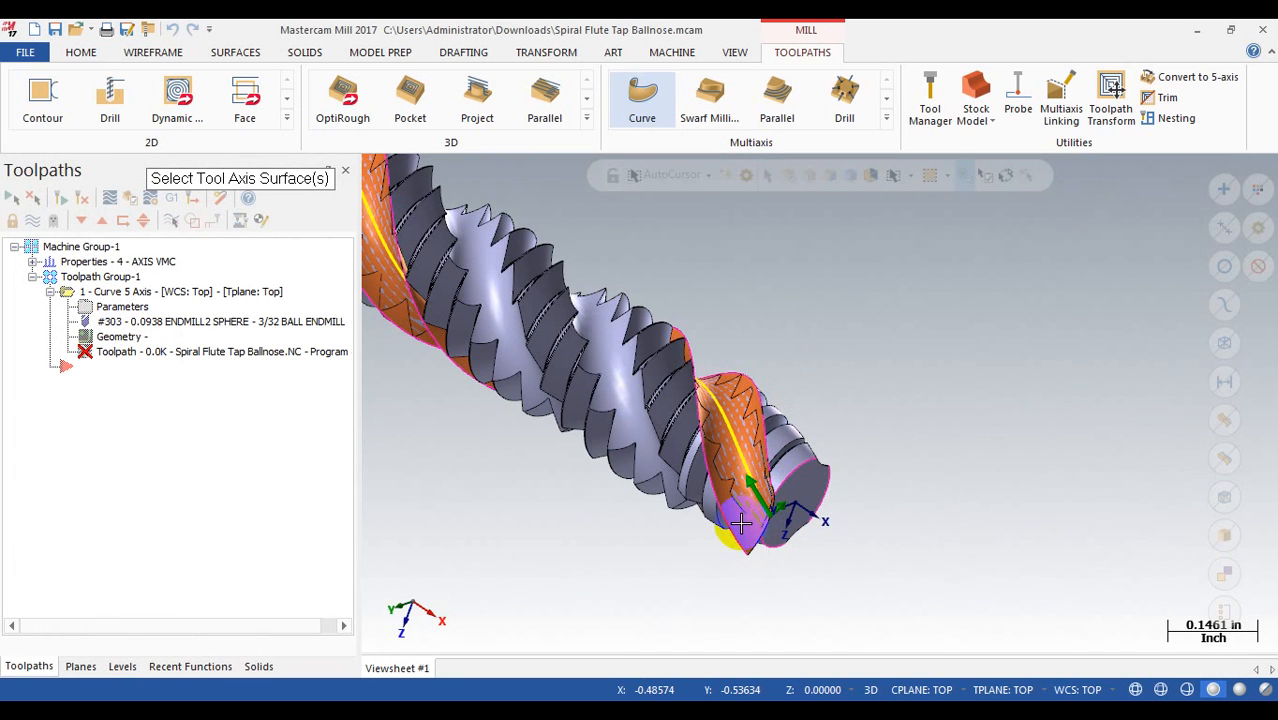
pyautogui.scroll(4, 750, 524)
pyautogui.click(756, 522)
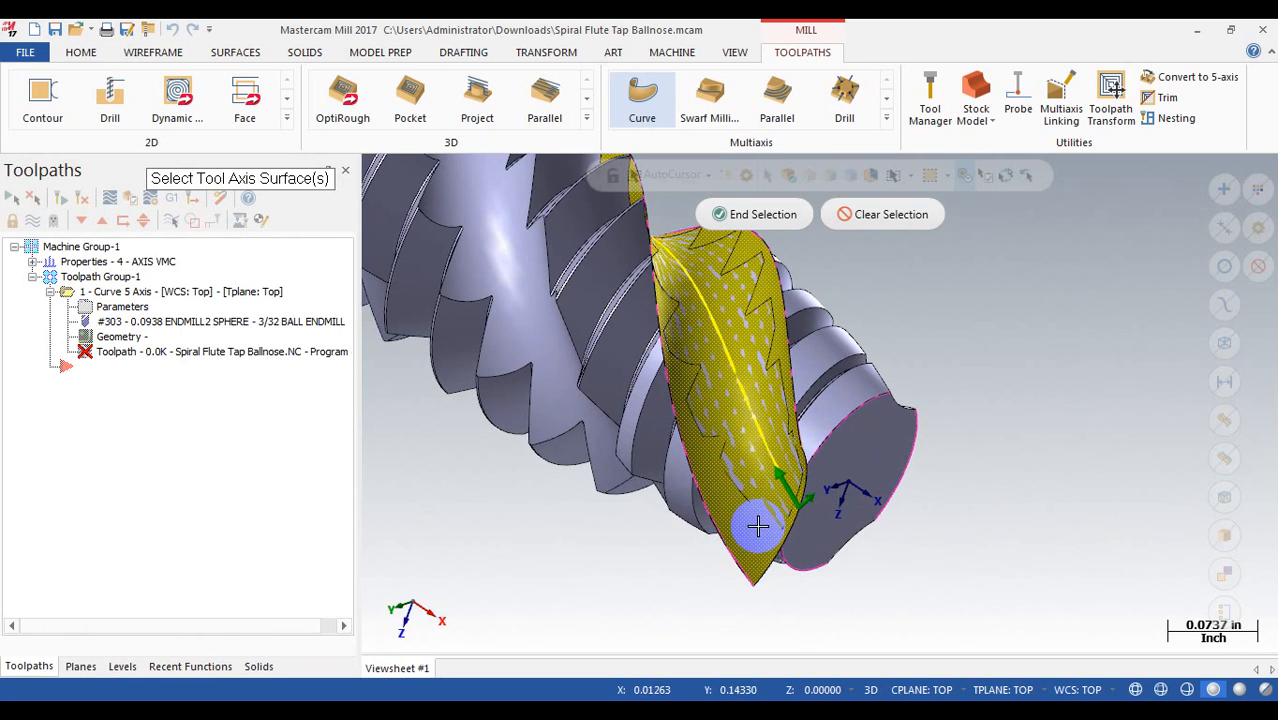
pyautogui.click(755, 214)
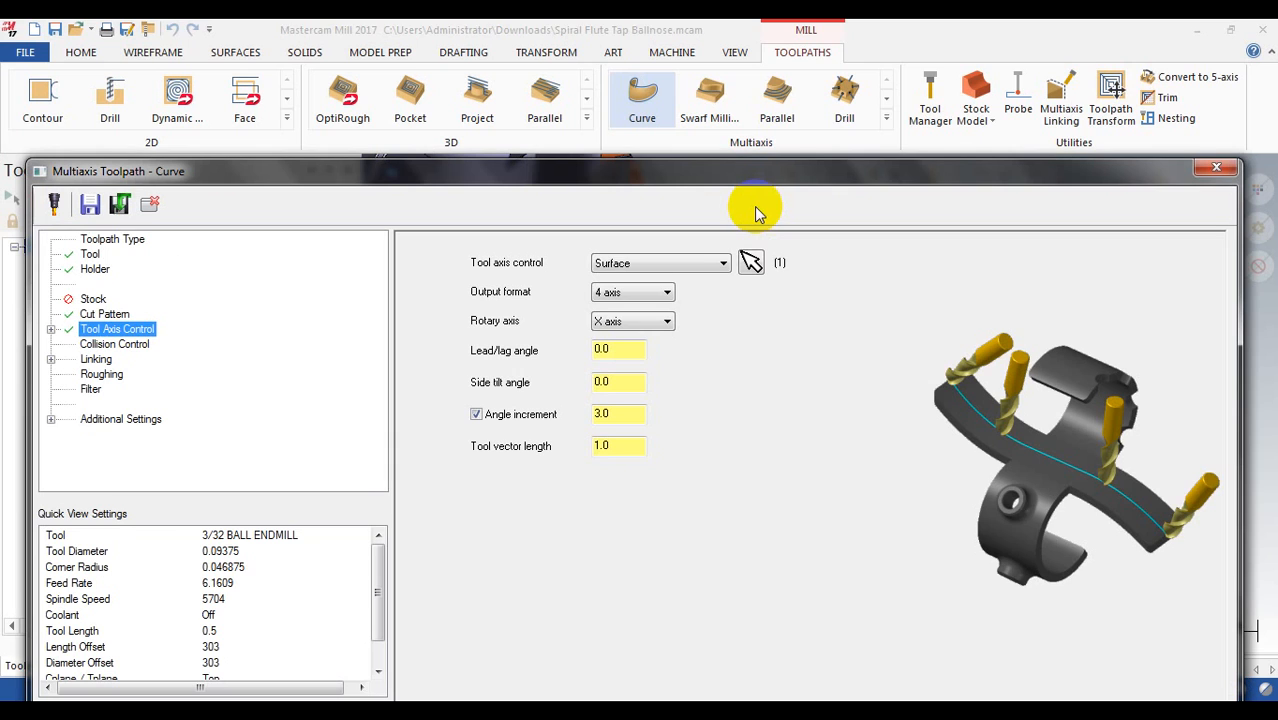
# - Review the output format, rotary axis, lead/lag angle and side tilt angle of the tool axis control
pyautogui.click(662, 293)
pyautogui.click(660, 299)
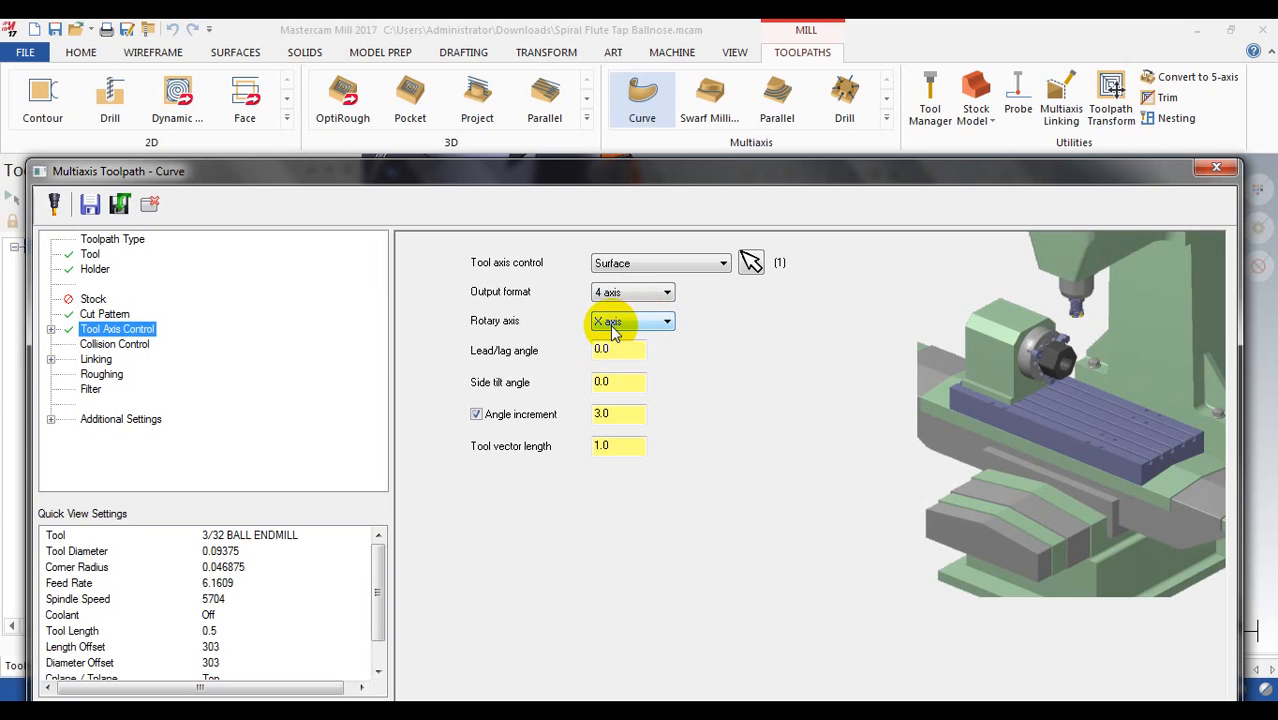
pyautogui.moveTo(621, 349)
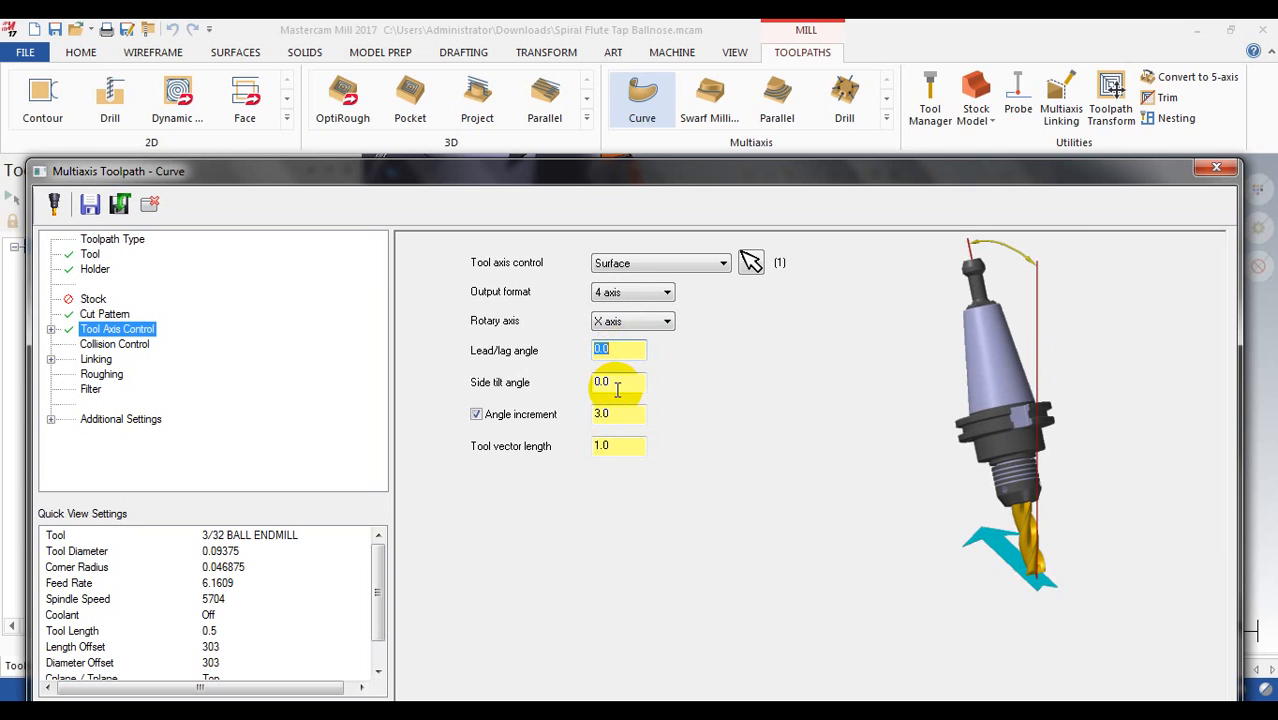
pyautogui.click(615, 382)
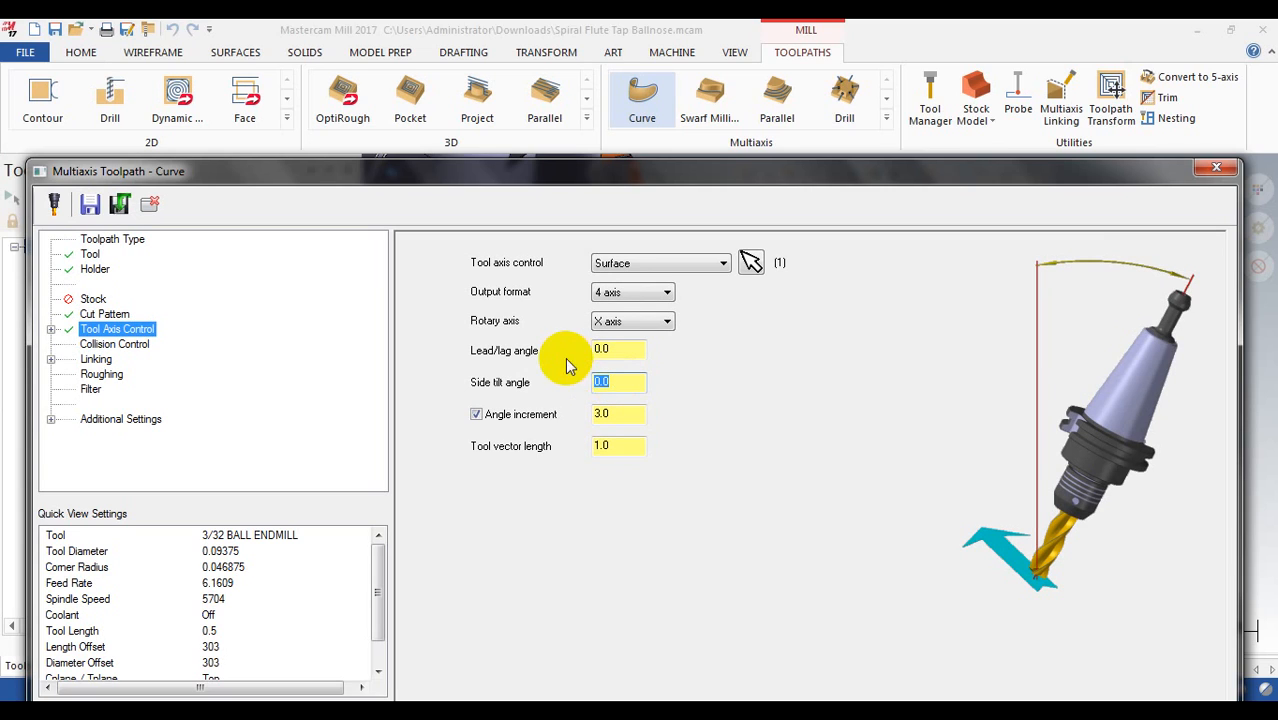
pyautogui.click(600, 381)
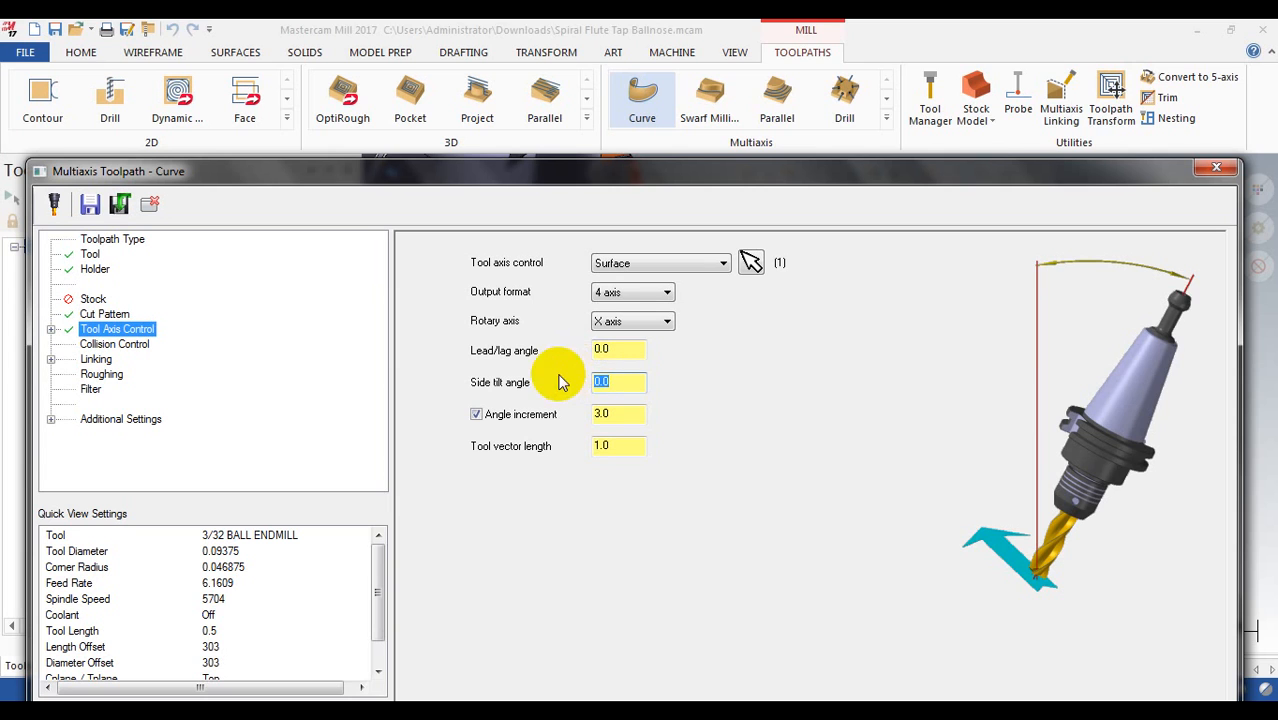
# - Examine the collision control's tip control options alongside the tool axis control settings and the drive curve on the flute surface
pyautogui.click(110, 344)
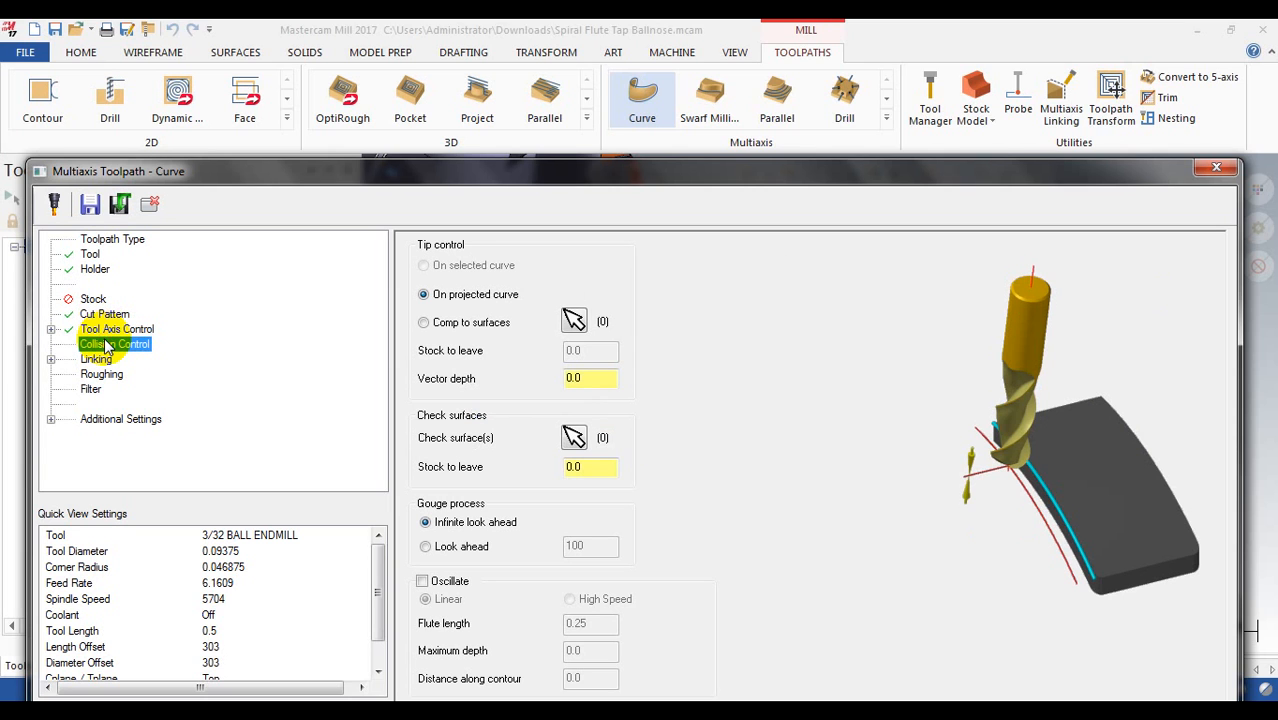
pyautogui.moveTo(595, 178); pyautogui.dragTo(636, 60)
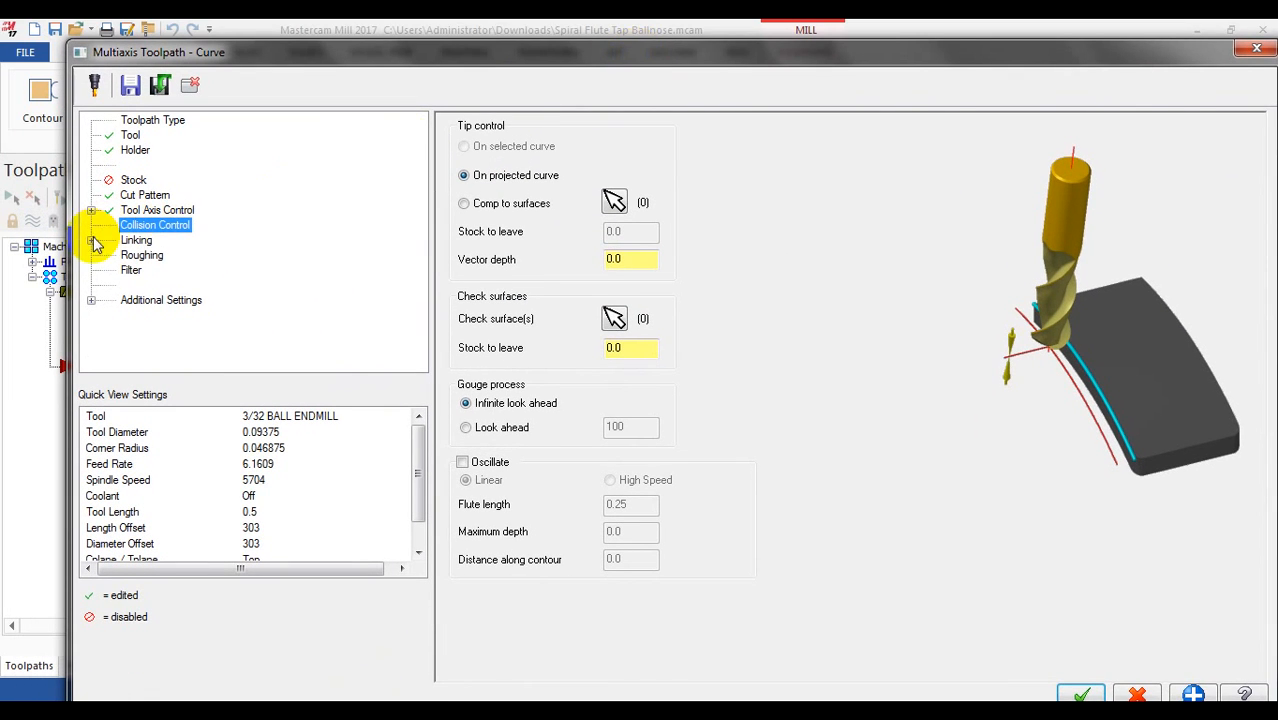
pyautogui.click(160, 211)
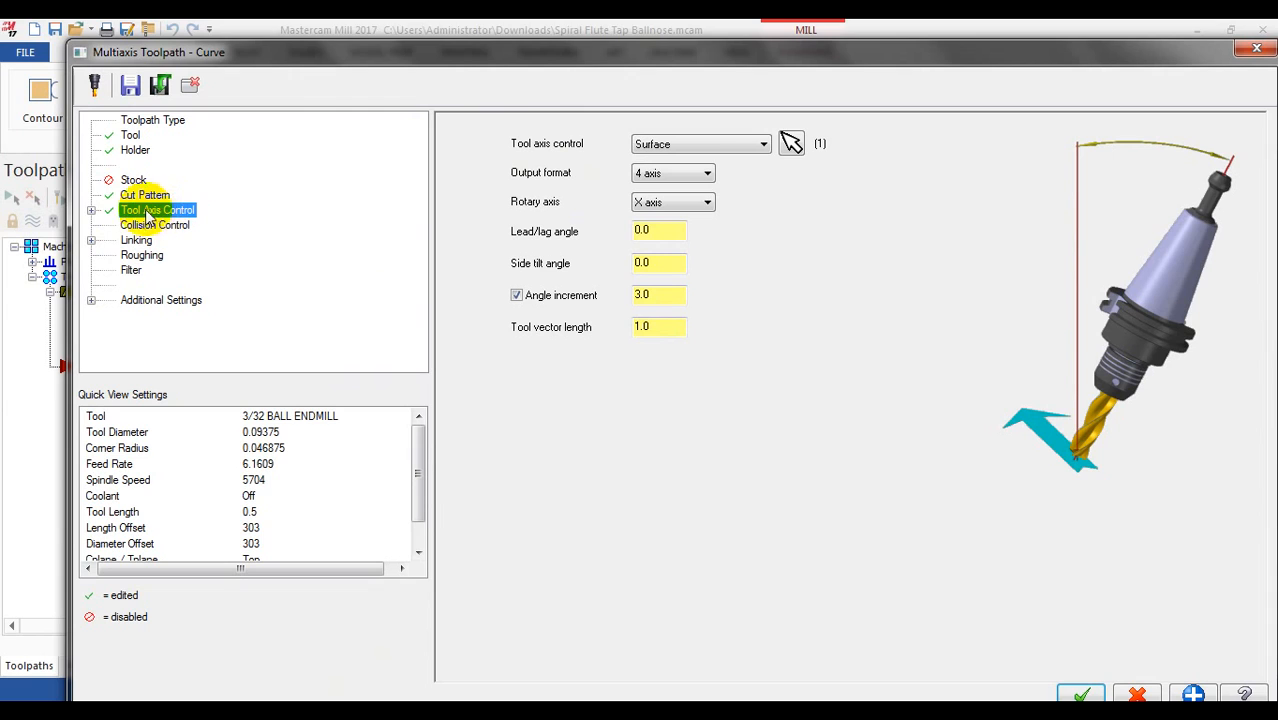
pyautogui.click(155, 226)
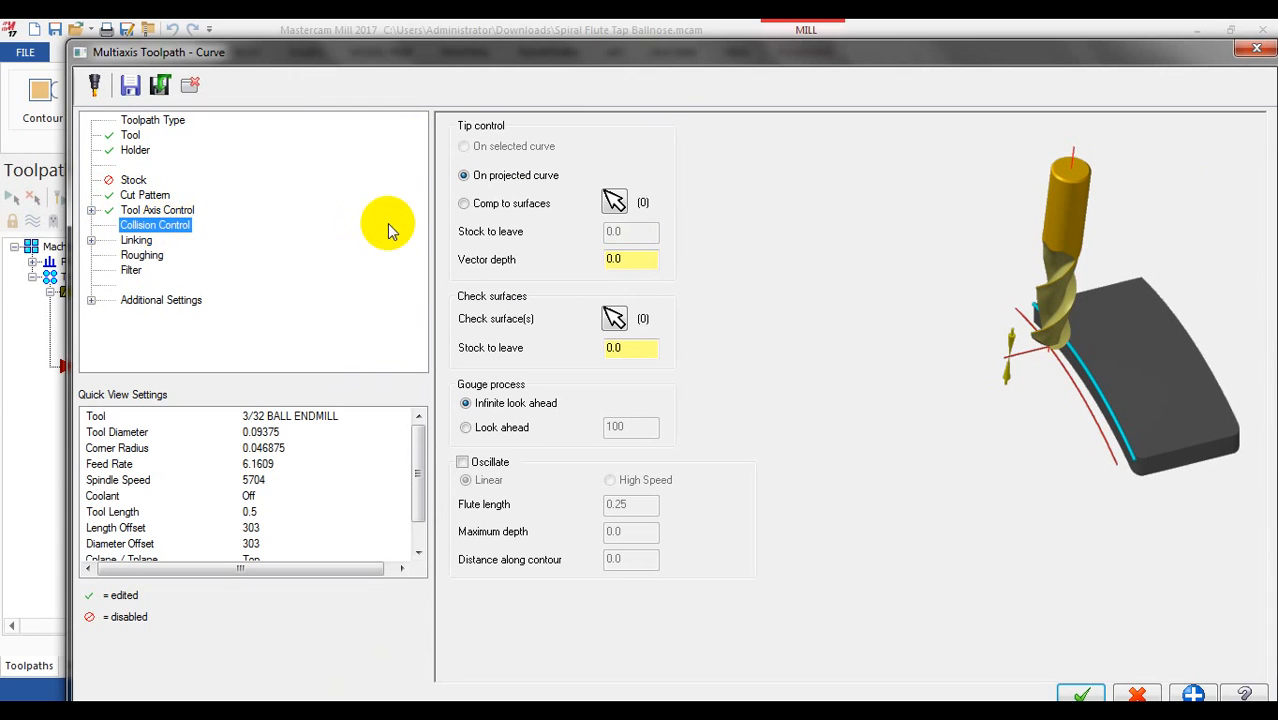
pyautogui.moveTo(560, 52); pyautogui.dragTo(530, 395)
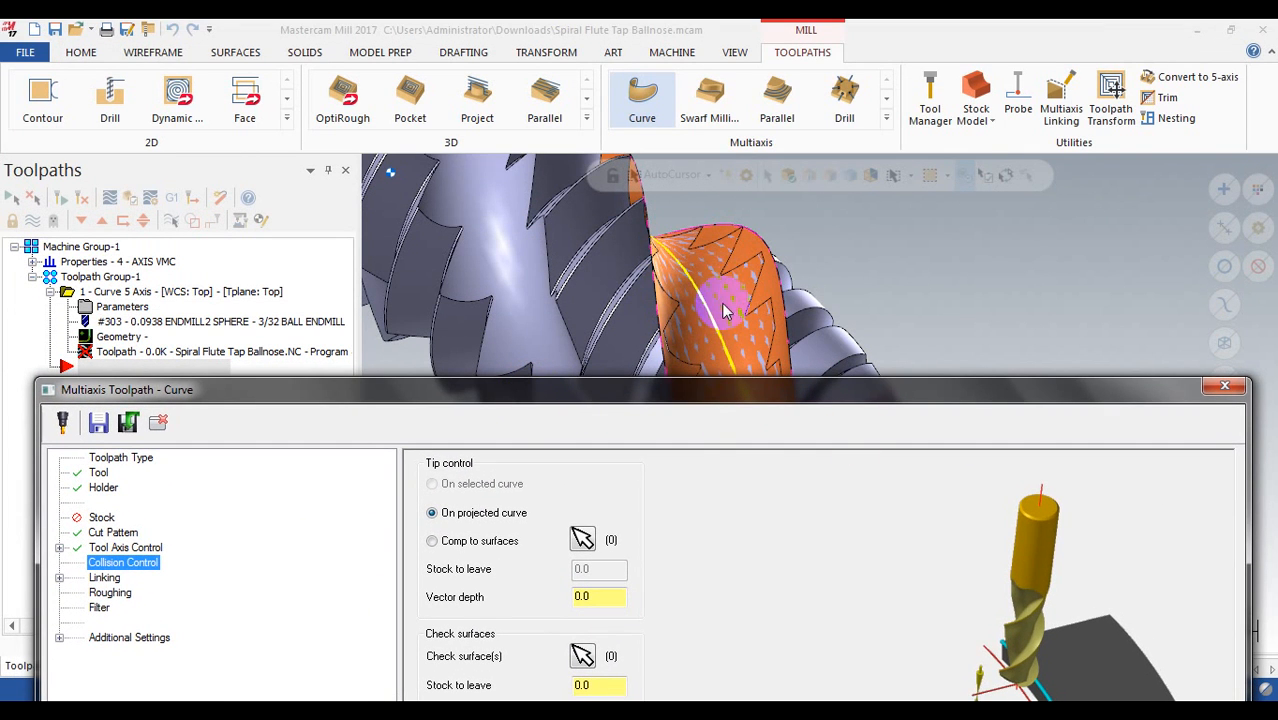
pyautogui.moveTo(702, 392); pyautogui.dragTo(728, 185)
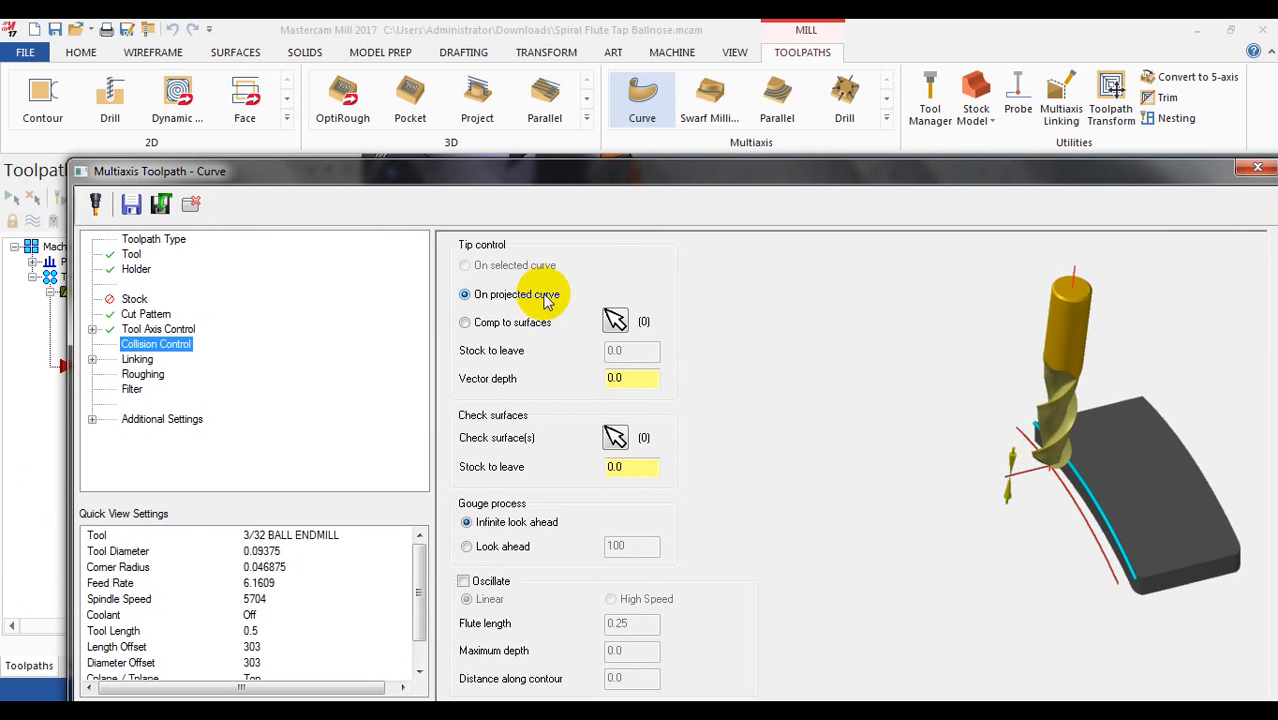
pyautogui.moveTo(676, 174); pyautogui.dragTo(581, 419)
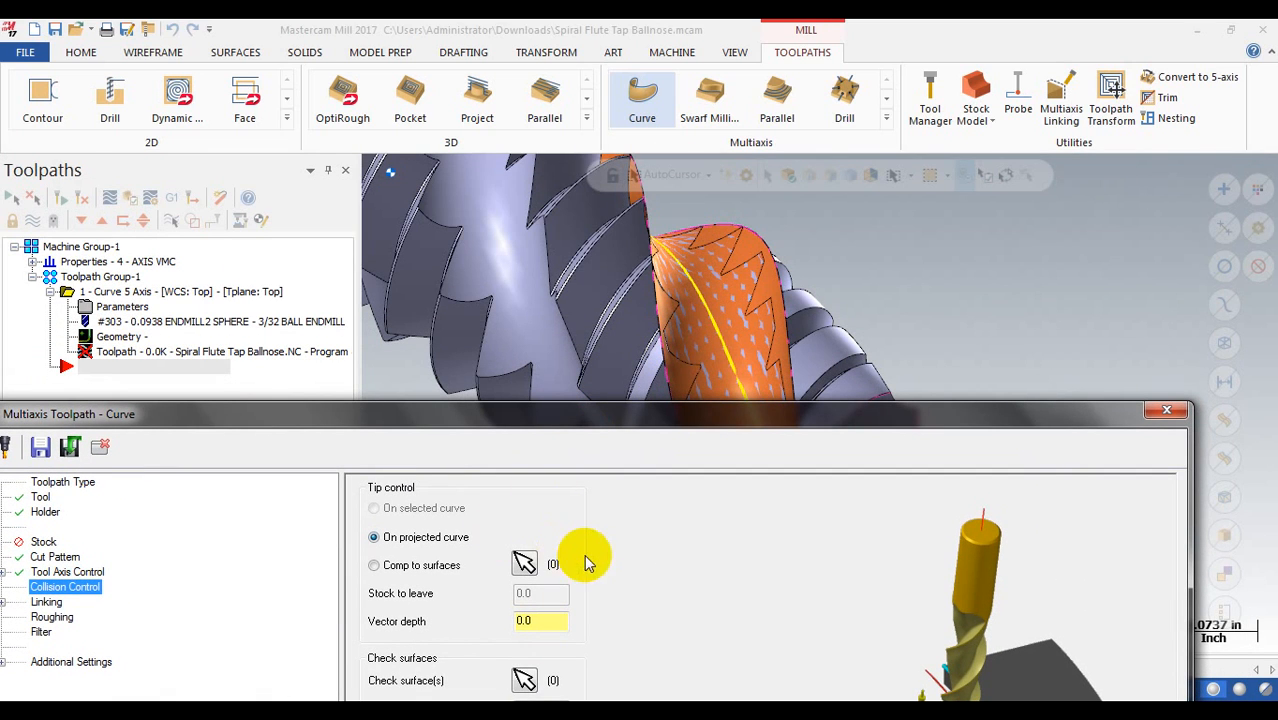
pyautogui.click(68, 572)
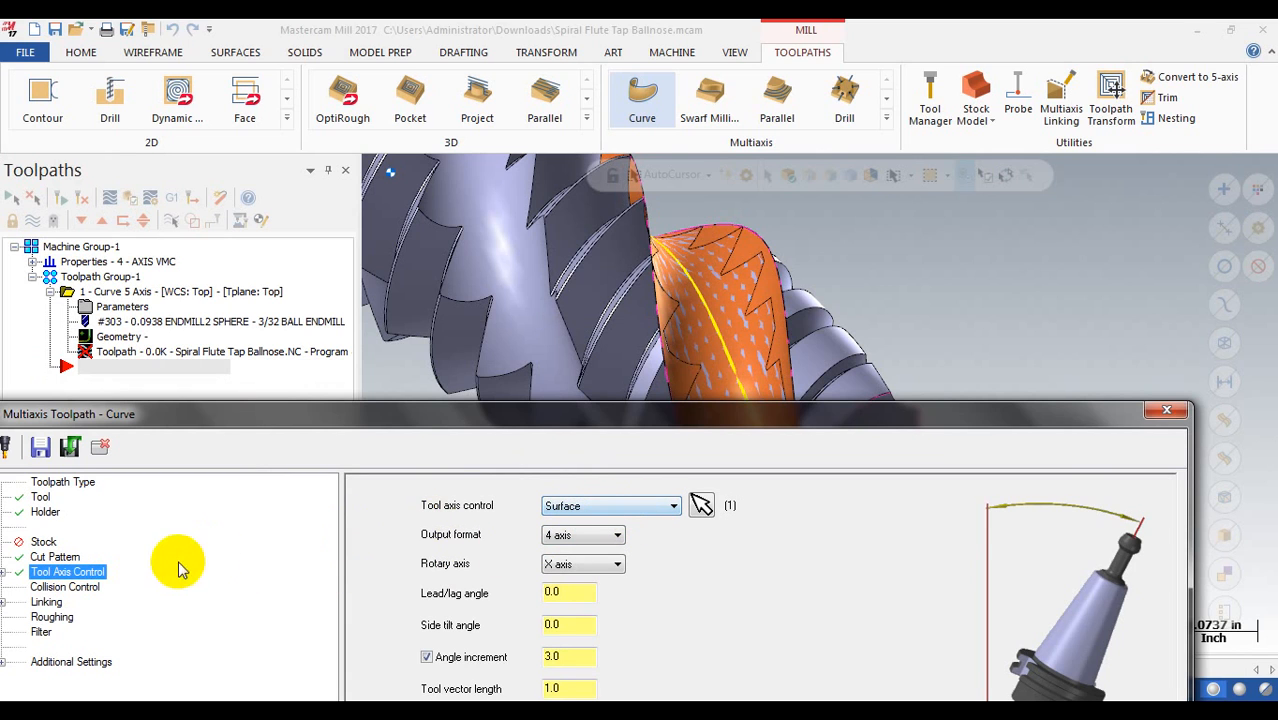
# - Try a vector depth of 0.1 for the tip control in the collision control settings
pyautogui.click(95, 588)
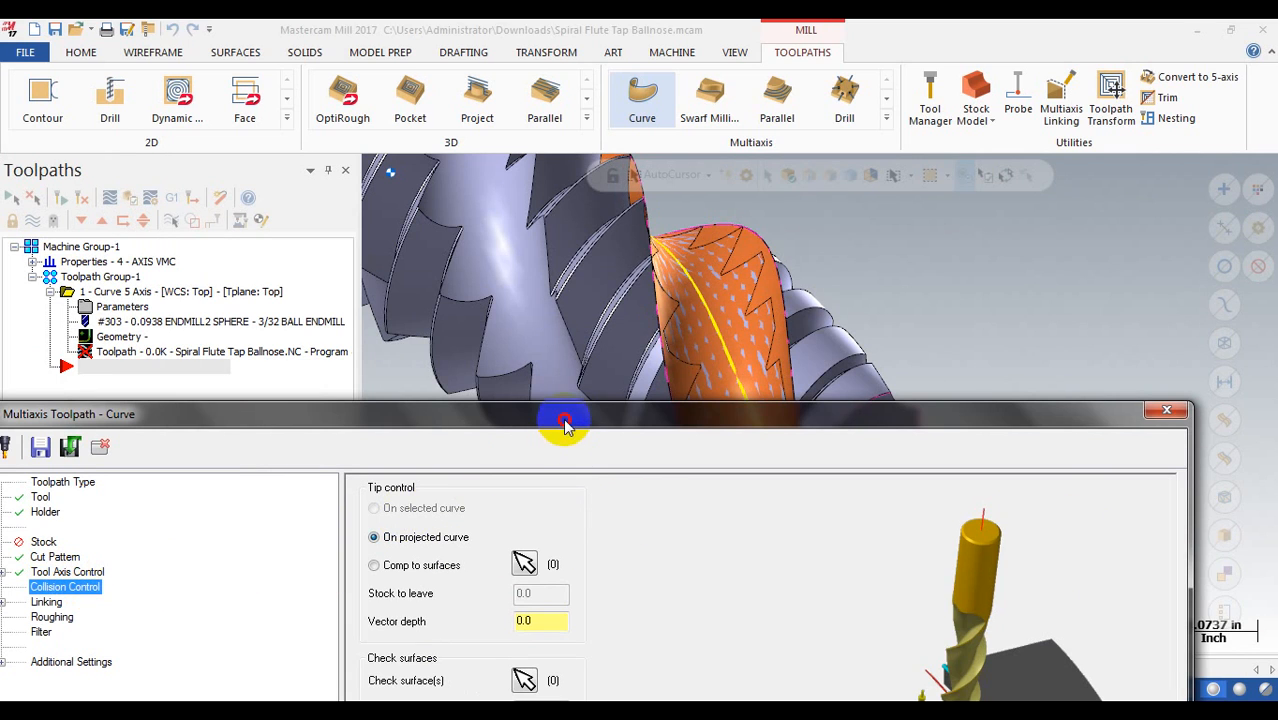
pyautogui.moveTo(565, 425); pyautogui.dragTo(605, 218)
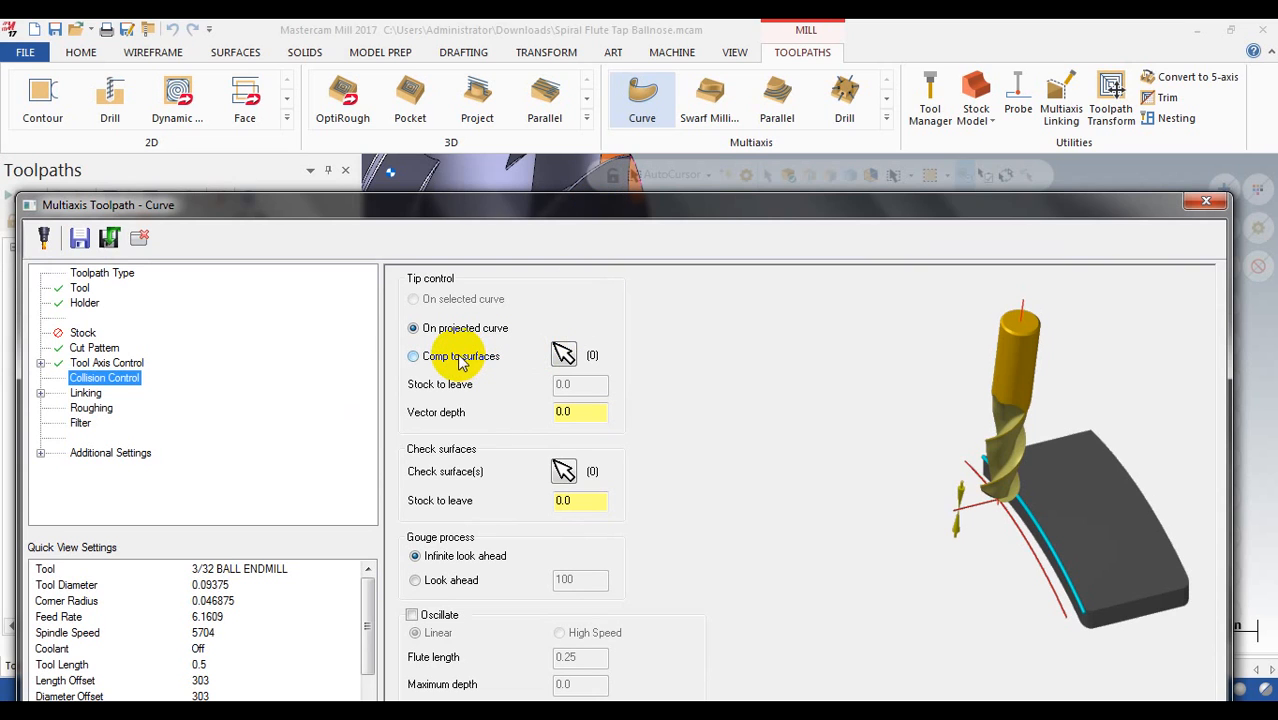
pyautogui.moveTo(679, 205); pyautogui.dragTo(687, 400)
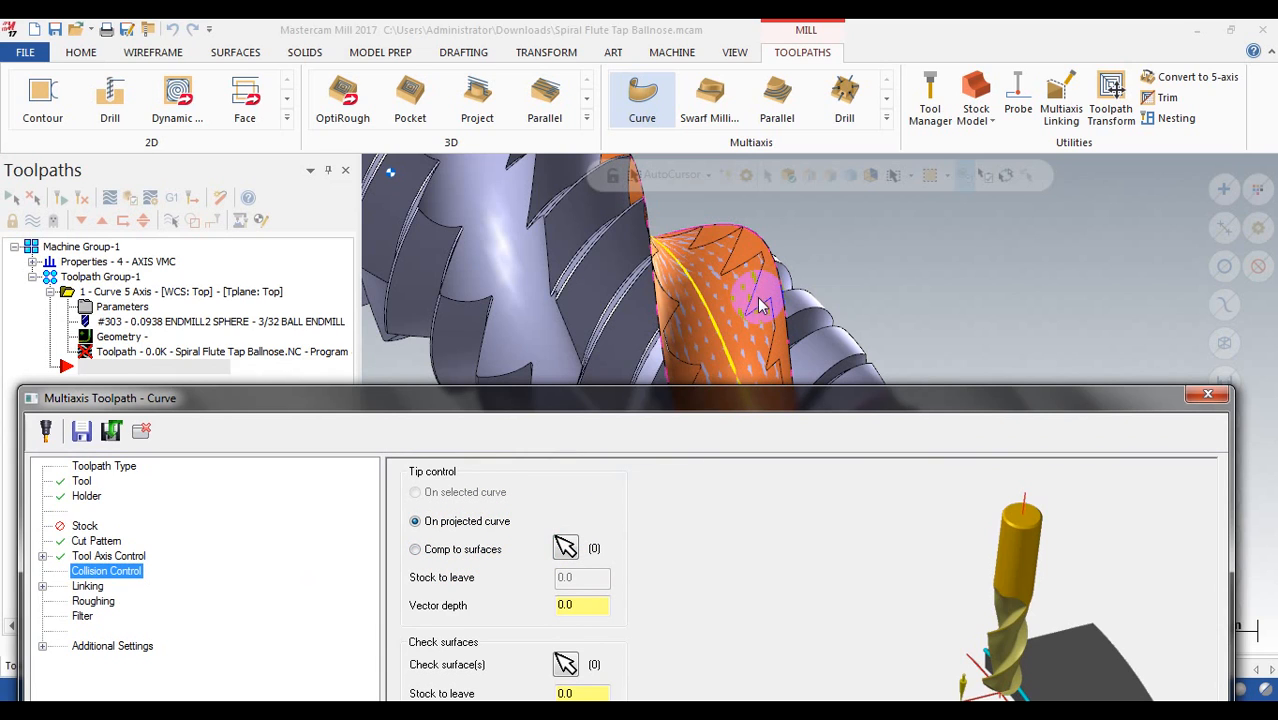
pyautogui.moveTo(596, 402); pyautogui.dragTo(623, 131)
pyautogui.doubleClick(611, 336)
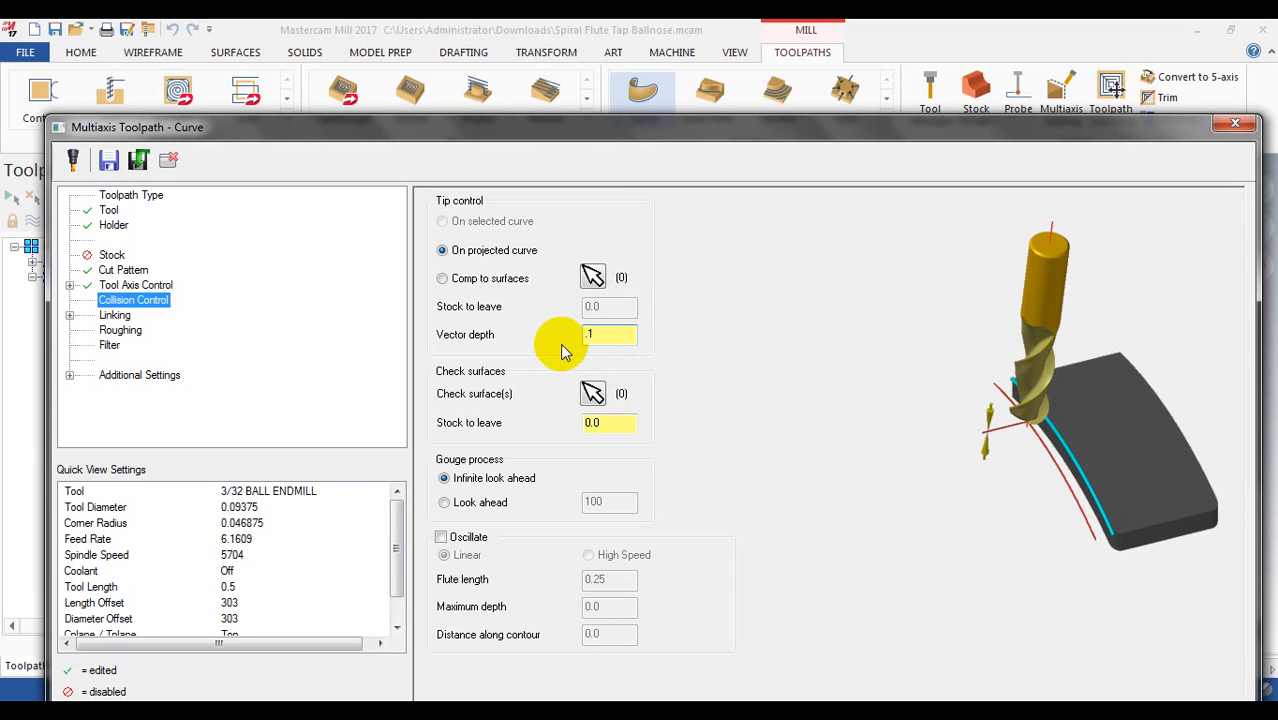
pyautogui.click(604, 427)
pyautogui.click(612, 335)
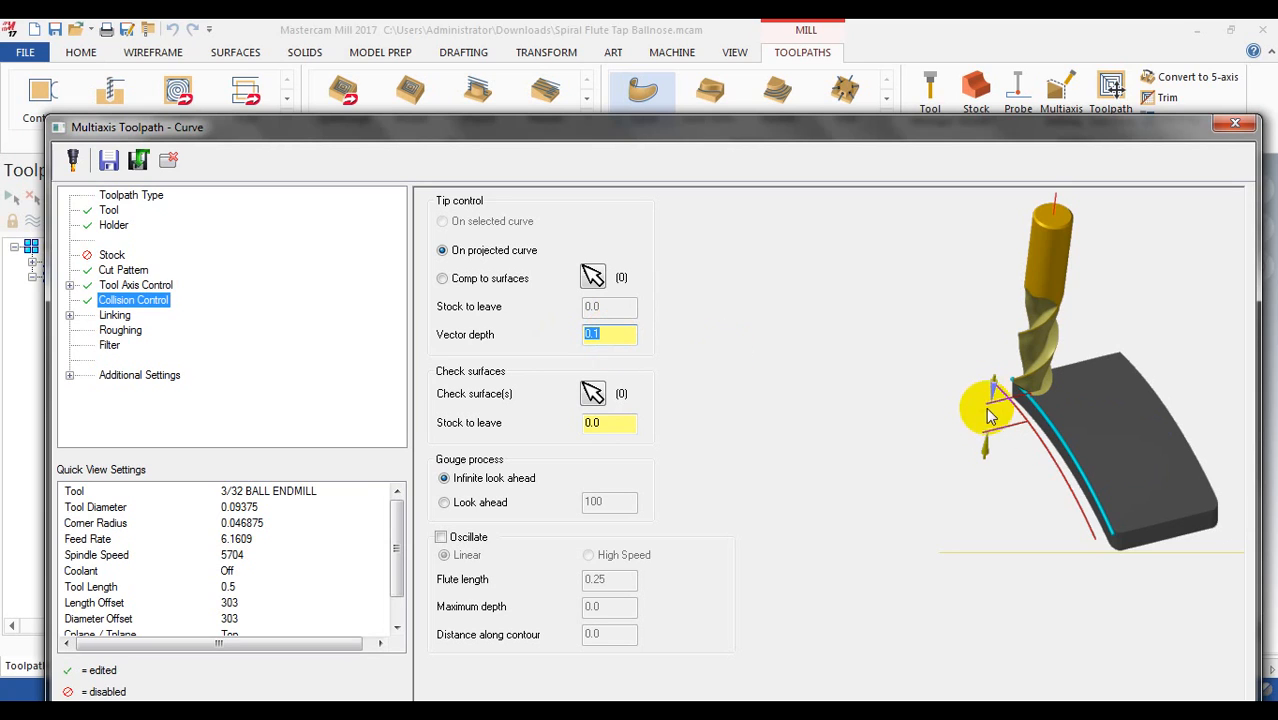
pyautogui.click(597, 334)
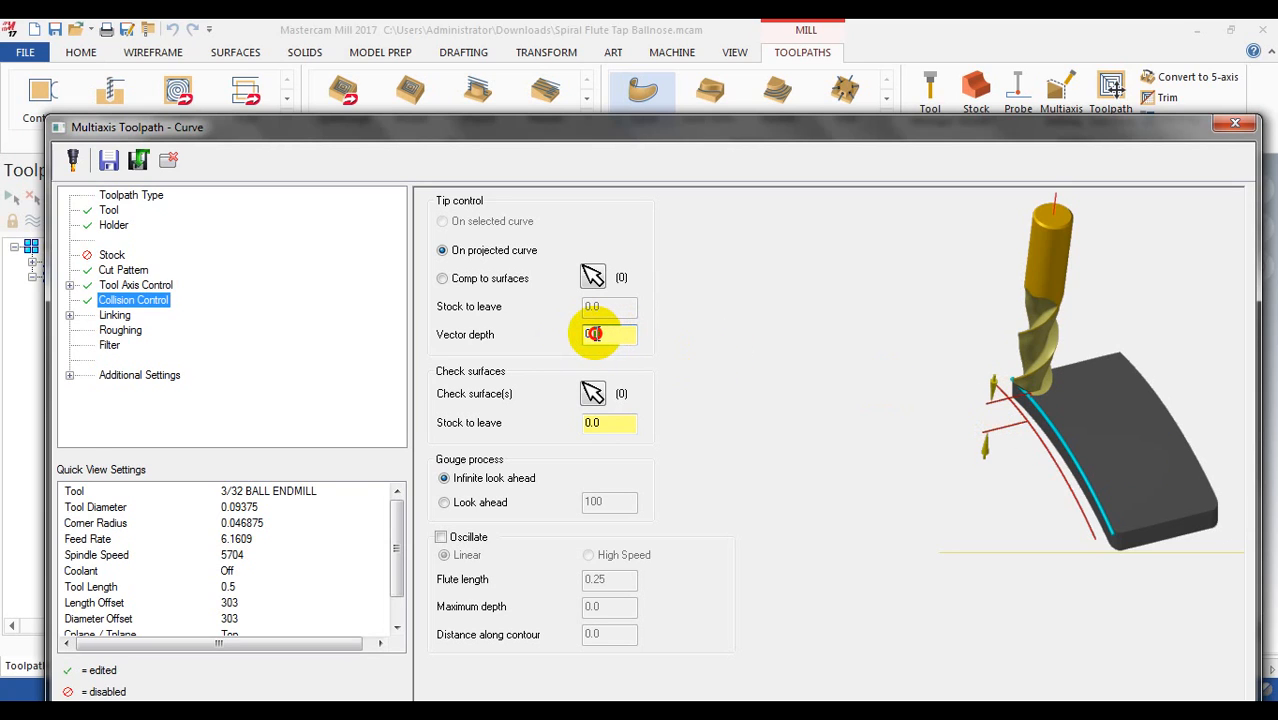
# - Try a negative vector depth of -0.02 for the tip control
pyautogui.moveTo(593, 334); pyautogui.dragTo(583, 334)
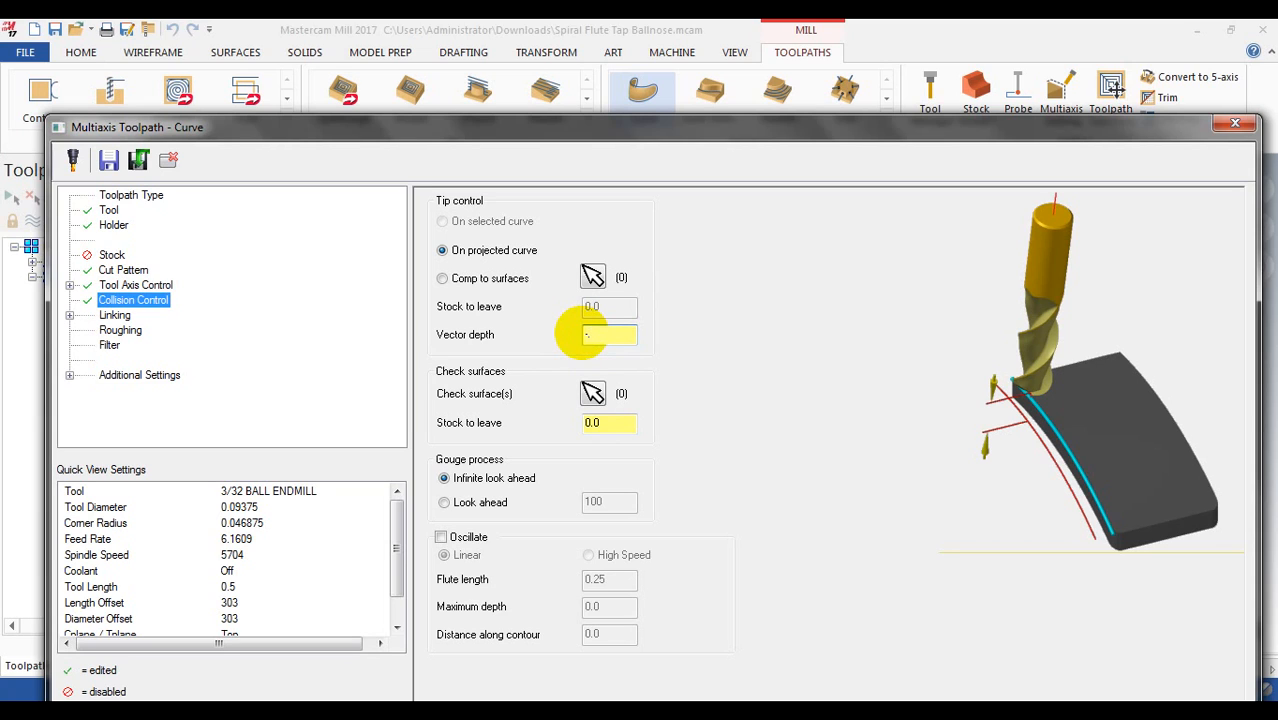
pyautogui.write('.02')
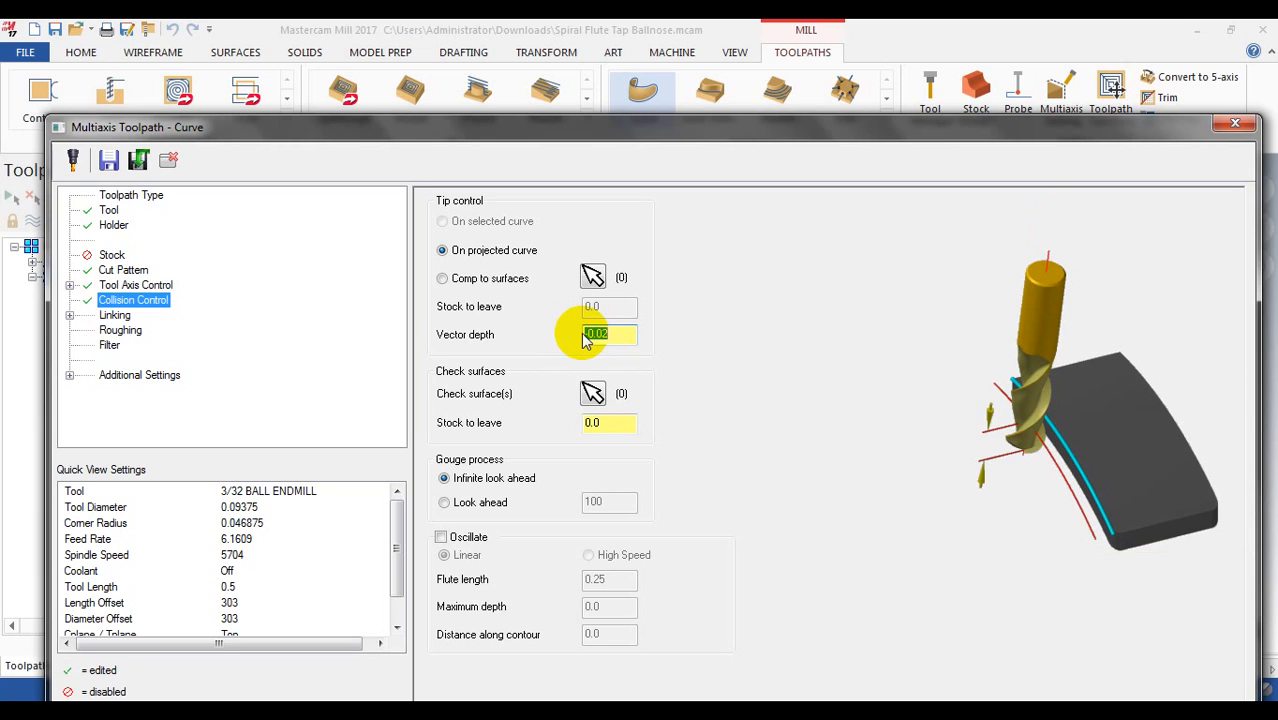
pyautogui.moveTo(583, 334)
pyautogui.mouseDown()
pyautogui.moveTo(609, 337)
pyautogui.moveTo(580, 331)
pyautogui.mouseUp()
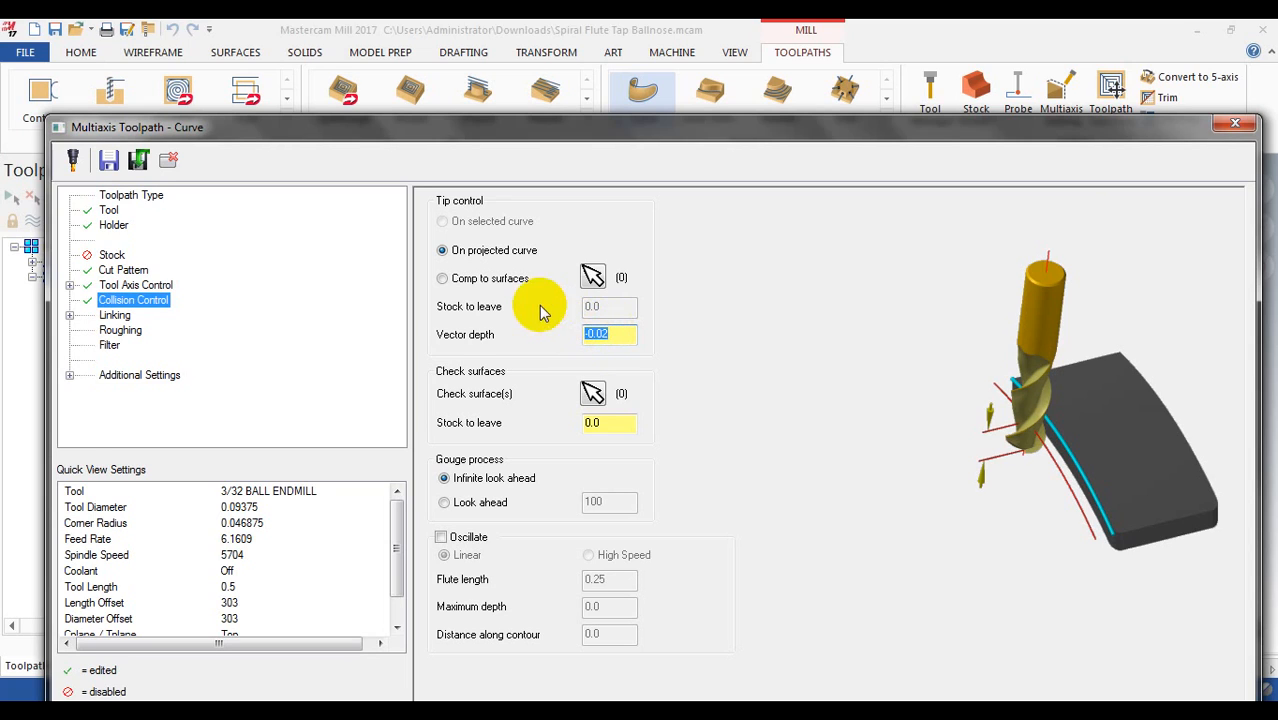
# - Set the tip control's vector depth to 0, checking it against the drive curve on the flute surface
pyautogui.click(617, 335)
pyautogui.moveTo(617, 335); pyautogui.dragTo(585, 341)
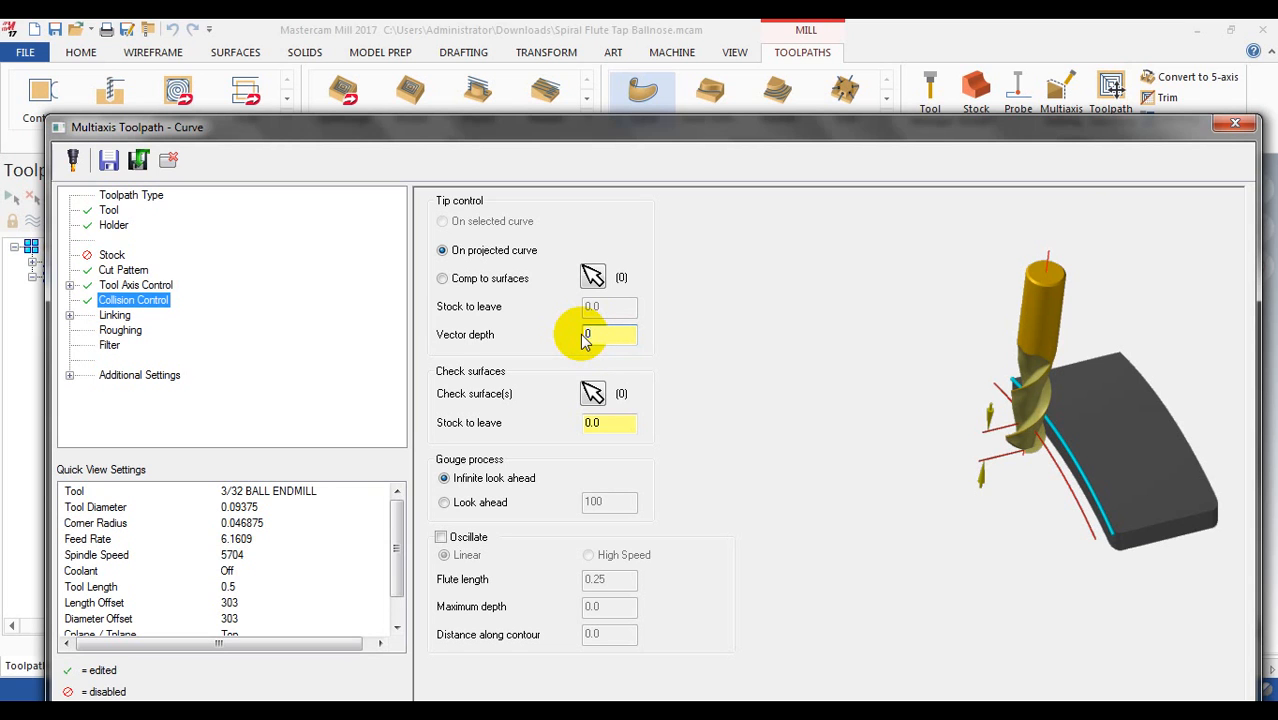
pyautogui.moveTo(691, 131); pyautogui.dragTo(622, 558)
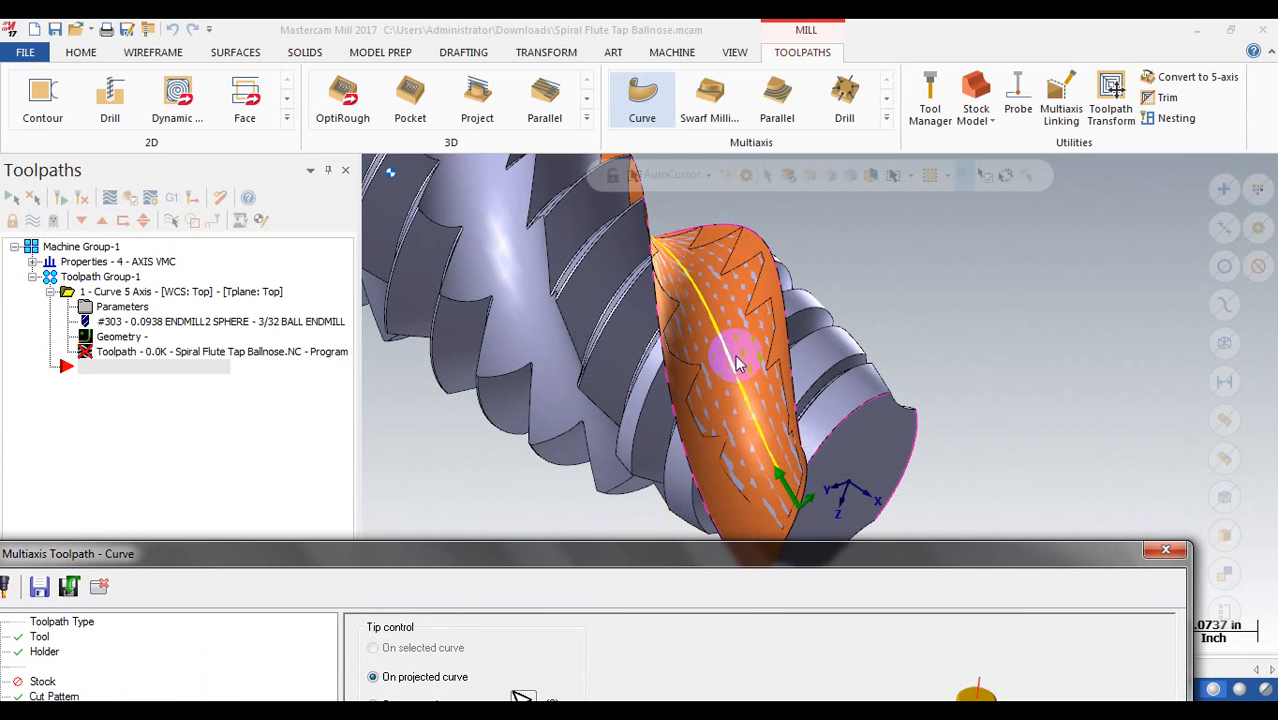
pyautogui.click(675, 560)
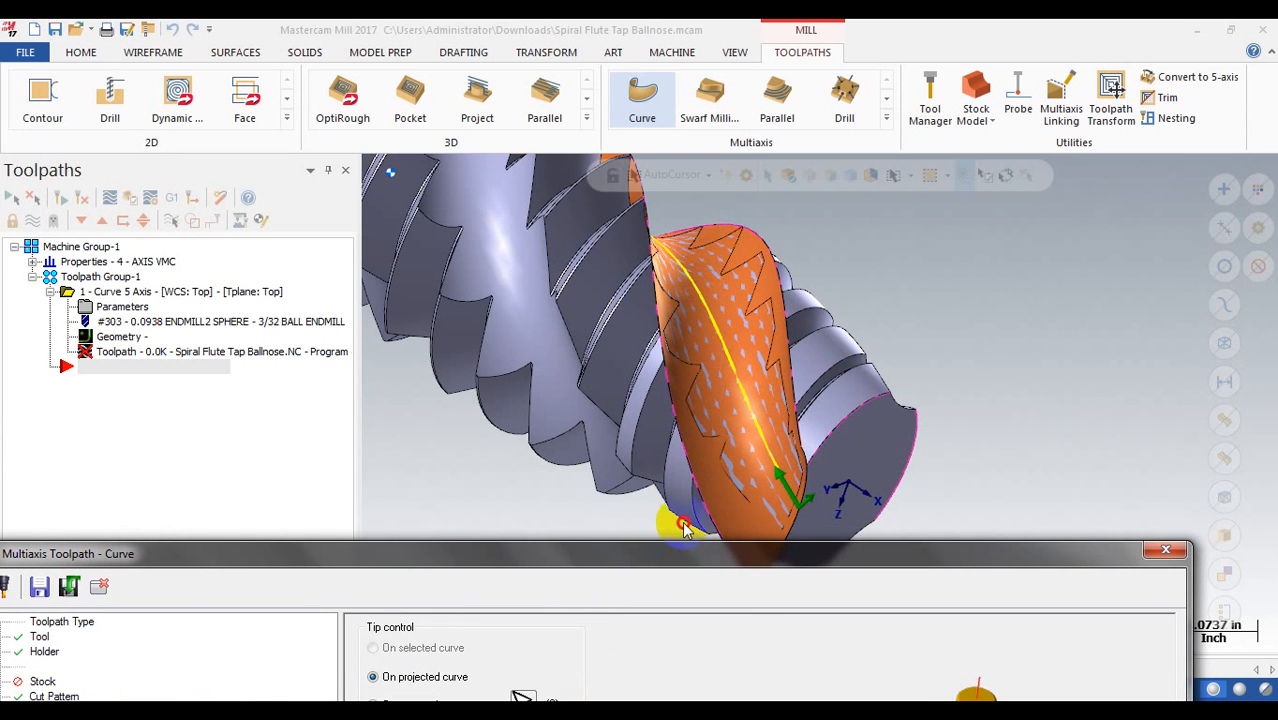
pyautogui.moveTo(675, 560); pyautogui.dragTo(792, 118)
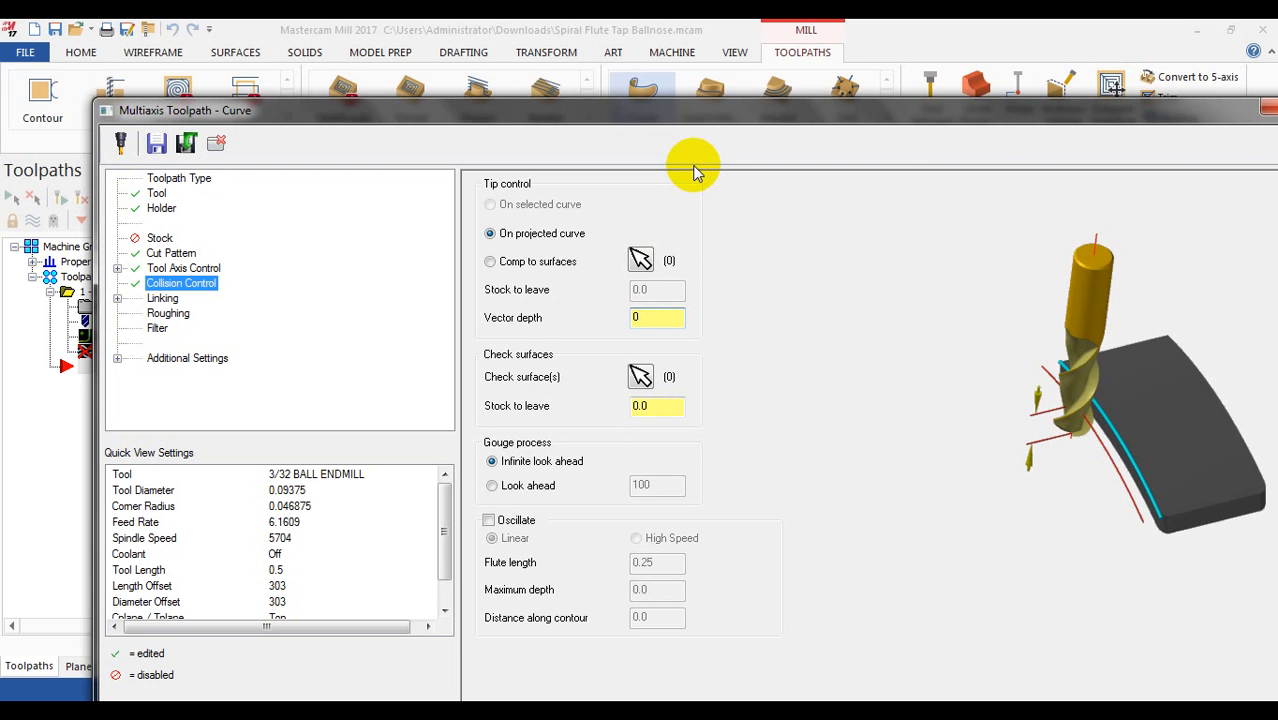
pyautogui.moveTo(770, 106); pyautogui.dragTo(785, 28)
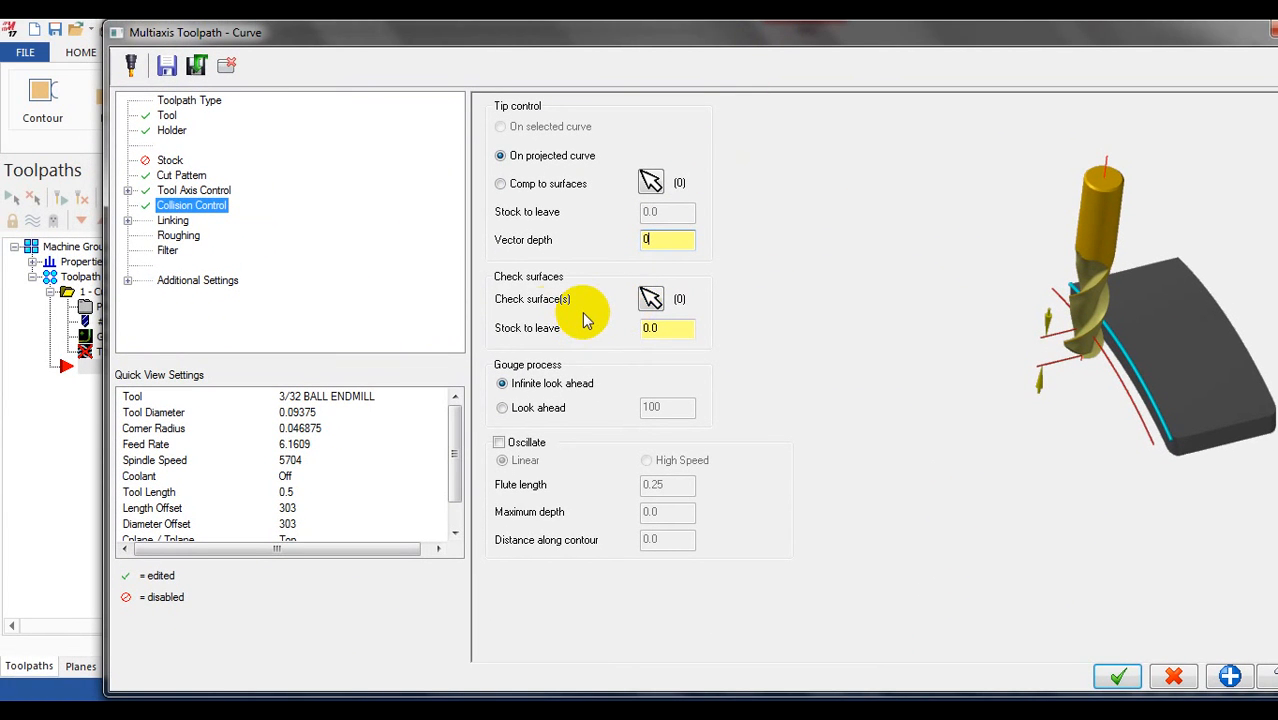
# - Review the clearance, retract and feed plane heights in the linking settings and compare them with the flute's drive curve
pyautogui.click(172, 221)
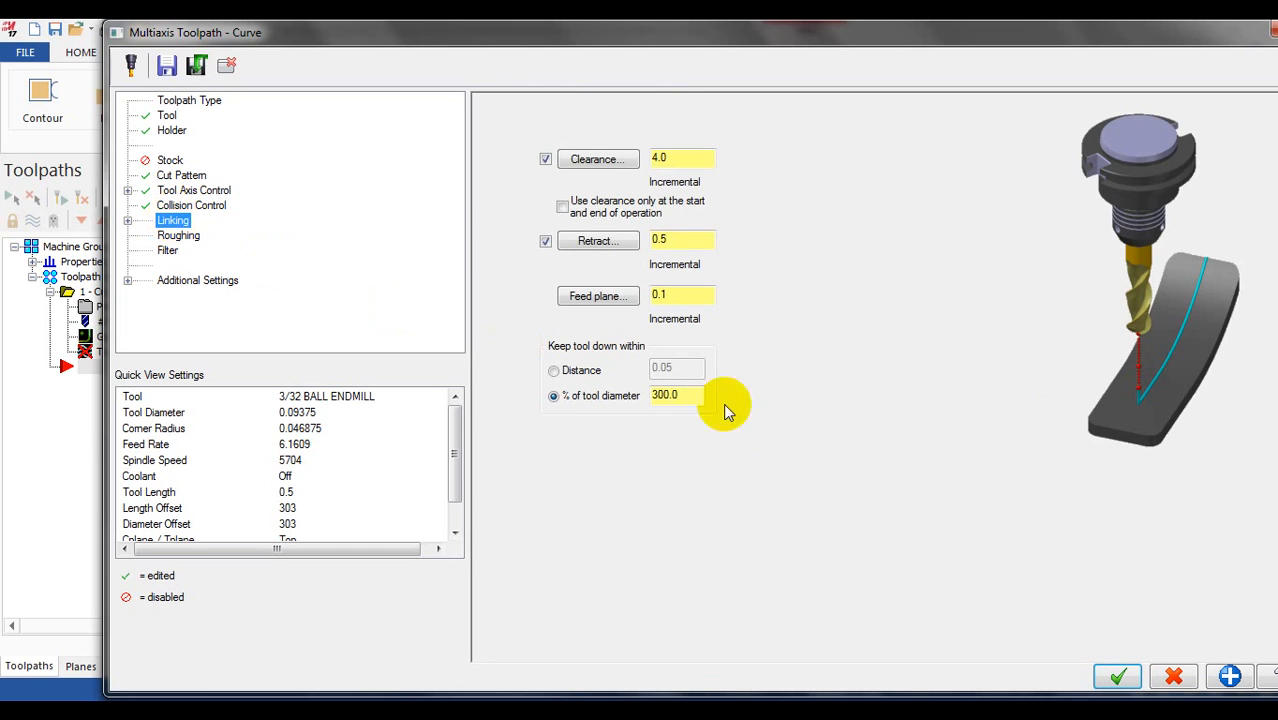
pyautogui.click(695, 296)
pyautogui.click(672, 157)
pyautogui.click(676, 241)
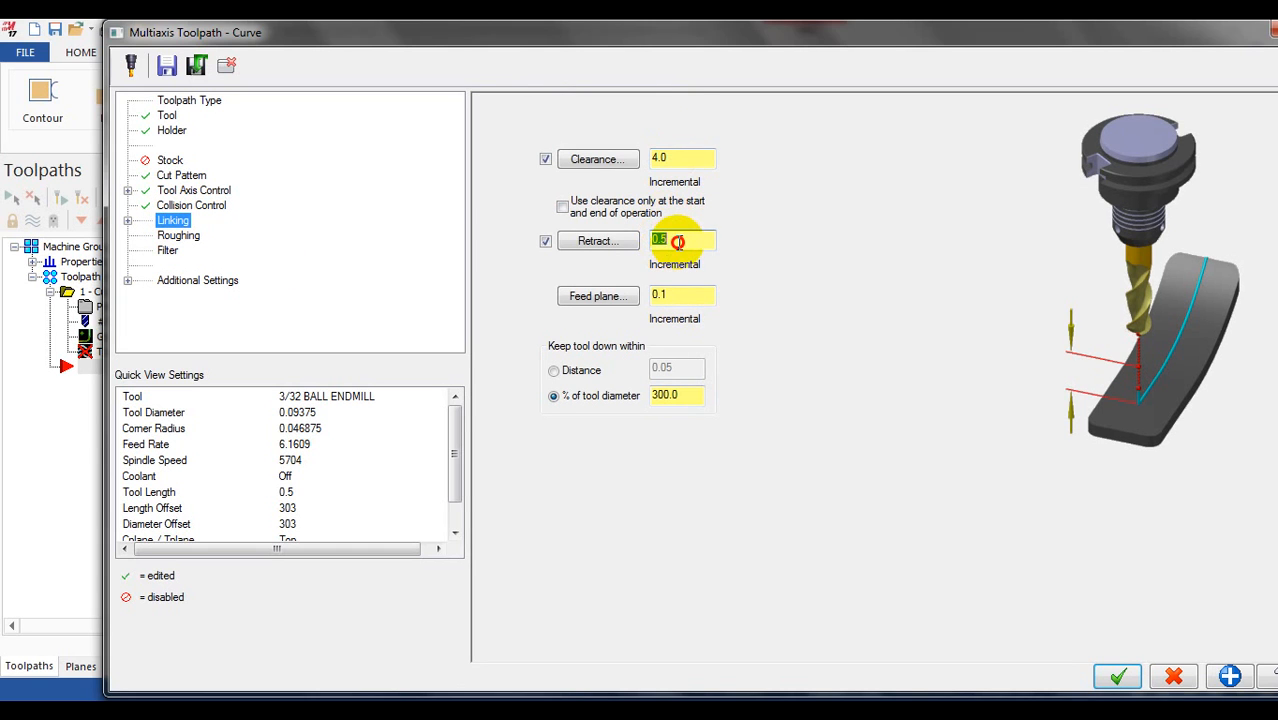
pyautogui.click(664, 295)
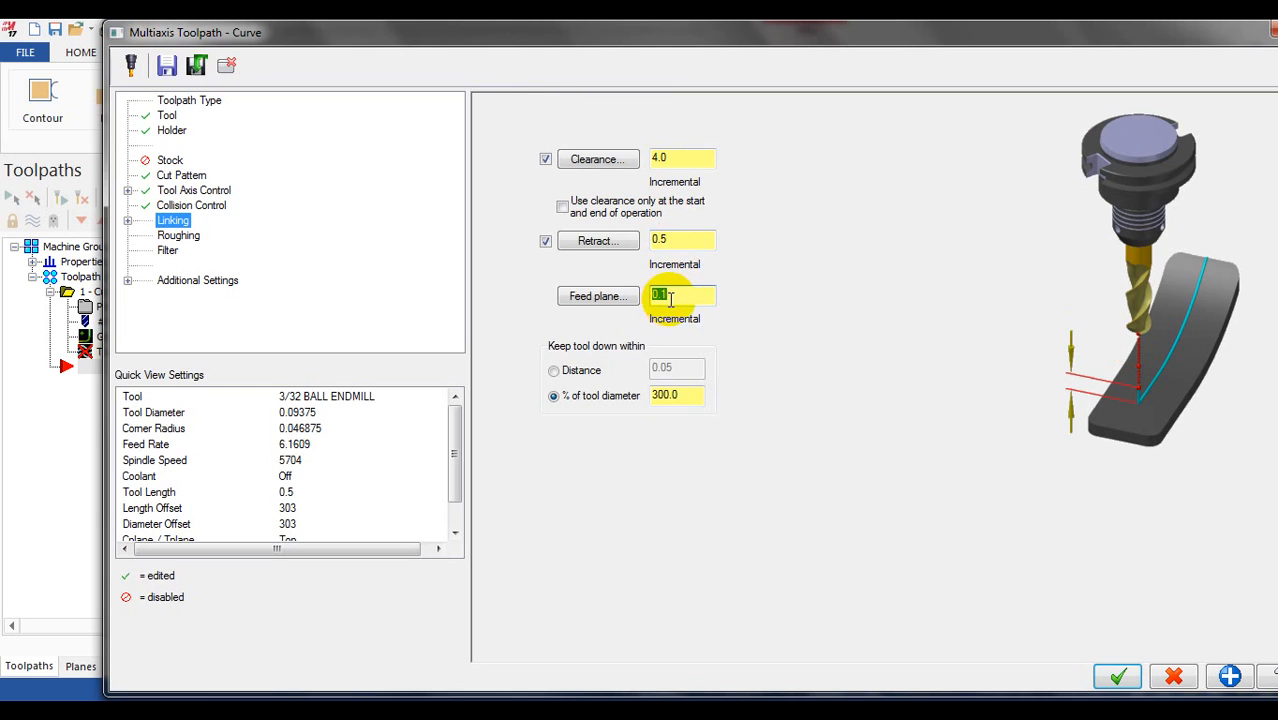
pyautogui.click(684, 241)
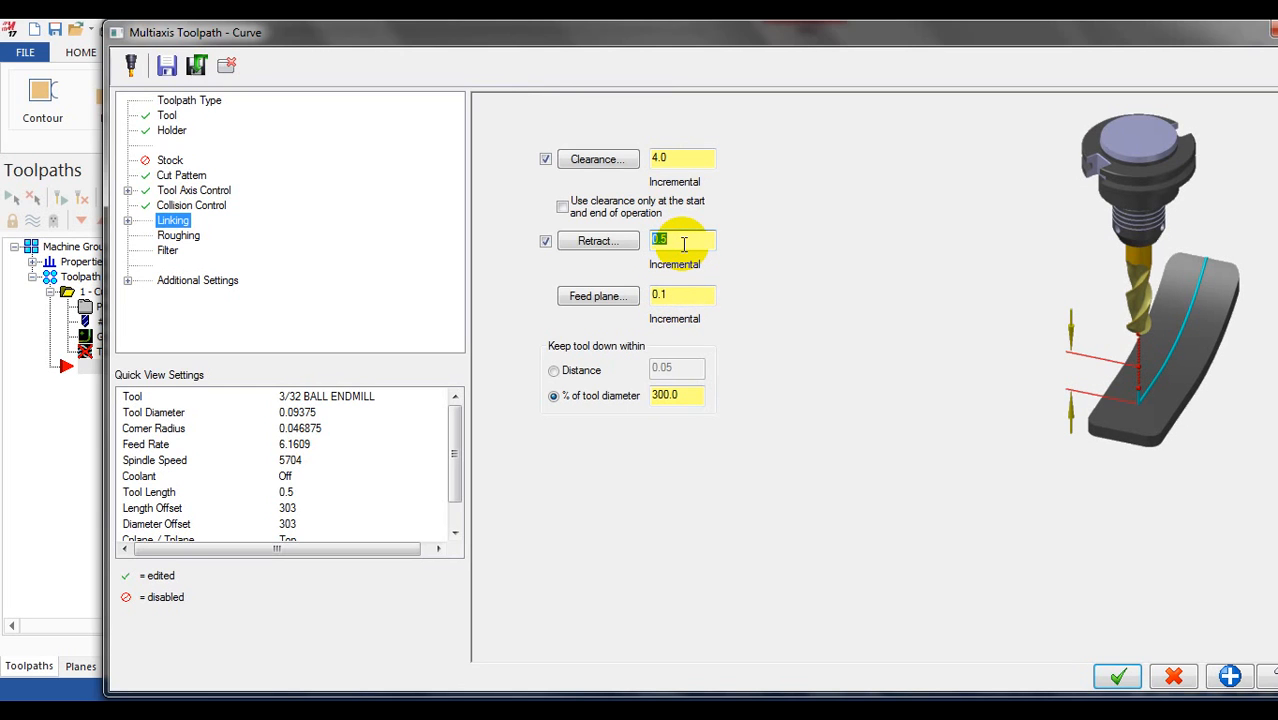
pyautogui.click(668, 157)
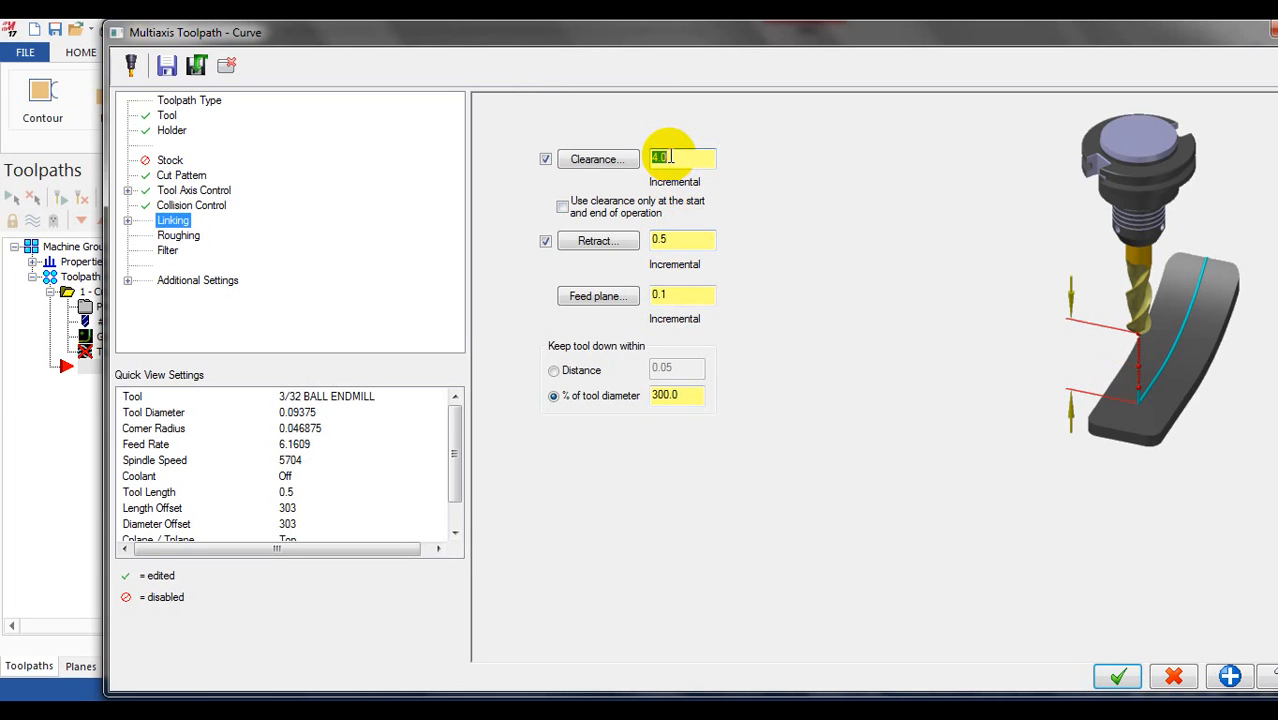
pyautogui.click(181, 237)
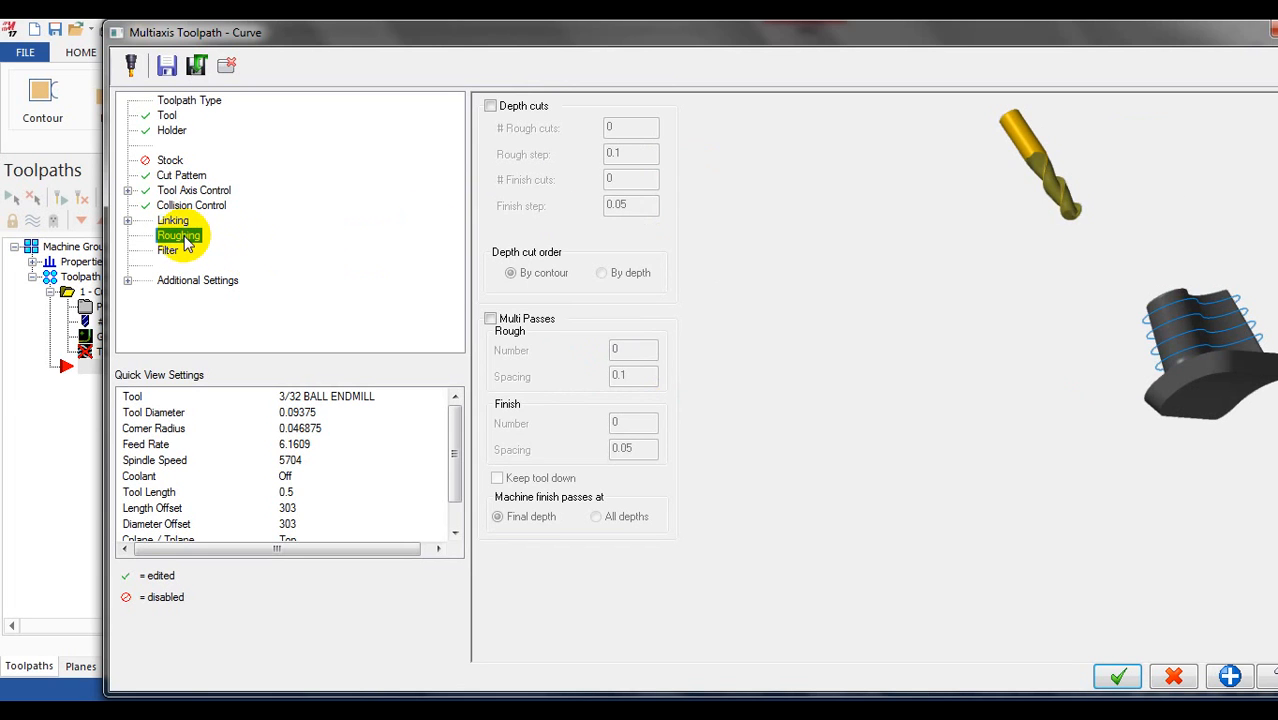
pyautogui.click(172, 220)
pyautogui.moveTo(659, 42); pyautogui.dragTo(547, 657)
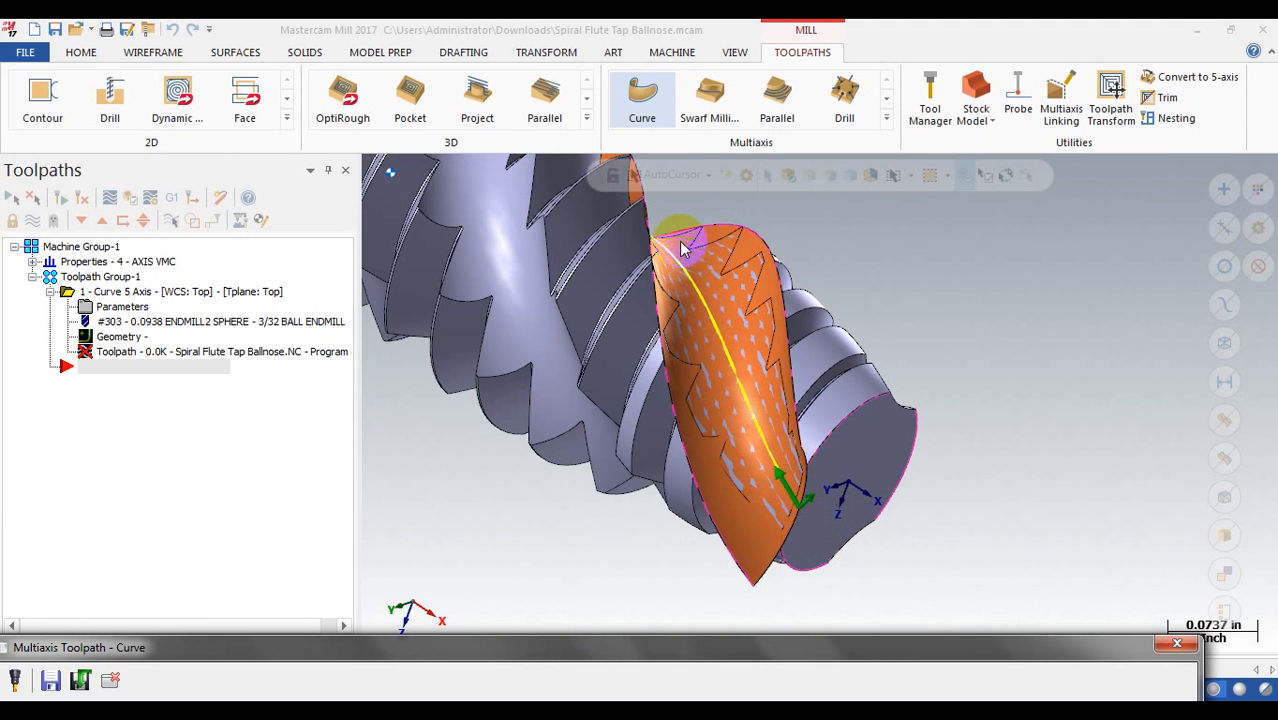
pyautogui.moveTo(736, 648); pyautogui.dragTo(812, 147)
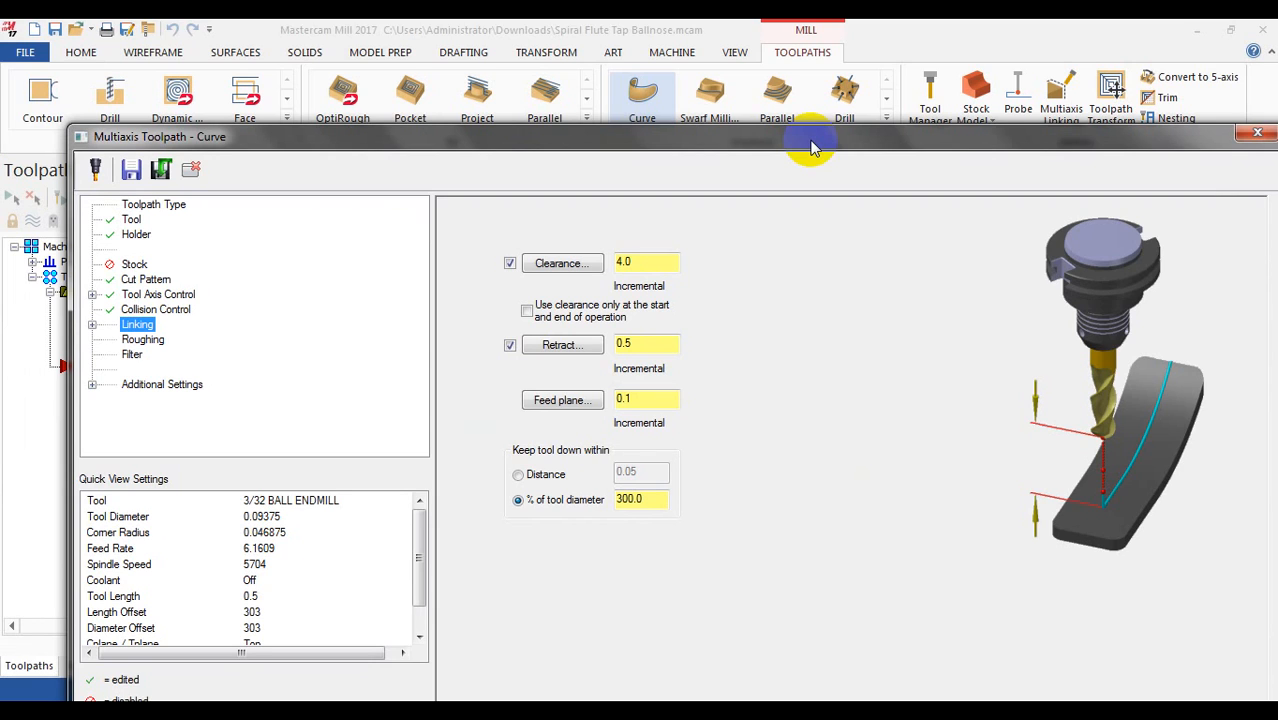
# - Enable depth cuts in the roughing settings, with 1 finish cut and a finish step of 0.01
pyautogui.click(143, 339)
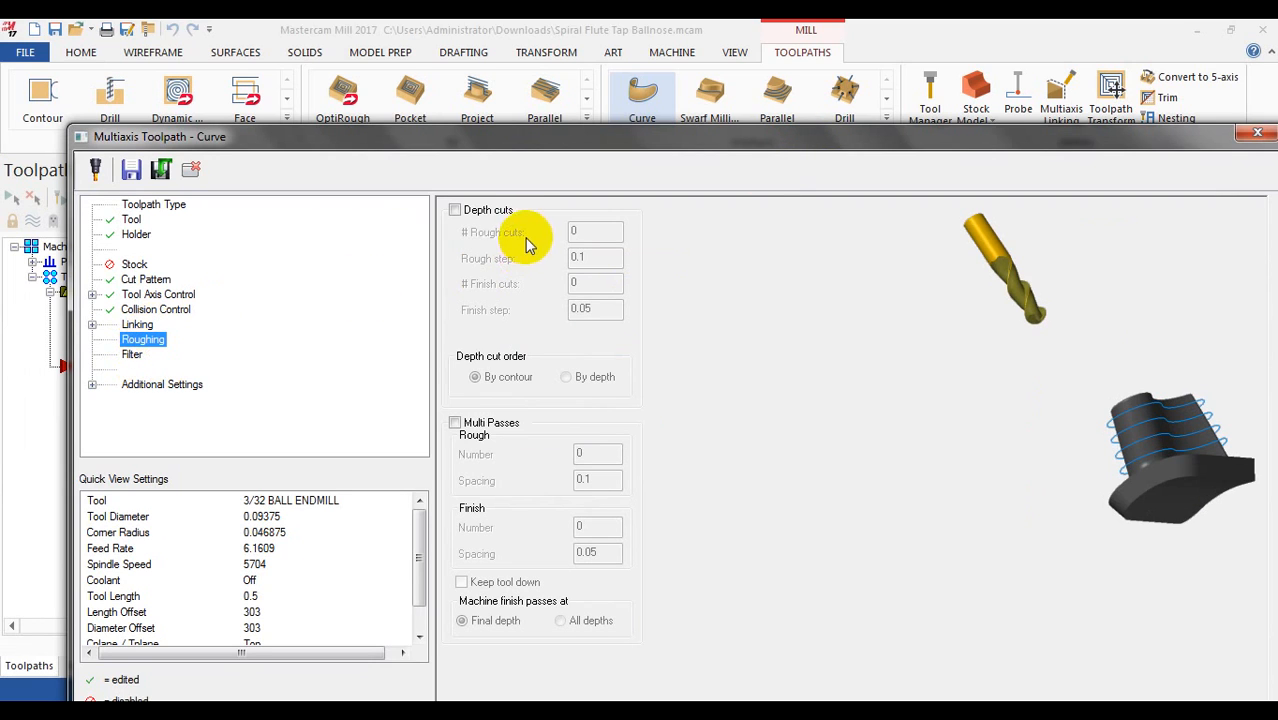
pyautogui.click(497, 219)
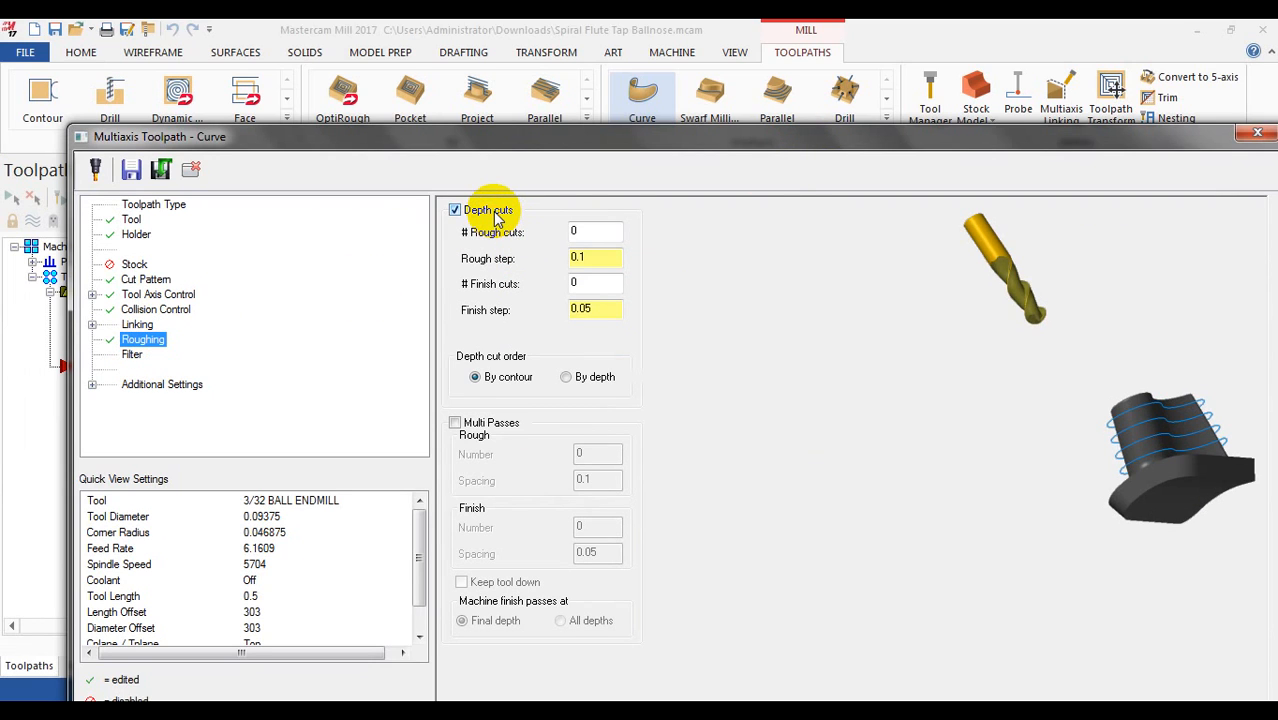
pyautogui.click(594, 229)
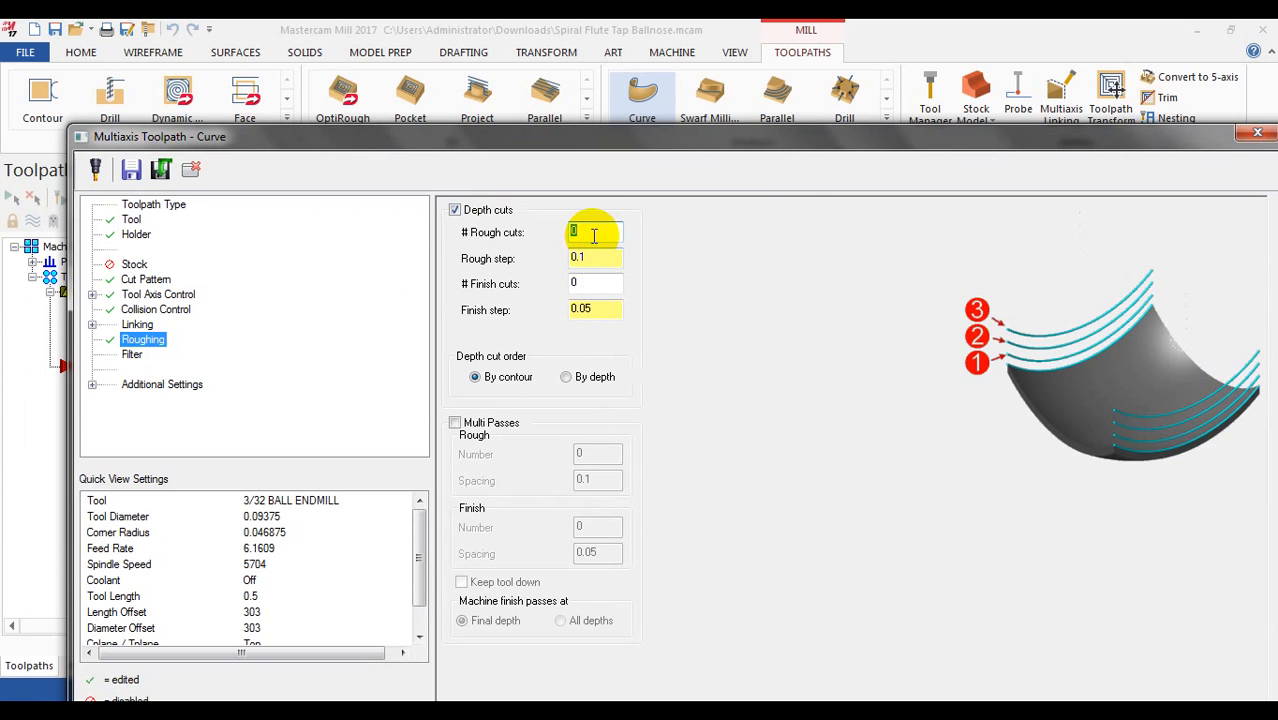
pyautogui.click(594, 259)
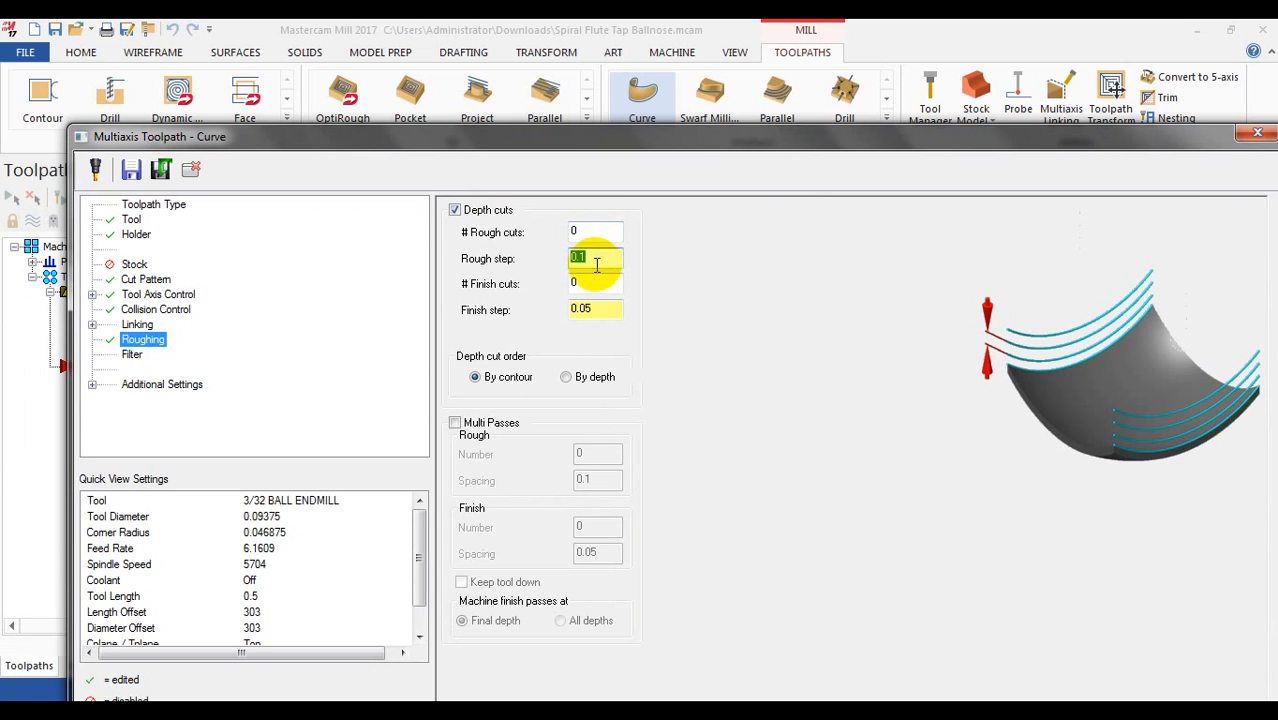
pyautogui.doubleClick(594, 257)
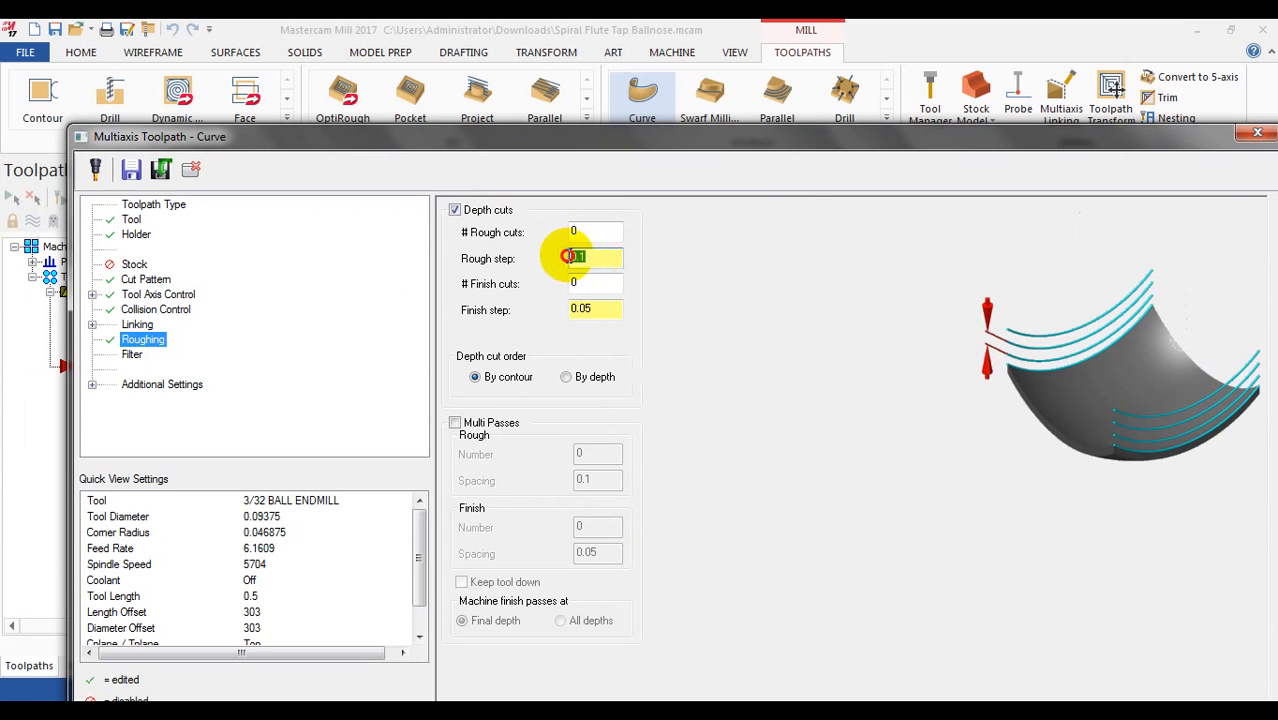
pyautogui.click(590, 287)
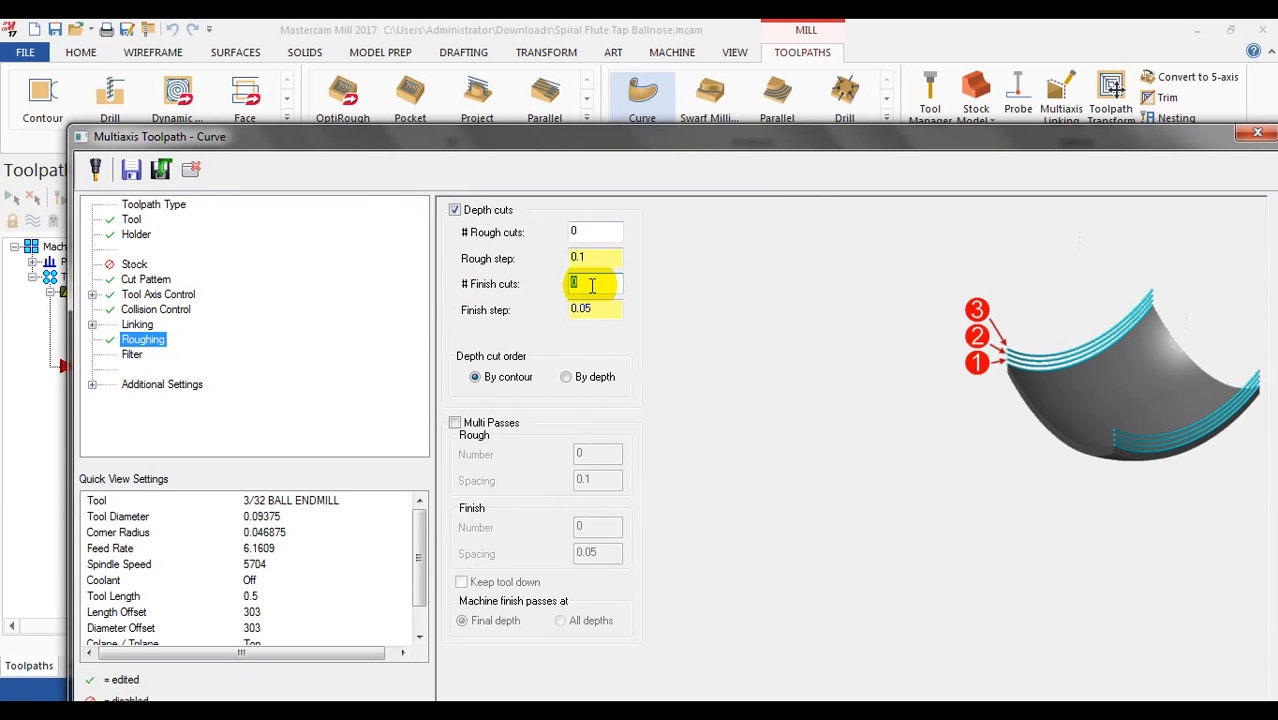
pyautogui.write('1')
pyautogui.click(585, 309)
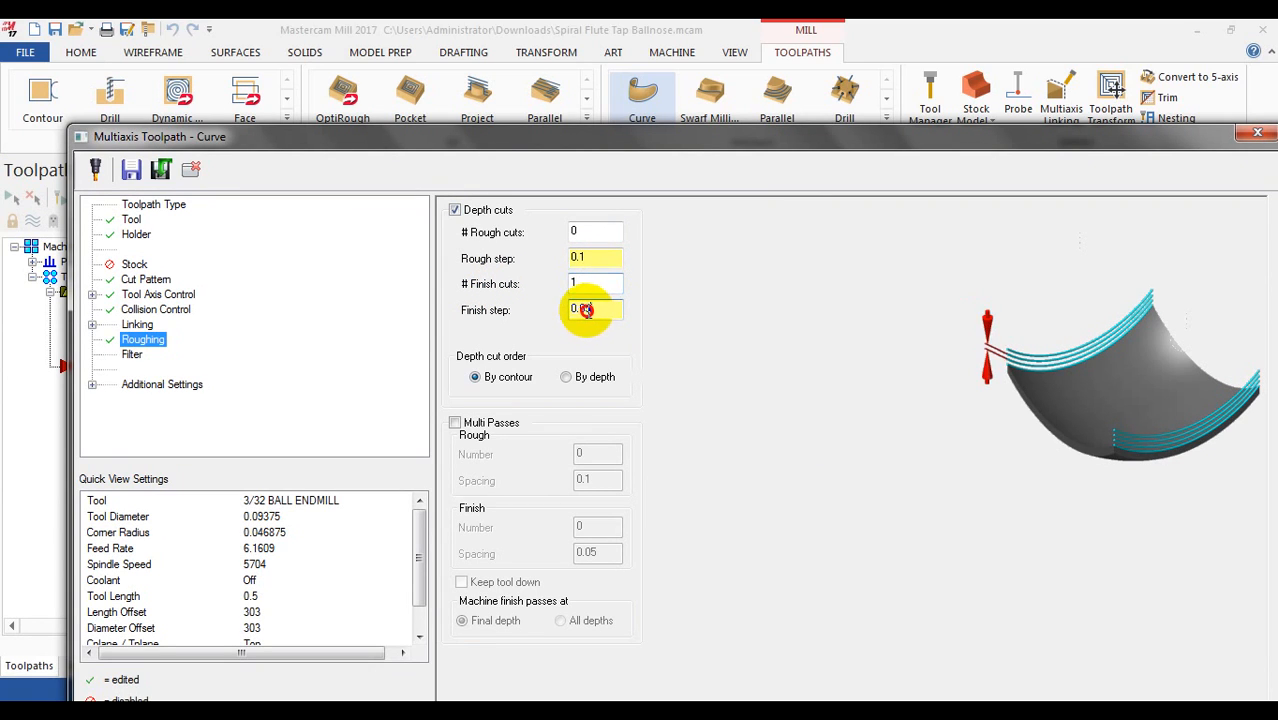
pyautogui.moveTo(586, 310); pyautogui.dragTo(611, 309)
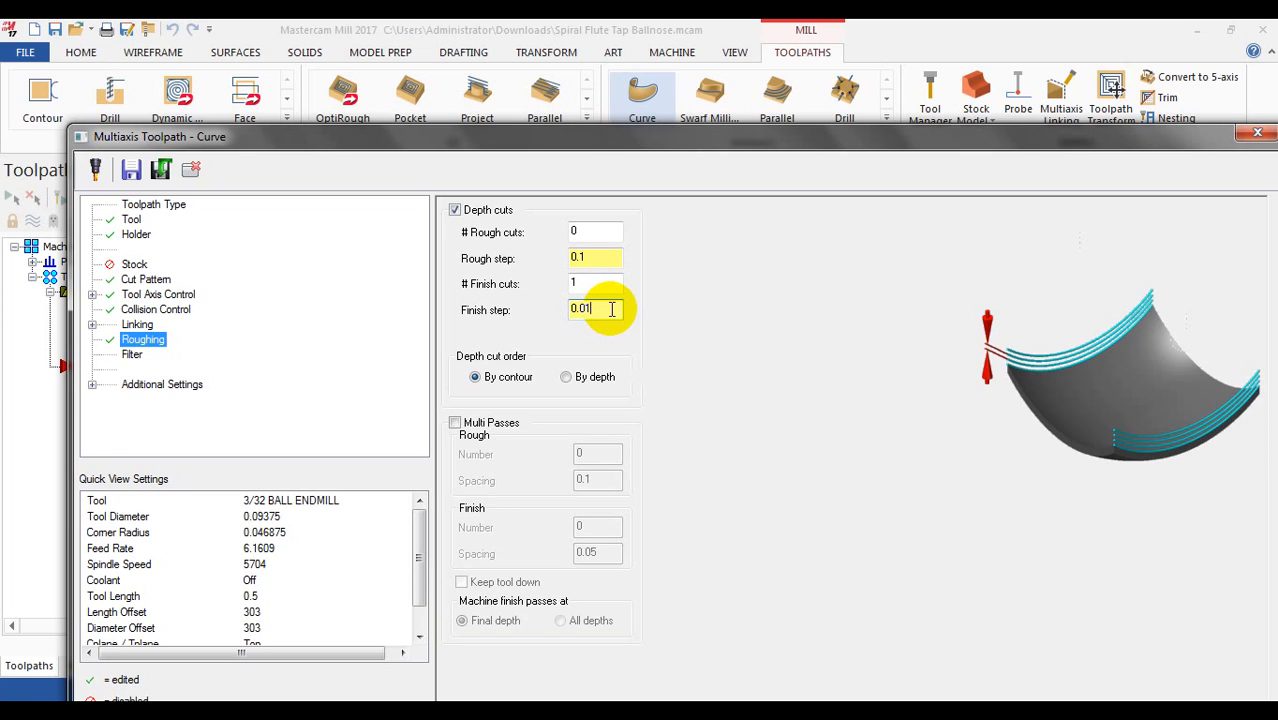
# - Set the depth cuts to 3 rough cuts with a rough step of 0.03
pyautogui.doubleClick(590, 233)
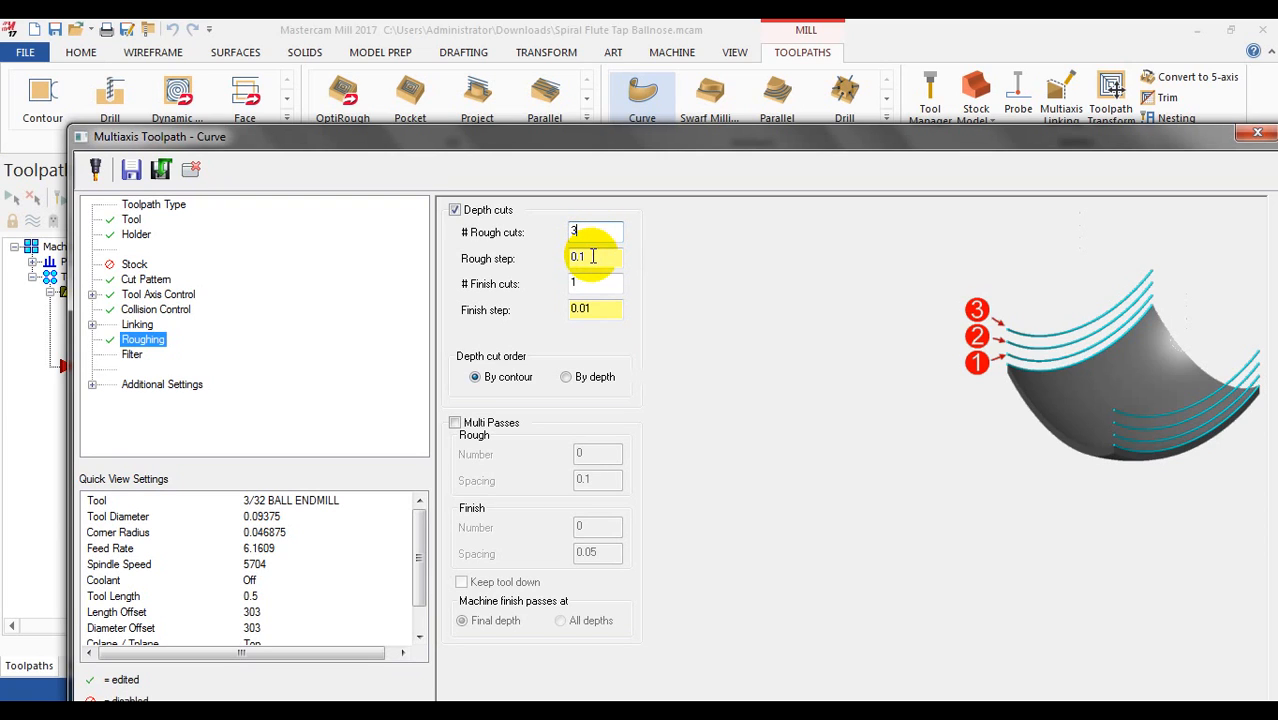
pyautogui.doubleClick(590, 257)
pyautogui.moveTo(592, 257); pyautogui.dragTo(581, 260)
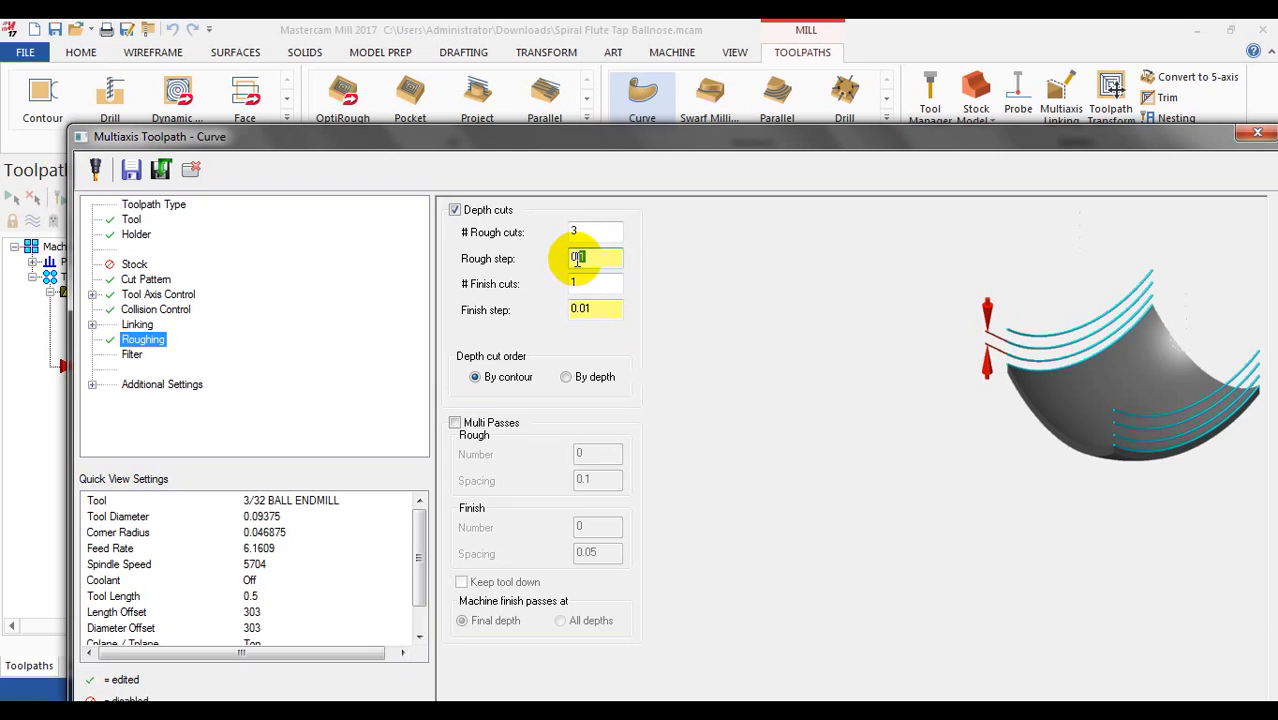
pyautogui.click(598, 310)
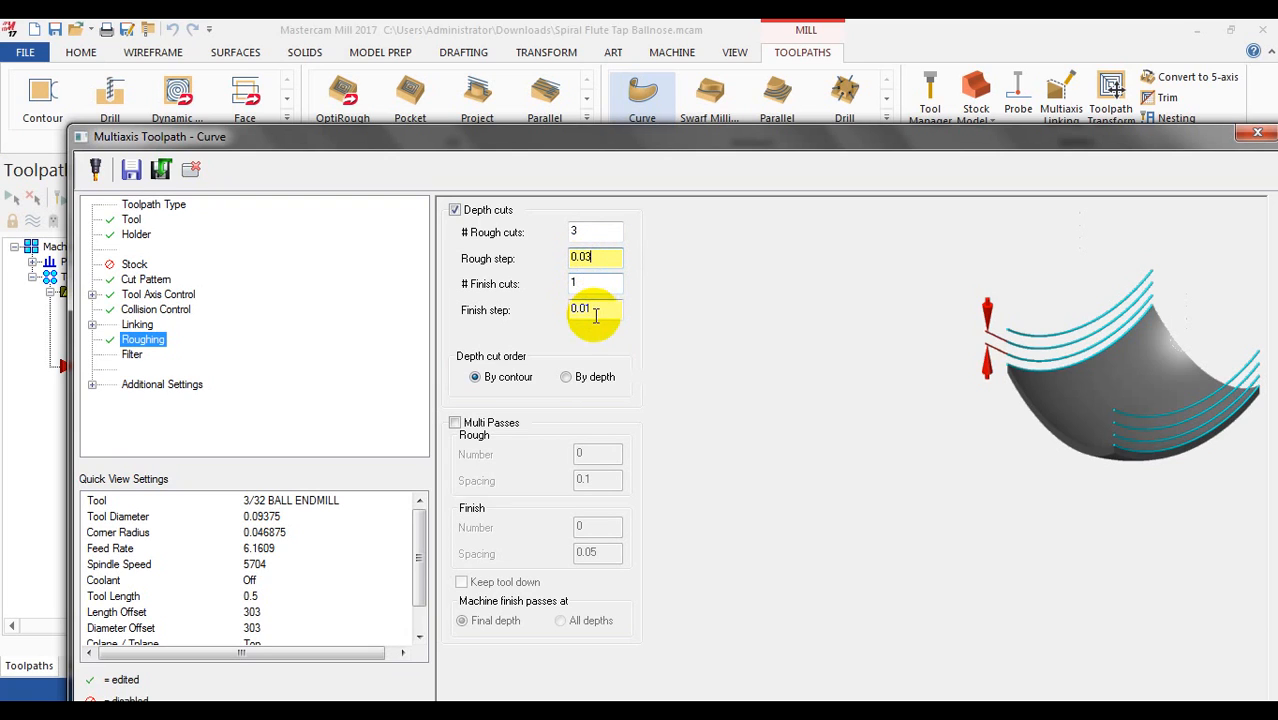
pyautogui.doubleClick(601, 259)
pyautogui.click(601, 231)
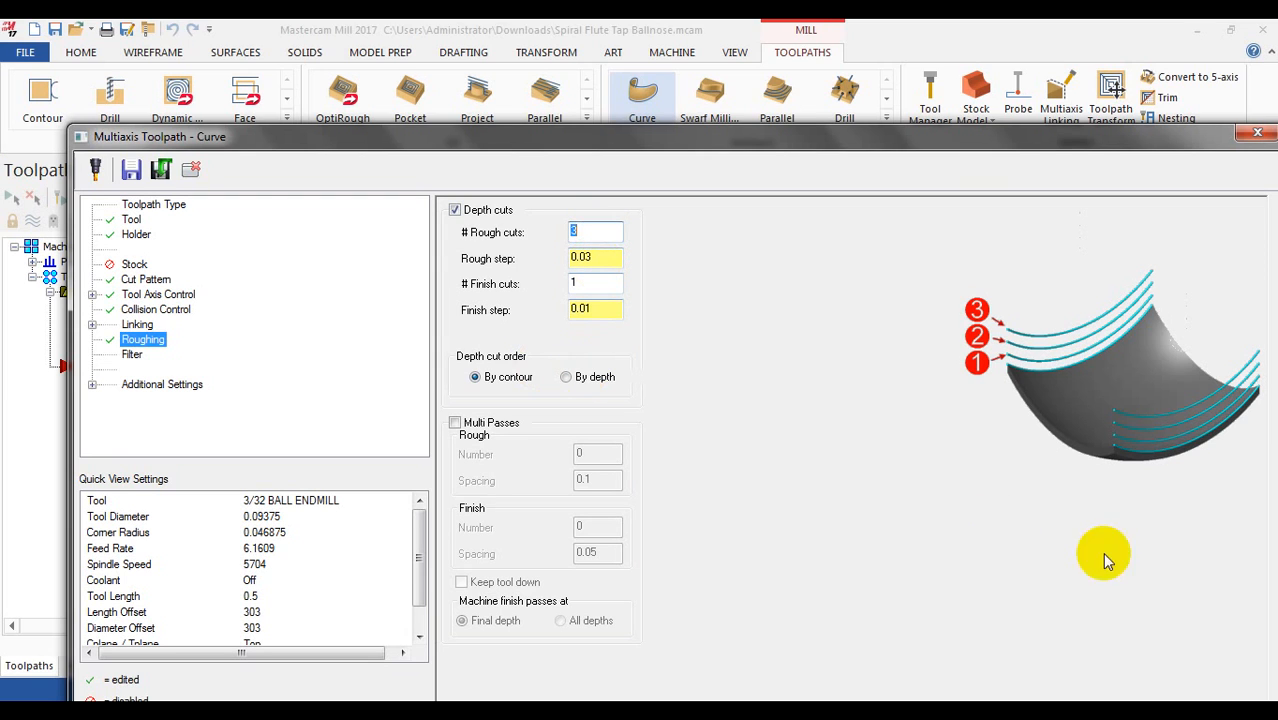
pyautogui.moveTo(965, 137); pyautogui.dragTo(928, 45)
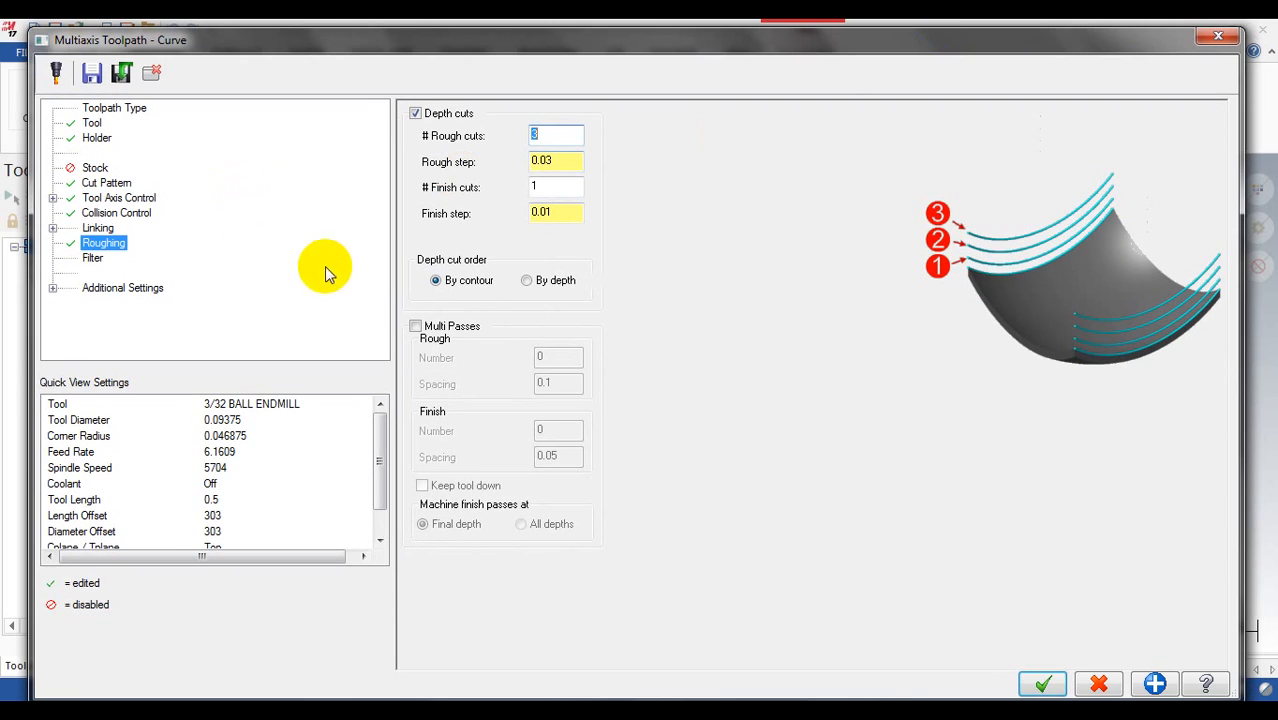
# - Accept the Curve toolpath parameters, generate the toolpath along the flute and dismiss the rapid move warning
pyautogui.click(52, 287)
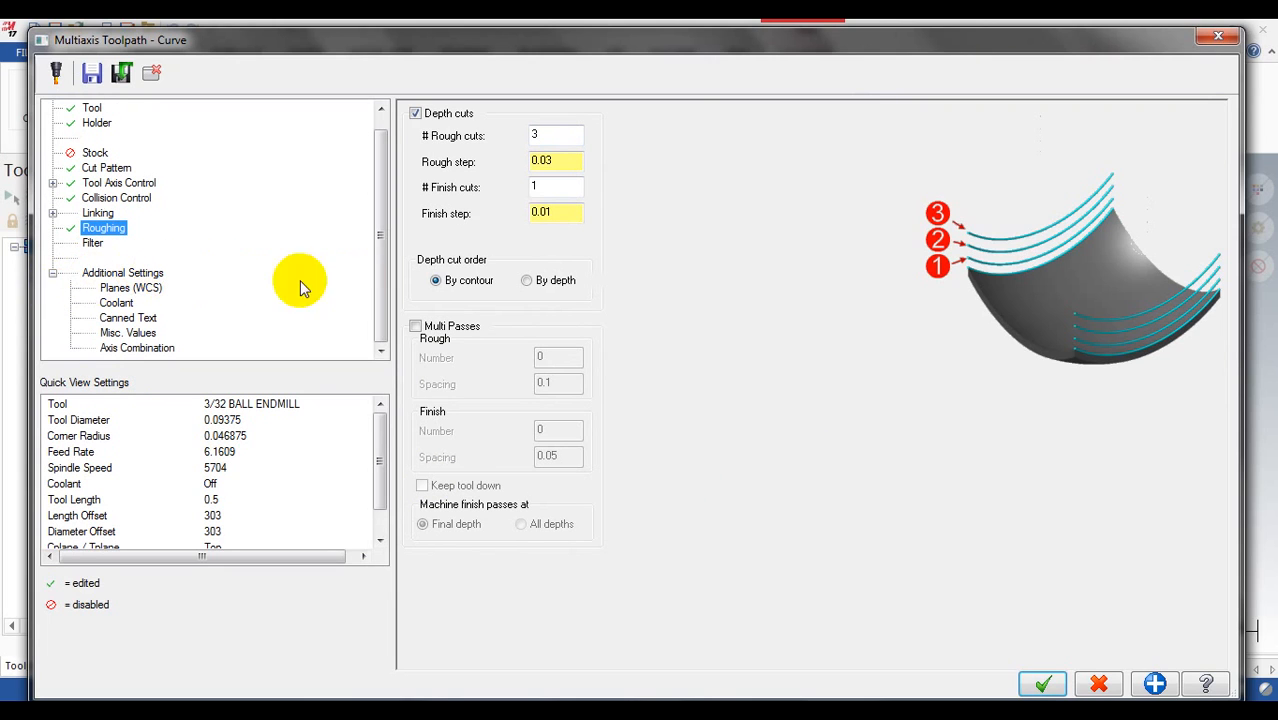
pyautogui.moveTo(799, 46); pyautogui.dragTo(793, 38)
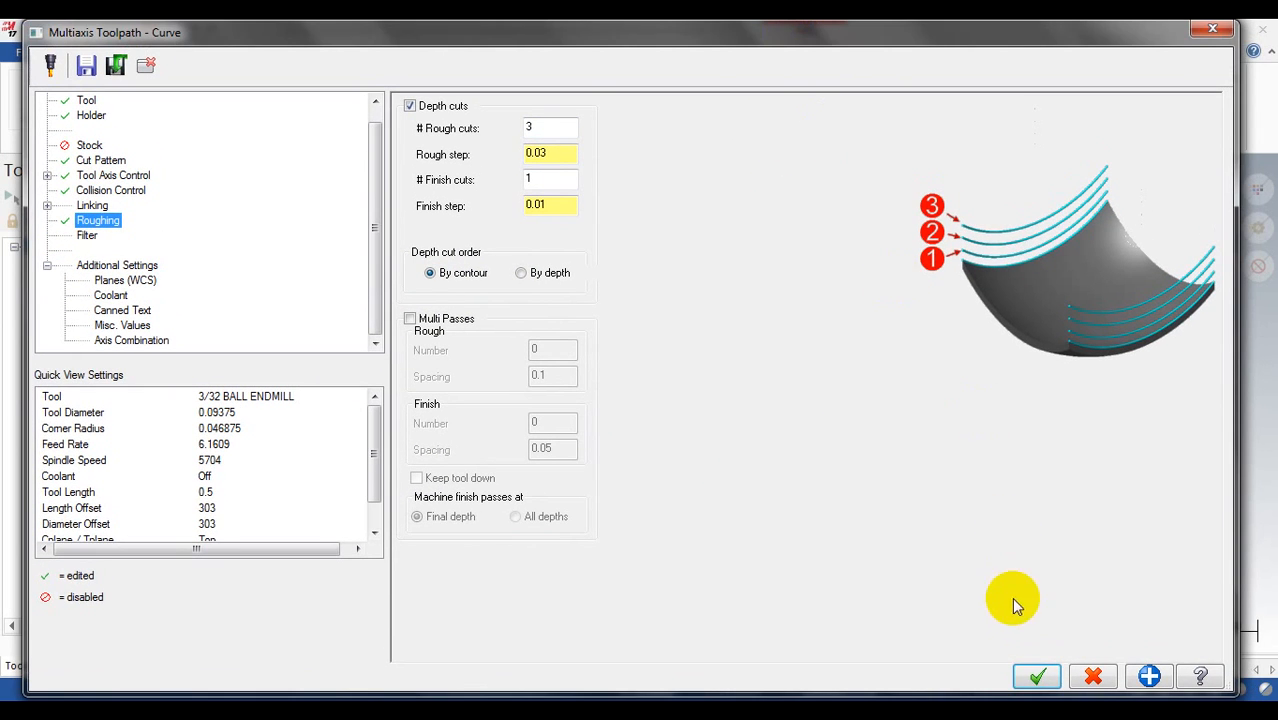
pyautogui.click(1033, 678)
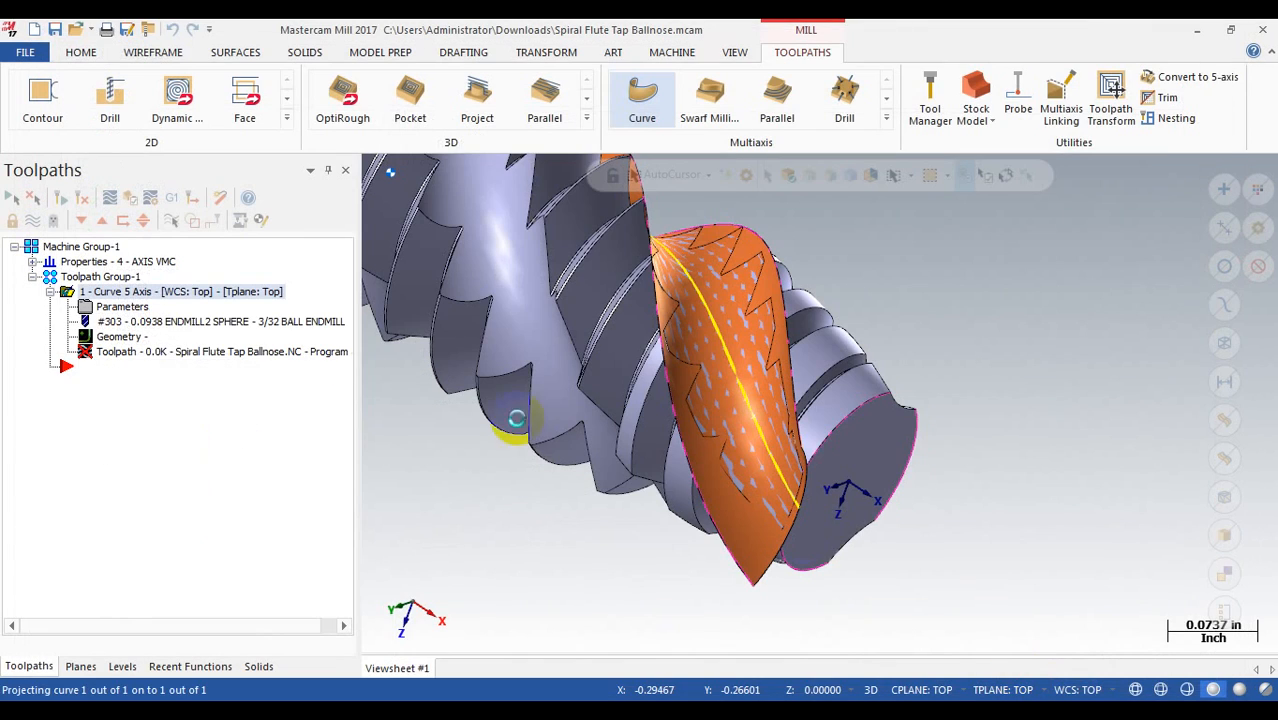
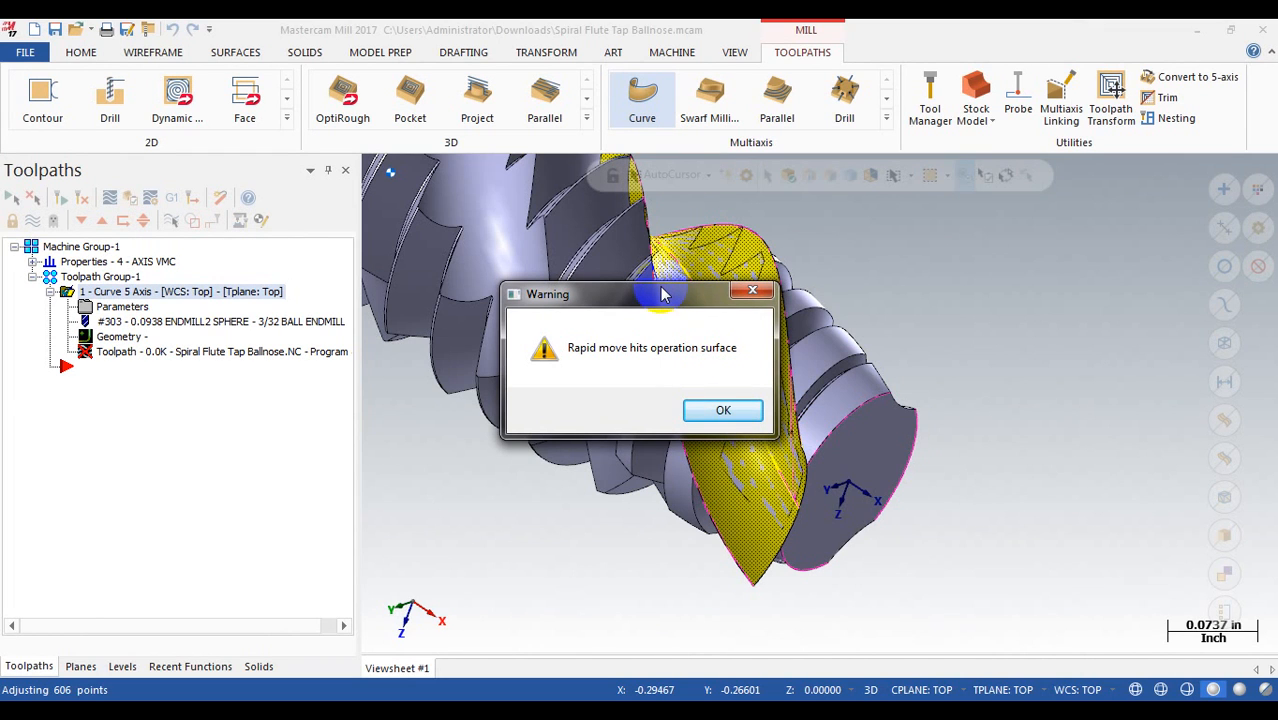
pyautogui.click(703, 410)
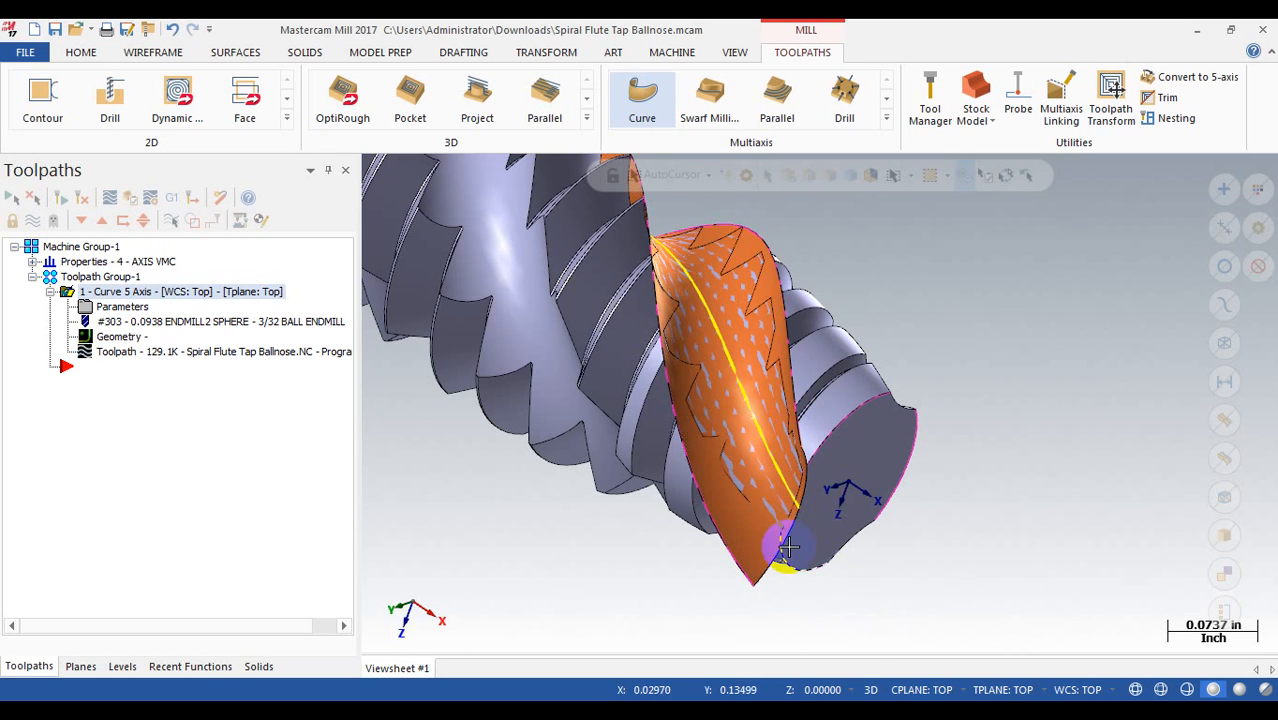
pyautogui.moveTo(845, 530); pyautogui.dragTo(856, 513, button='middle')
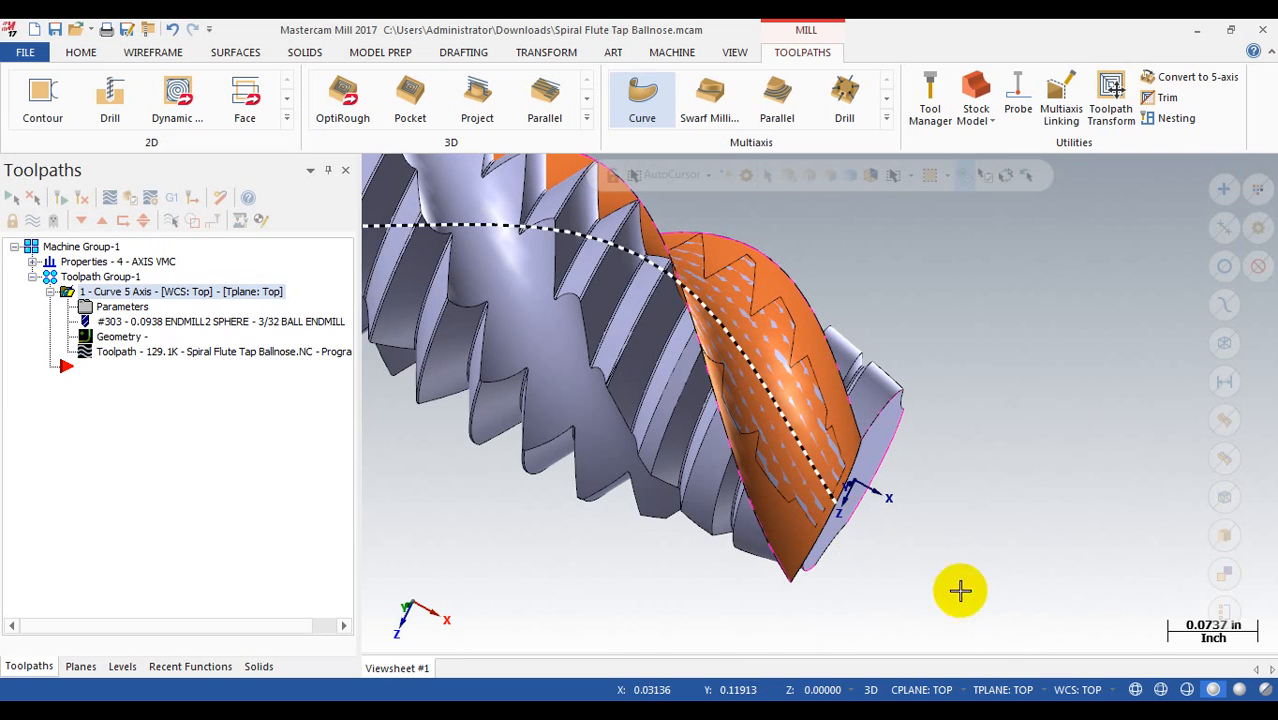
pyautogui.moveTo(972, 553); pyautogui.dragTo(933, 522, button='middle')
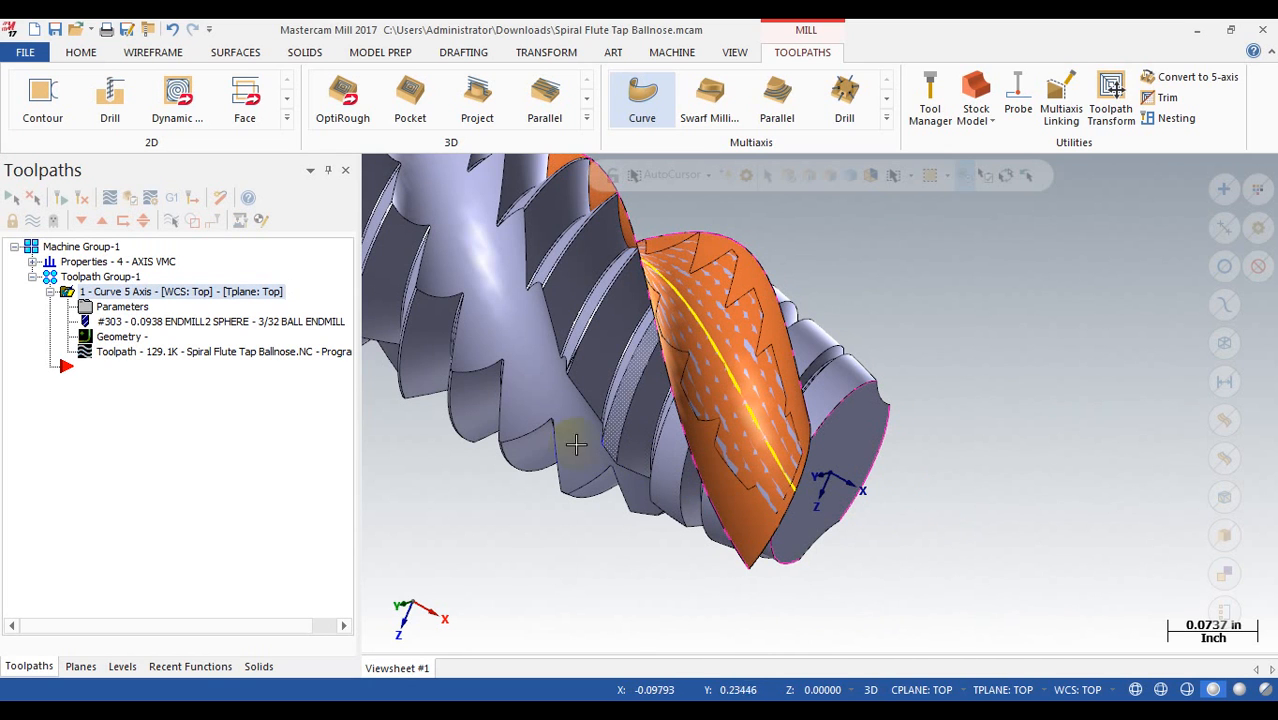
# - Backplot the Curve toolpath, scrubbing the ball endmill and holder along the flute, and close the backplot
pyautogui.click(156, 354)
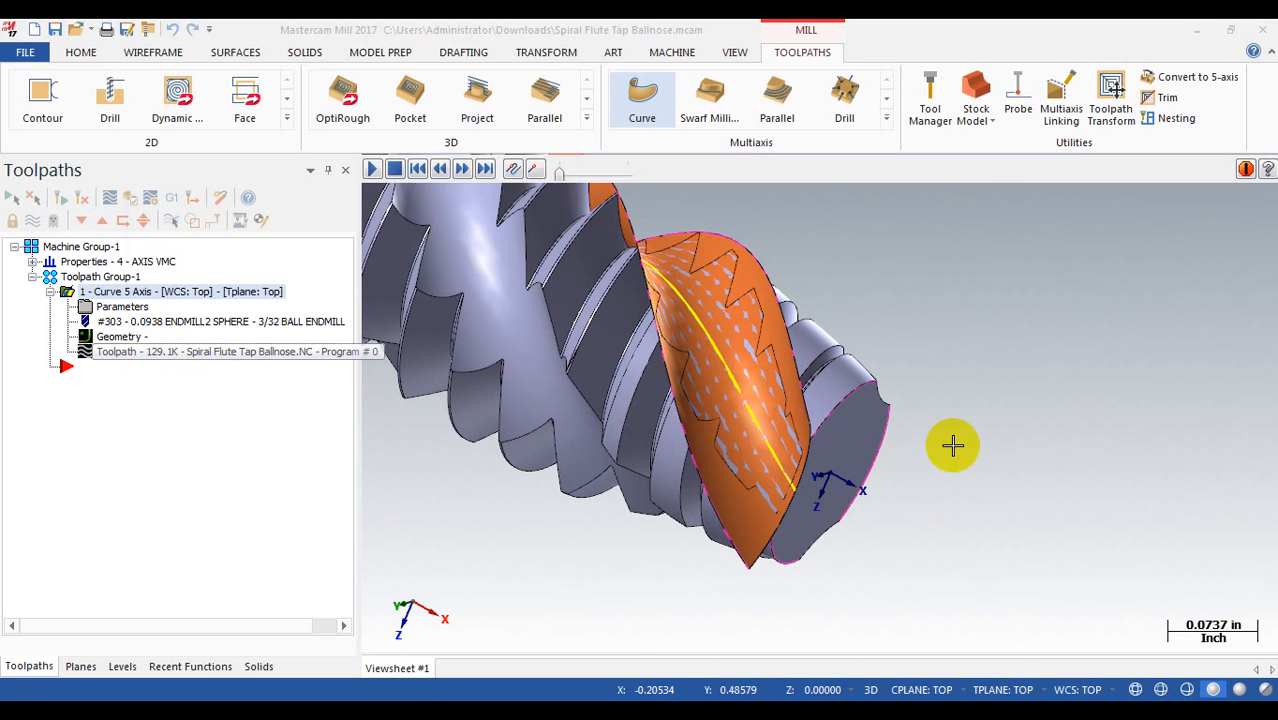
pyautogui.scroll(-7, 956, 459)
pyautogui.moveTo(886, 502); pyautogui.dragTo(882, 451, button='middle')
pyautogui.click(653, 172)
pyautogui.moveTo(653, 172); pyautogui.dragTo(662, 171)
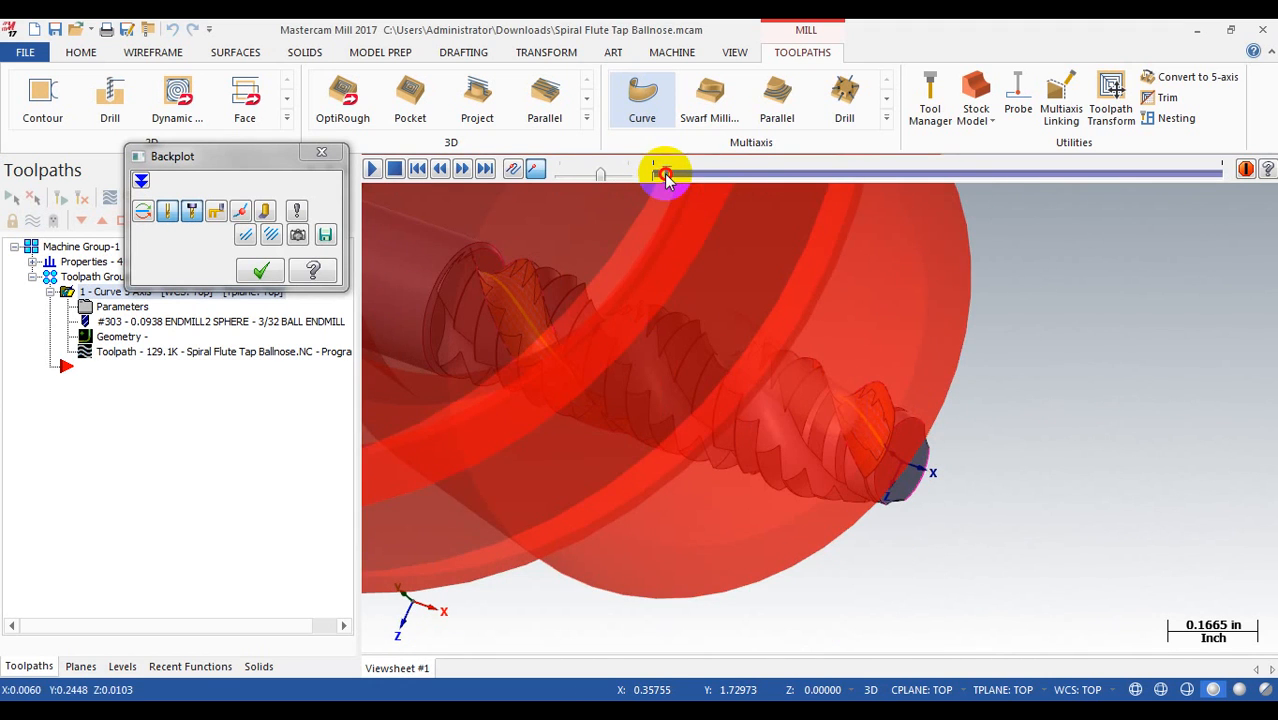
pyautogui.moveTo(819, 428); pyautogui.dragTo(787, 398, button='middle')
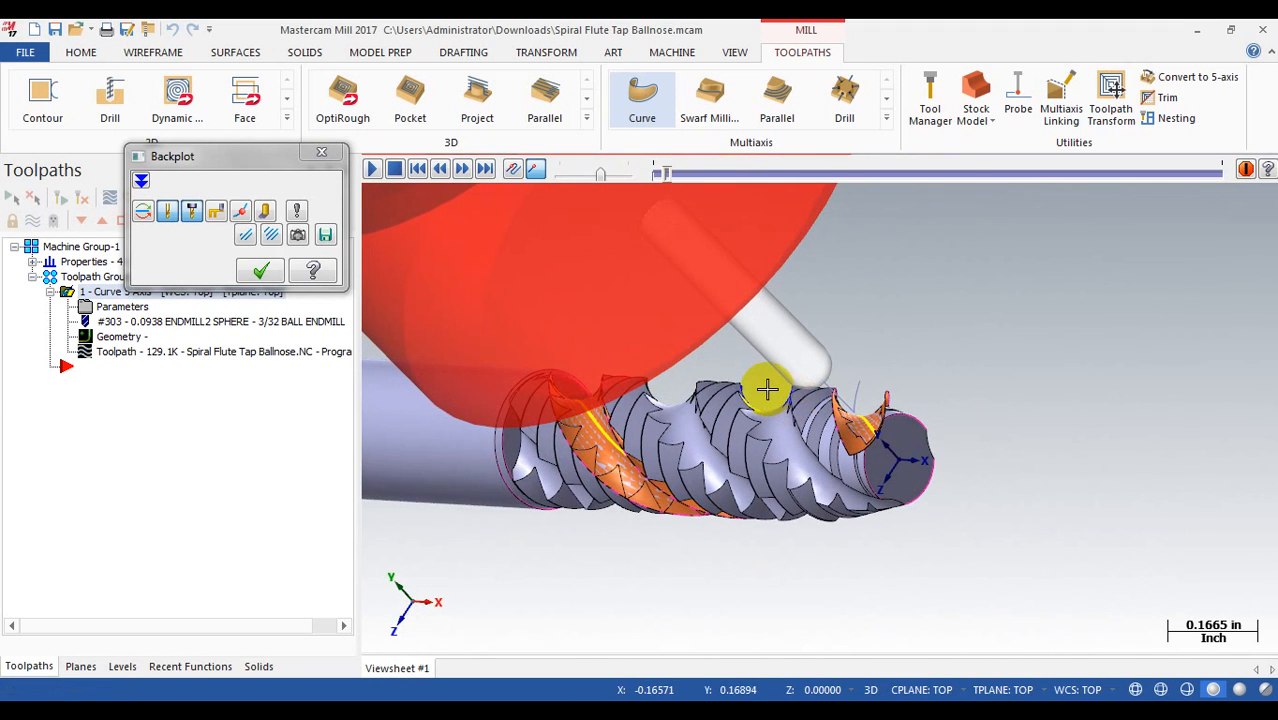
pyautogui.press('s')
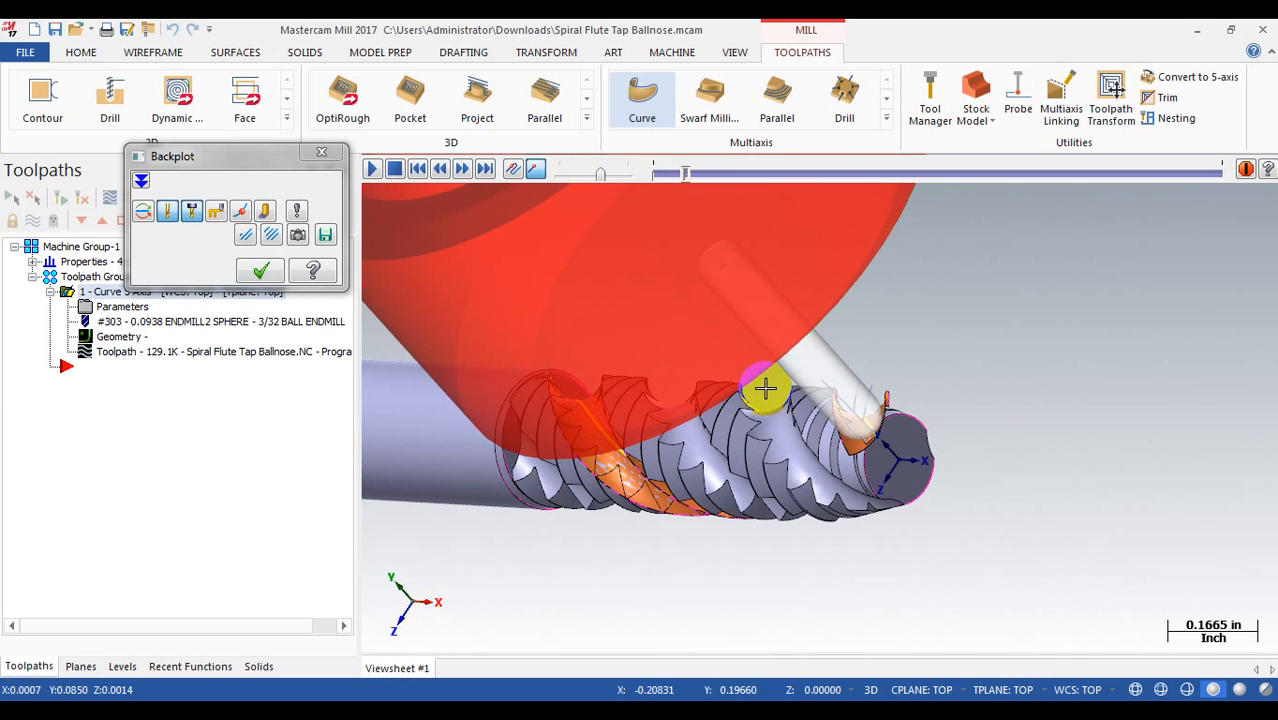
pyautogui.moveTo(688, 172); pyautogui.dragTo(1153, 165)
pyautogui.moveTo(770, 337); pyautogui.dragTo(583, 400, button='middle')
pyautogui.click(261, 272)
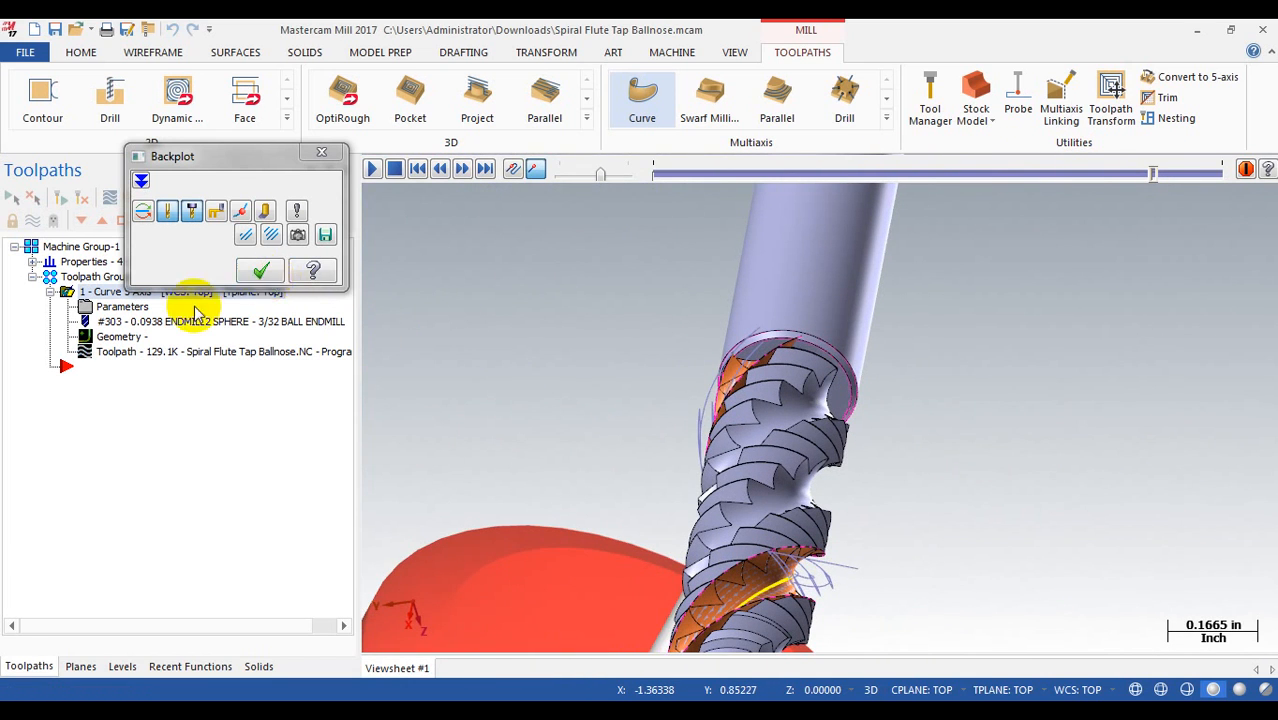
# - Change the cut pattern's projection to Normal to surface and accept the toolpath parameters
pyautogui.click(118, 309)
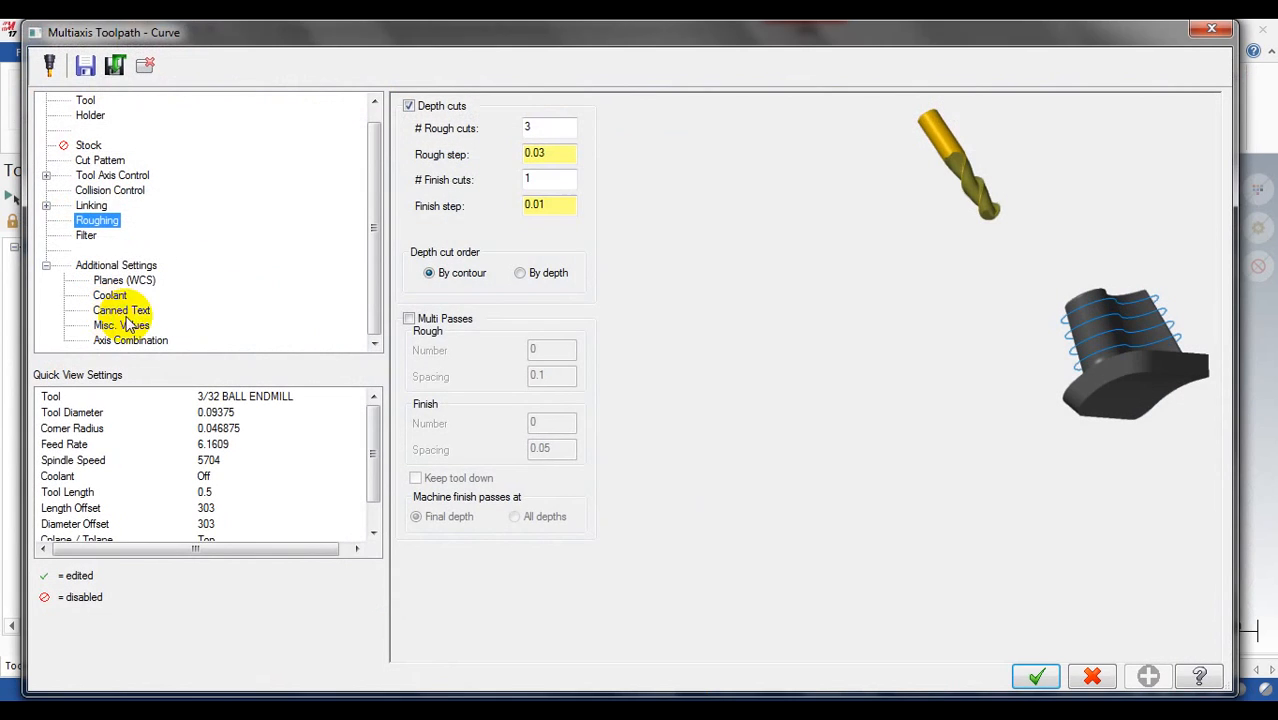
pyautogui.click(97, 178)
pyautogui.click(100, 161)
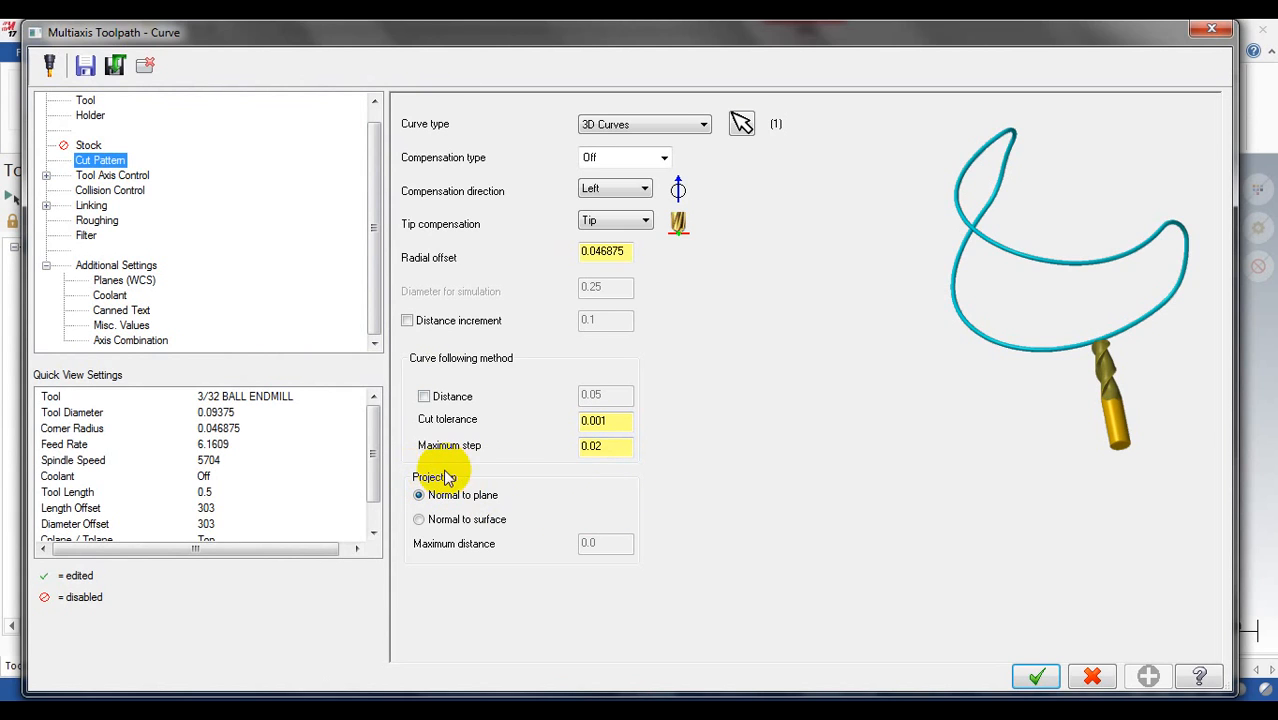
pyautogui.click(462, 521)
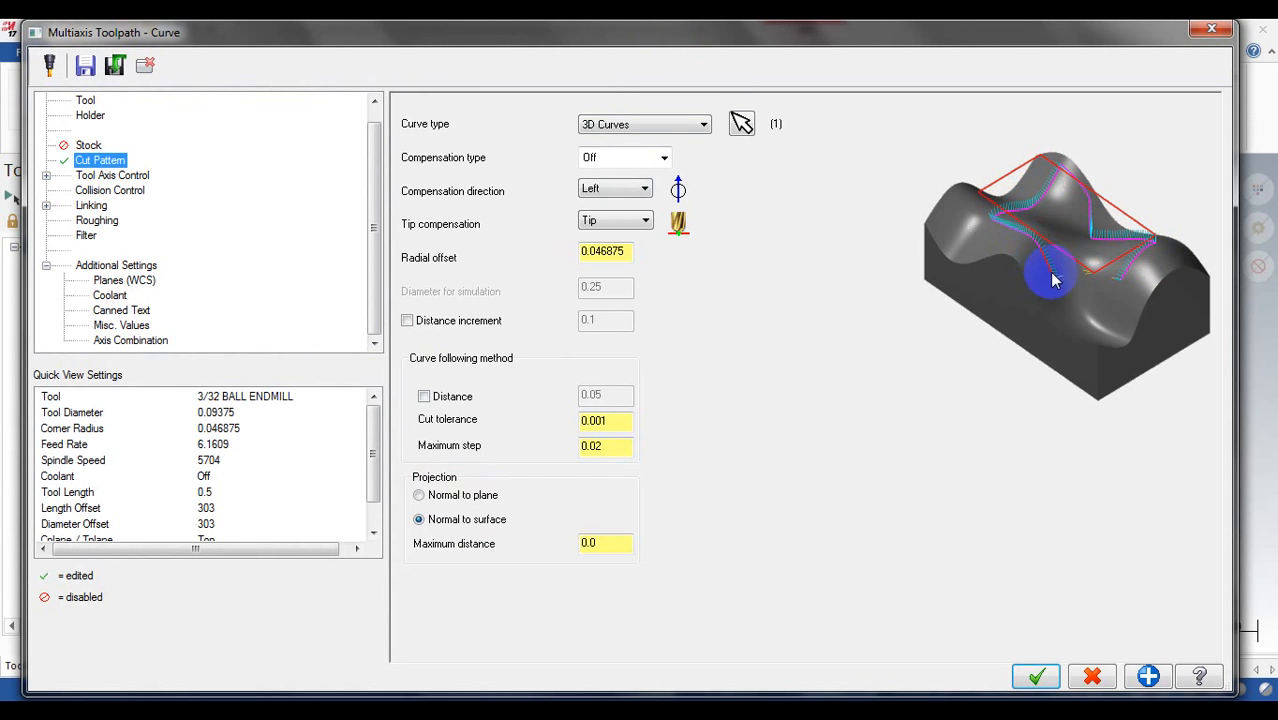
pyautogui.moveTo(808, 47); pyautogui.dragTo(903, 45)
pyautogui.click(1067, 676)
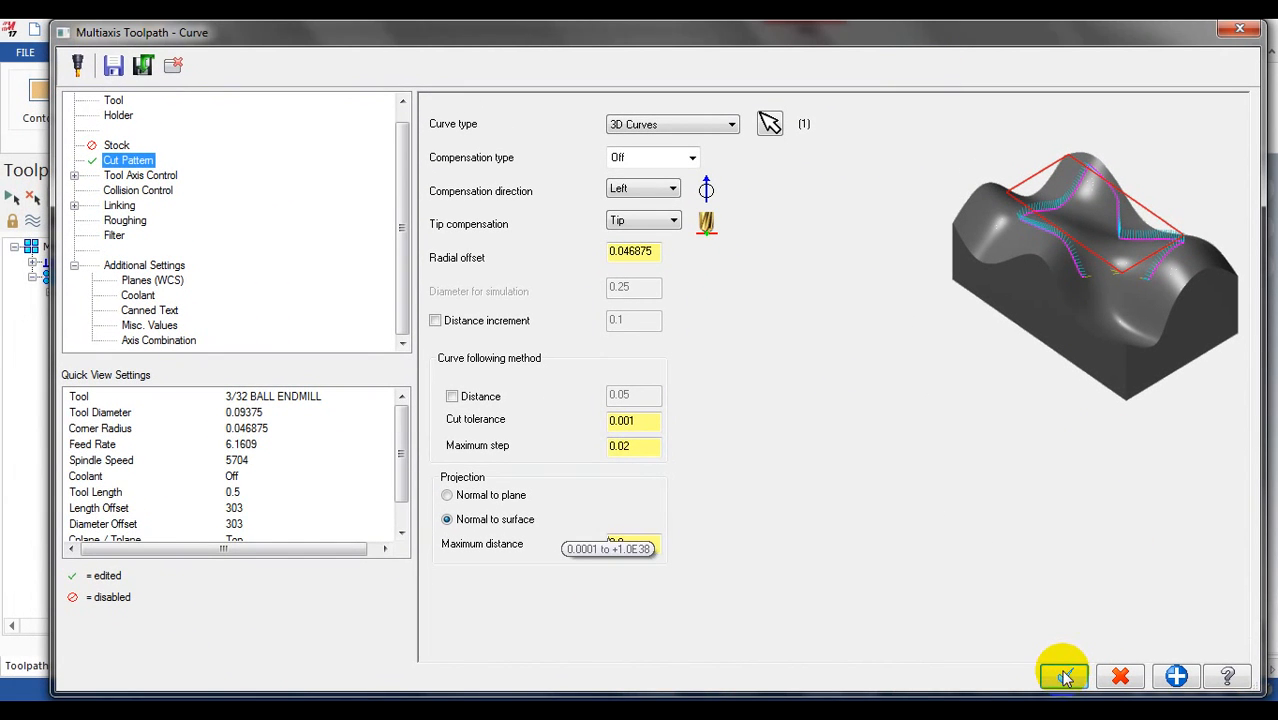
# - Set the projection's maximum distance to 0.1 in the cut pattern and regenerate the Curve toolpath
pyautogui.click(654, 548)
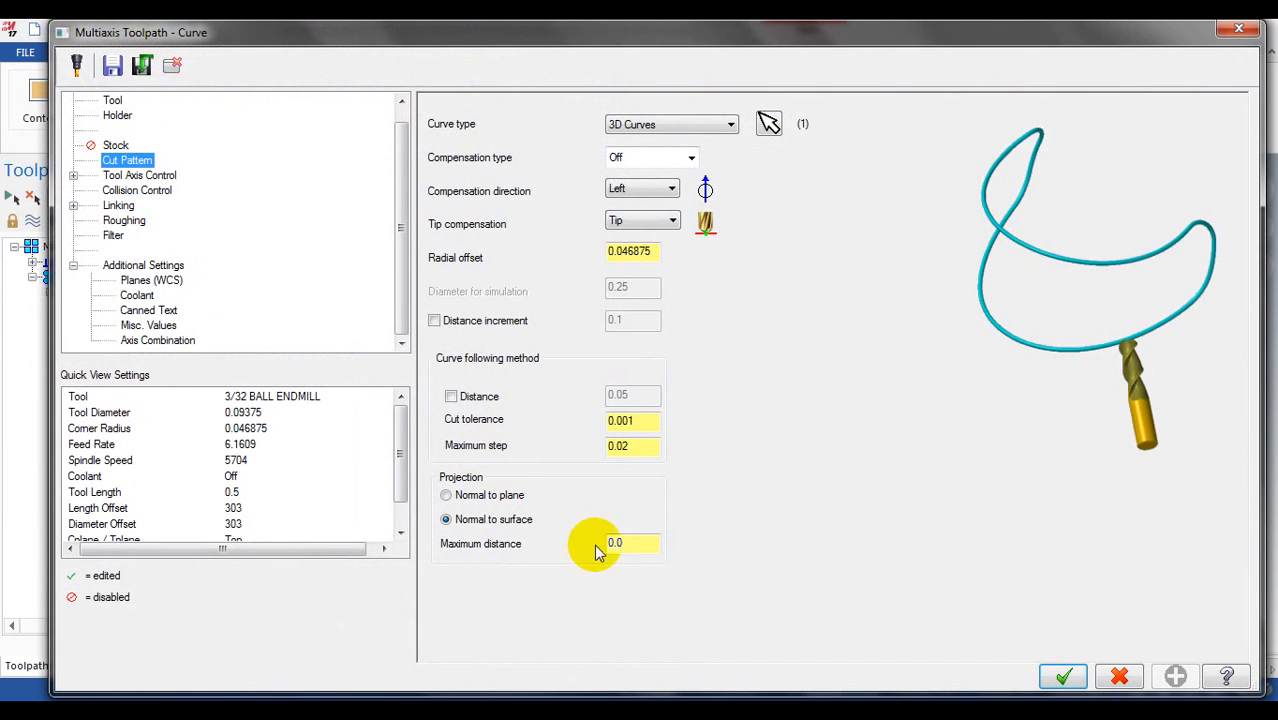
pyautogui.click(628, 543)
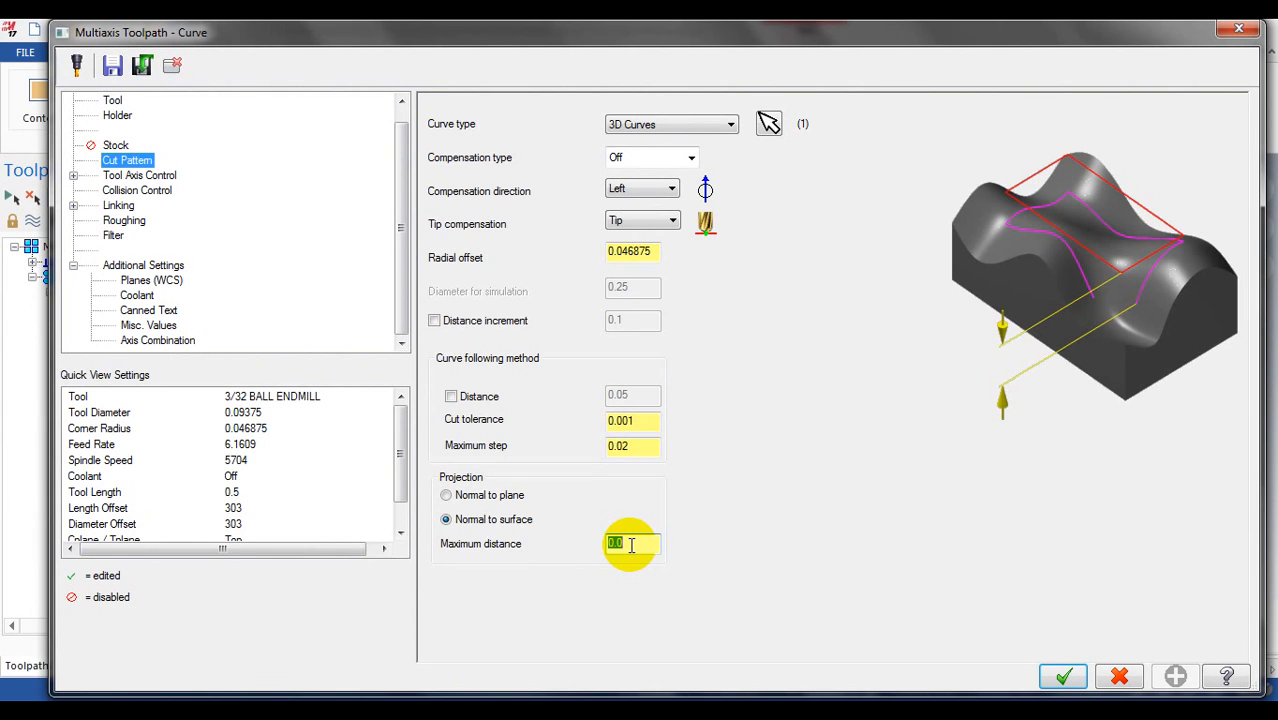
pyautogui.click(620, 450)
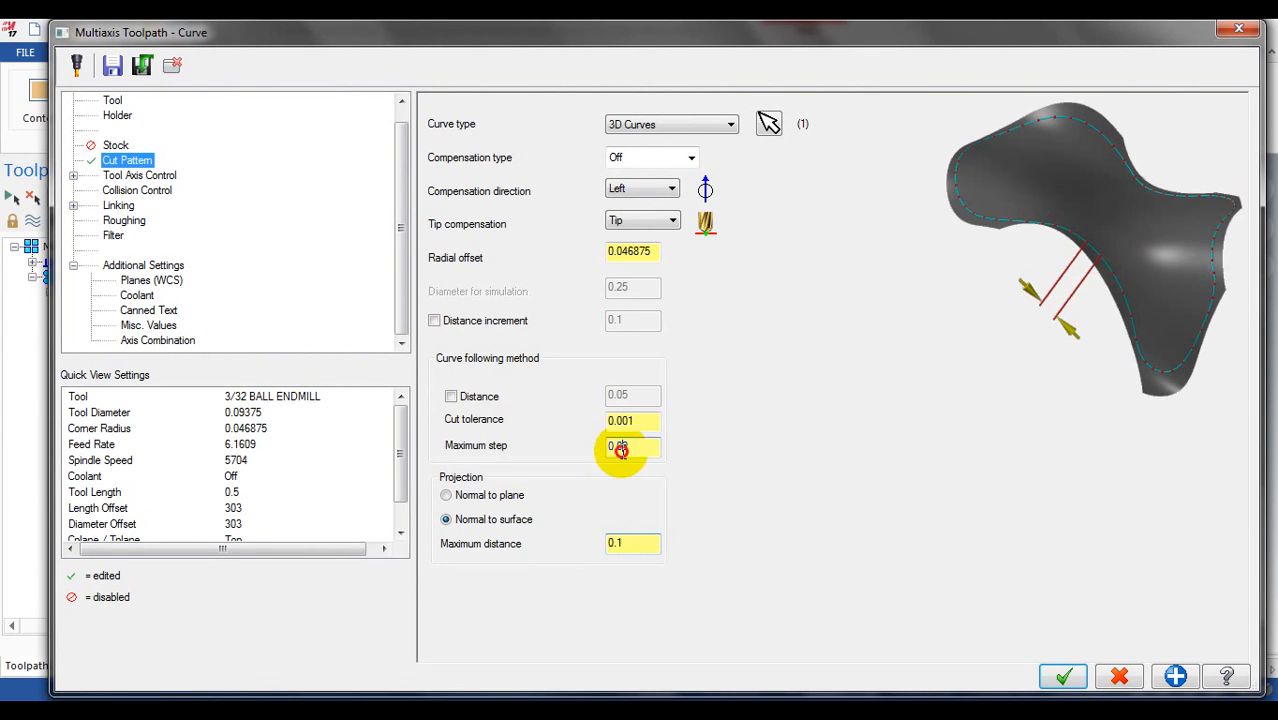
pyautogui.click(1066, 677)
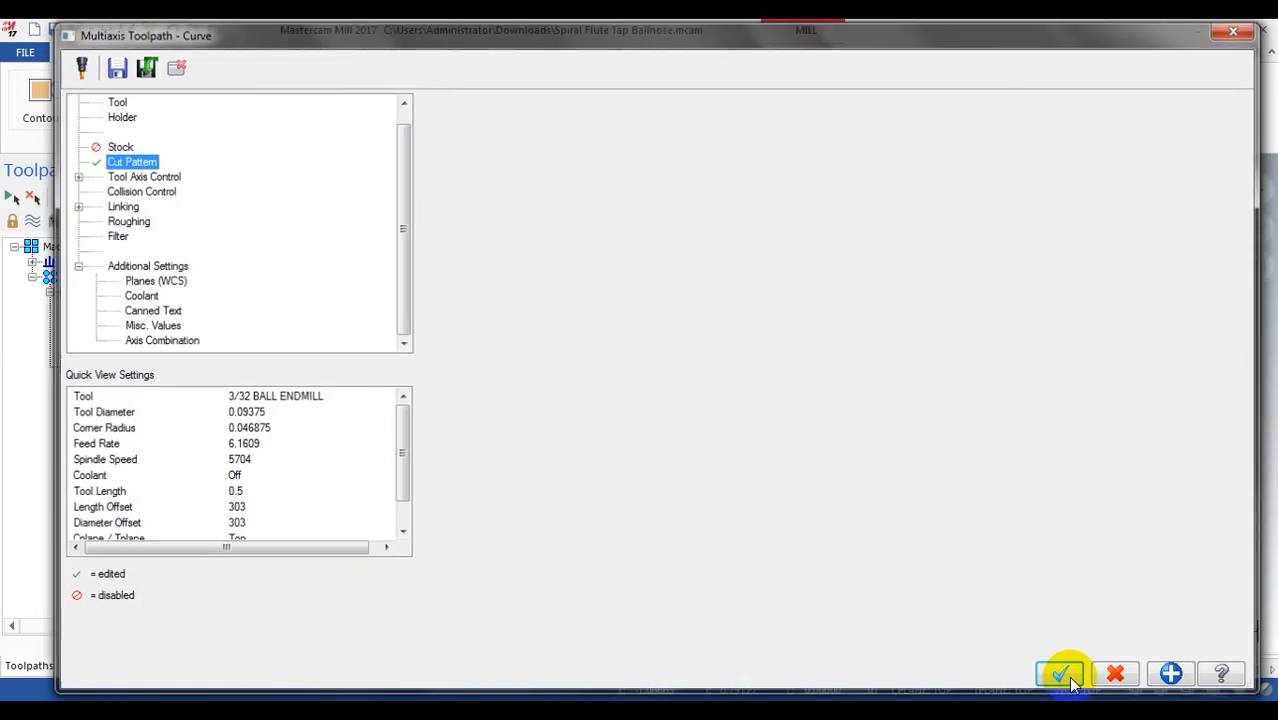
pyautogui.click(58, 199)
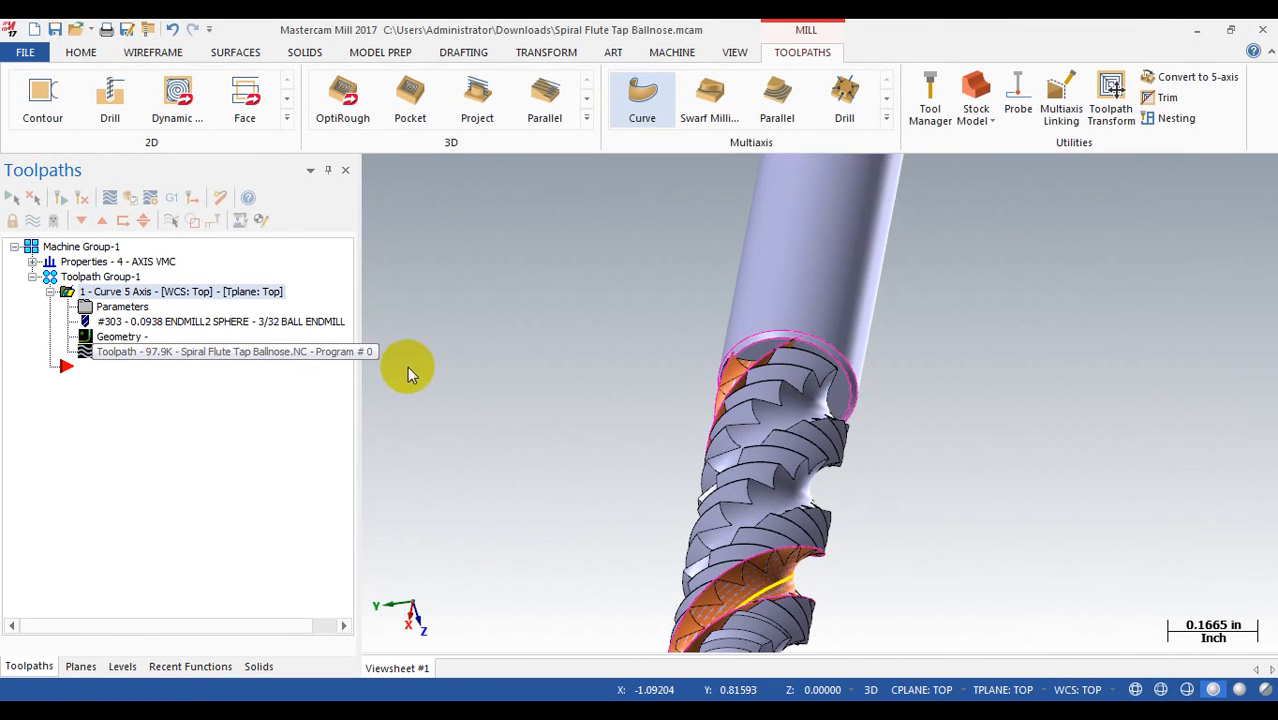
# - Backplot the regenerated toolpath with the holder hidden, moving the tool through the cuts to inspect its motion along the flute
pyautogui.scroll(-2, 671, 391)
pyautogui.moveTo(655, 381); pyautogui.dragTo(708, 379, button='middle')
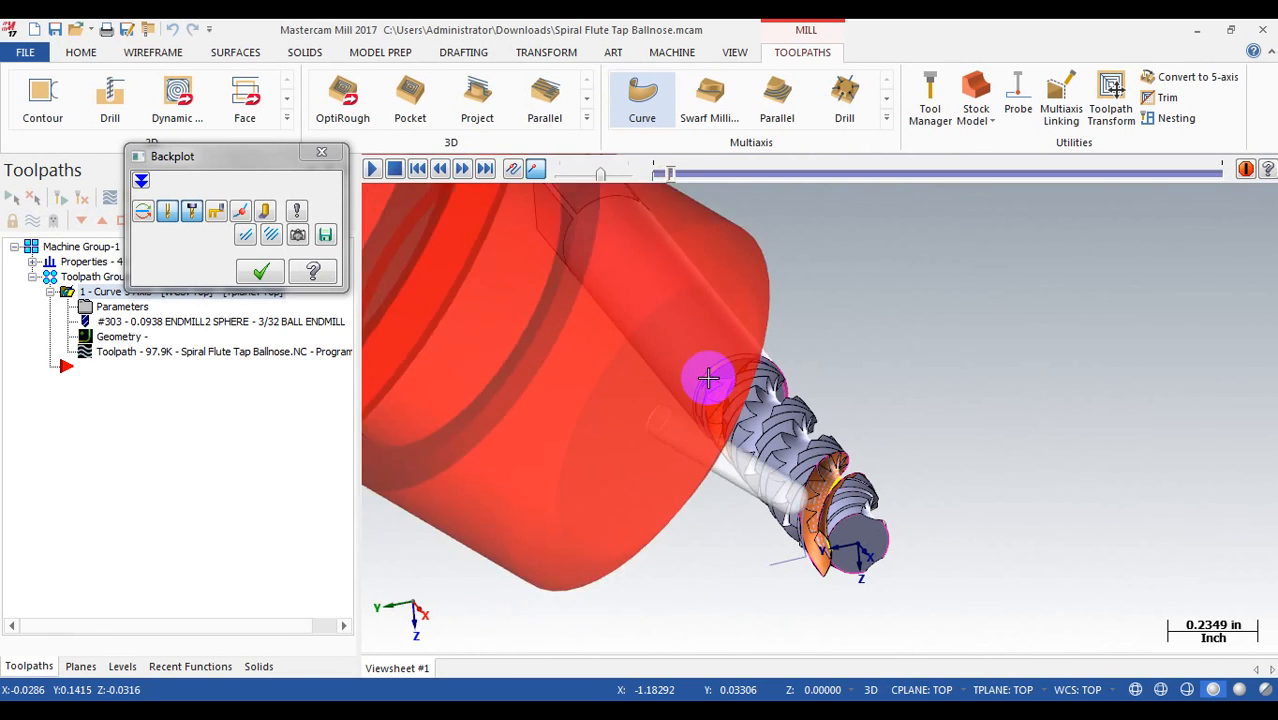
pyautogui.scroll(-4, 688, 490)
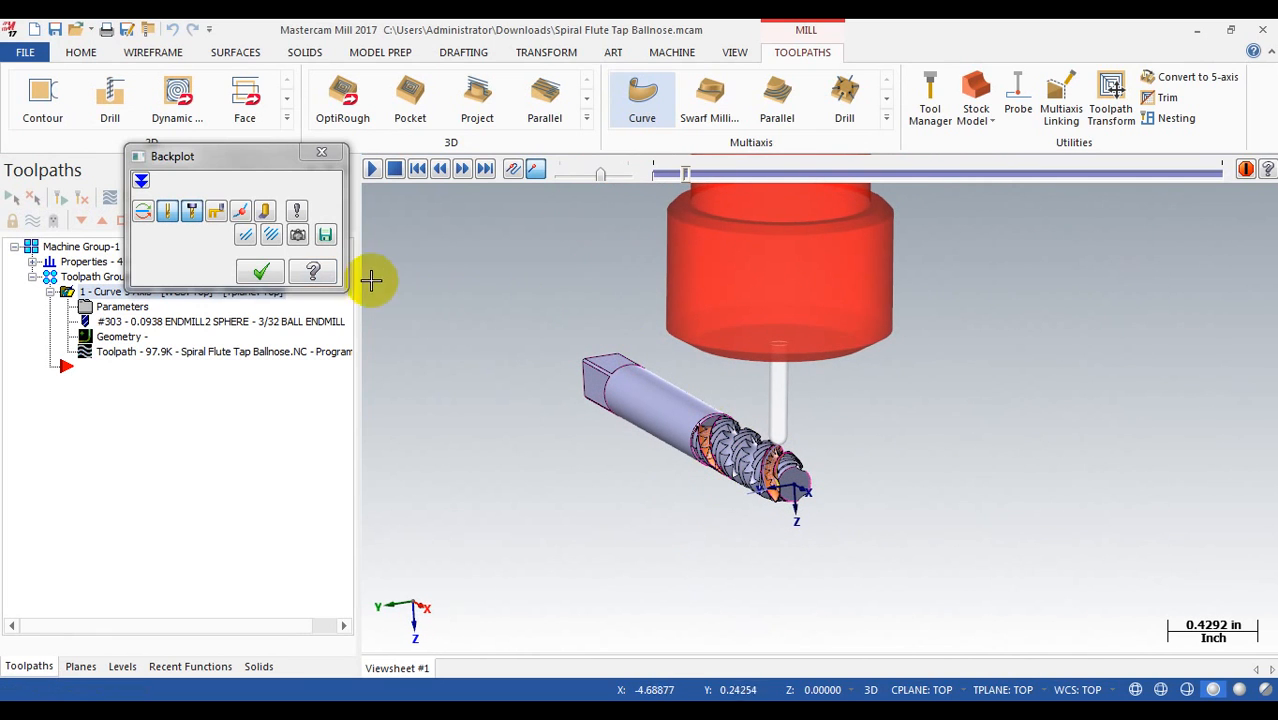
pyautogui.click(190, 210)
pyautogui.scroll(4, 733, 435)
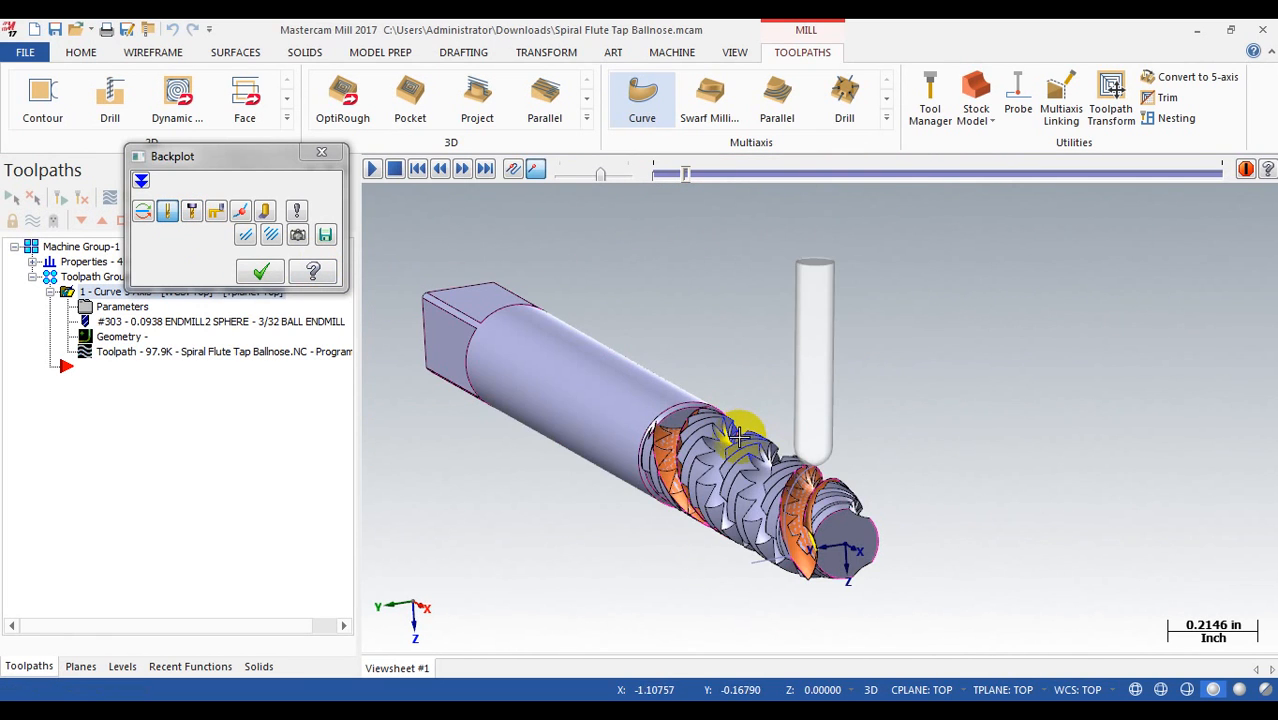
pyautogui.moveTo(682, 176); pyautogui.dragTo(1172, 174)
pyautogui.scroll(8, 829, 489)
pyautogui.moveTo(826, 504)
pyautogui.mouseDown(button='middle')
pyautogui.moveTo(839, 468)
pyautogui.moveTo(870, 474)
pyautogui.moveTo(814, 485)
pyautogui.mouseUp(button='middle')
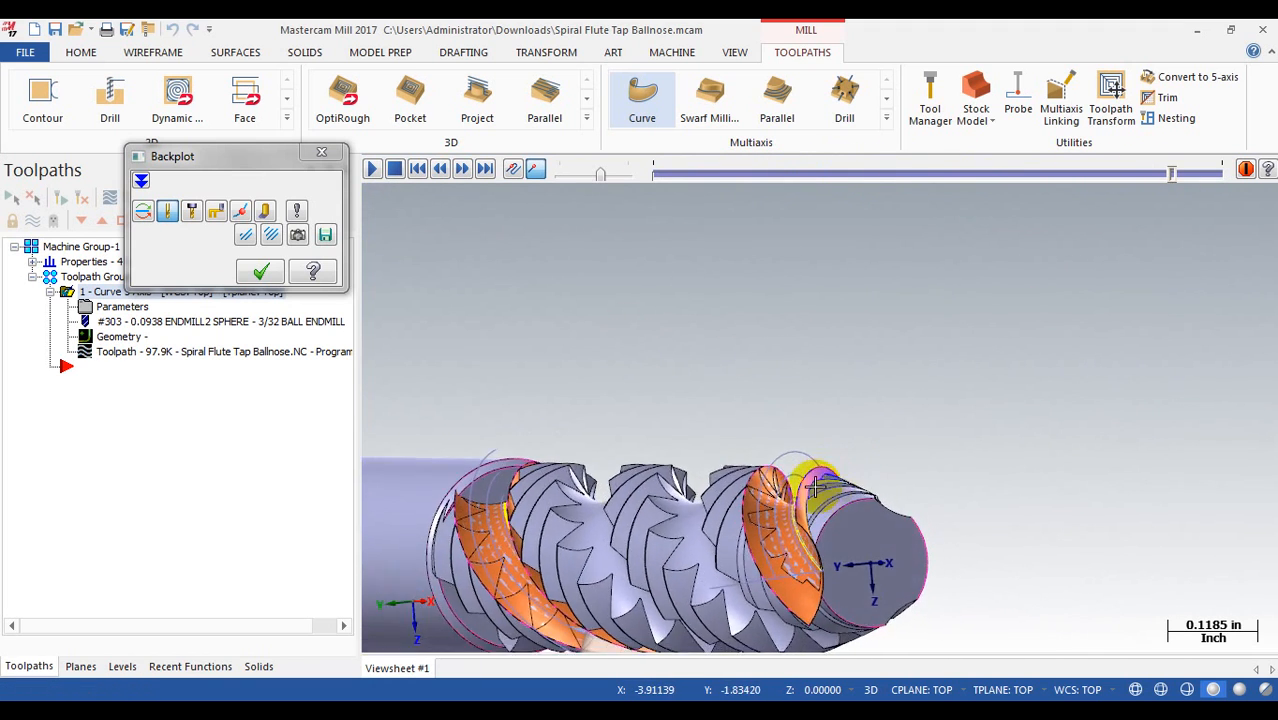
pyautogui.click(260, 272)
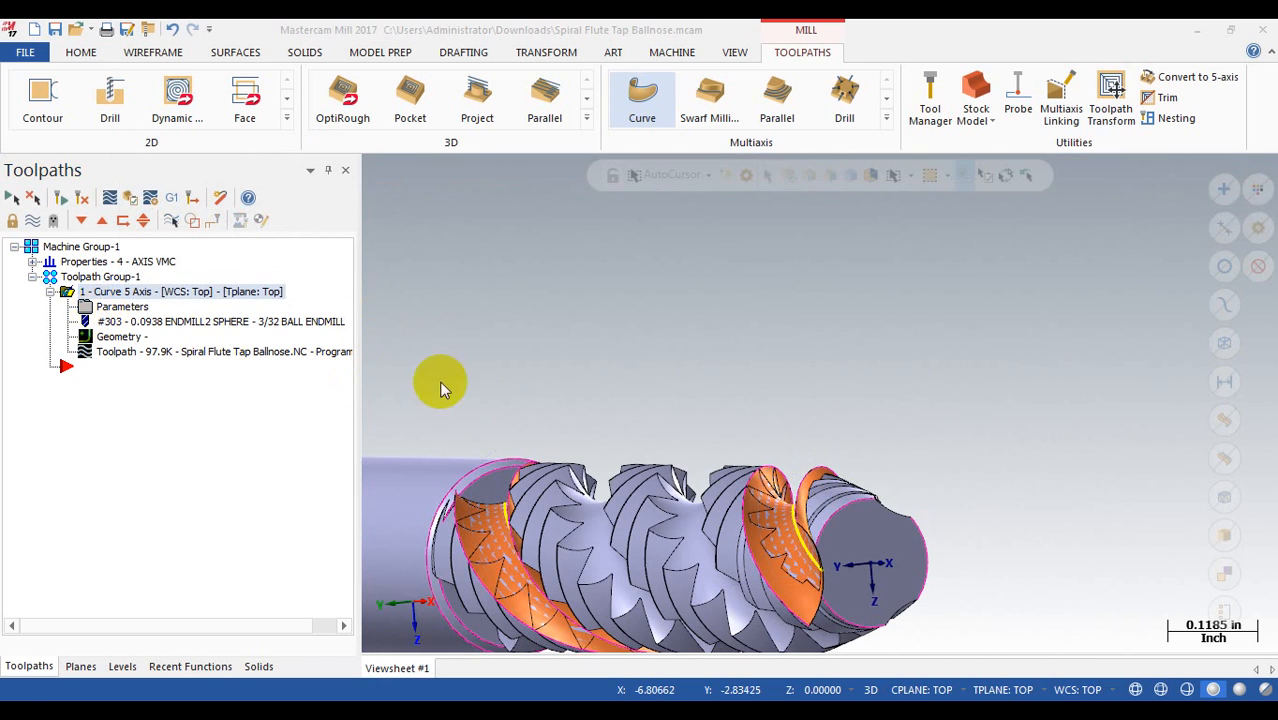
# - Reduce the depth cuts to a rough step of 0.01 and a finish step of 0.005, and accept the parameters
pyautogui.click(122, 306)
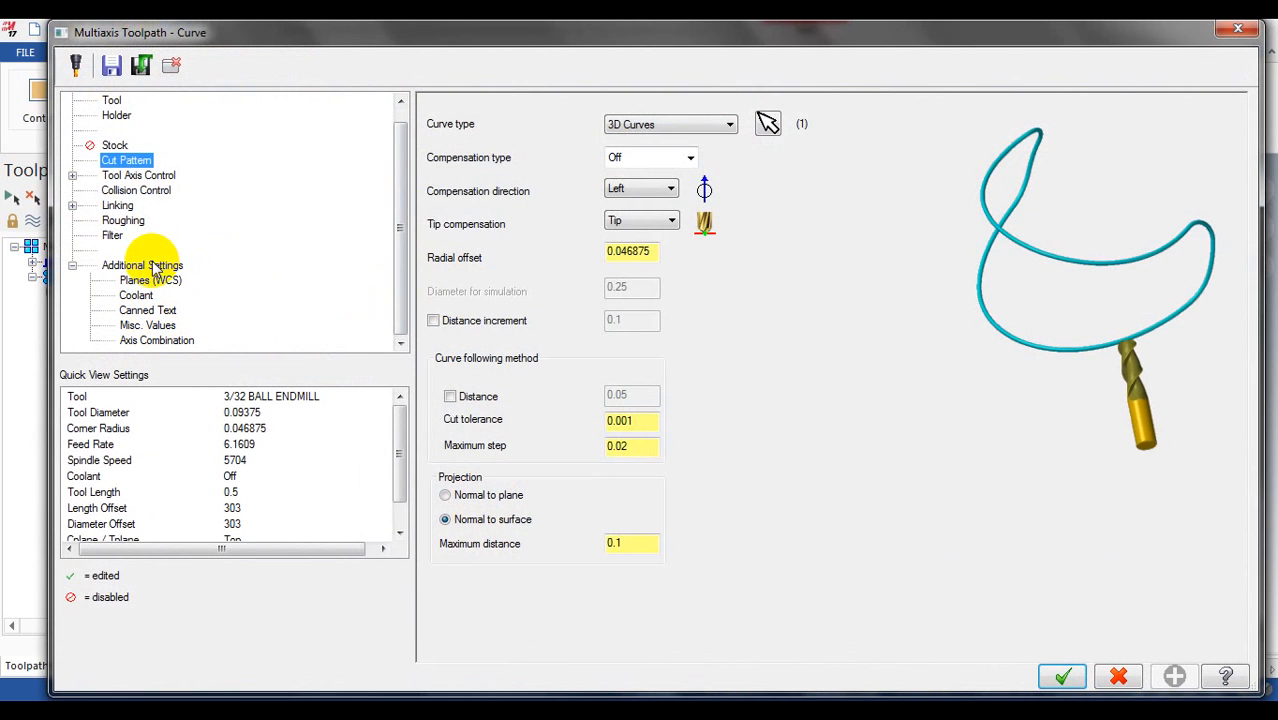
pyautogui.click(152, 279)
pyautogui.click(124, 220)
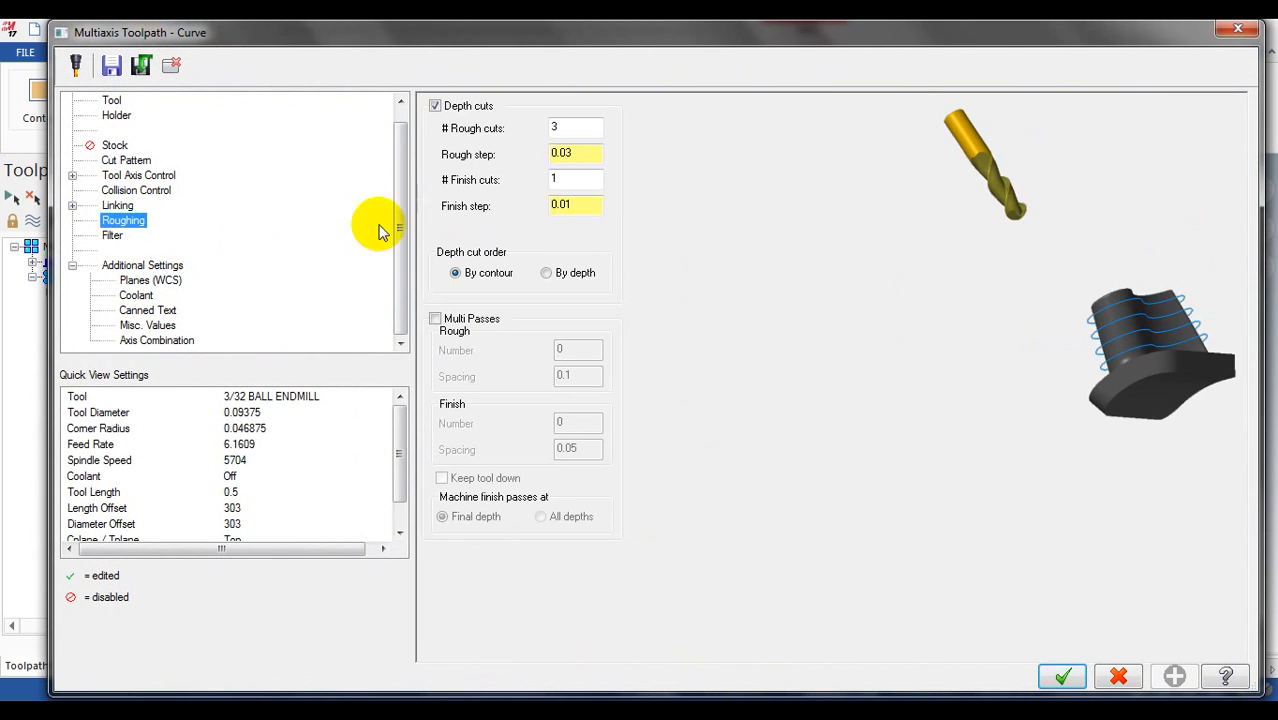
pyautogui.click(572, 153)
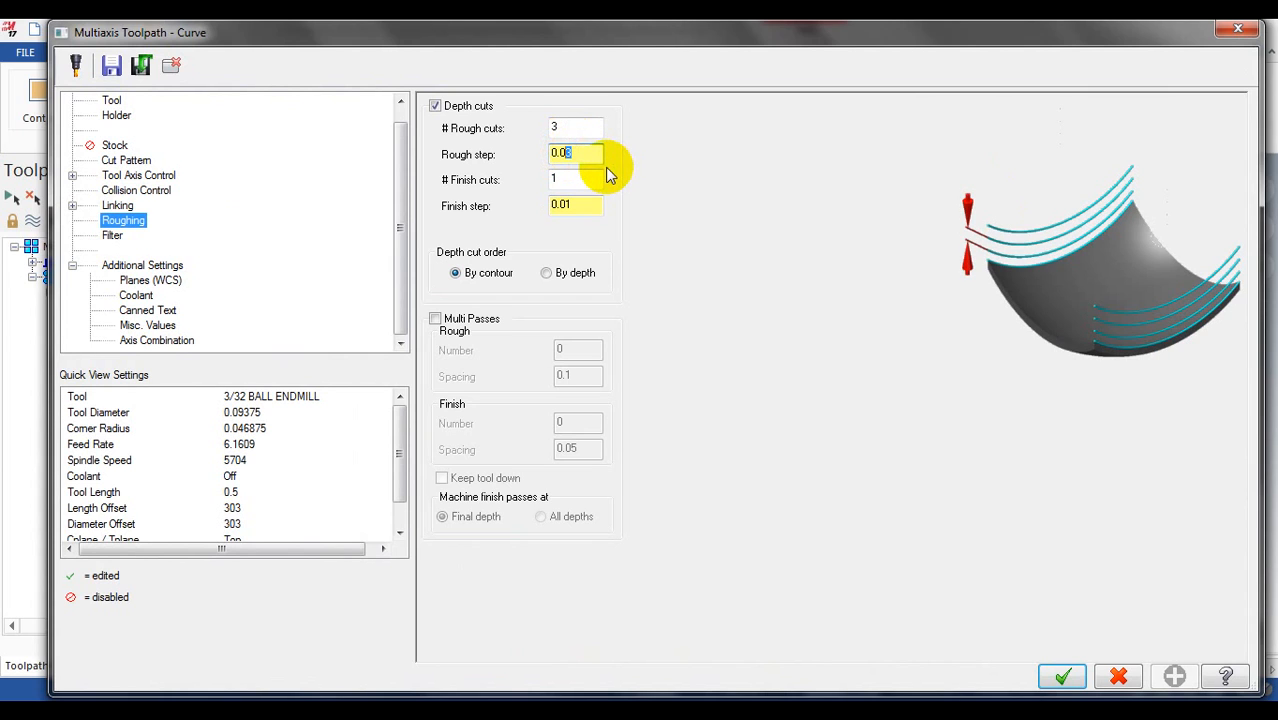
pyautogui.write('1')
pyautogui.click(570, 201)
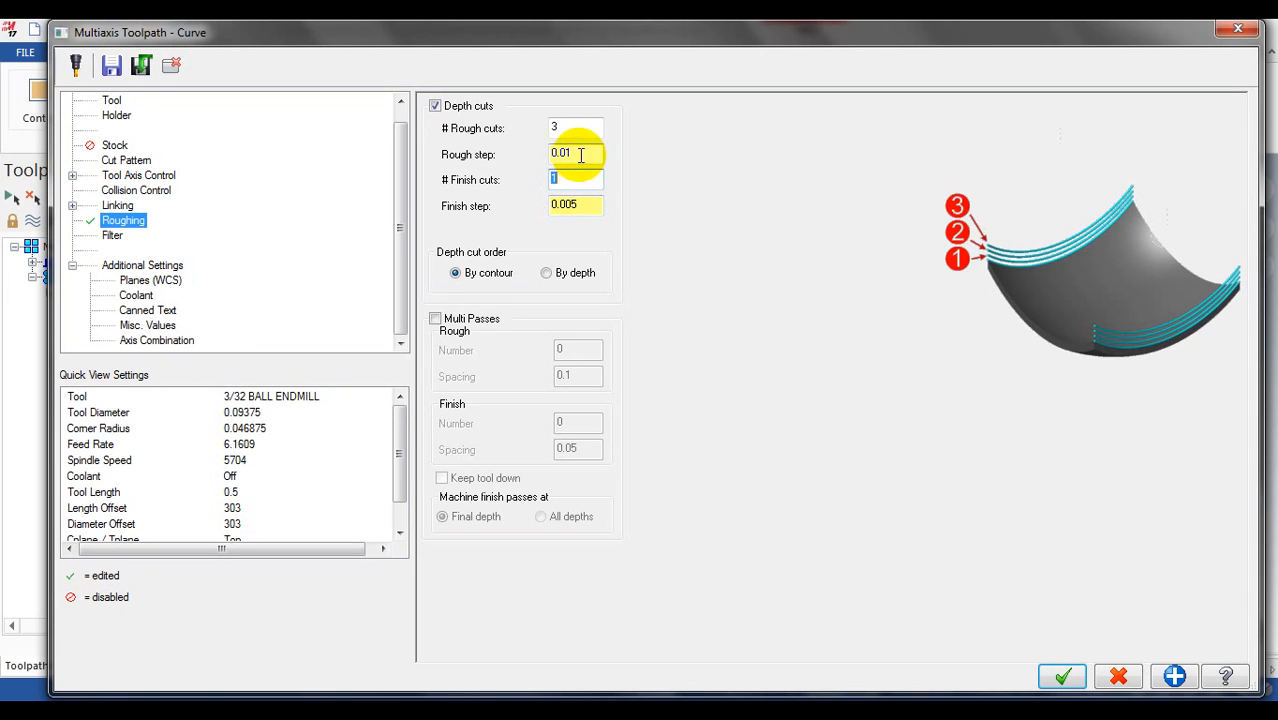
pyautogui.click(580, 155)
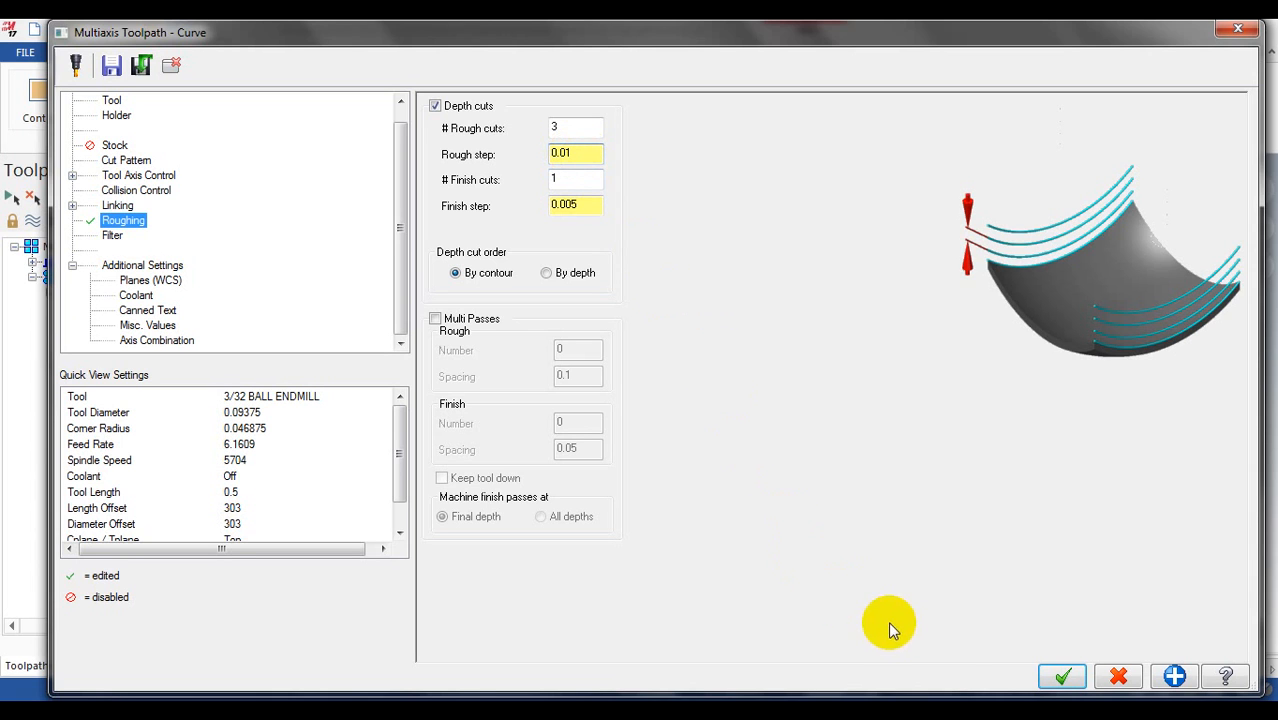
pyautogui.click(1062, 677)
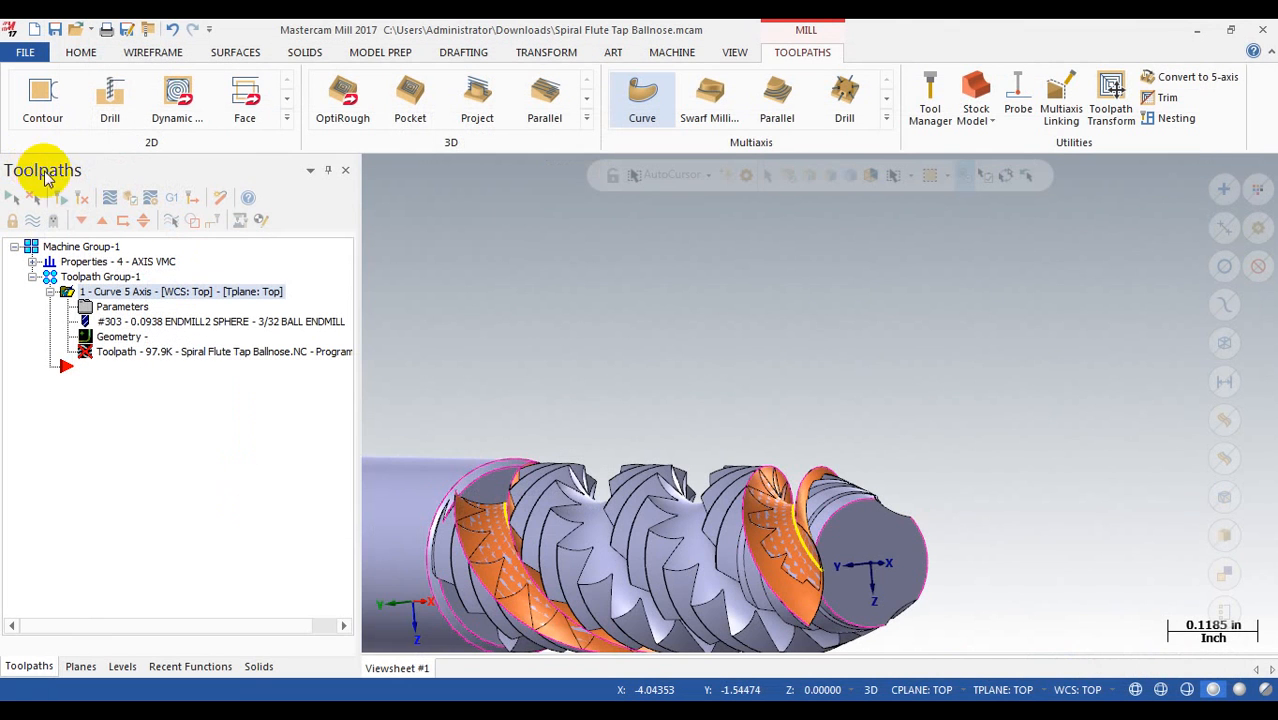
# - Backplot the toolpath with the smaller depth steps through to its end, and close the backplot
pyautogui.click(149, 354)
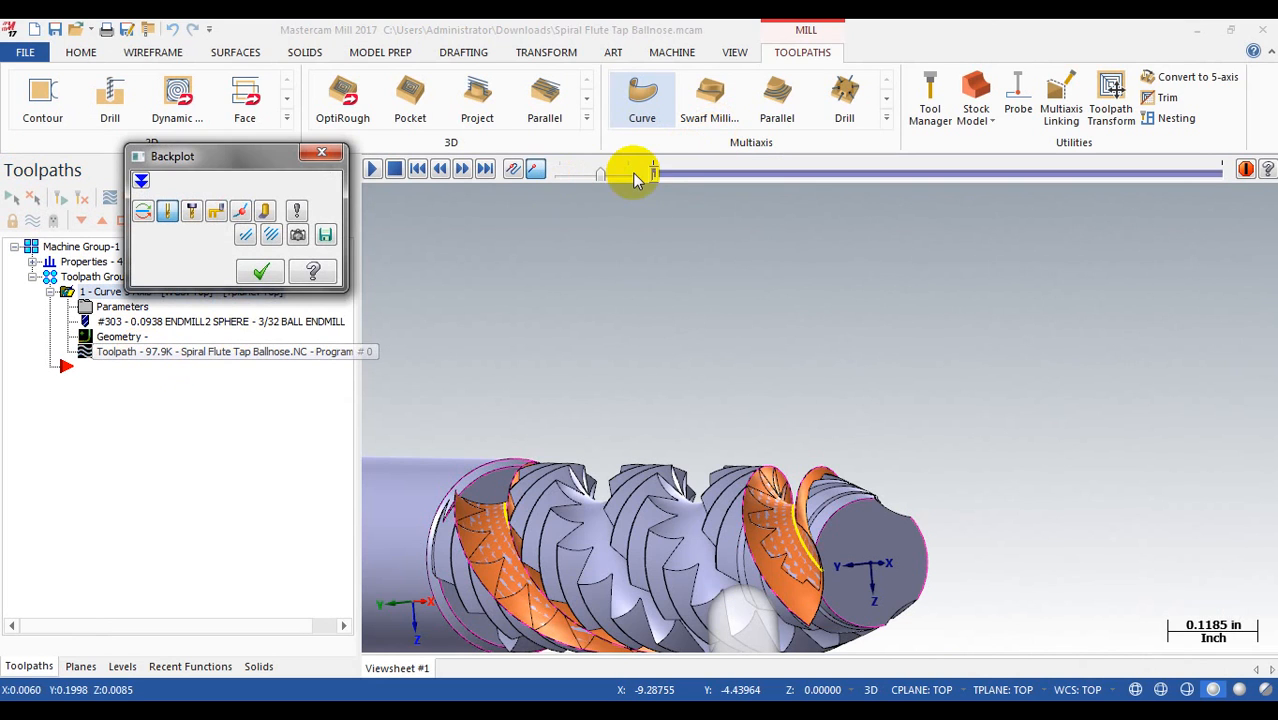
pyautogui.moveTo(651, 173); pyautogui.dragTo(1268, 140)
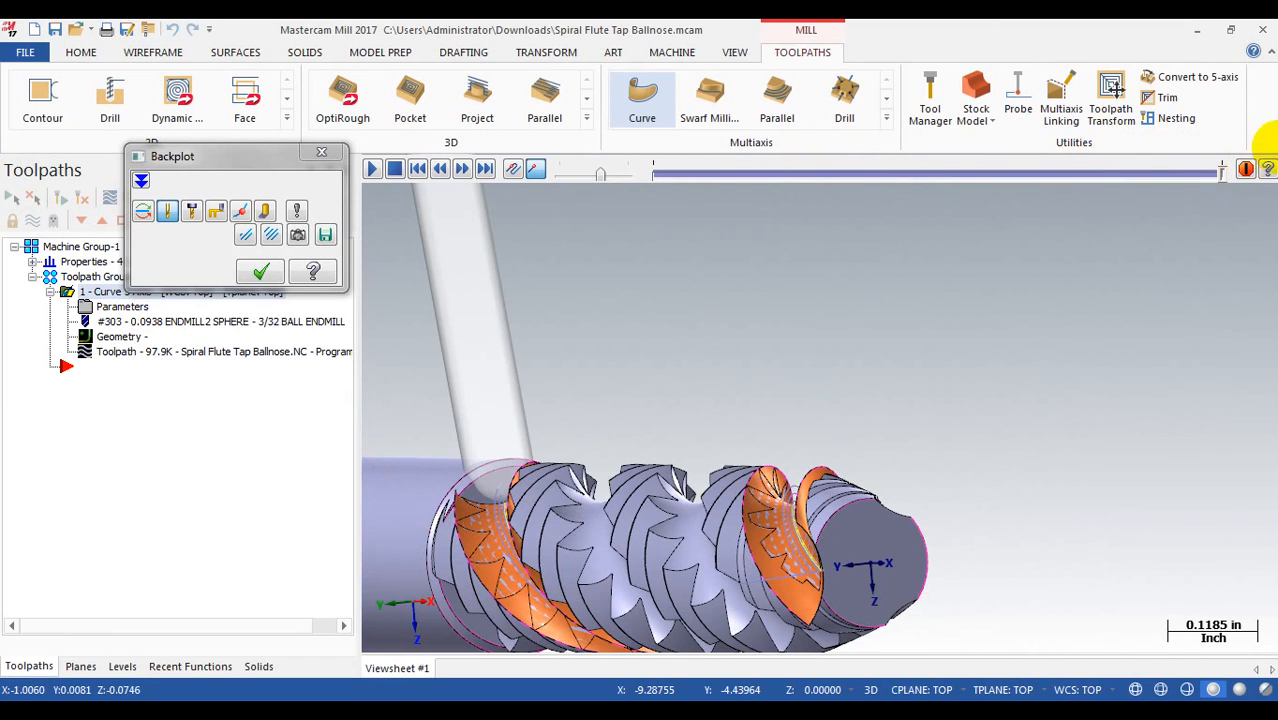
pyautogui.click(259, 271)
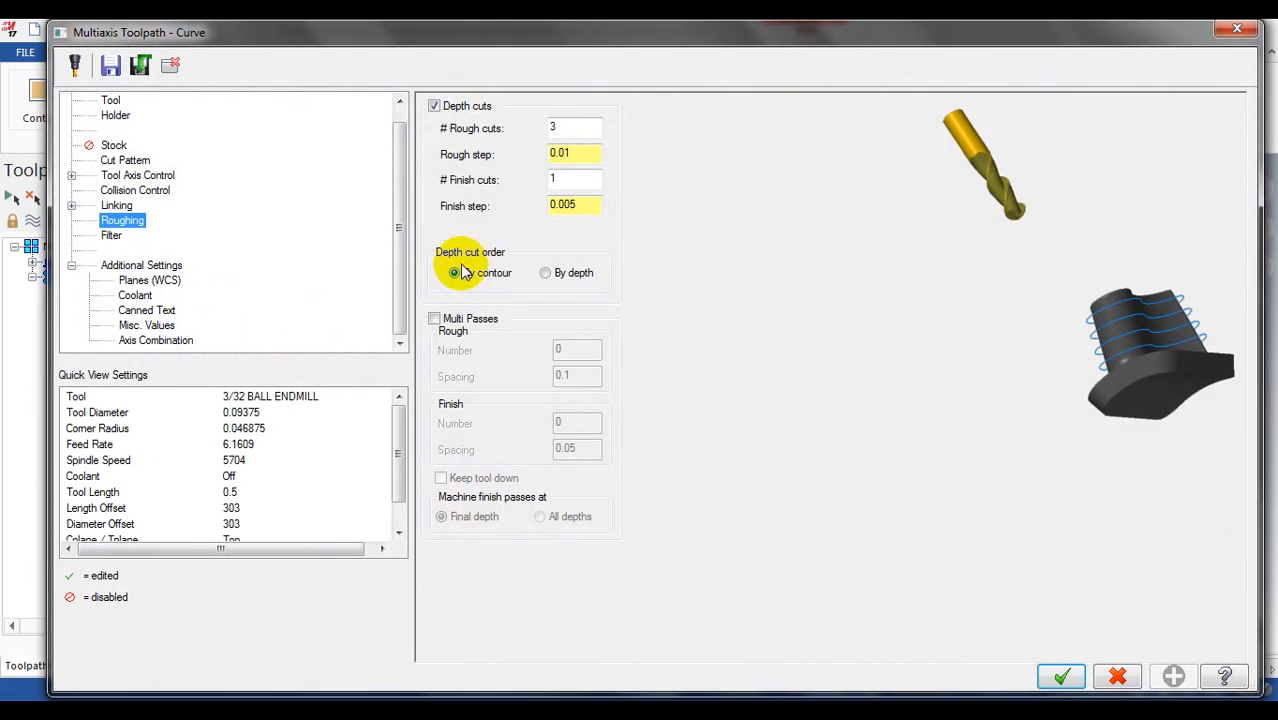
# - Set the number of rough depth cuts to 5, accept the Curve parameters, and regenerate the toolpath
pyautogui.doubleClick(567, 127)
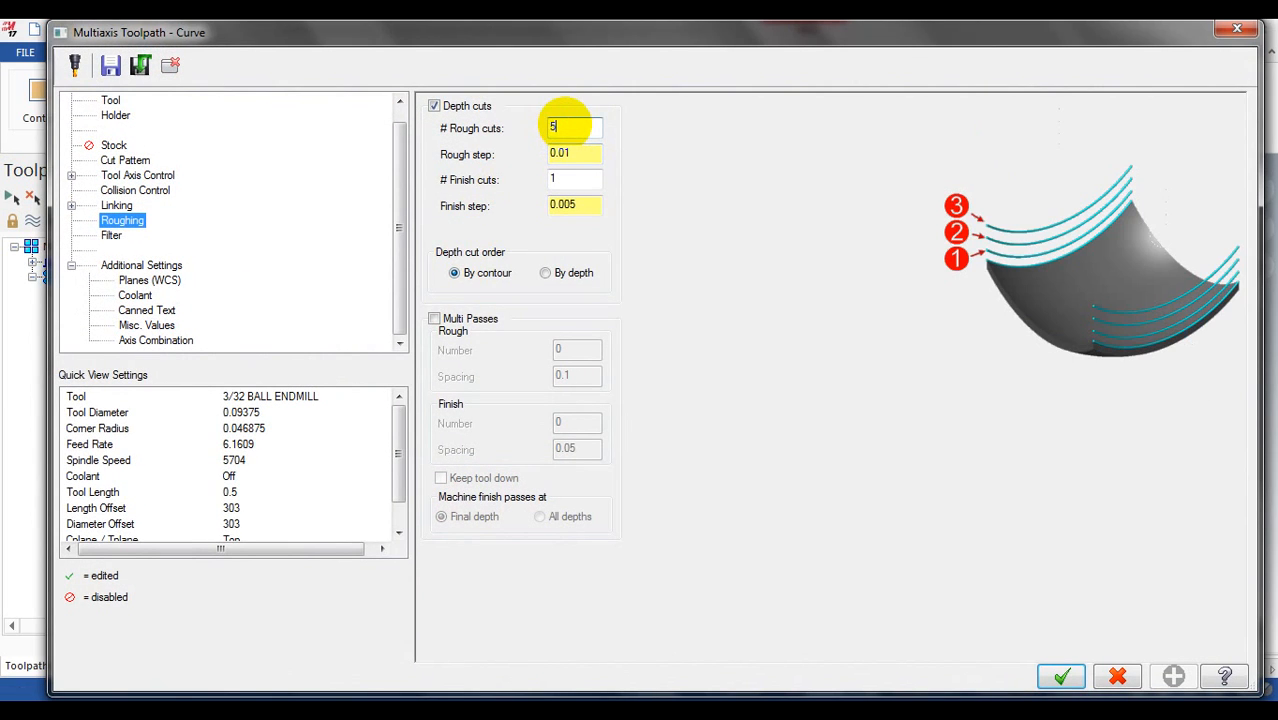
pyautogui.click(1062, 676)
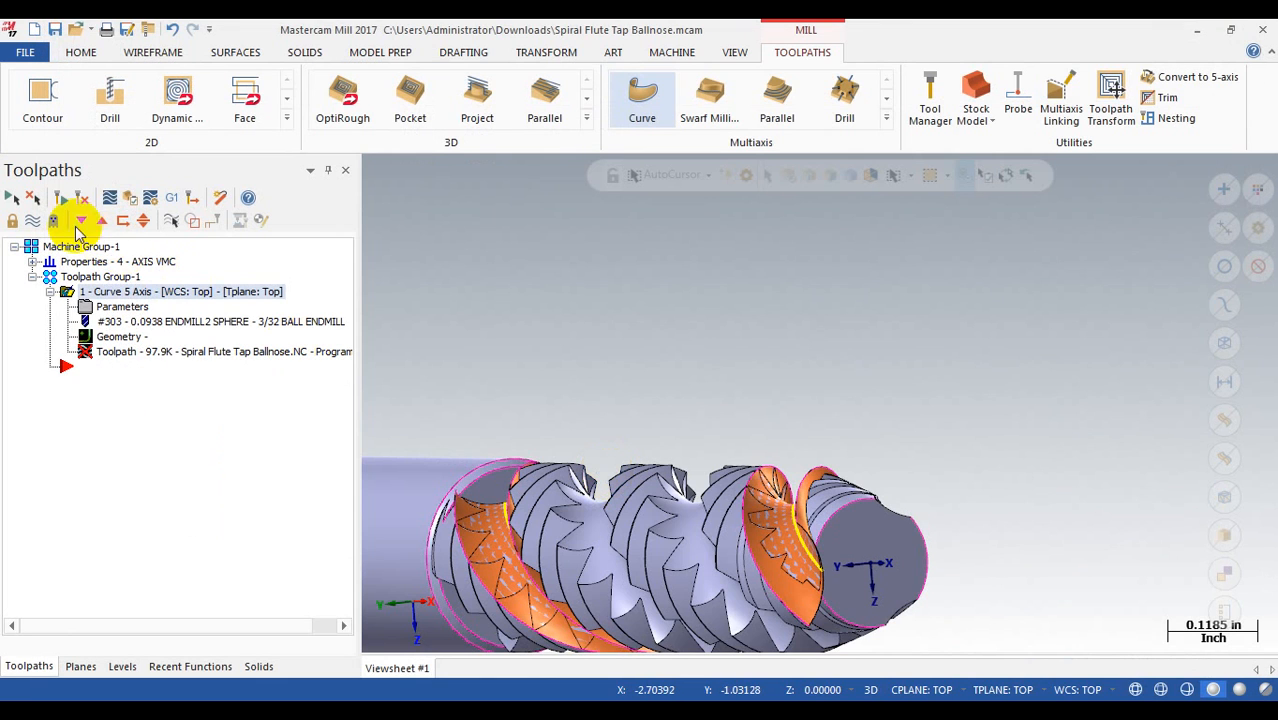
pyautogui.click(59, 199)
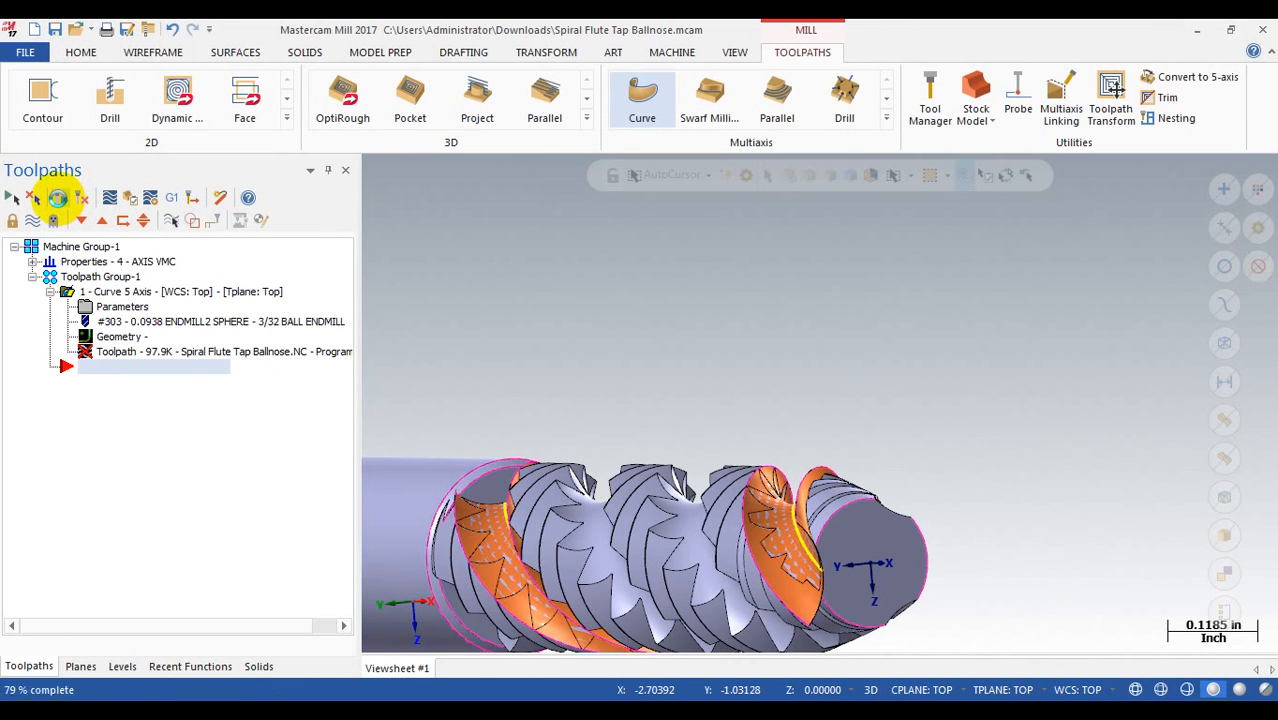
pyautogui.hotkey('alt', 't')
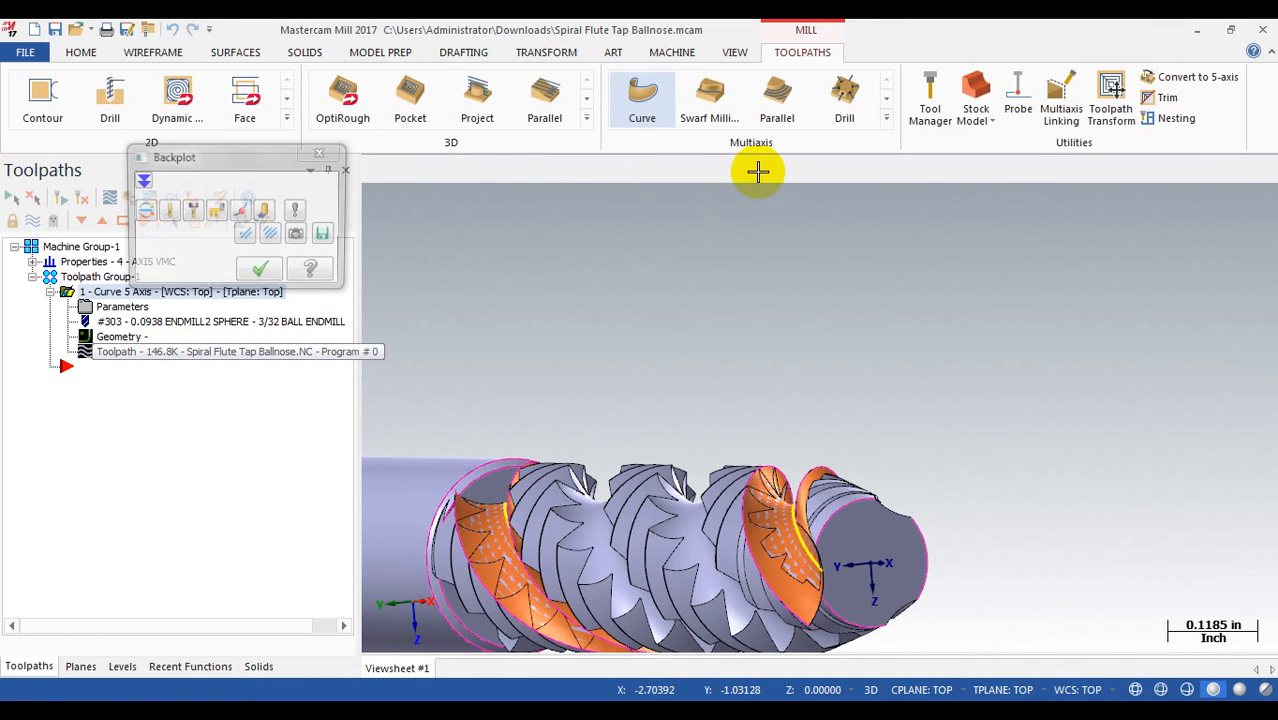
# - Backplot the Curve toolpath with five rough cuts through to its end, inspect the tool along the flute, and close the backplot
pyautogui.moveTo(656, 171); pyautogui.dragTo(1270, 176)
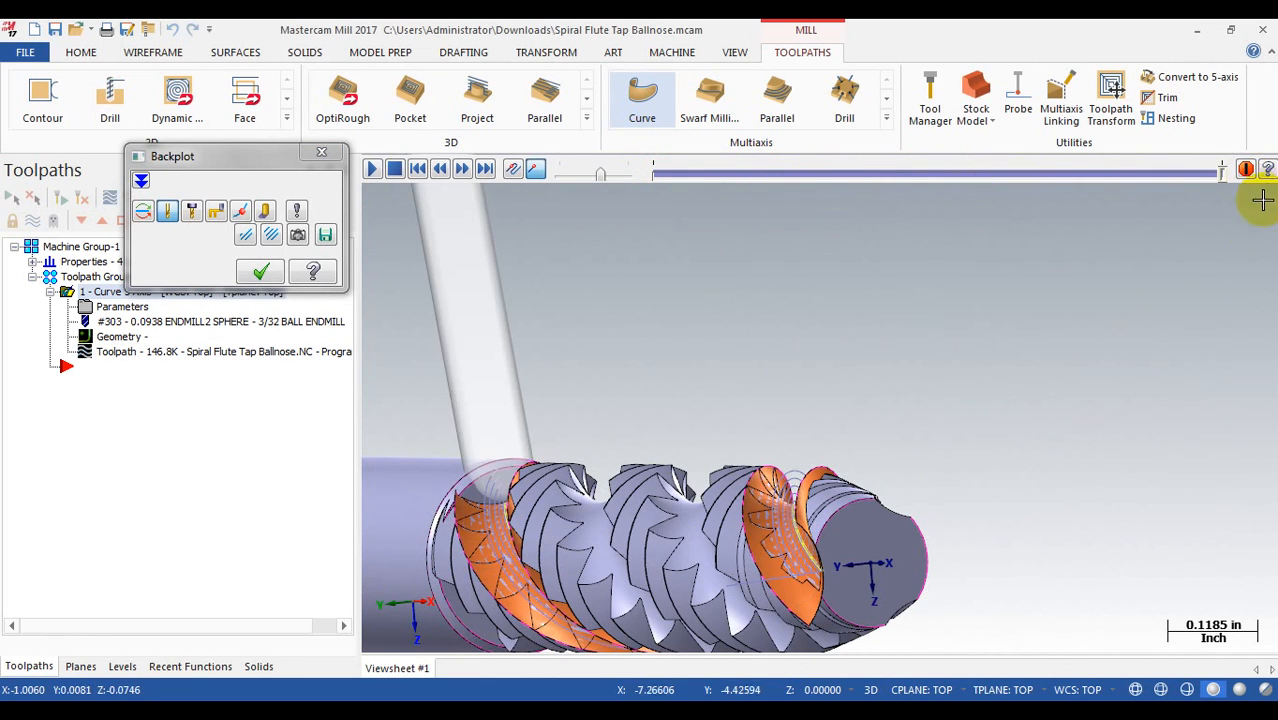
pyautogui.scroll(-3, 1238, 311)
pyautogui.moveTo(1010, 379); pyautogui.dragTo(1111, 358, button='middle')
pyautogui.scroll(-2, 787, 400)
pyautogui.moveTo(784, 400); pyautogui.dragTo(720, 413, button='middle')
pyautogui.click(245, 279)
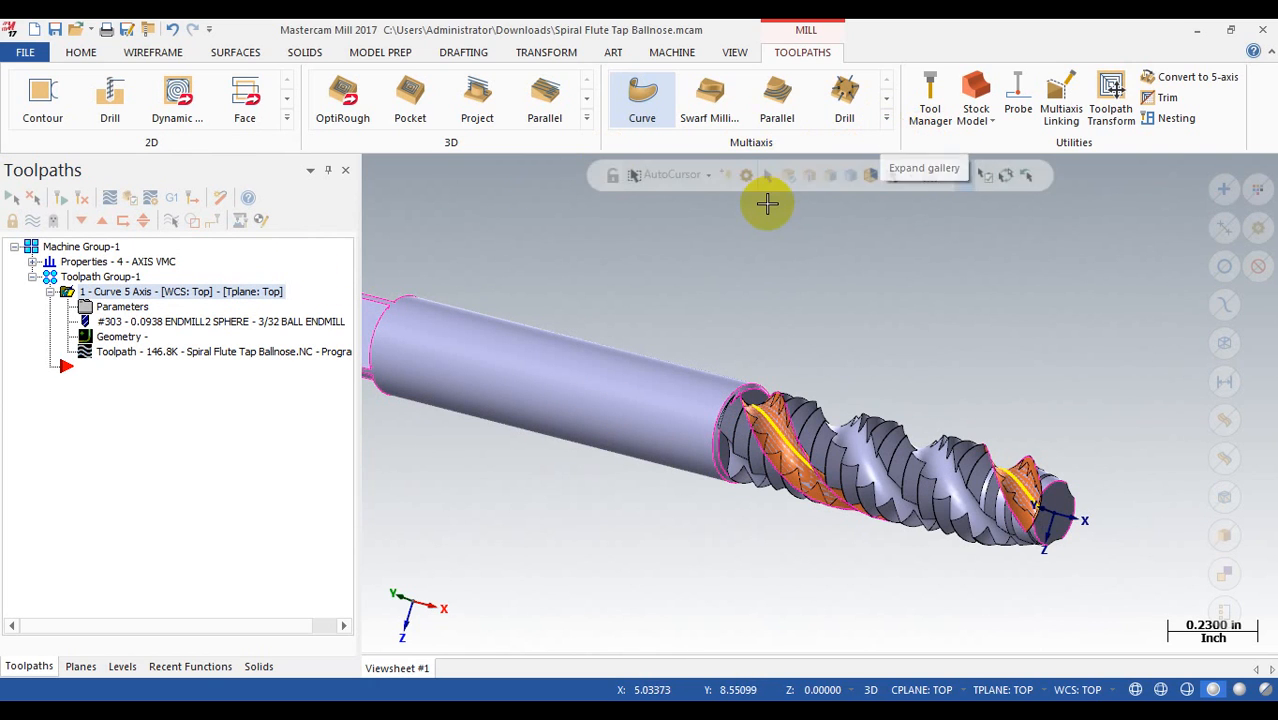
pyautogui.click(889, 121)
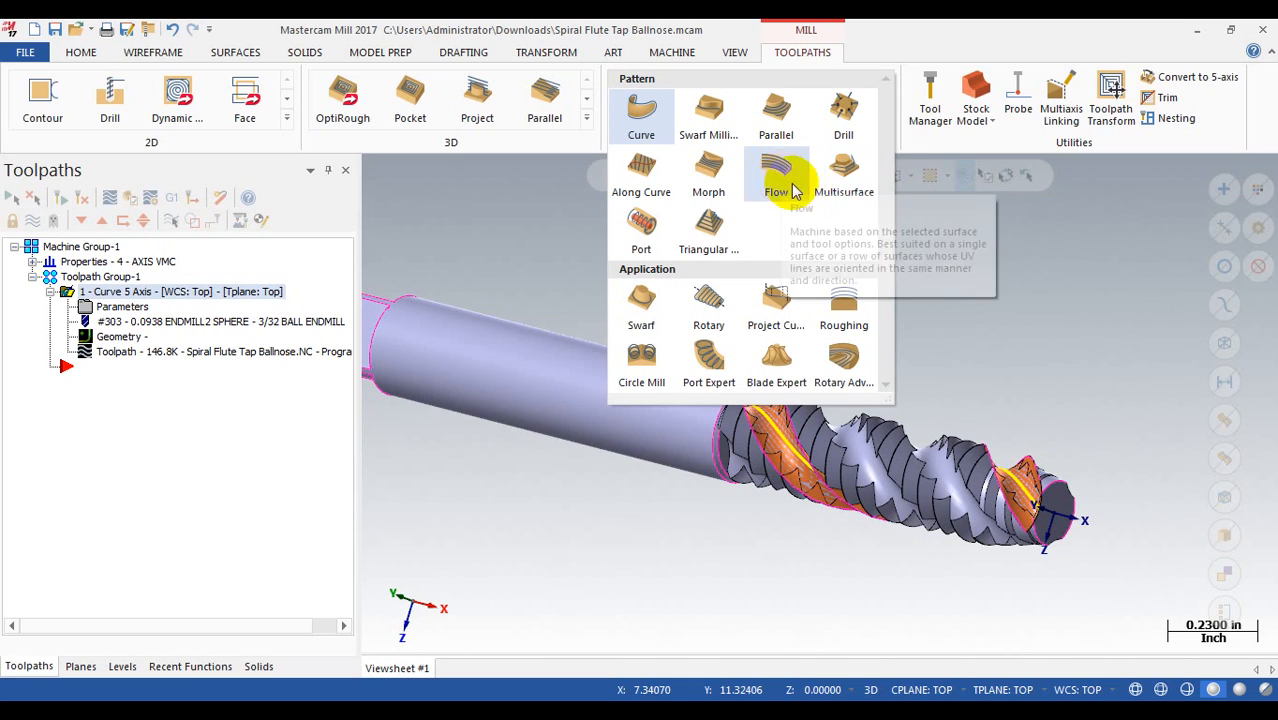
pyautogui.click(989, 335)
# - Extend the orange flute surface by a distance of 0.1 from its edge at the tap's tip, without keeping the original surface
pyautogui.scroll(5, 1018, 456)
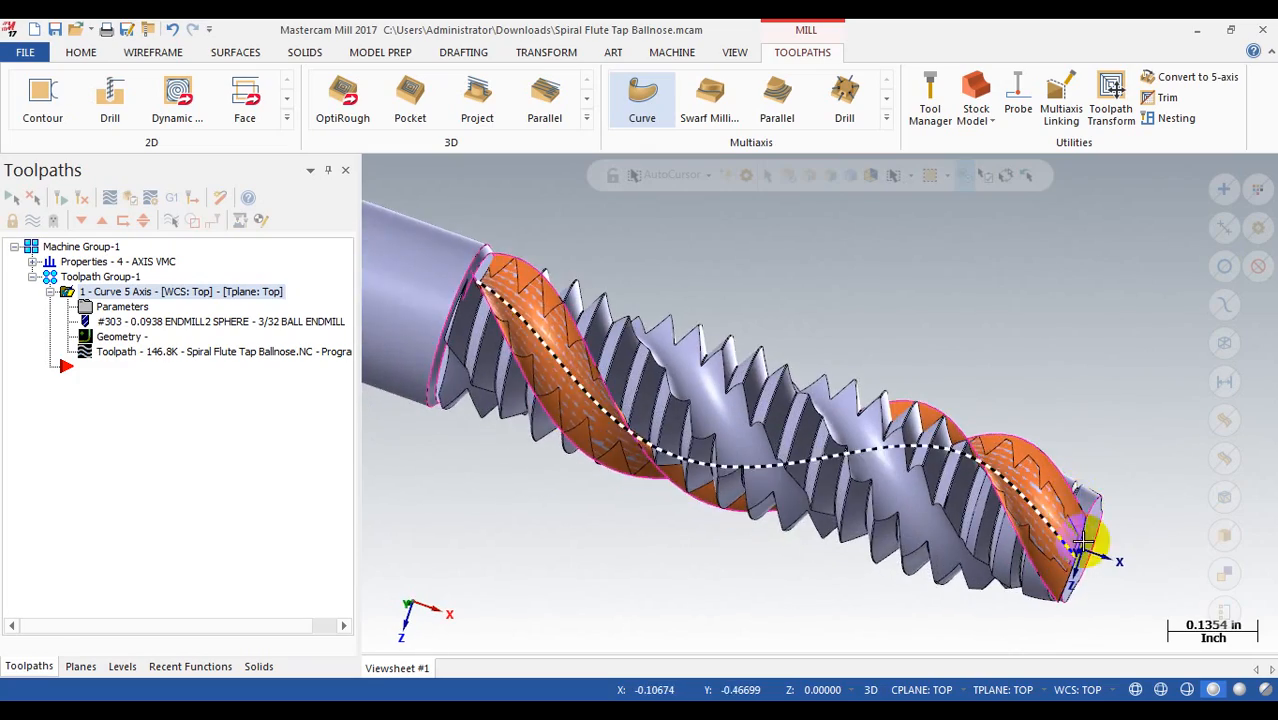
pyautogui.moveTo(1065, 527); pyautogui.dragTo(976, 449, button='middle')
pyautogui.scroll(-2, 924, 413)
pyautogui.scroll(2, 990, 462)
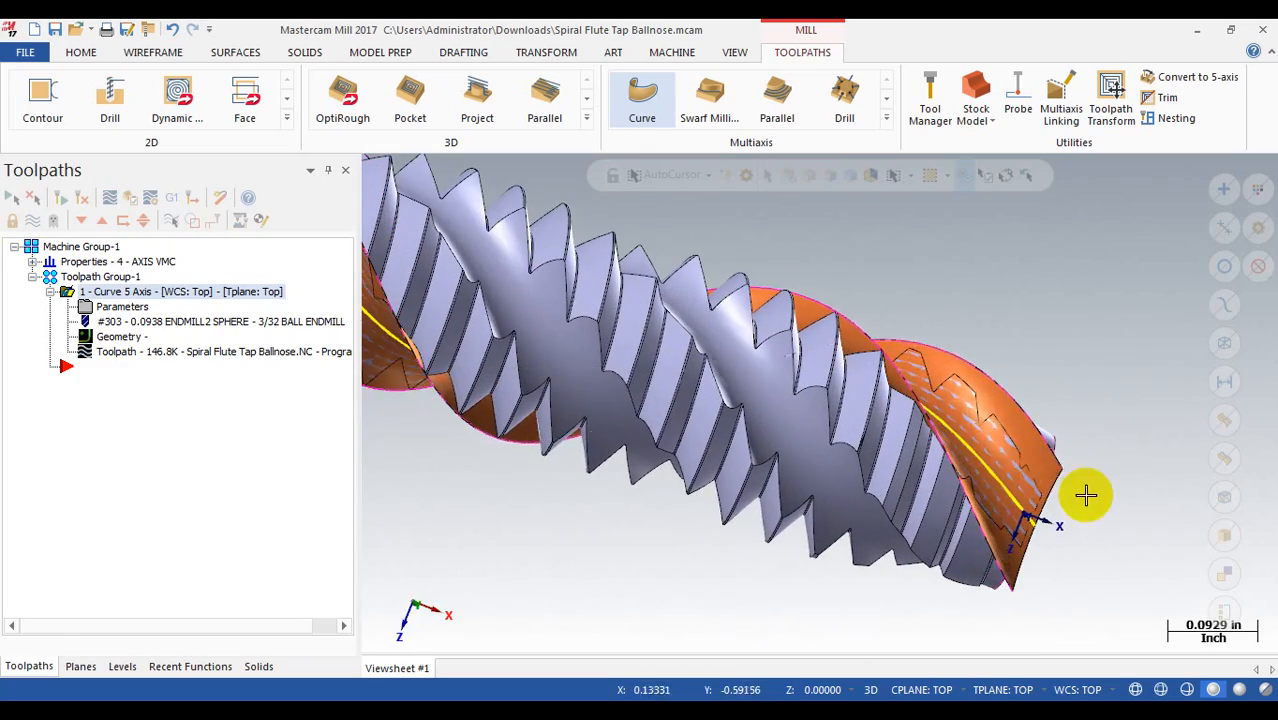
pyautogui.click(230, 56)
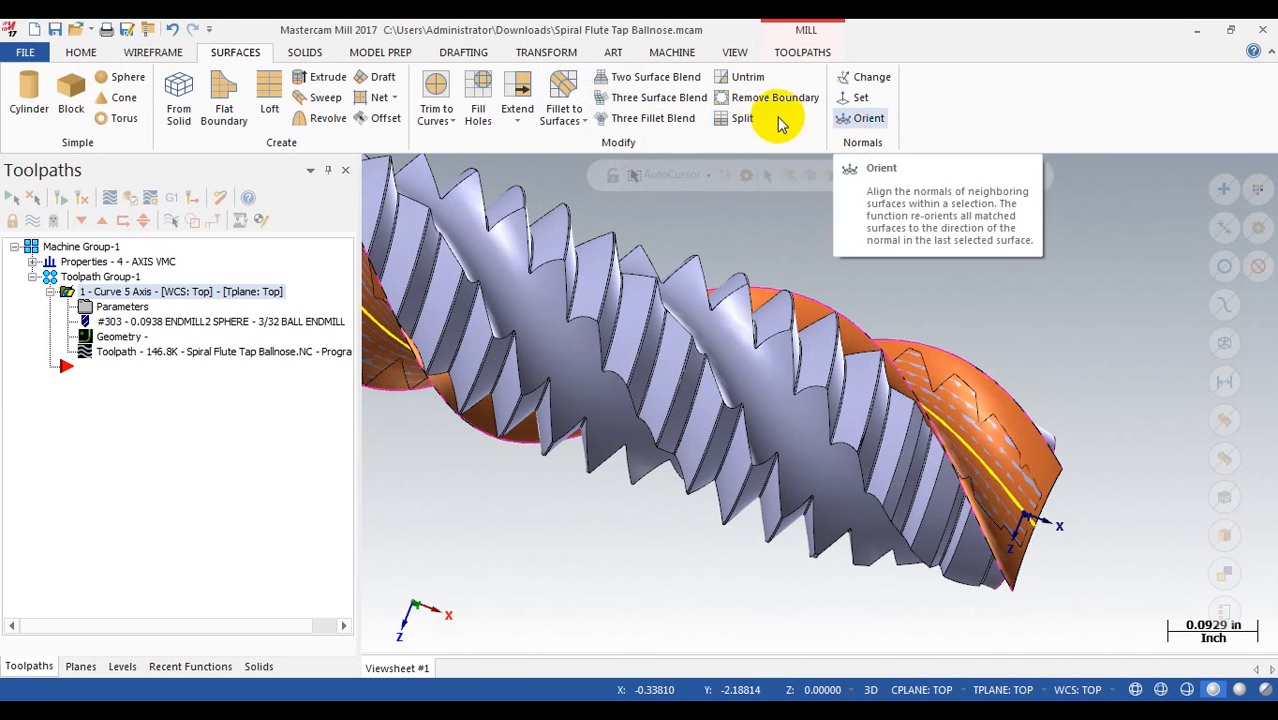
pyautogui.click(517, 100)
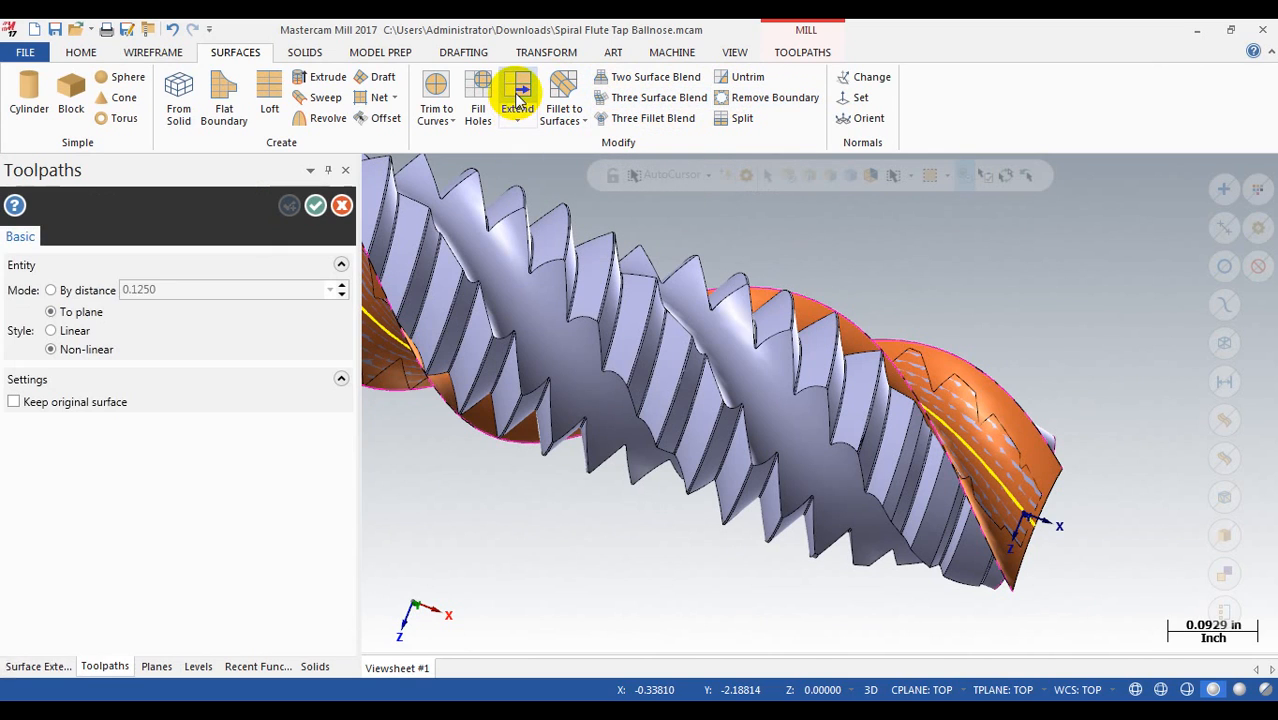
pyautogui.click(50, 290)
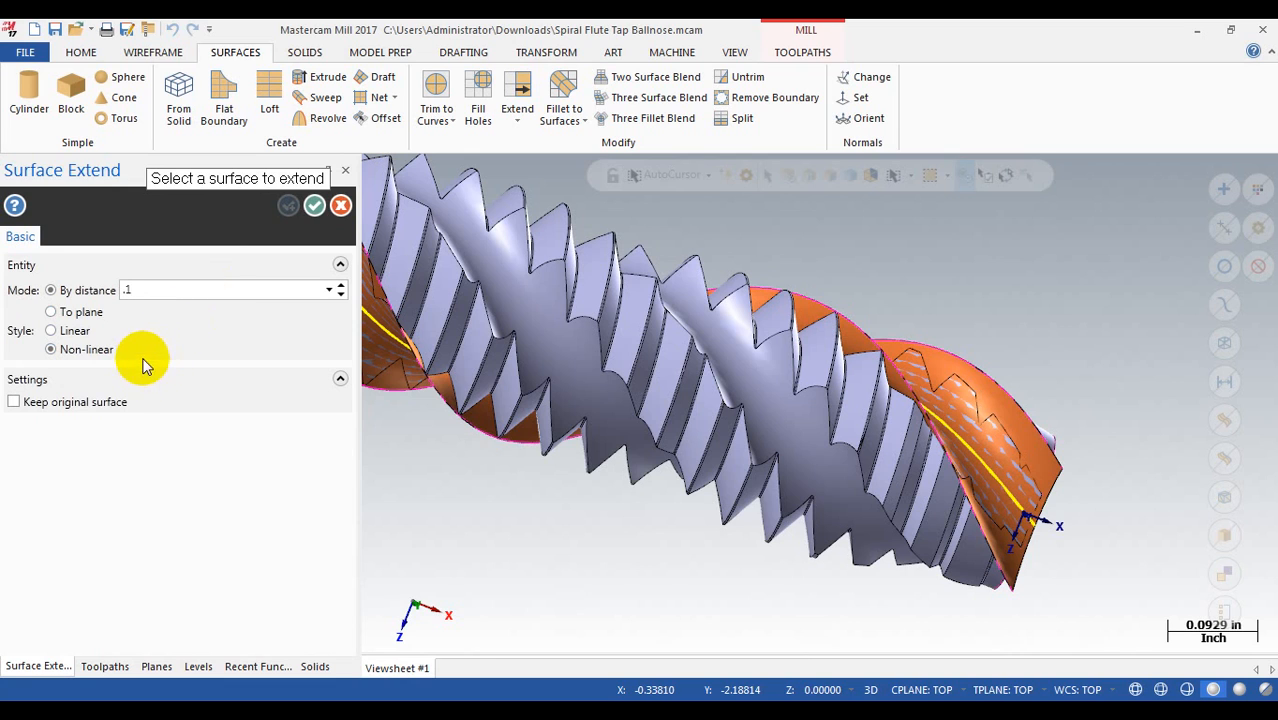
pyautogui.click(1078, 500)
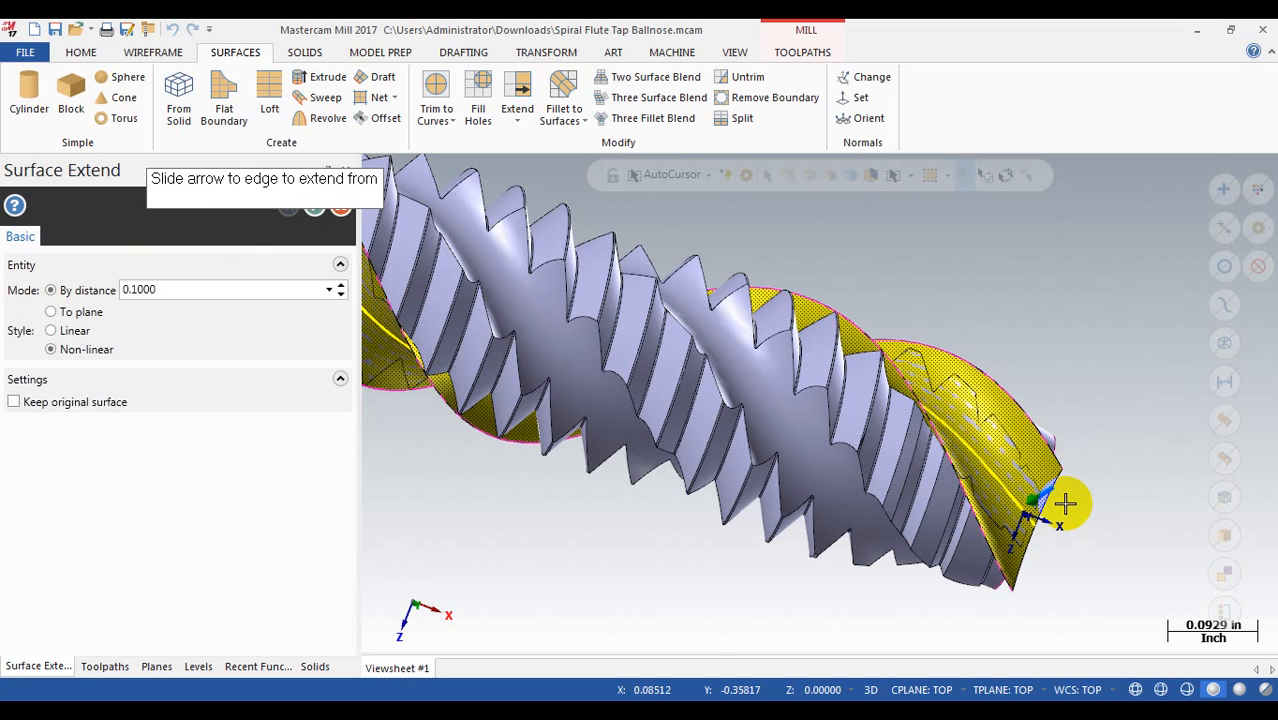
pyautogui.click(1065, 503)
pyautogui.scroll(-3, 1030, 420)
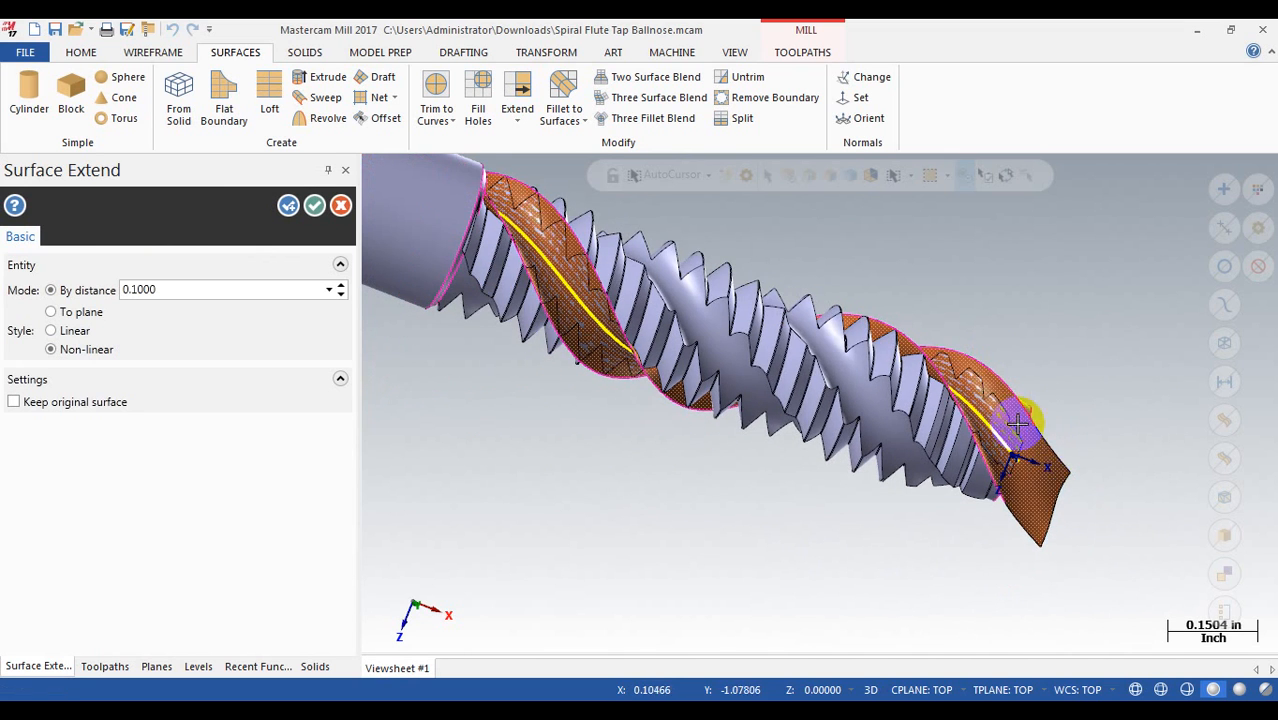
pyautogui.moveTo(1085, 460); pyautogui.dragTo(1066, 430, button='middle')
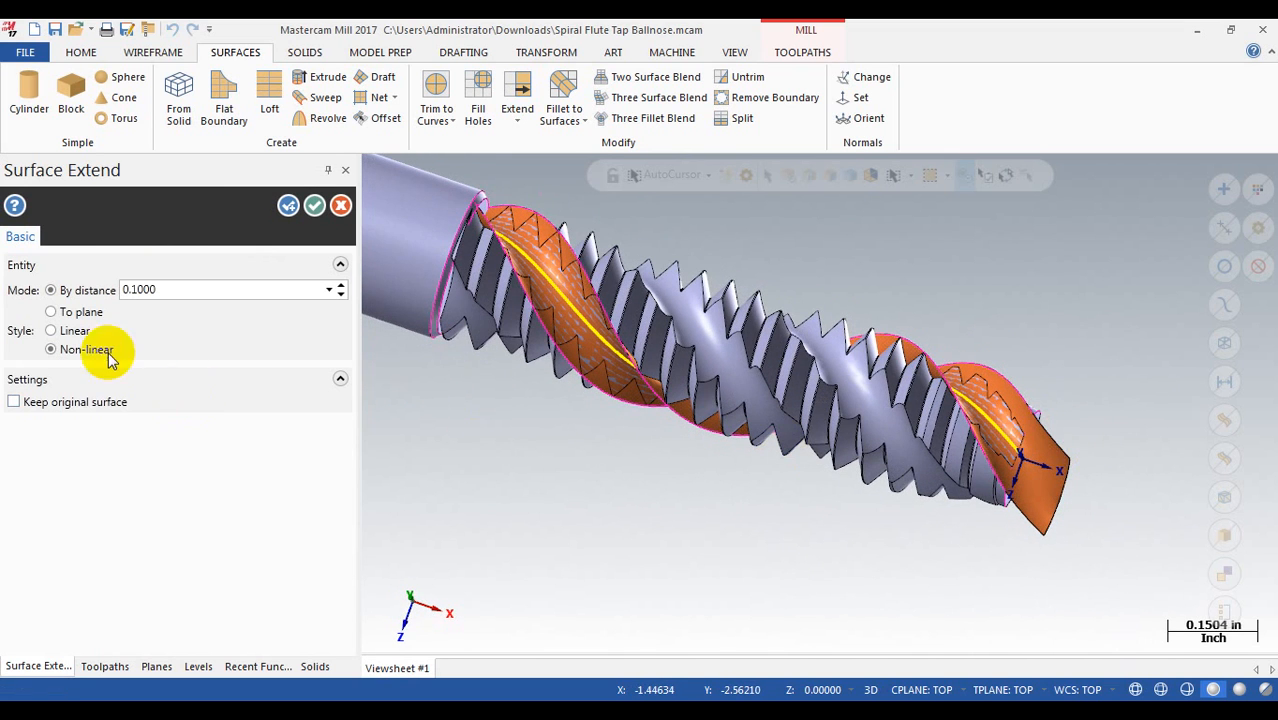
# - Compare the linear and non-linear extension styles at the tap's tip, then keep Linear and accept the surface extension
pyautogui.click(75, 335)
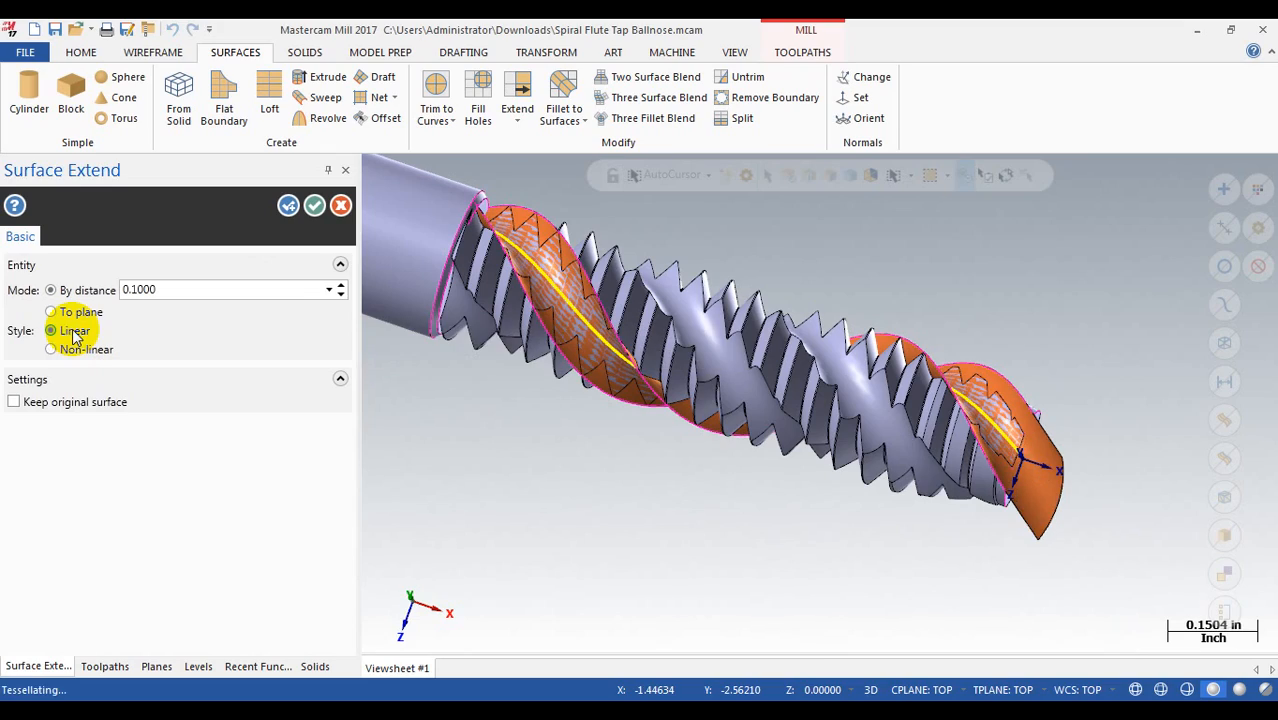
pyautogui.moveTo(1133, 476); pyautogui.dragTo(1068, 455, button='middle')
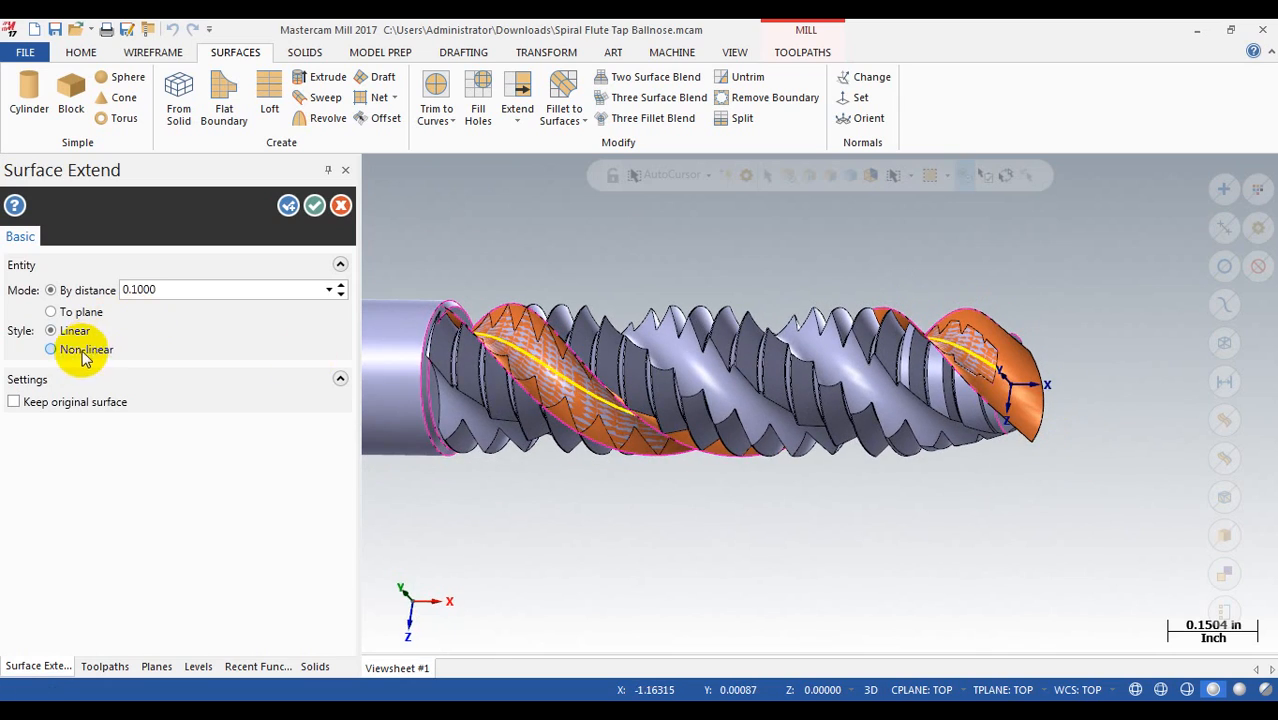
pyautogui.moveTo(979, 442); pyautogui.dragTo(985, 330, button='middle')
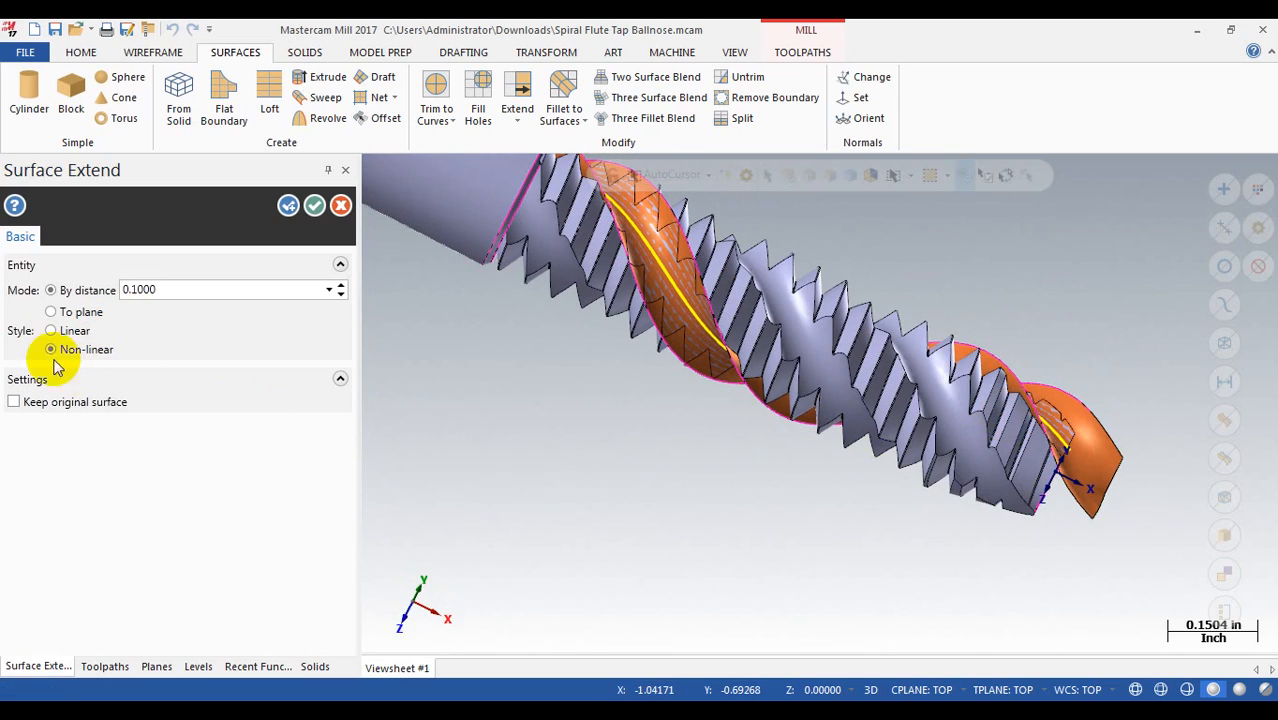
pyautogui.click(57, 333)
pyautogui.moveTo(1115, 491); pyautogui.dragTo(1015, 470, button='middle')
pyautogui.scroll(1, 1040, 438)
pyautogui.click(313, 207)
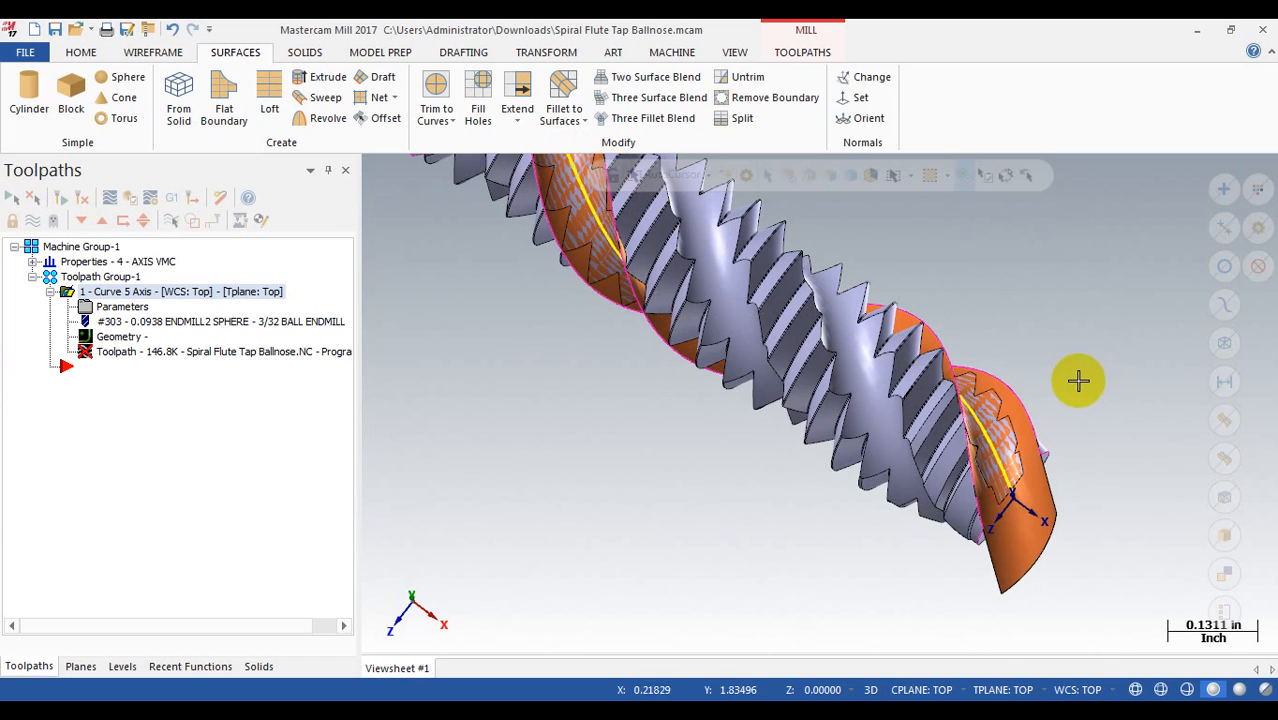
# - Extend the flute's flowline curve by 0.1 at the tap's tip with Trim Break Extend, and accept it
pyautogui.scroll(-2, 1001, 438)
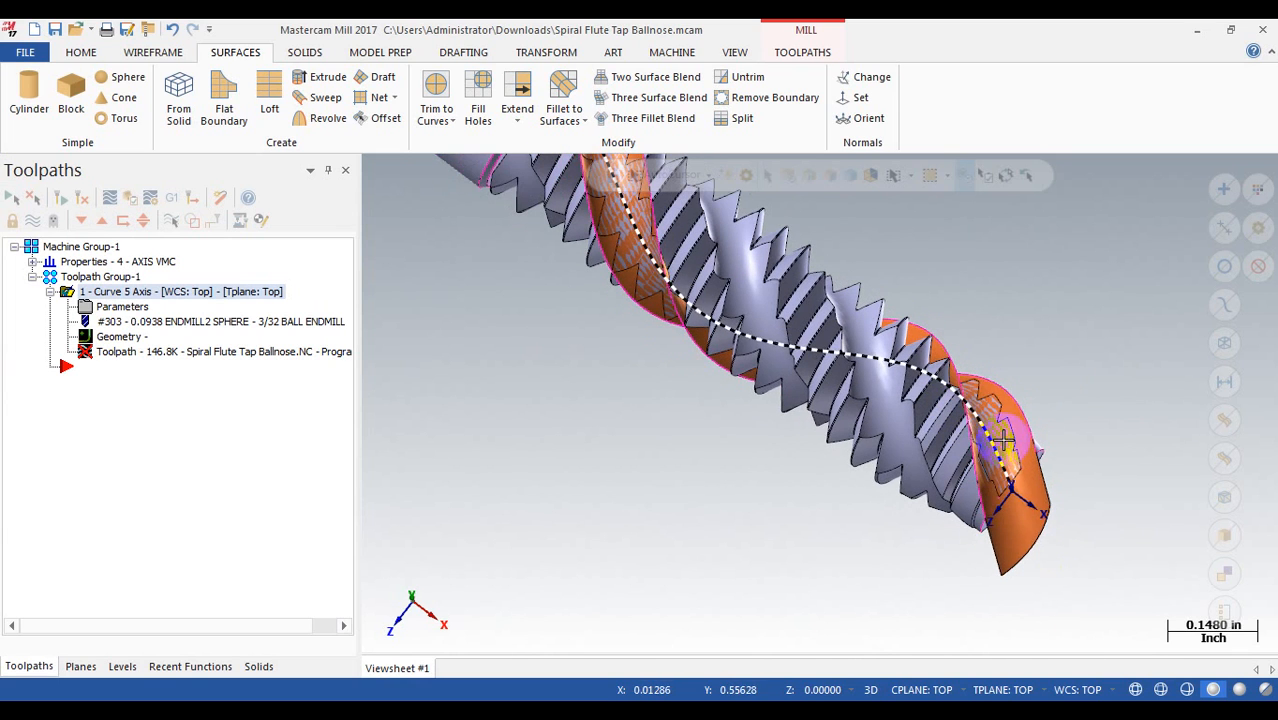
pyautogui.click(1022, 541)
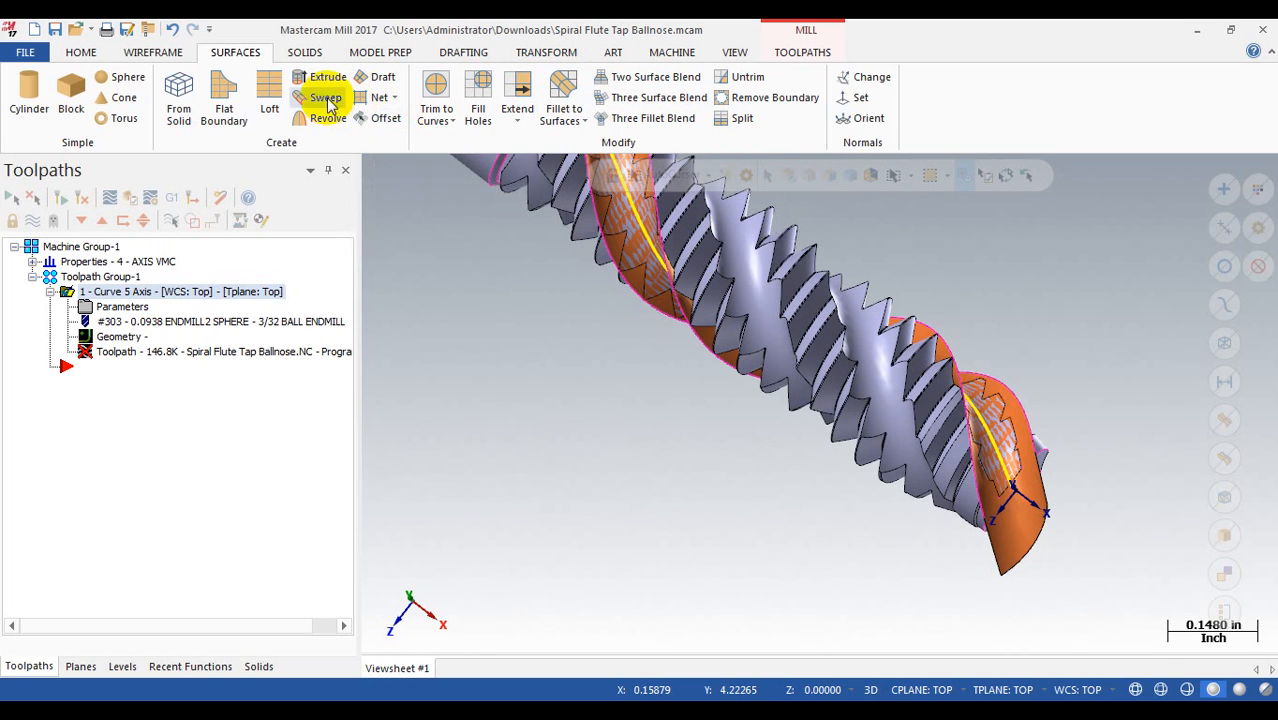
pyautogui.click(131, 58)
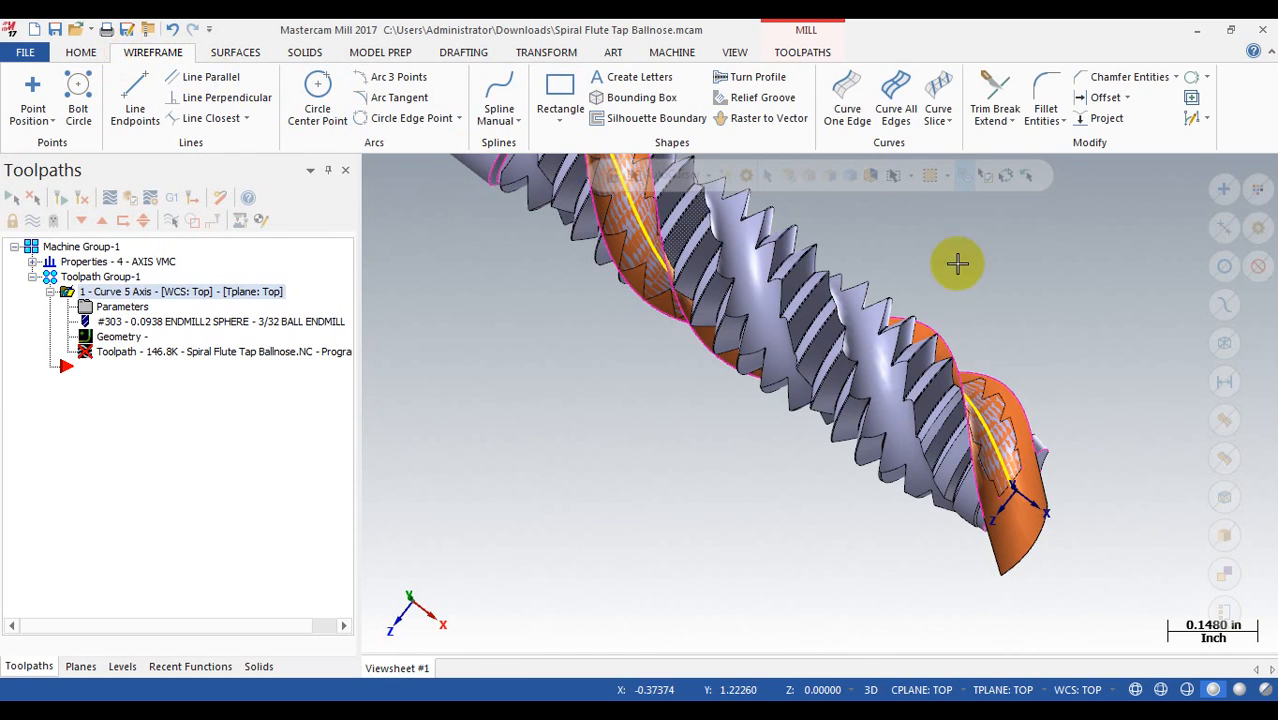
pyautogui.click(995, 92)
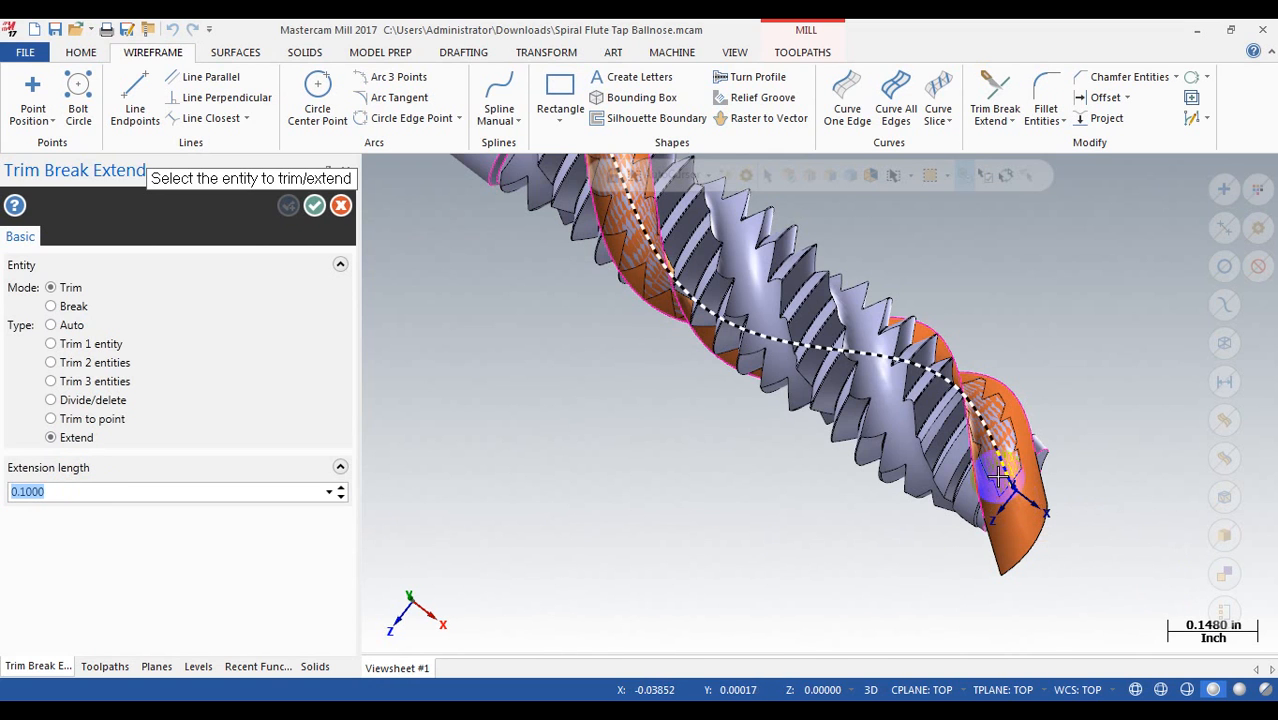
pyautogui.moveTo(999, 478); pyautogui.dragTo(525, 372, button='middle')
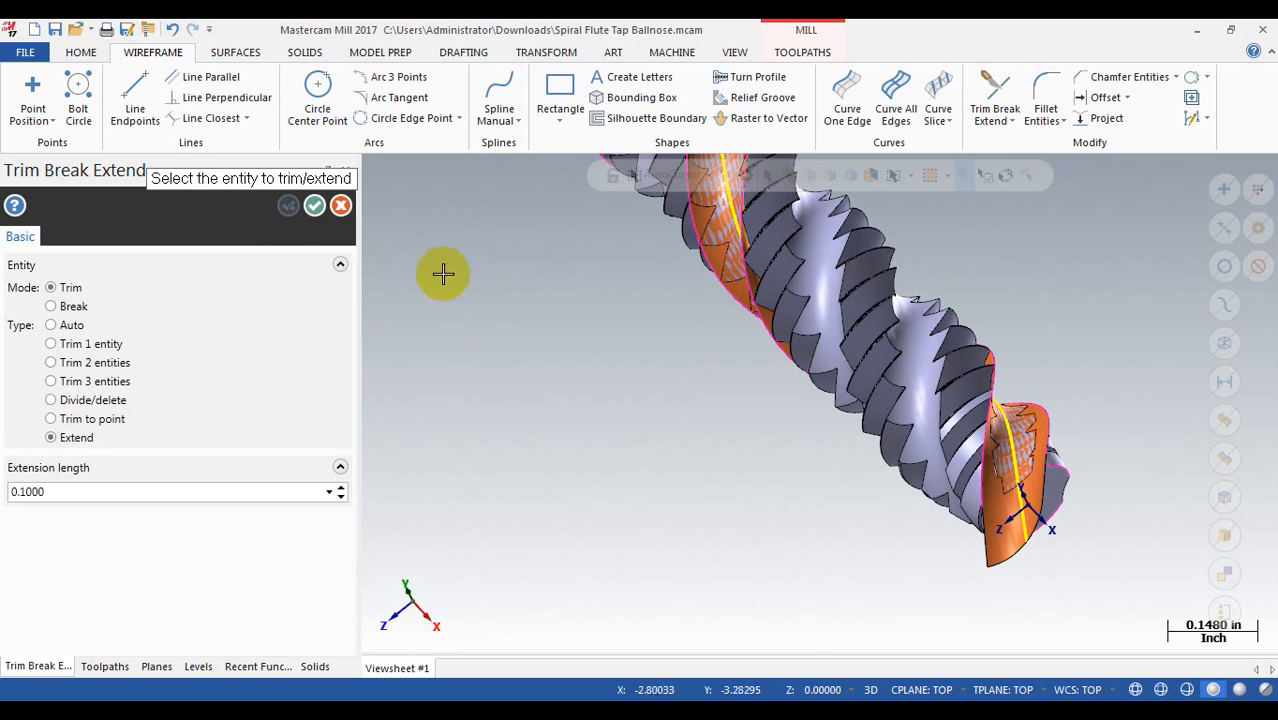
pyautogui.click(314, 206)
pyautogui.moveTo(787, 391); pyautogui.dragTo(942, 462, button='middle')
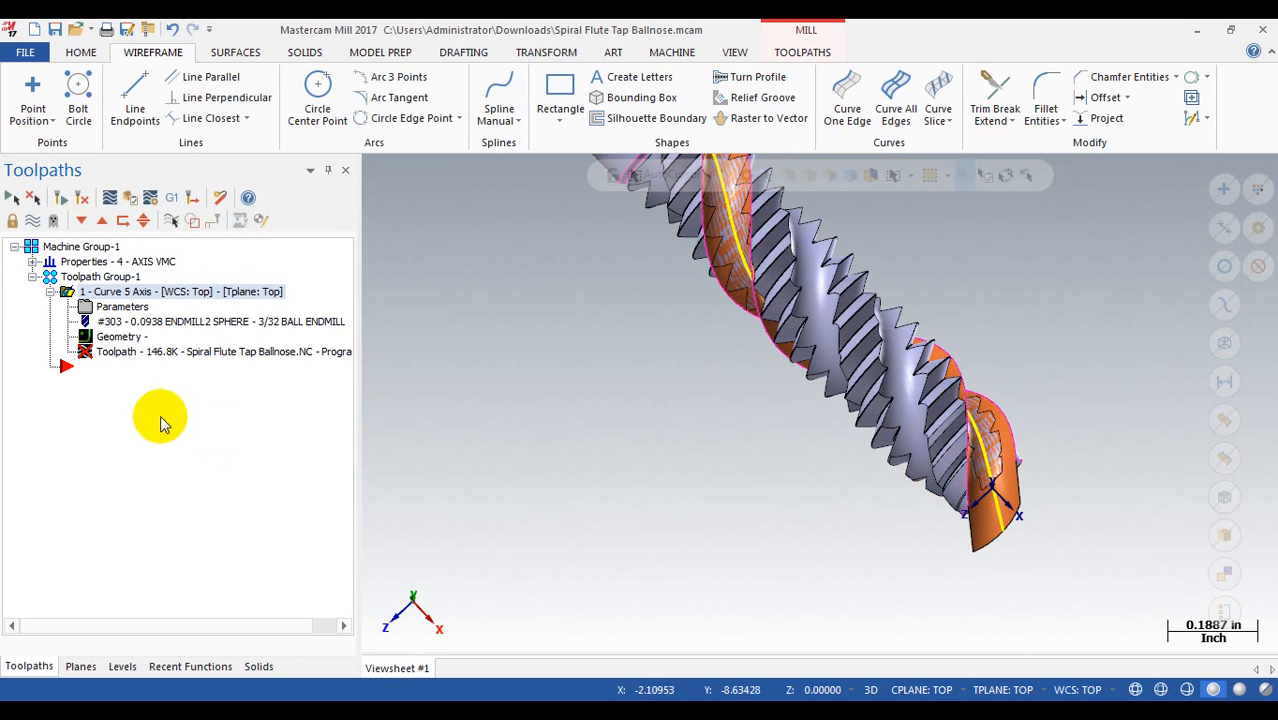
# - Regenerate the Curve toolpath from the extended geometry, backplot it through to its end, and close the backplot
pyautogui.click(60, 197)
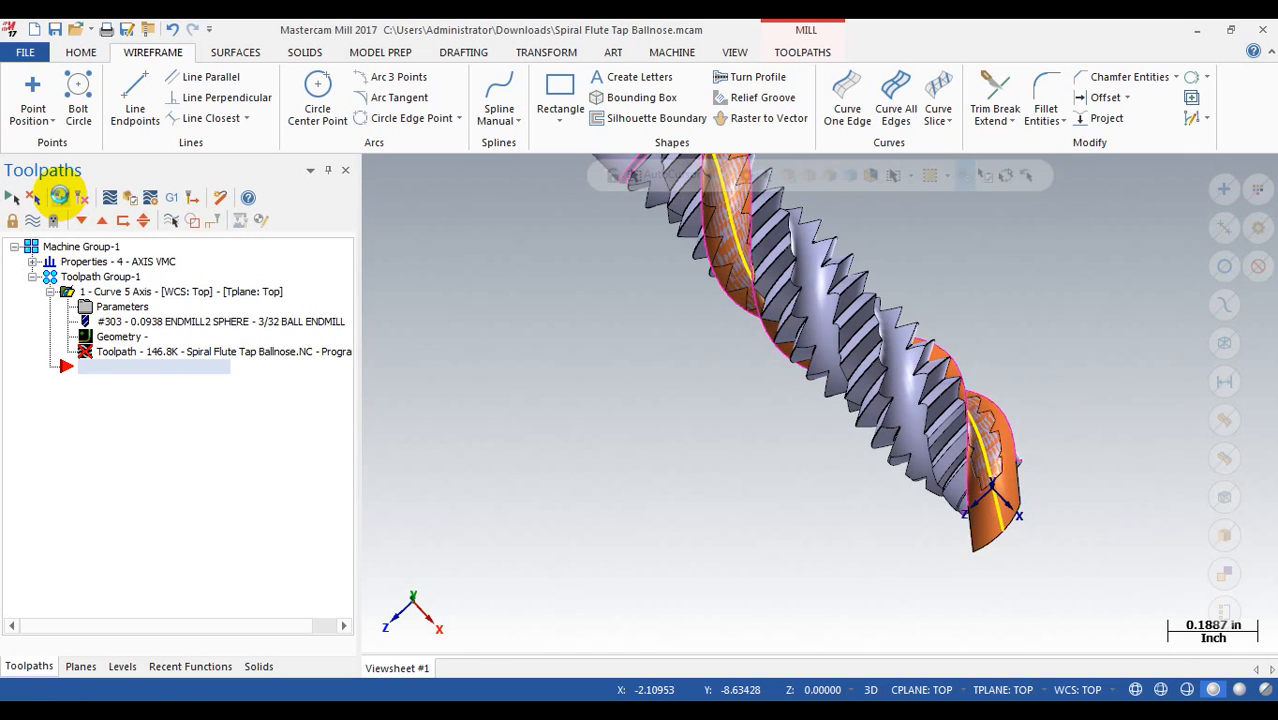
pyautogui.click(128, 352)
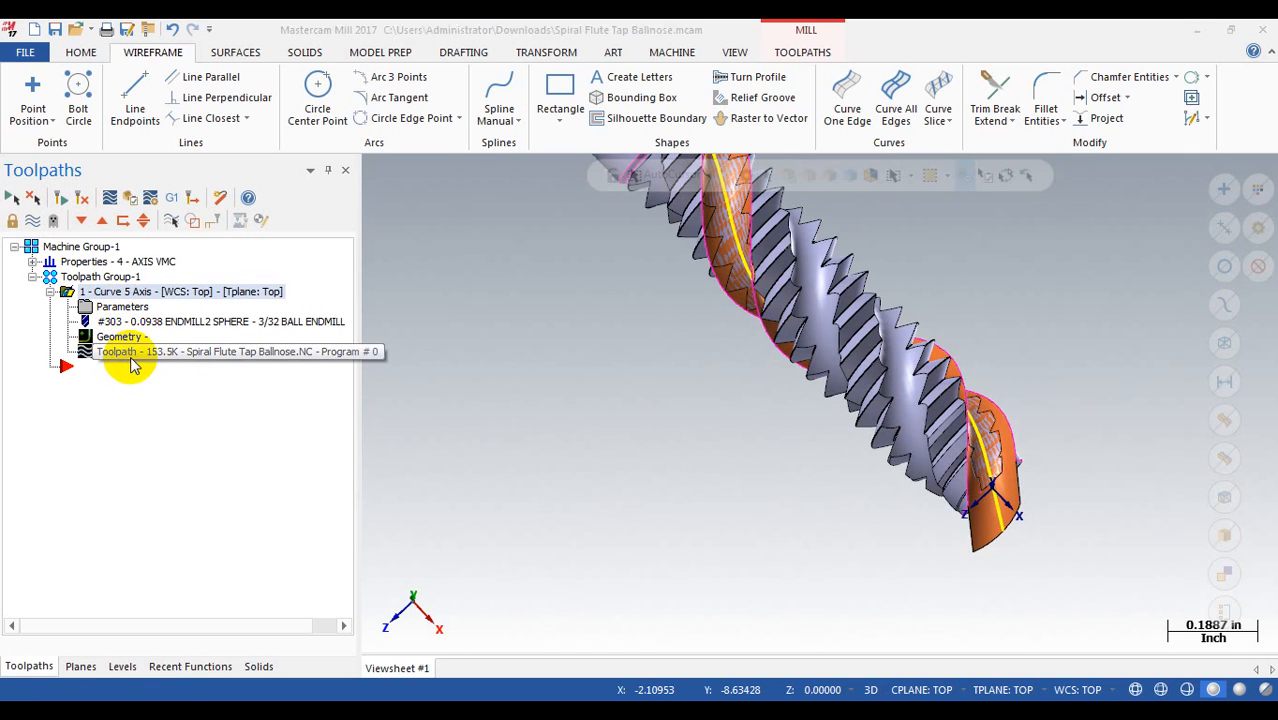
pyautogui.moveTo(658, 185); pyautogui.dragTo(1255, 172)
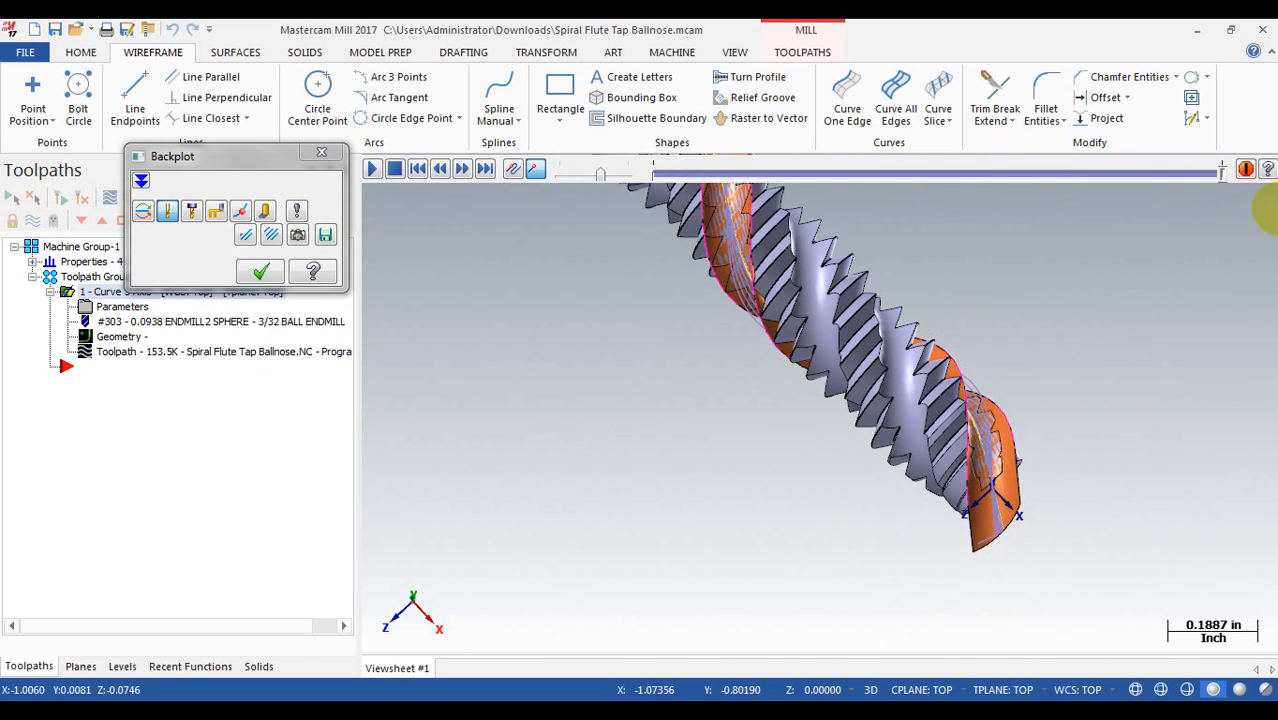
pyautogui.moveTo(975, 480); pyautogui.dragTo(1066, 500, button='middle')
pyautogui.click(264, 272)
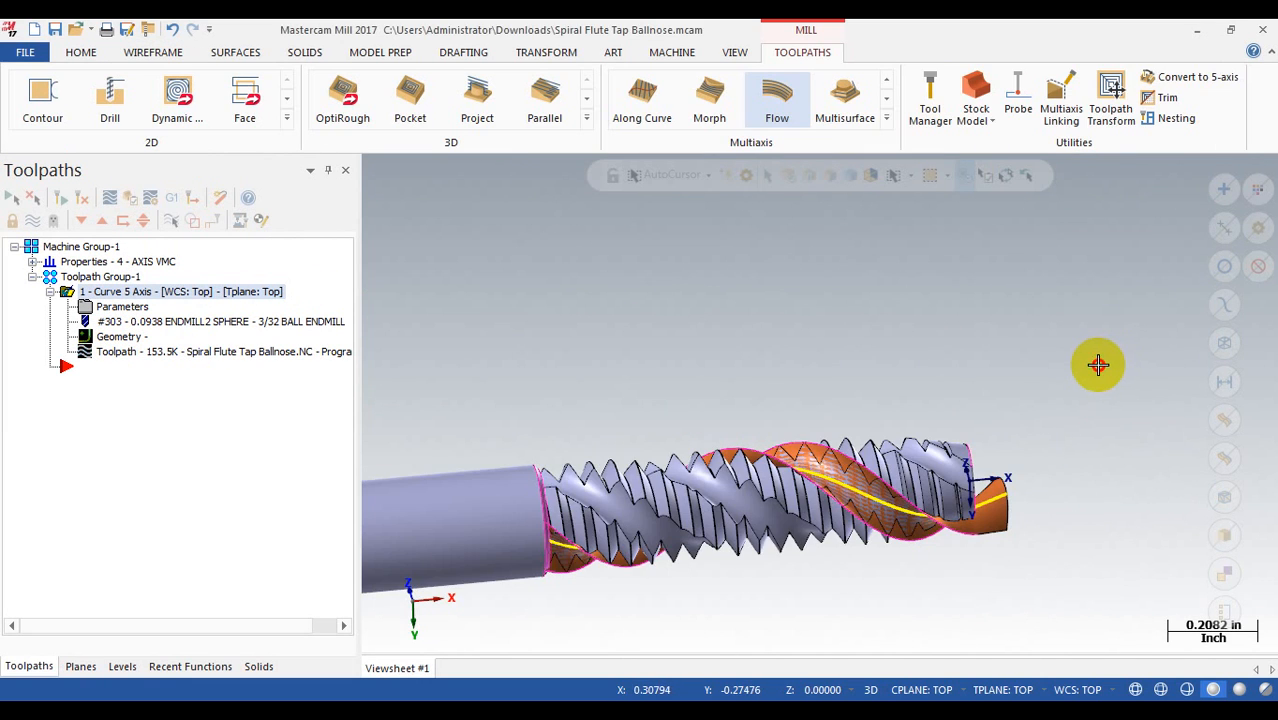
# - Start a new multiaxis Flow toolpath for the spiral flute tap
pyautogui.scroll(-3, 1096, 365)
pyautogui.moveTo(1092, 376); pyautogui.dragTo(810, 386, button='middle')
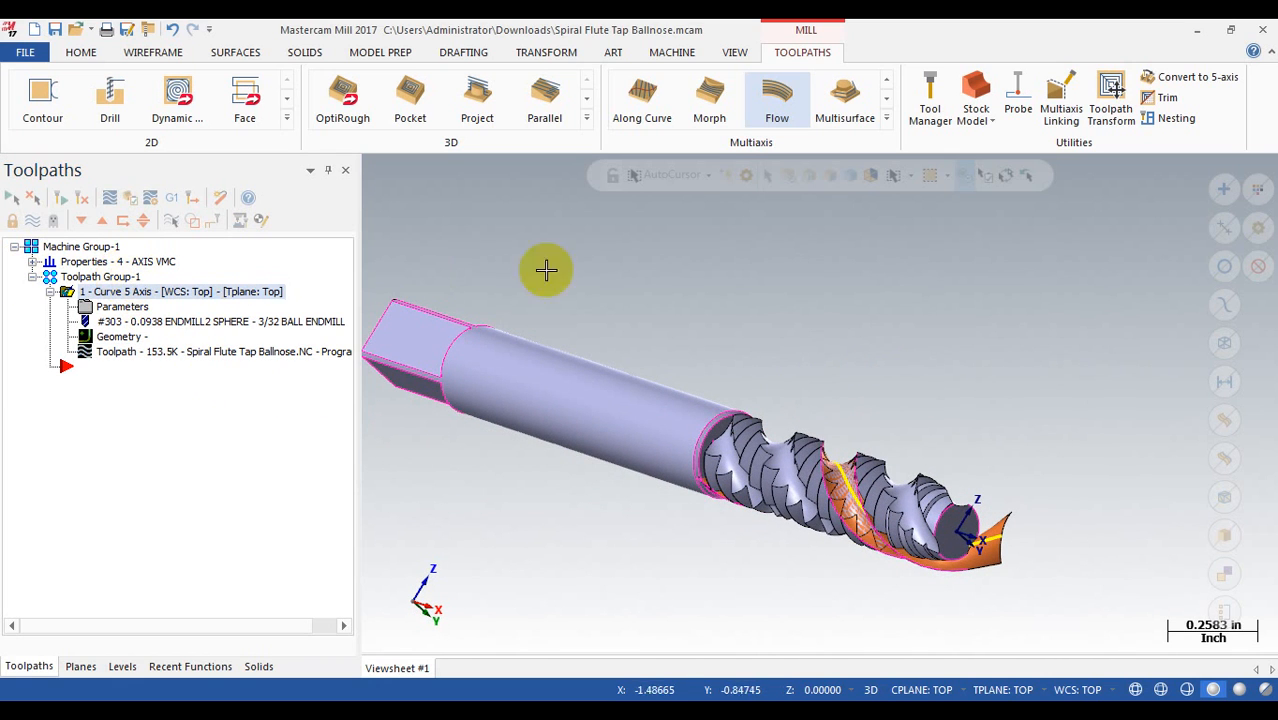
pyautogui.click(783, 108)
pyautogui.click(886, 118)
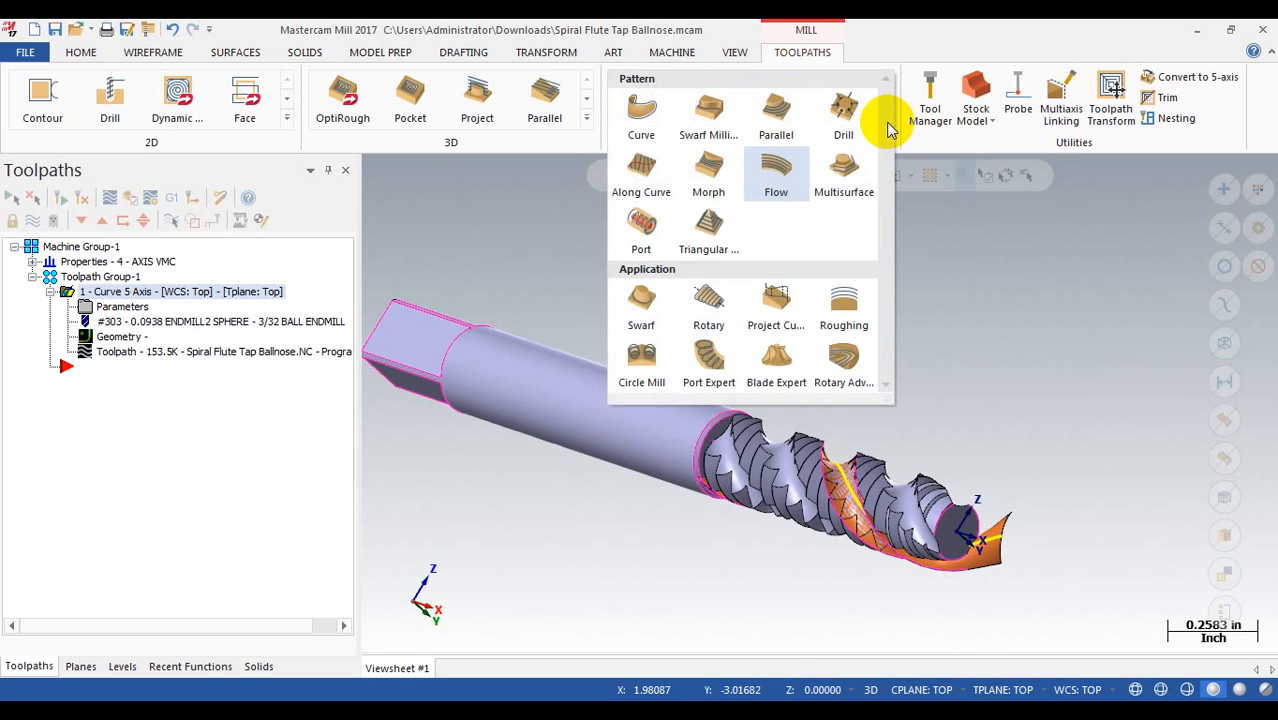
pyautogui.click(771, 180)
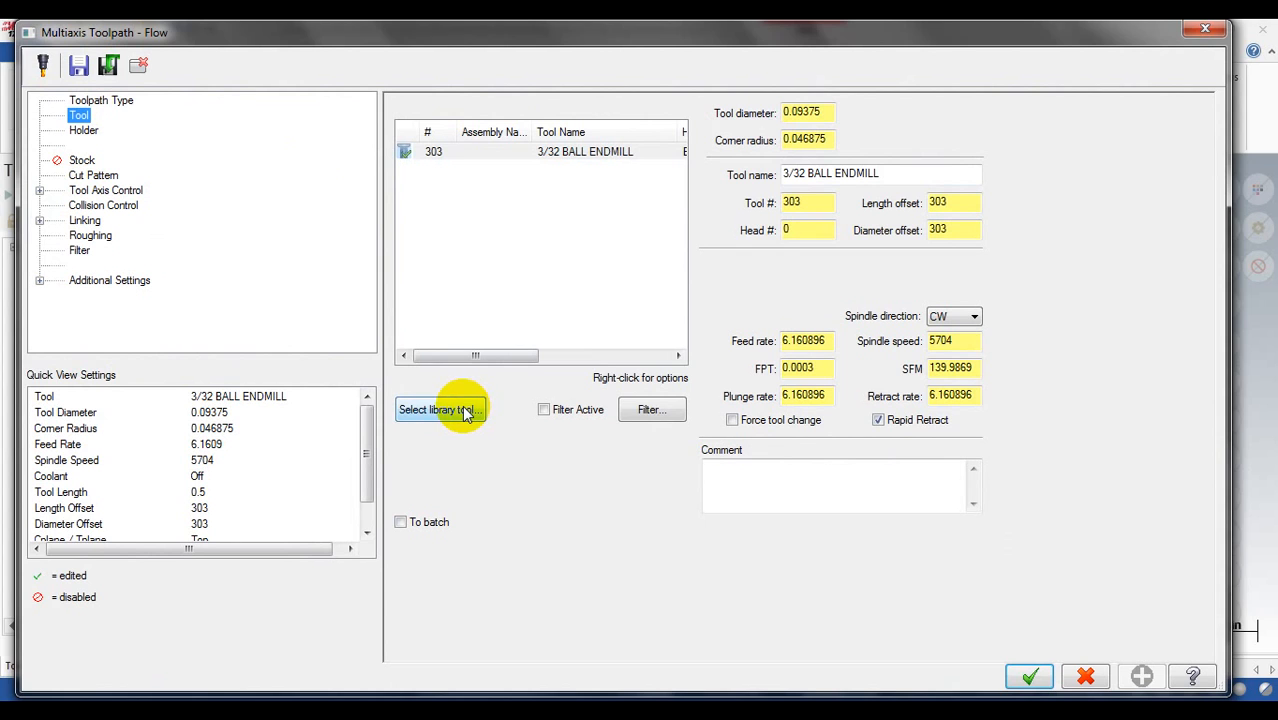
# - Add the 1/16 BALL ENDMILL from the Mill_Inch tool library to the Flow toolpath
pyautogui.click(465, 411)
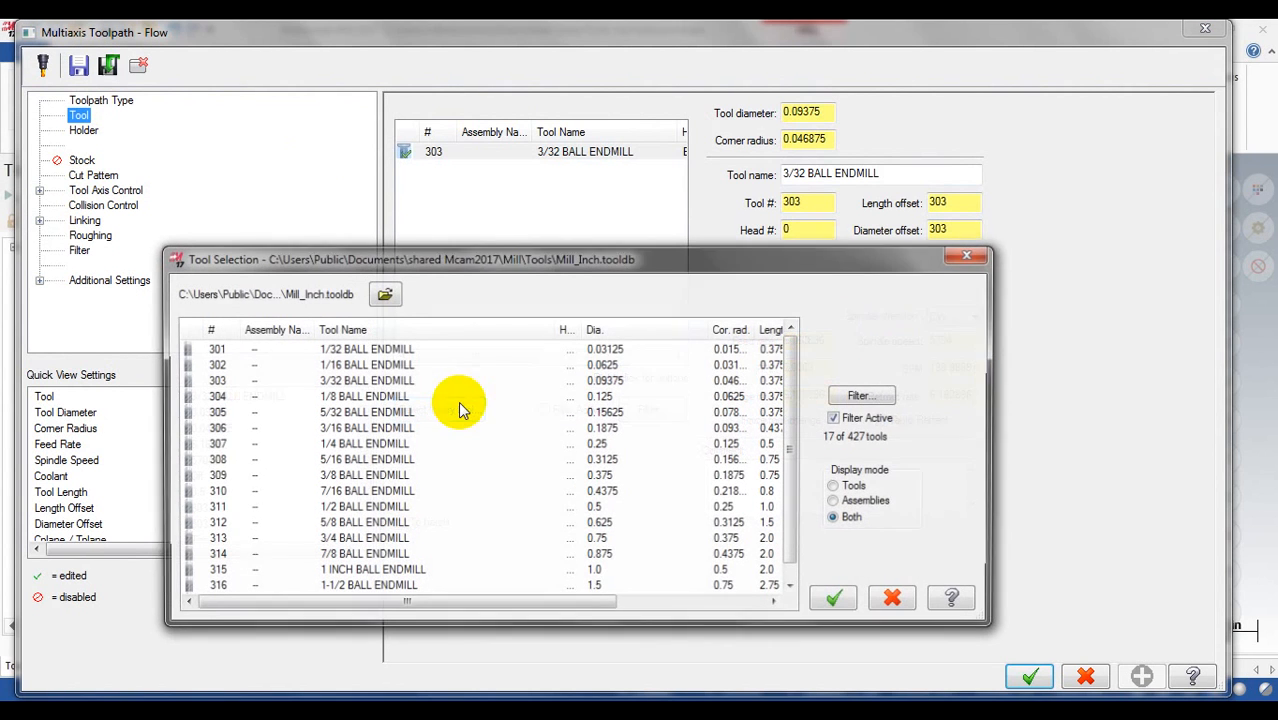
pyautogui.click(358, 366)
pyautogui.doubleClick(358, 366)
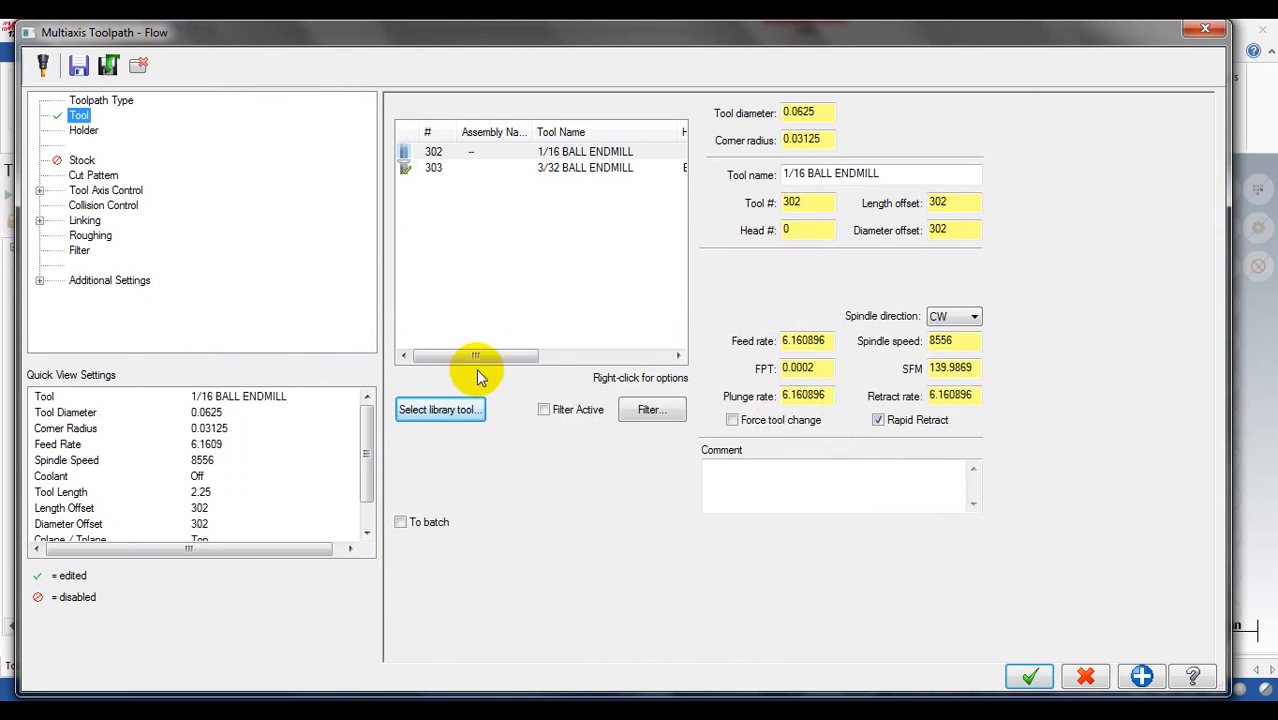
# - Edit the 1/16 ball endmill's geometry, setting its overall length to 0.5 and its shank diameter to 0.125
pyautogui.doubleClick(565, 152)
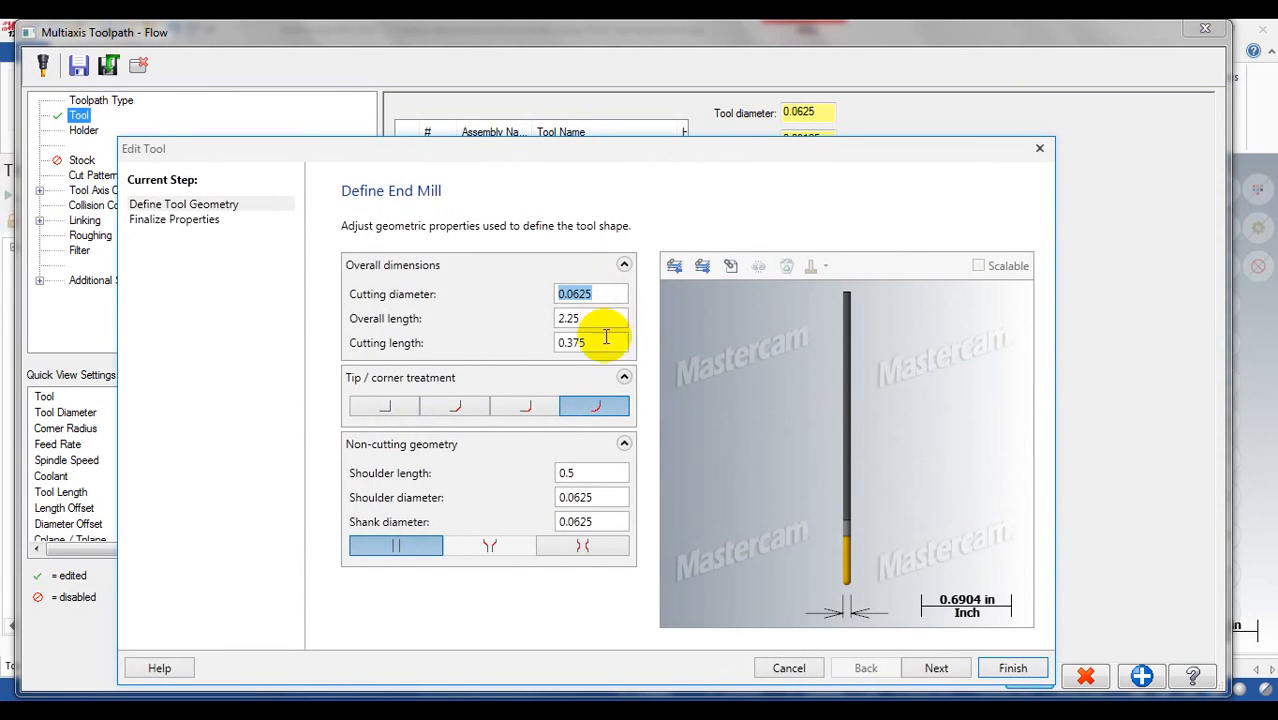
pyautogui.click(575, 319)
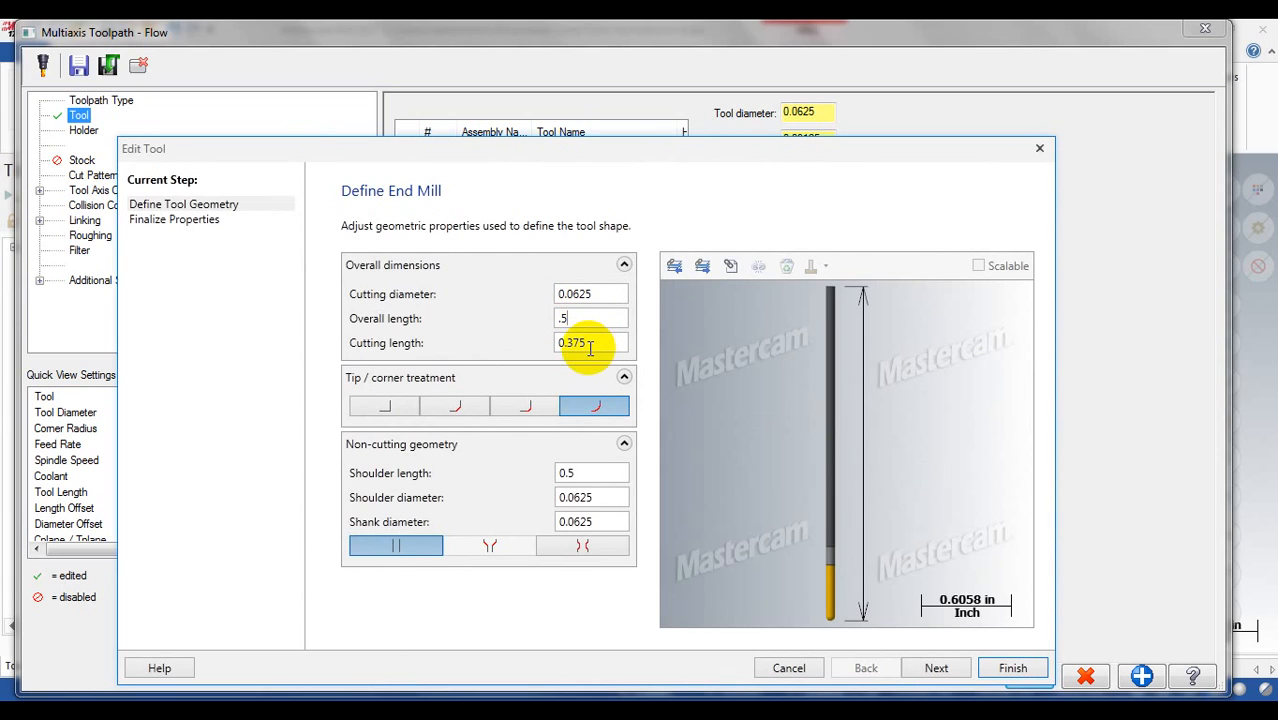
pyautogui.click(587, 344)
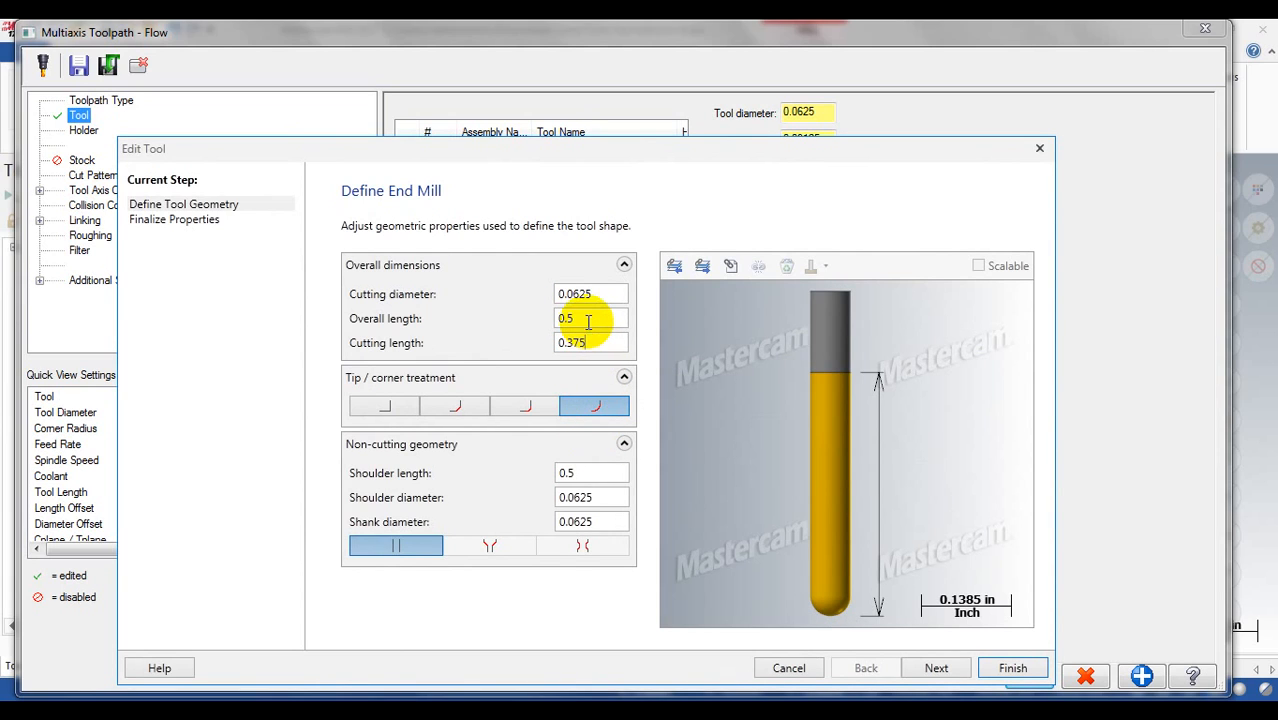
pyautogui.click(582, 521)
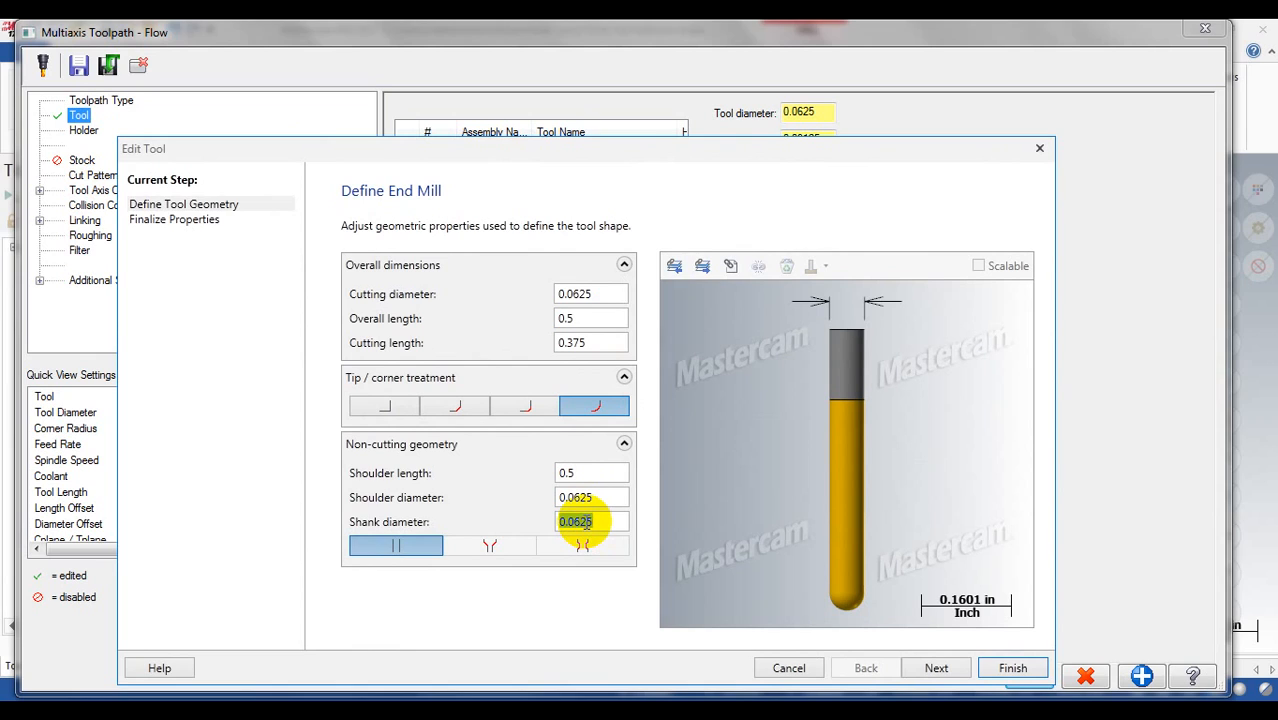
pyautogui.write('.125')
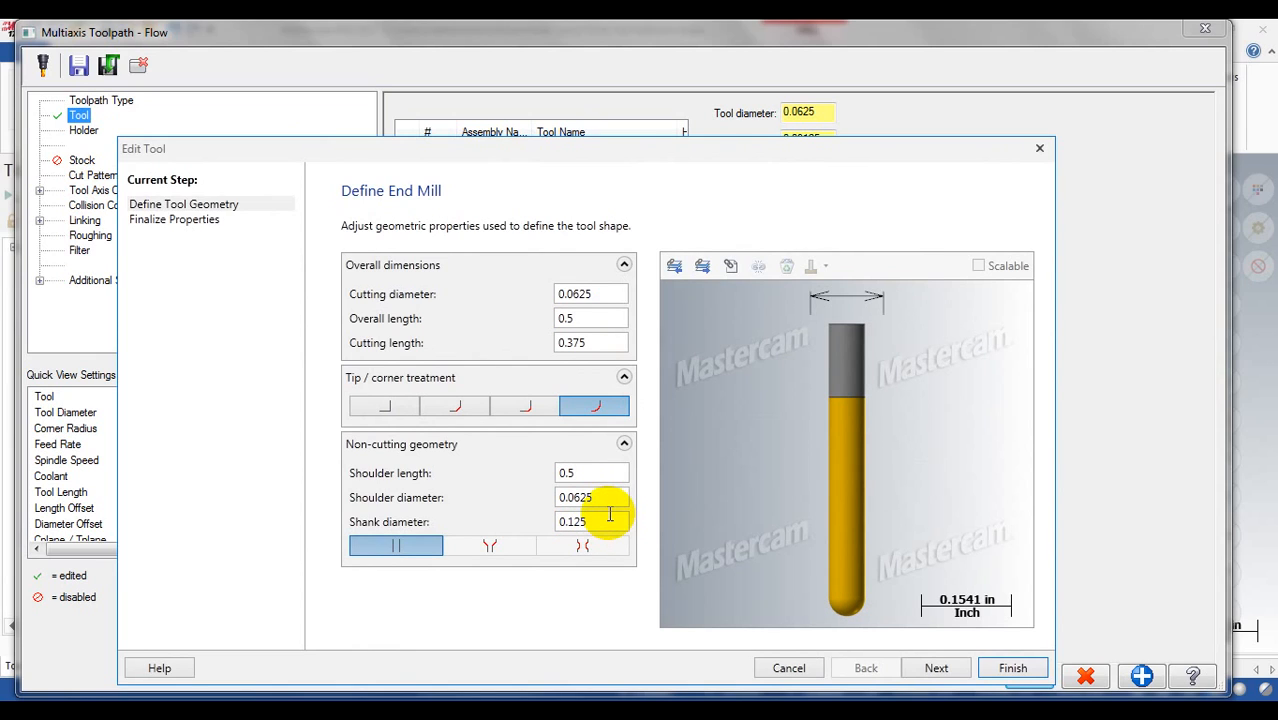
pyautogui.click(575, 293)
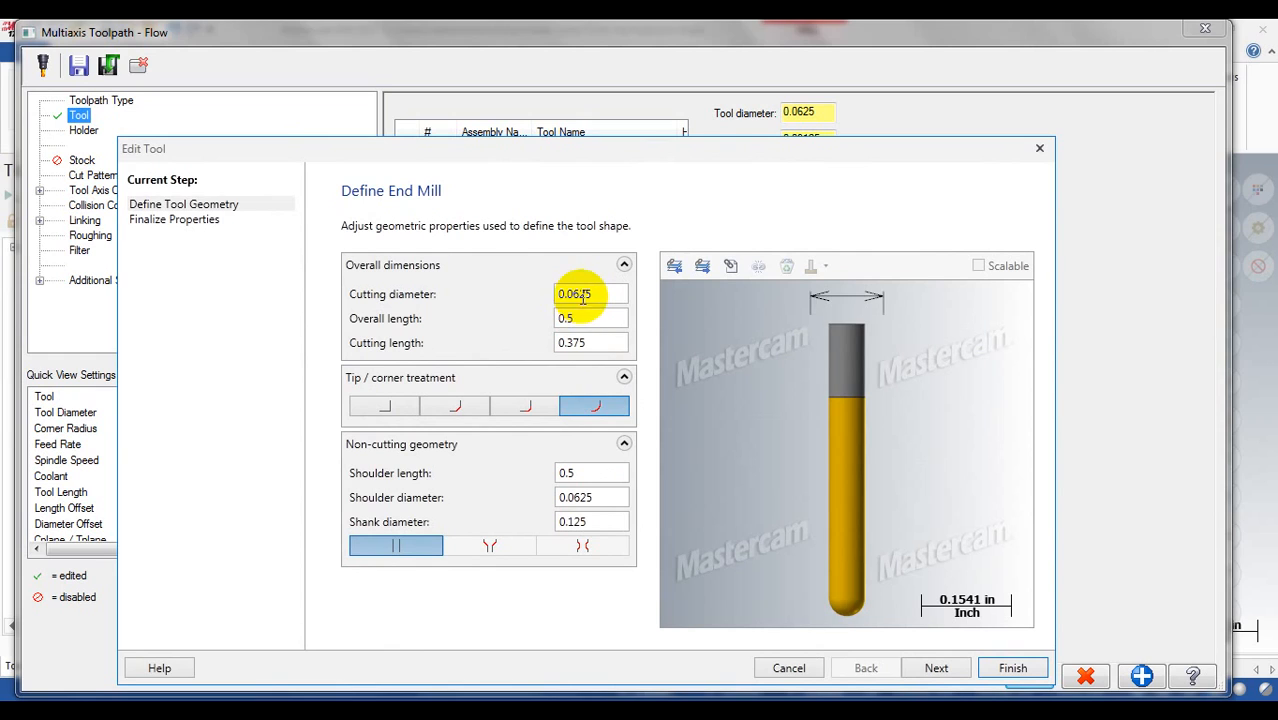
pyautogui.click(590, 518)
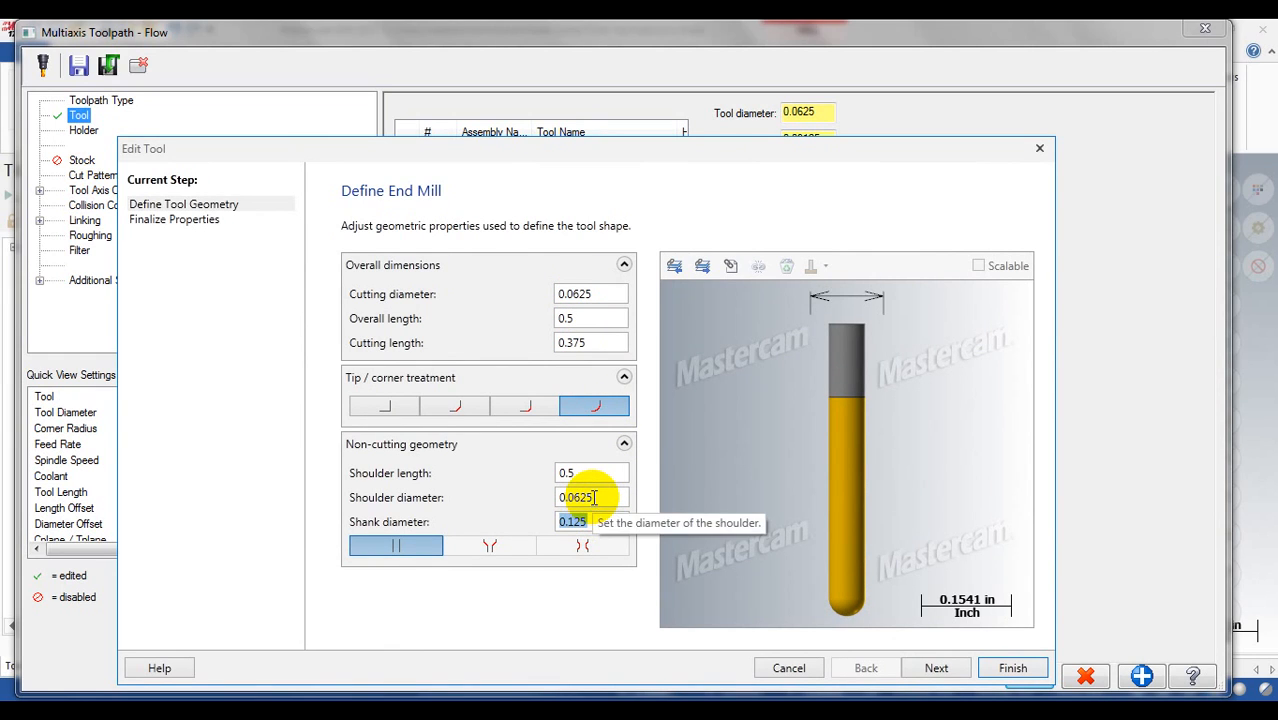
pyautogui.click(595, 497)
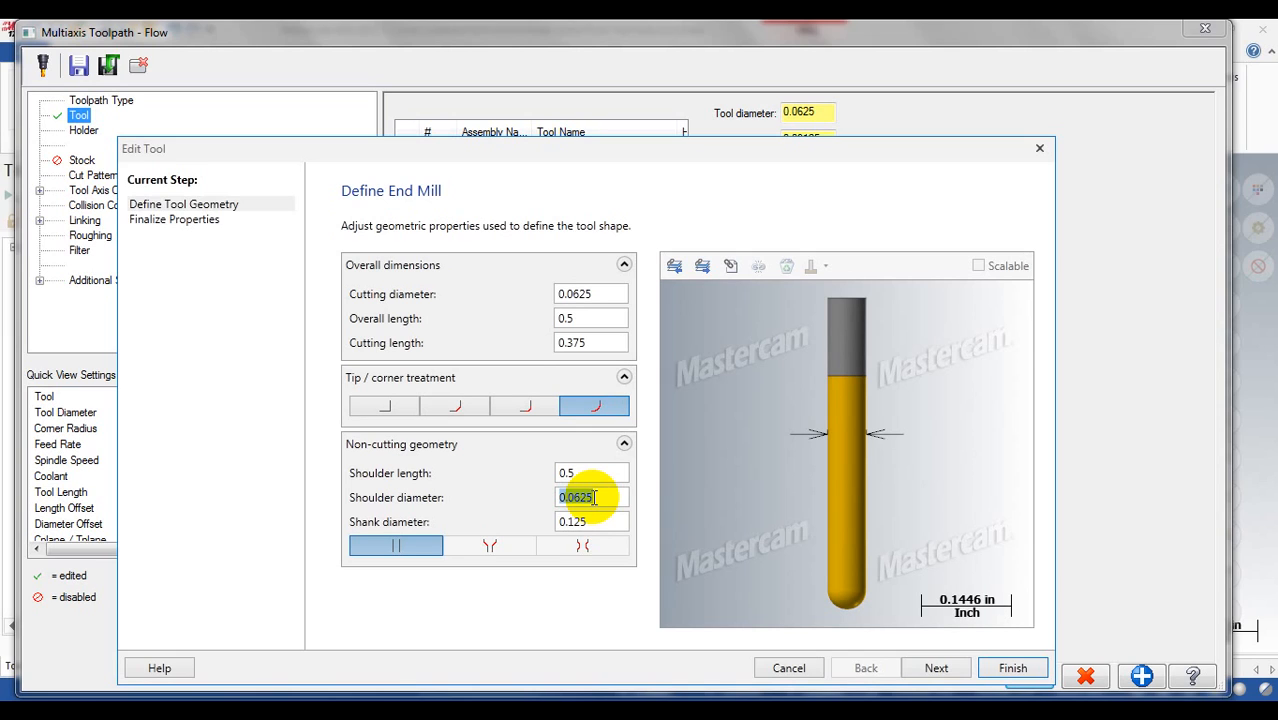
# - Set the ball endmill's shoulder length to 0.15 and its cutting length to 0.1
pyautogui.click(586, 474)
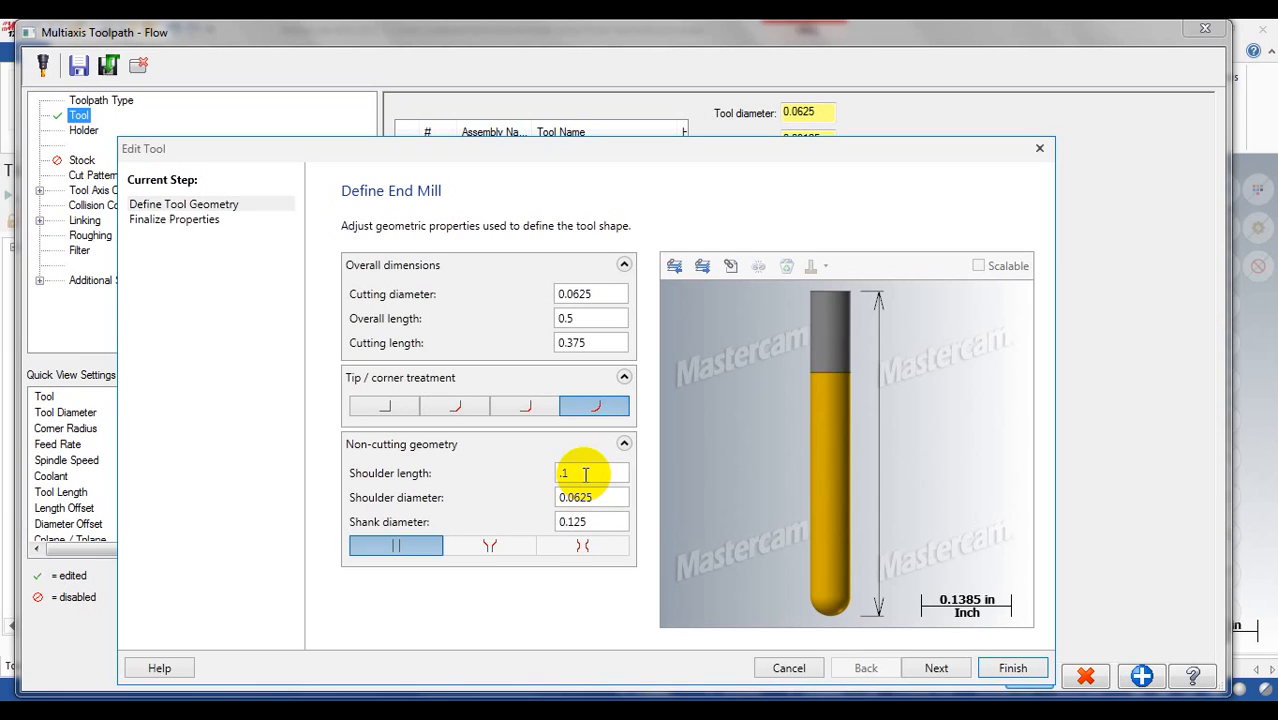
pyautogui.press('Return')
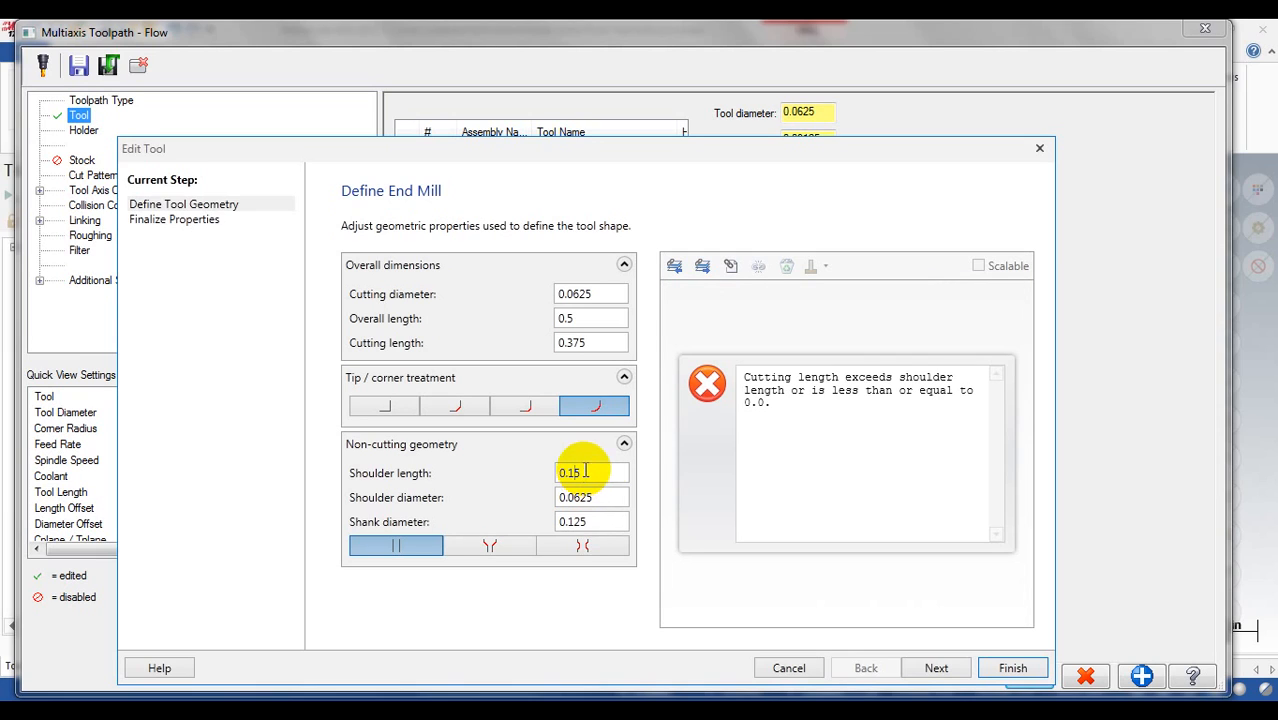
pyautogui.click(593, 343)
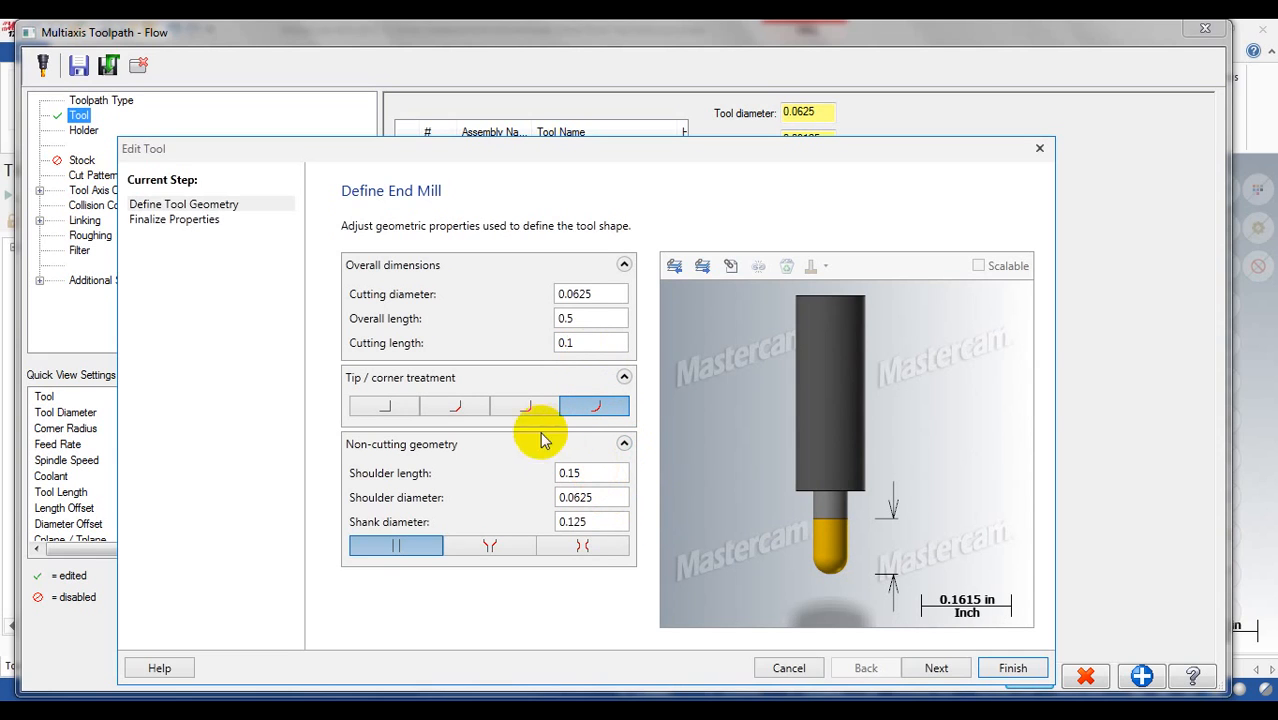
# - Give the endmill a tapered shank with a 20-degree taper angle, and finish the tool definition
pyautogui.click(496, 548)
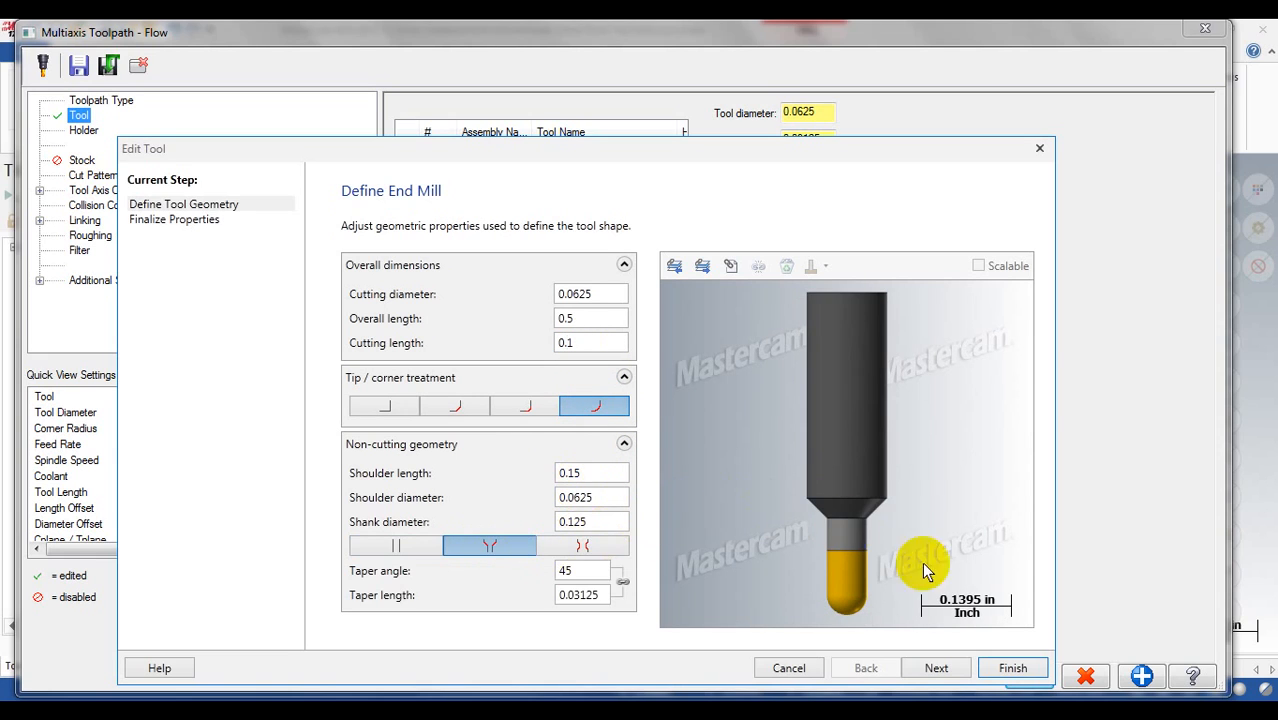
pyautogui.click(591, 573)
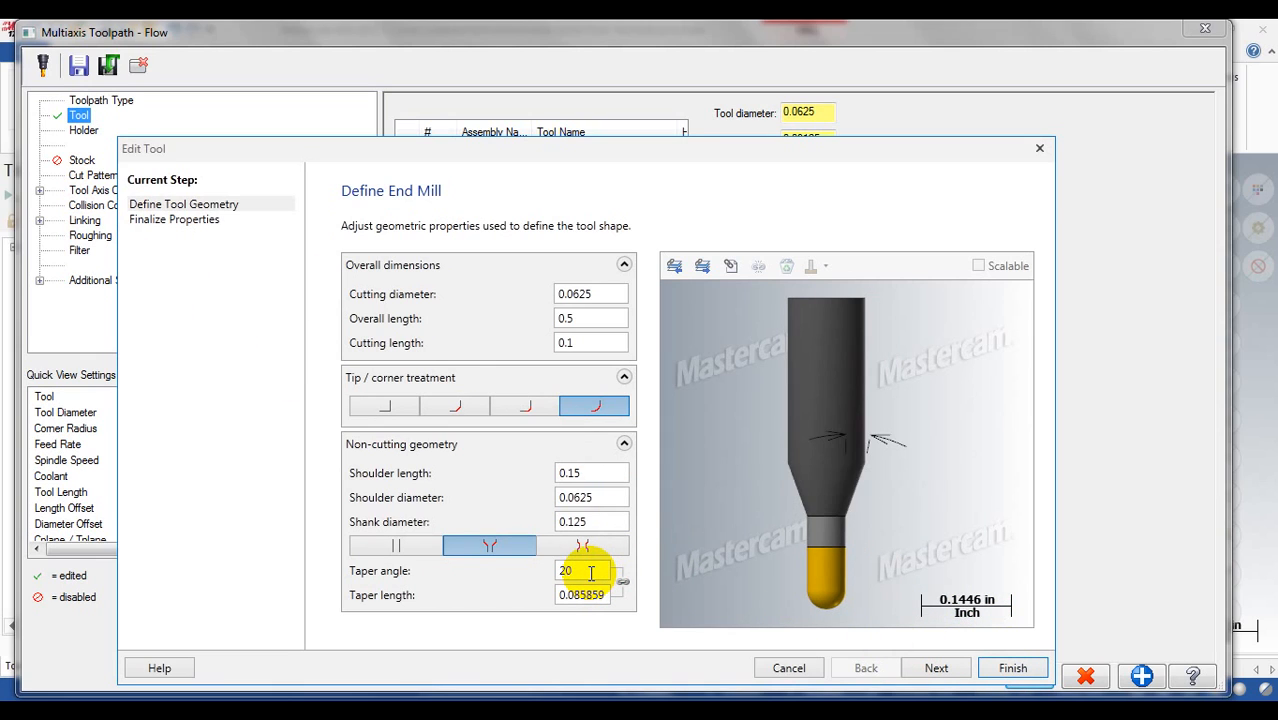
pyautogui.click(1012, 668)
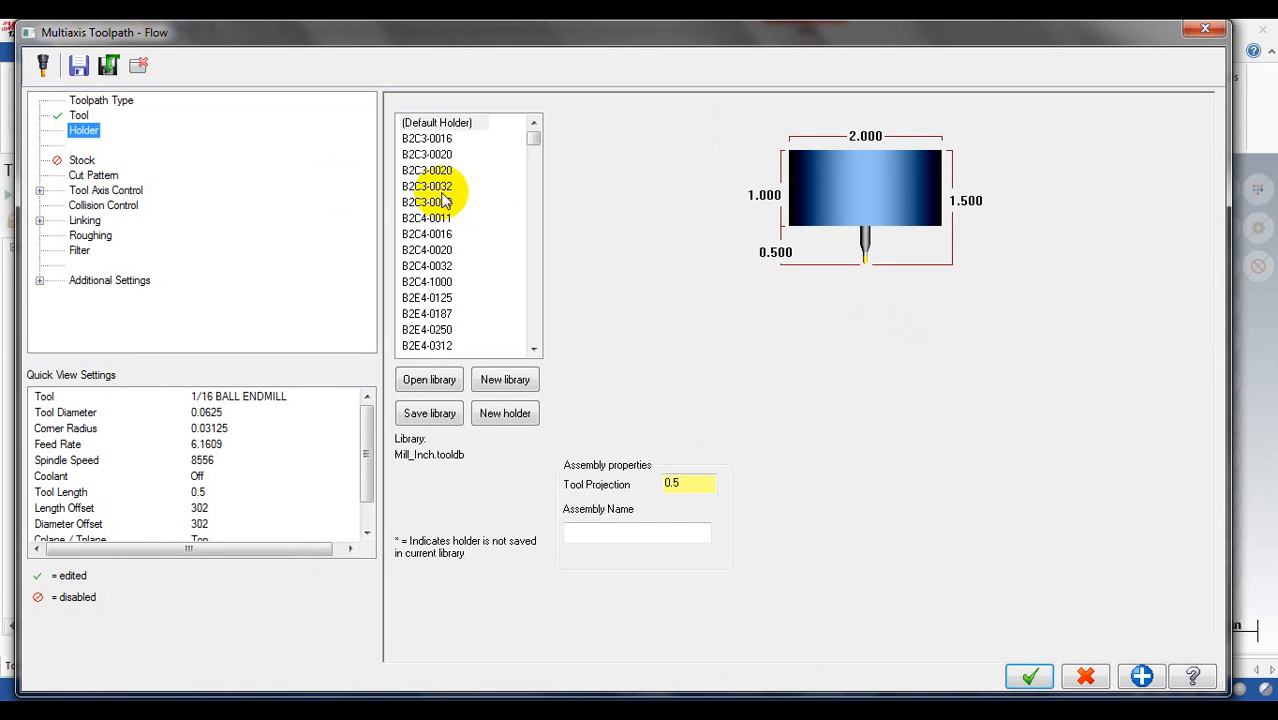
# - Compare the shapes of the B2C3, B2C4 and B2E4 library holders for the 1/16 ball endmill
pyautogui.click(441, 187)
pyautogui.click(446, 250)
pyautogui.click(452, 298)
pyautogui.click(456, 331)
pyautogui.click(456, 314)
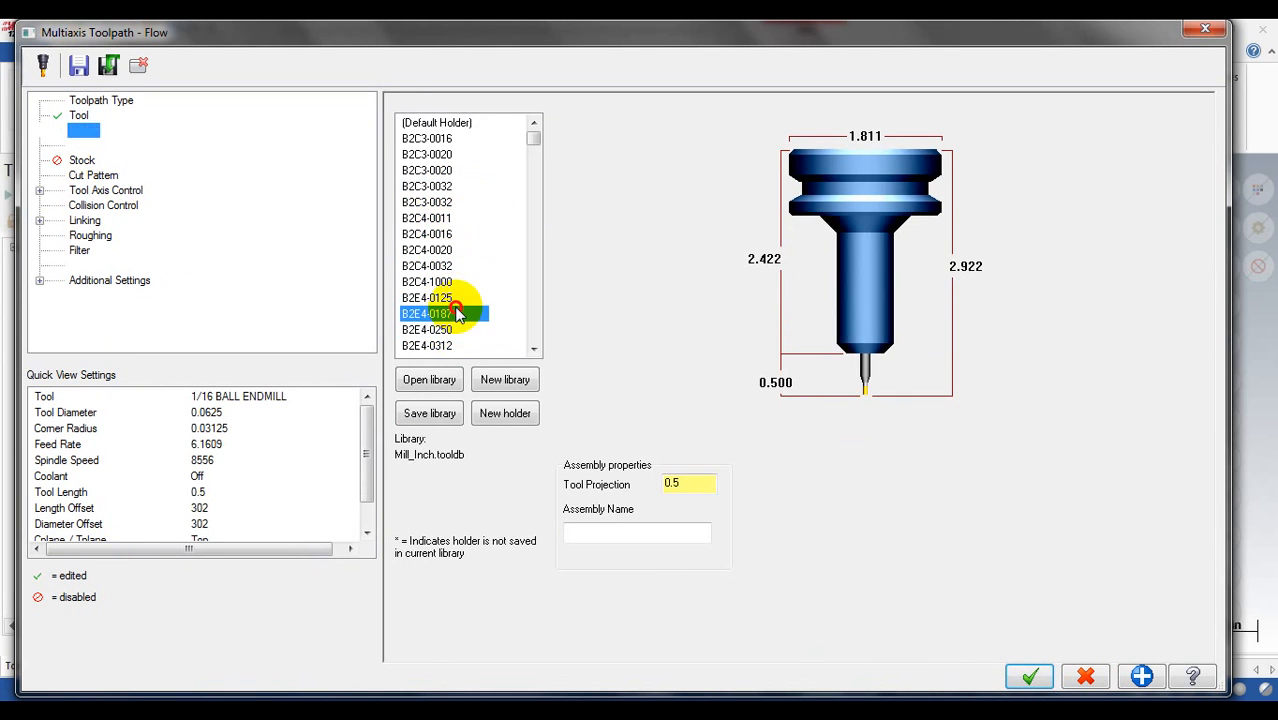
pyautogui.click(452, 298)
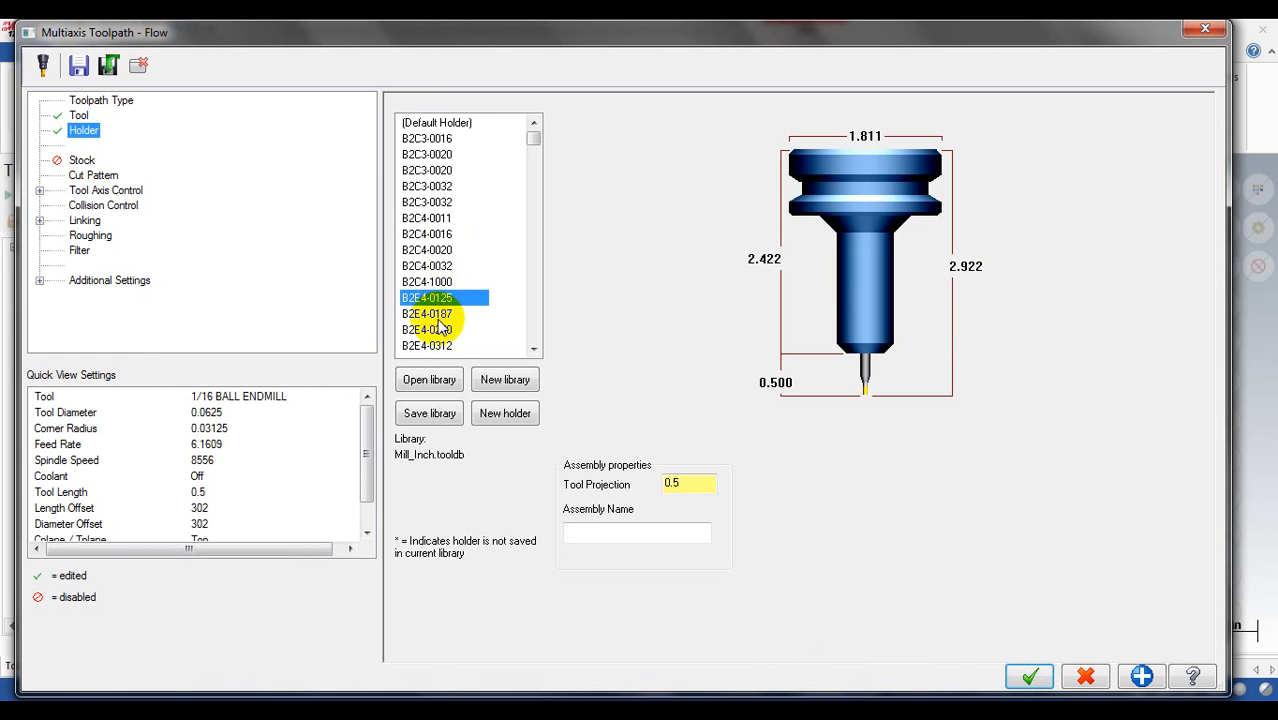
pyautogui.click(445, 330)
pyautogui.click(437, 346)
pyautogui.scroll(-3, 437, 350)
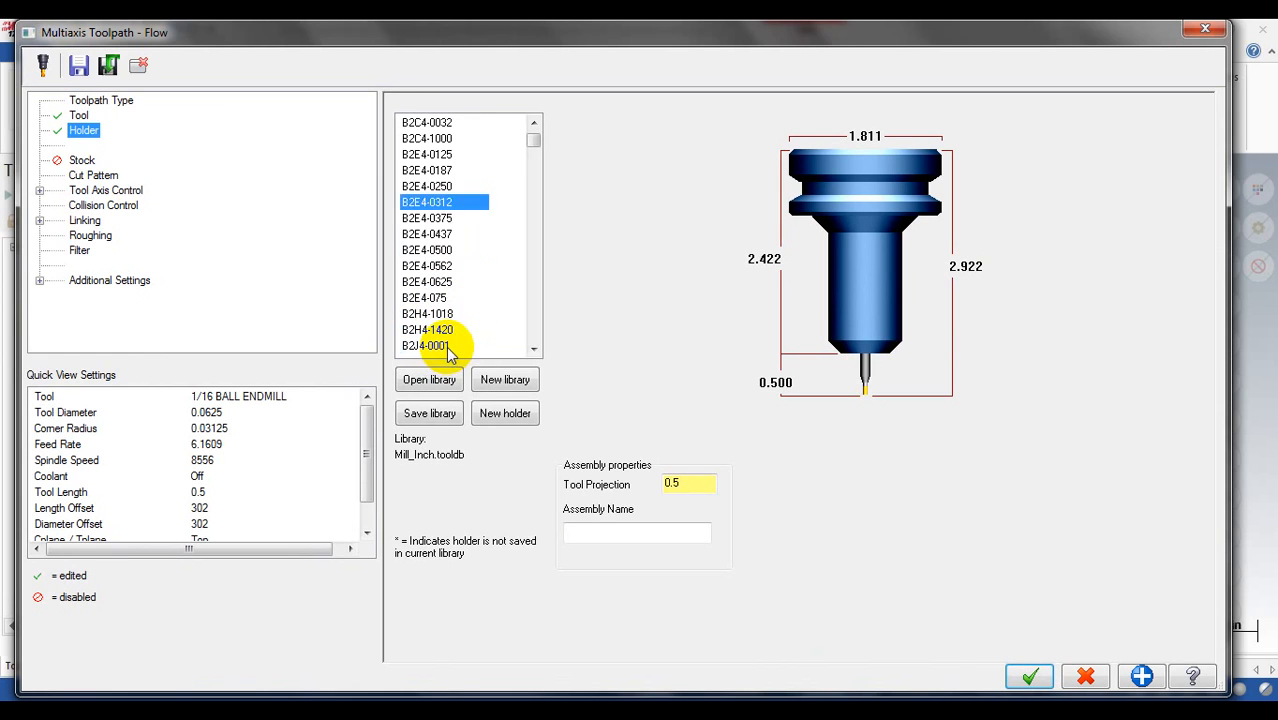
pyautogui.click(437, 221)
pyautogui.scroll(3, 430, 215)
pyautogui.click(433, 220)
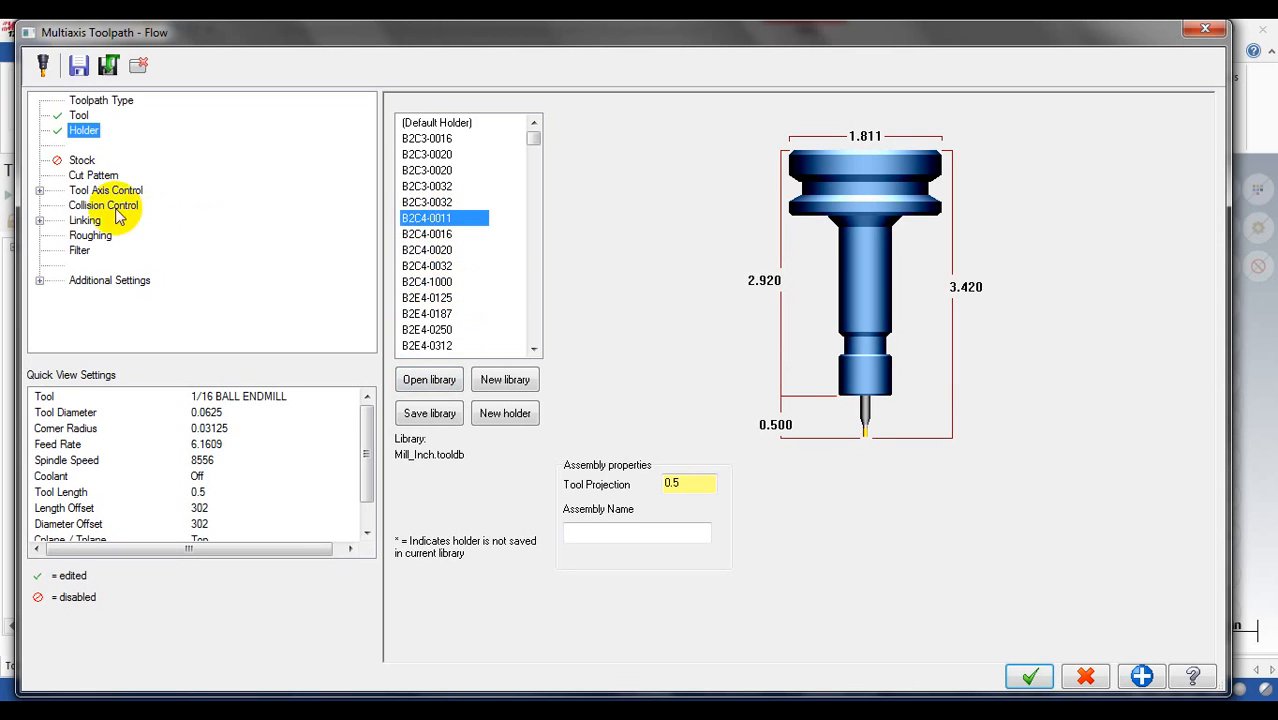
pyautogui.click(433, 203)
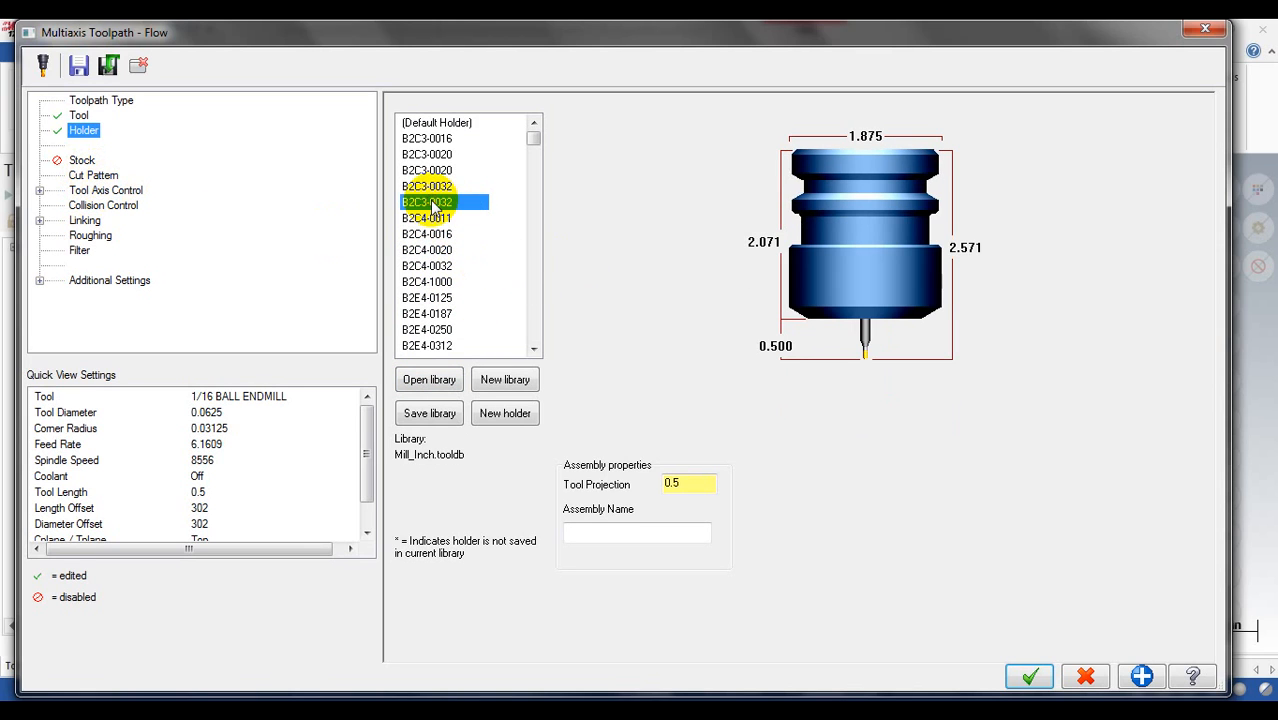
pyautogui.click(433, 187)
pyautogui.click(437, 140)
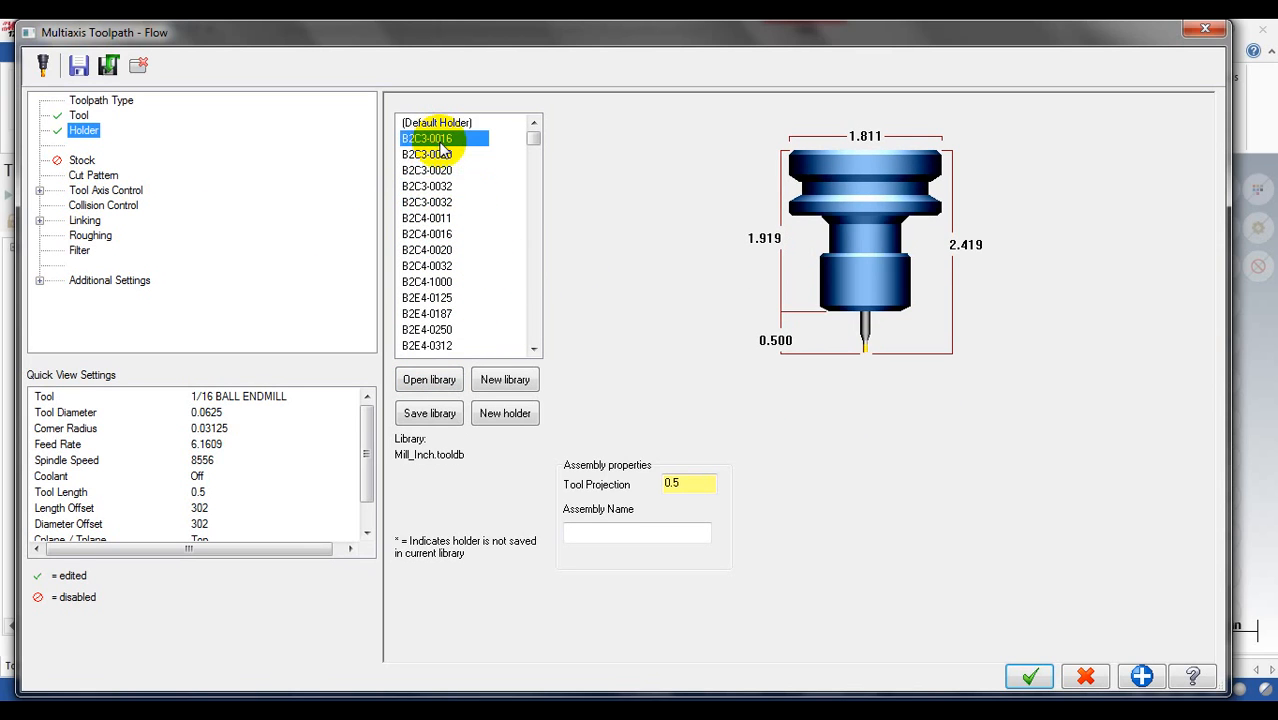
pyautogui.click(430, 250)
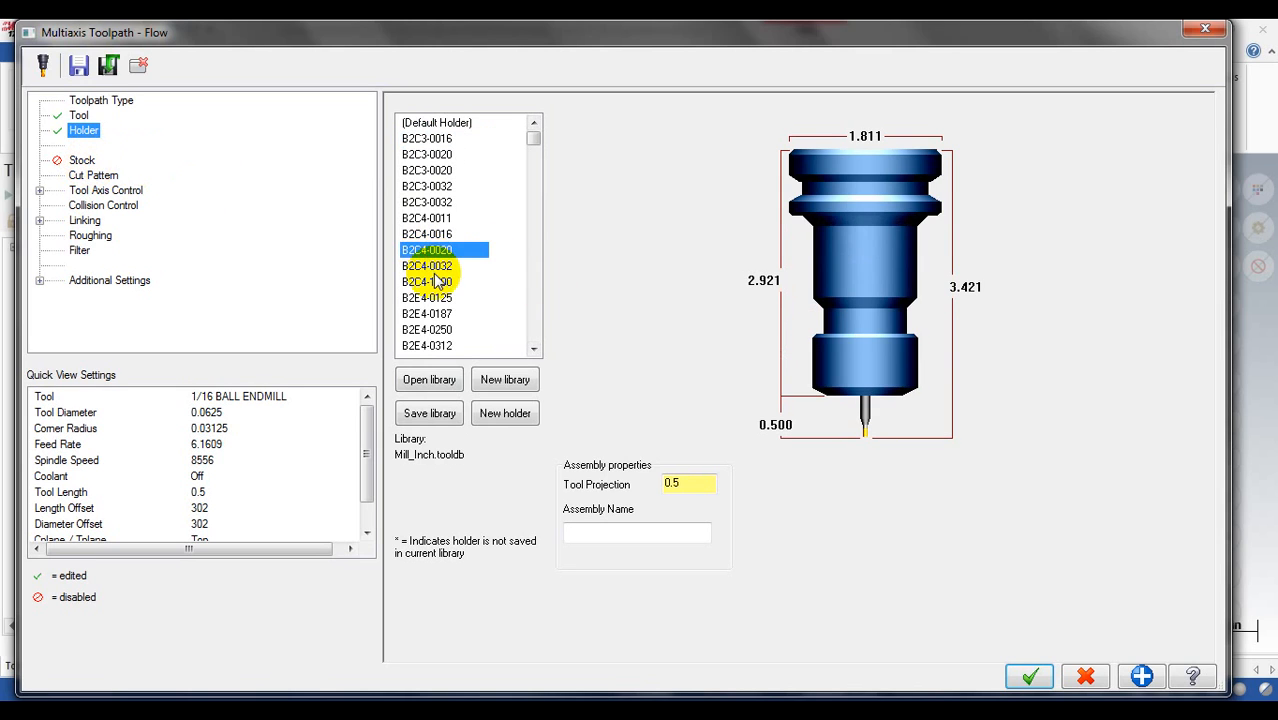
pyautogui.click(435, 282)
pyautogui.click(442, 266)
pyautogui.click(446, 234)
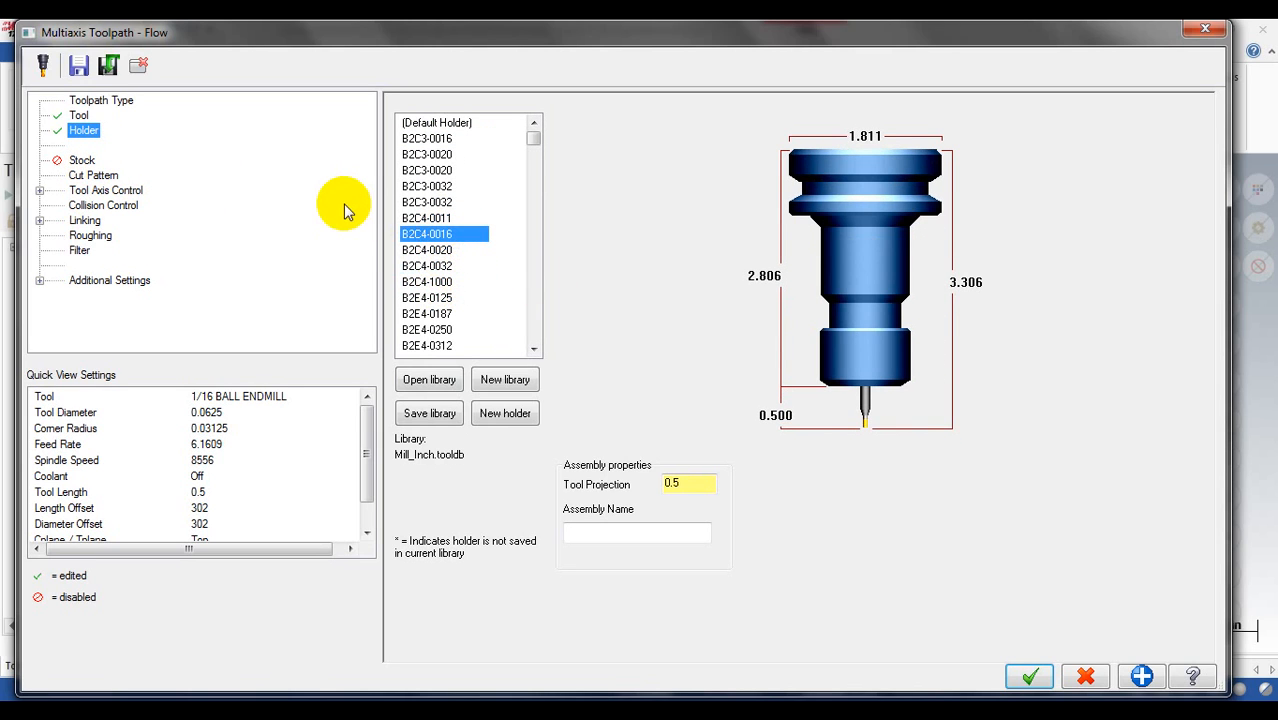
# - Assign the B2C4-0011 holder to the 1/16 ball endmill
pyautogui.click(422, 249)
pyautogui.click(418, 234)
pyautogui.click(420, 218)
# - In the cut pattern settings, select the extended flute surface at the tap's tip as the drive surface
pyautogui.click(84, 161)
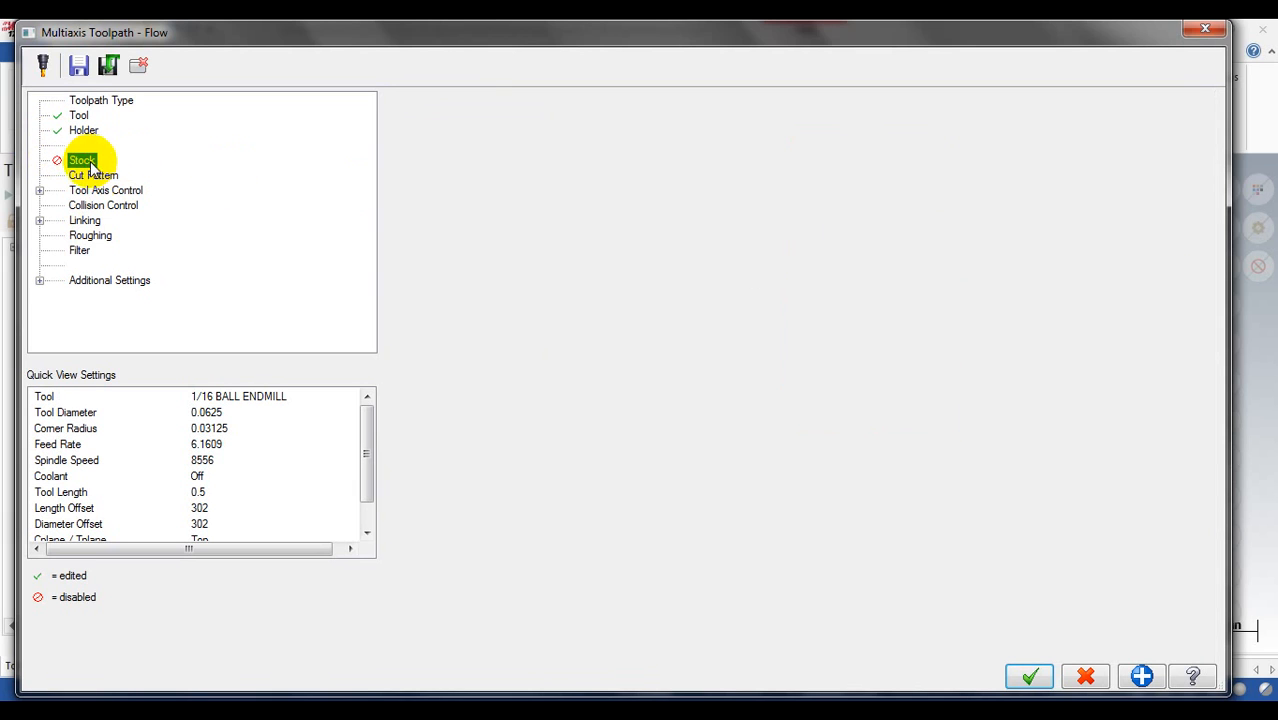
pyautogui.click(93, 176)
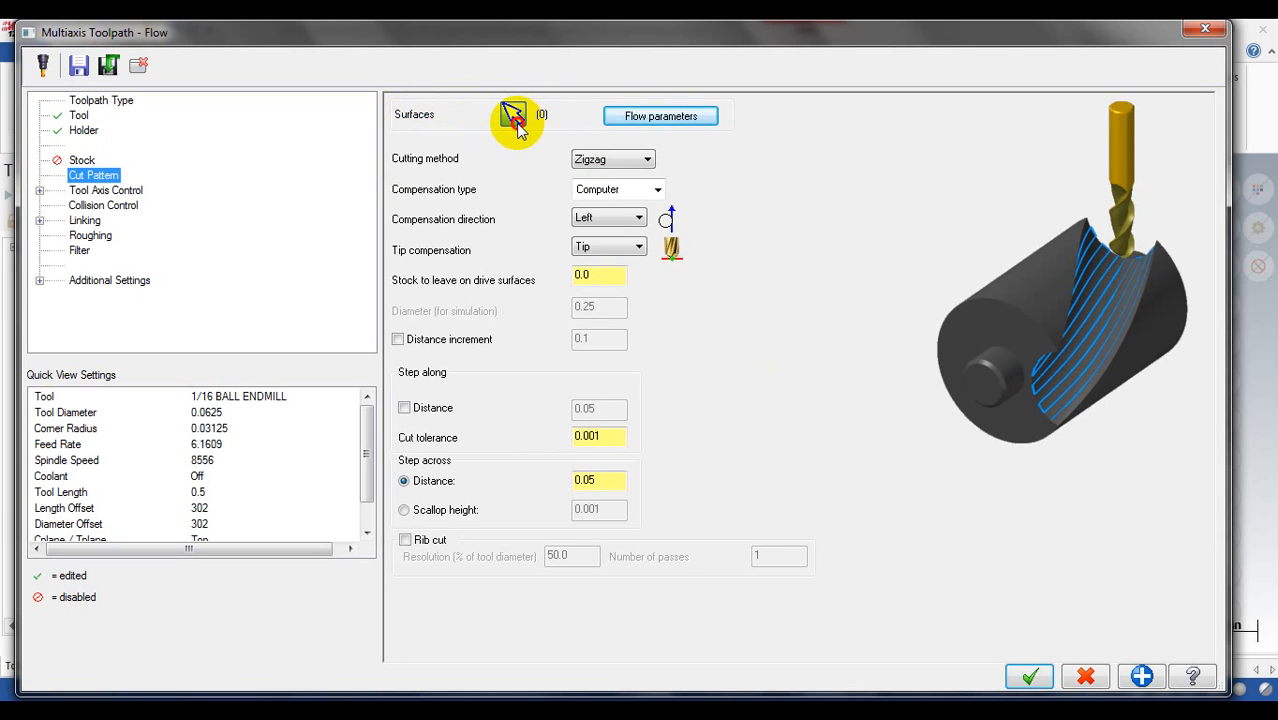
pyautogui.click(513, 116)
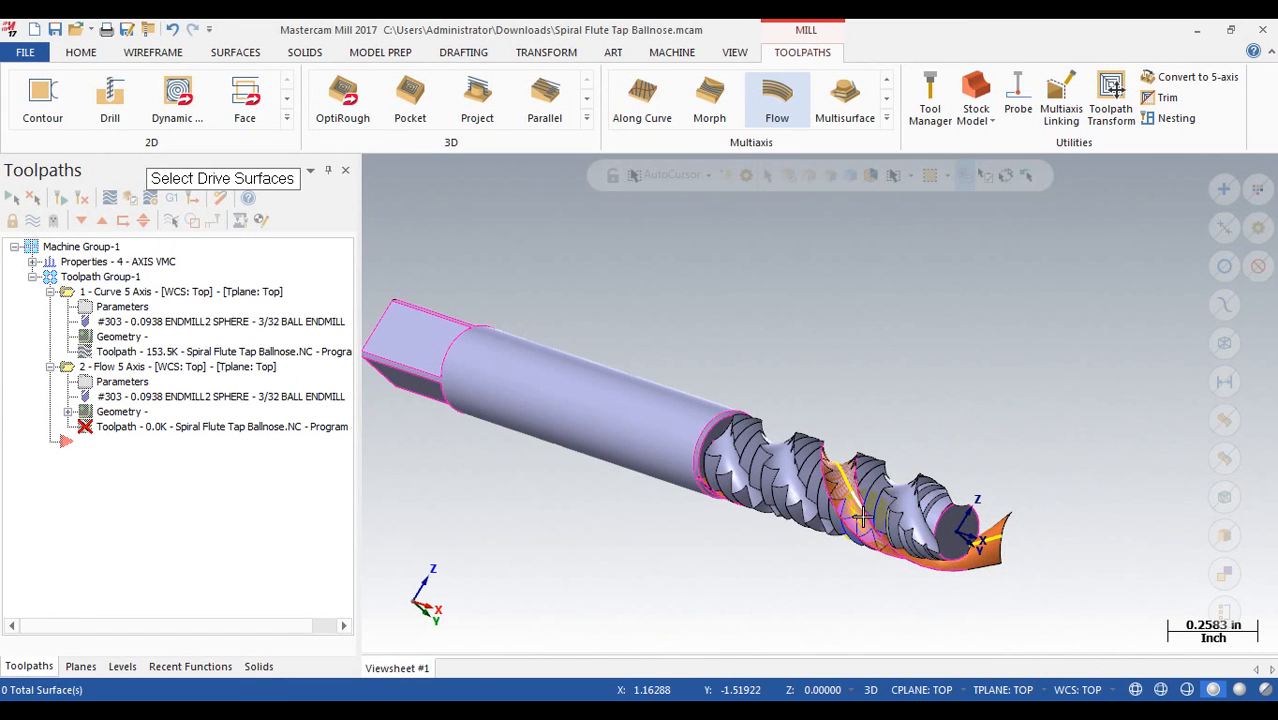
pyautogui.scroll(1, 914, 490)
pyautogui.moveTo(914, 489); pyautogui.dragTo(1050, 476, button='middle')
pyautogui.scroll(3, 987, 430)
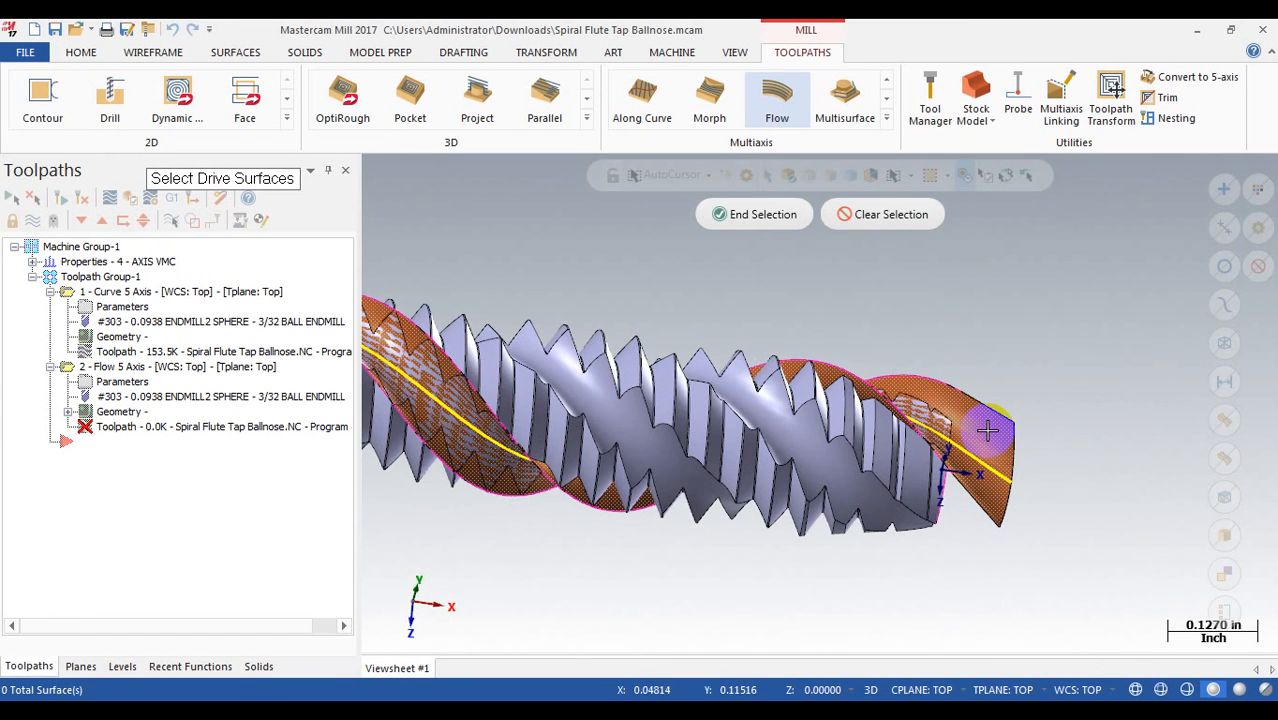
pyautogui.click(987, 430)
pyautogui.click(775, 214)
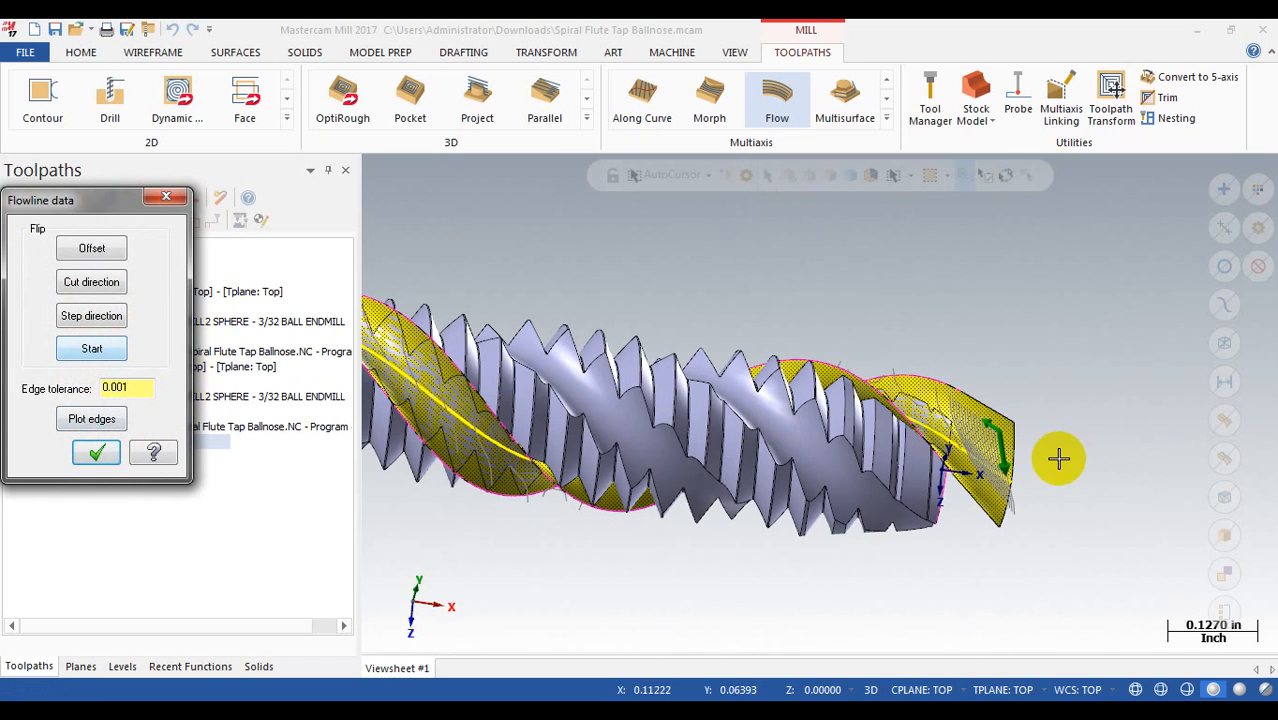
# - Flip the flowline cut direction so the passes run along the flute, and accept the flowline data
pyautogui.scroll(2, 1024, 455)
pyautogui.moveTo(987, 447)
pyautogui.mouseDown(button='middle')
pyautogui.moveTo(940, 446)
pyautogui.moveTo(979, 456)
pyautogui.mouseUp(button='middle')
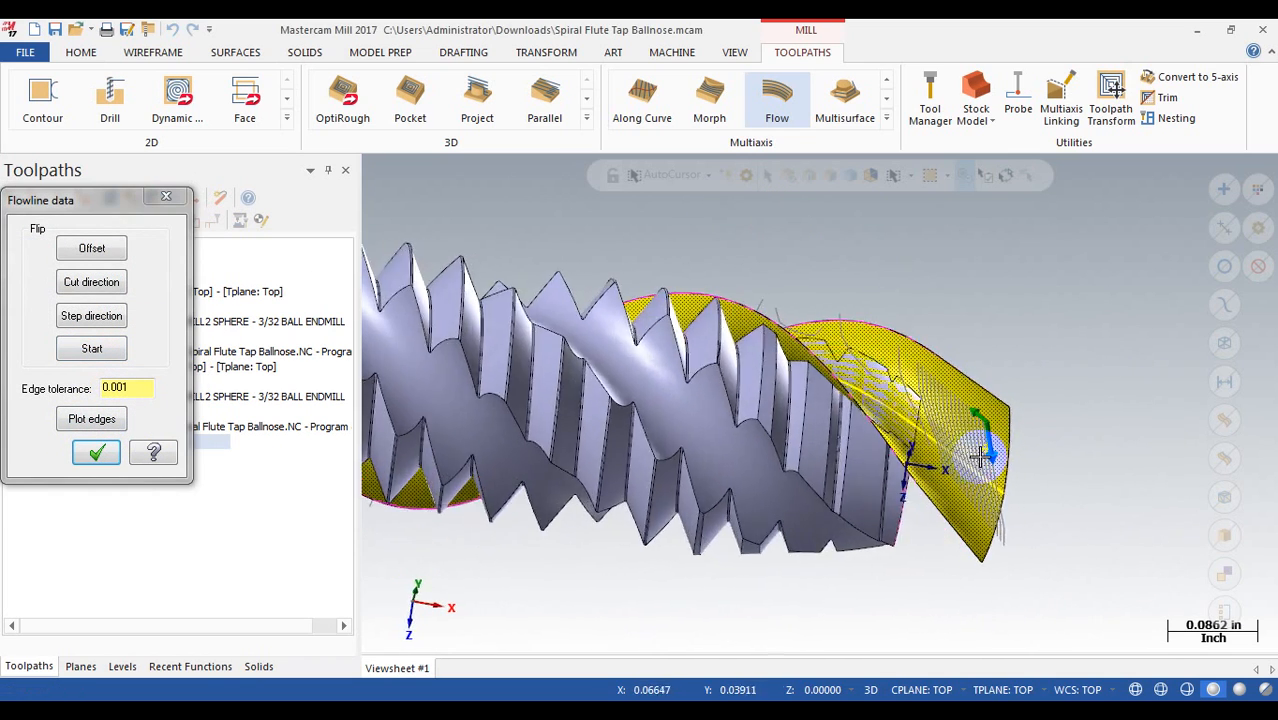
pyautogui.click(92, 283)
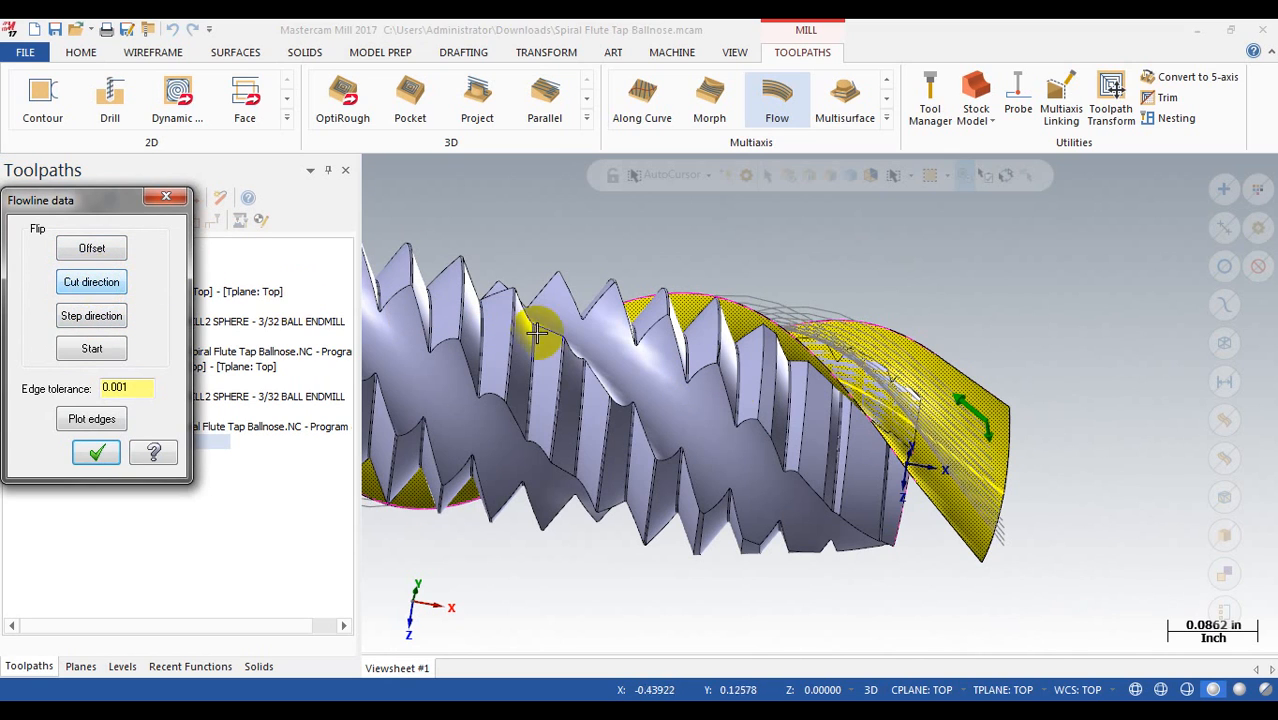
pyautogui.click(93, 455)
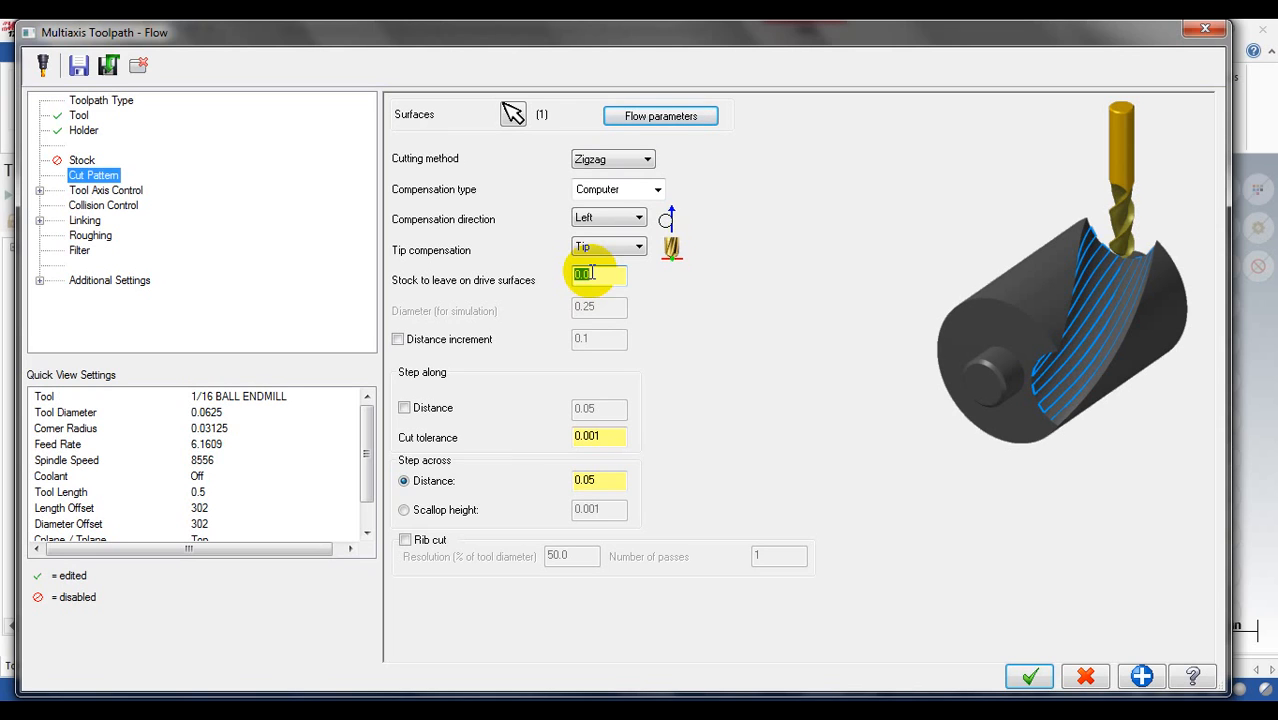
# - Set the Flow toolpath's tool axis control to To point and select the control point in the model
pyautogui.click(104, 192)
pyautogui.click(618, 124)
pyautogui.click(609, 155)
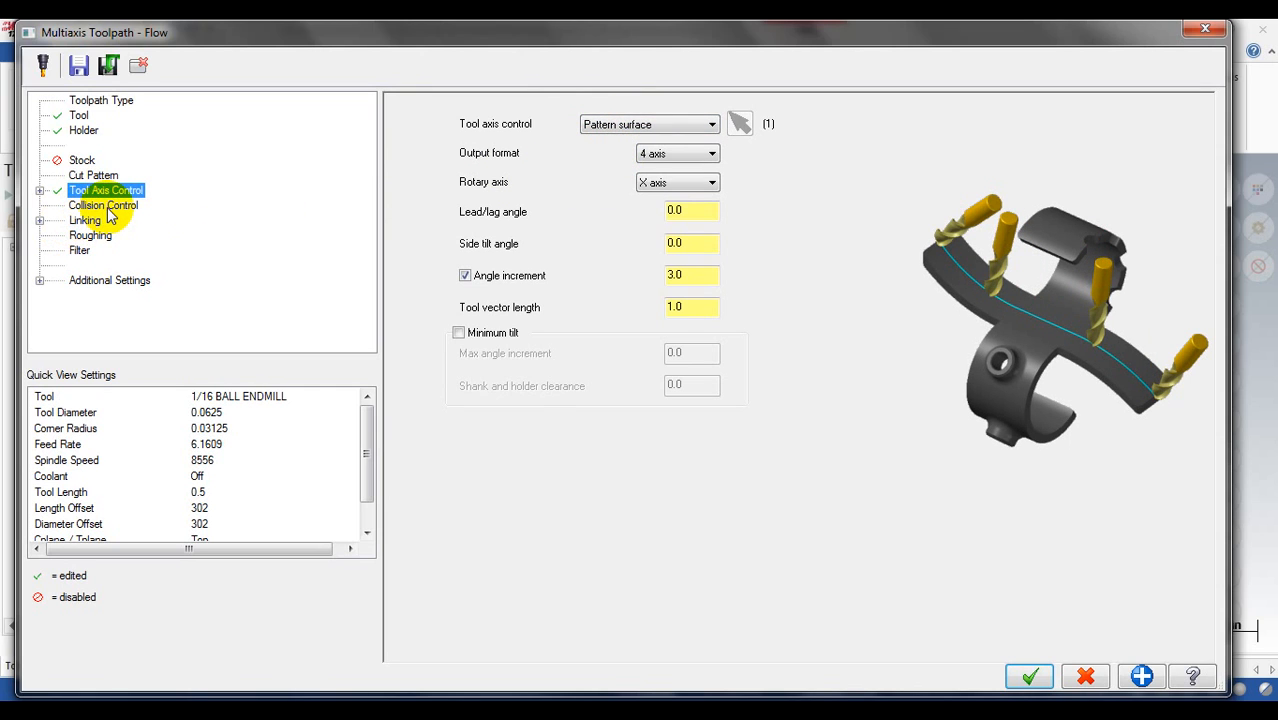
pyautogui.click(673, 126)
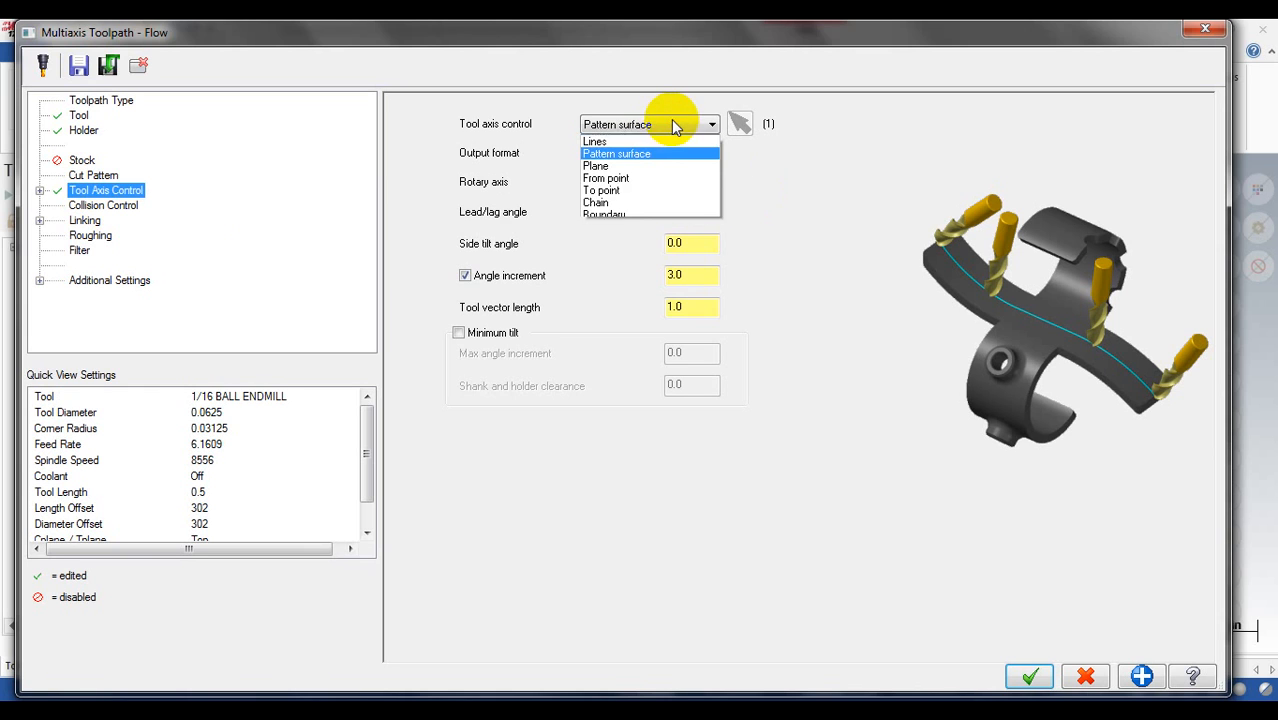
pyautogui.click(633, 190)
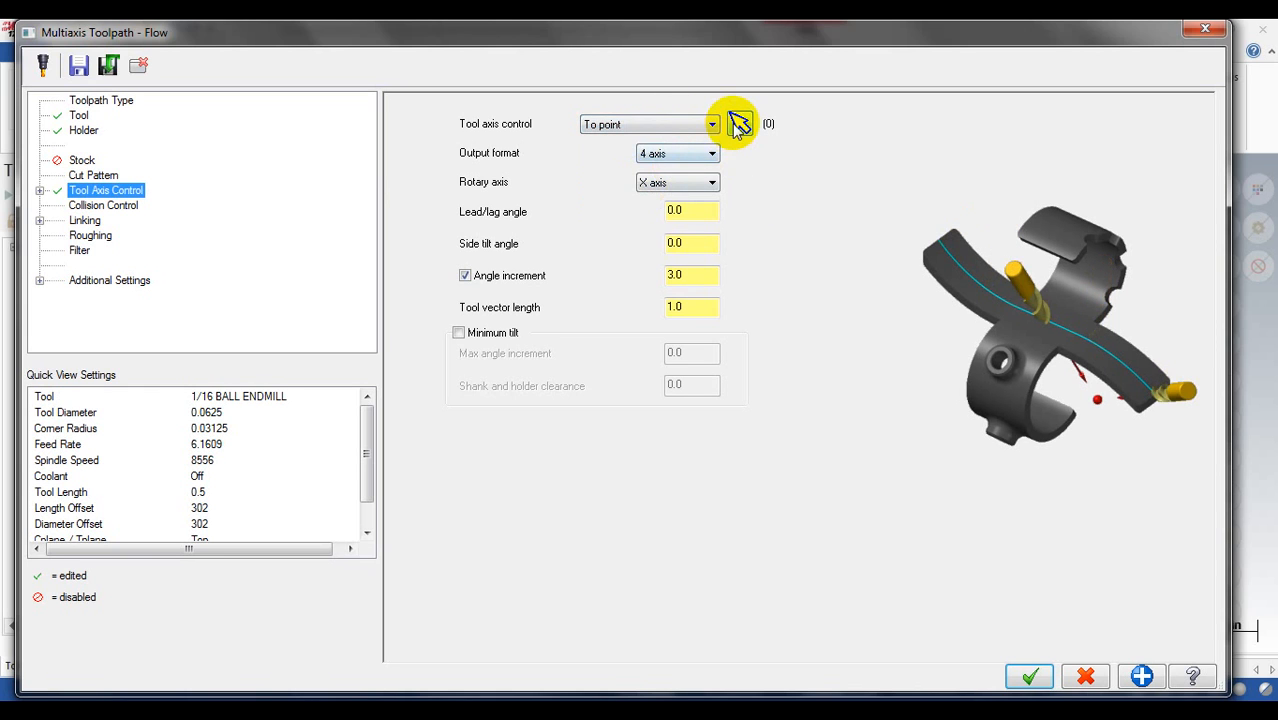
pyautogui.click(739, 123)
pyautogui.moveTo(843, 305); pyautogui.dragTo(964, 408, button='middle')
pyautogui.click(903, 430)
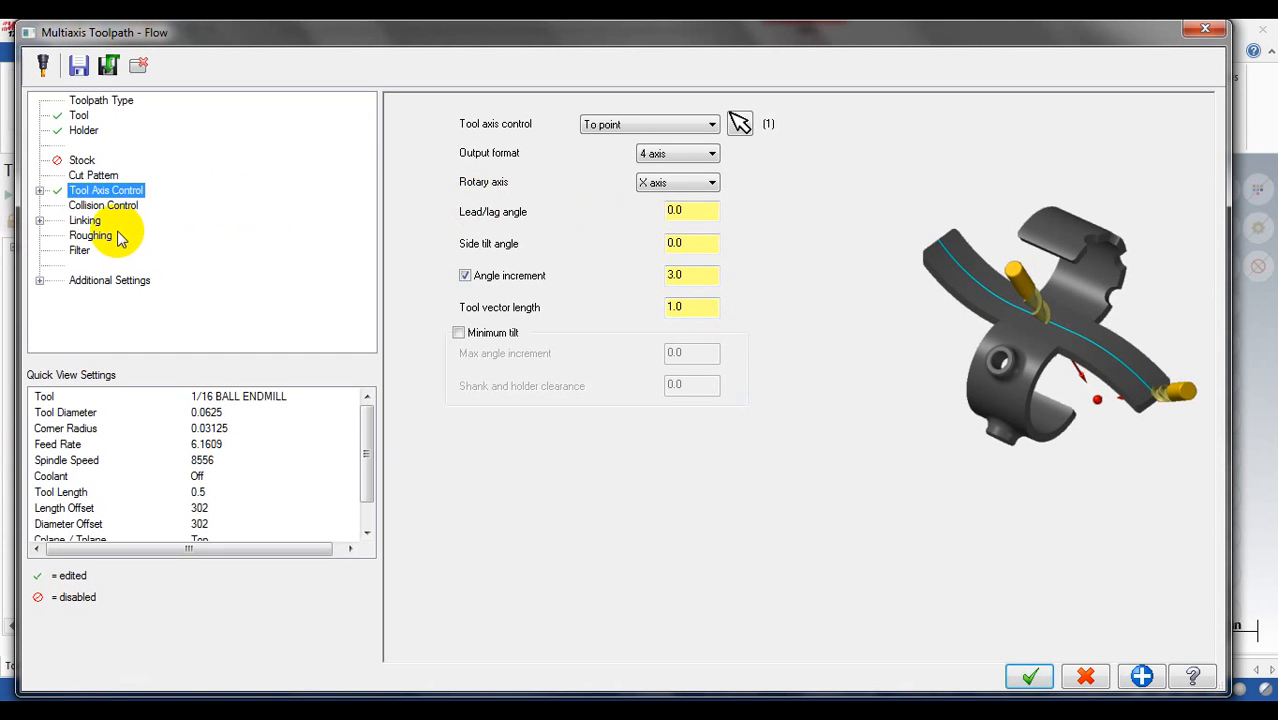
# - Review the collision and linking settings, then accept the Flow toolpath and update the assembly in all operations that use it
pyautogui.click(105, 208)
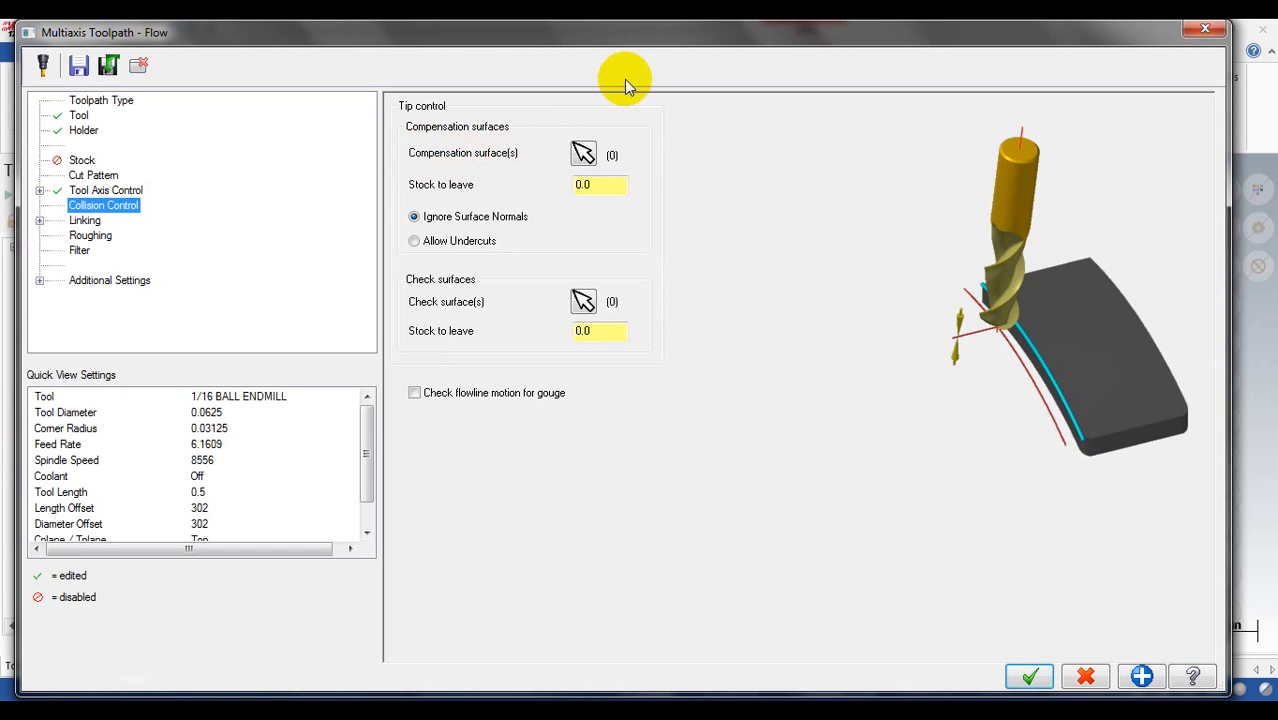
pyautogui.moveTo(643, 40); pyautogui.dragTo(776, 78)
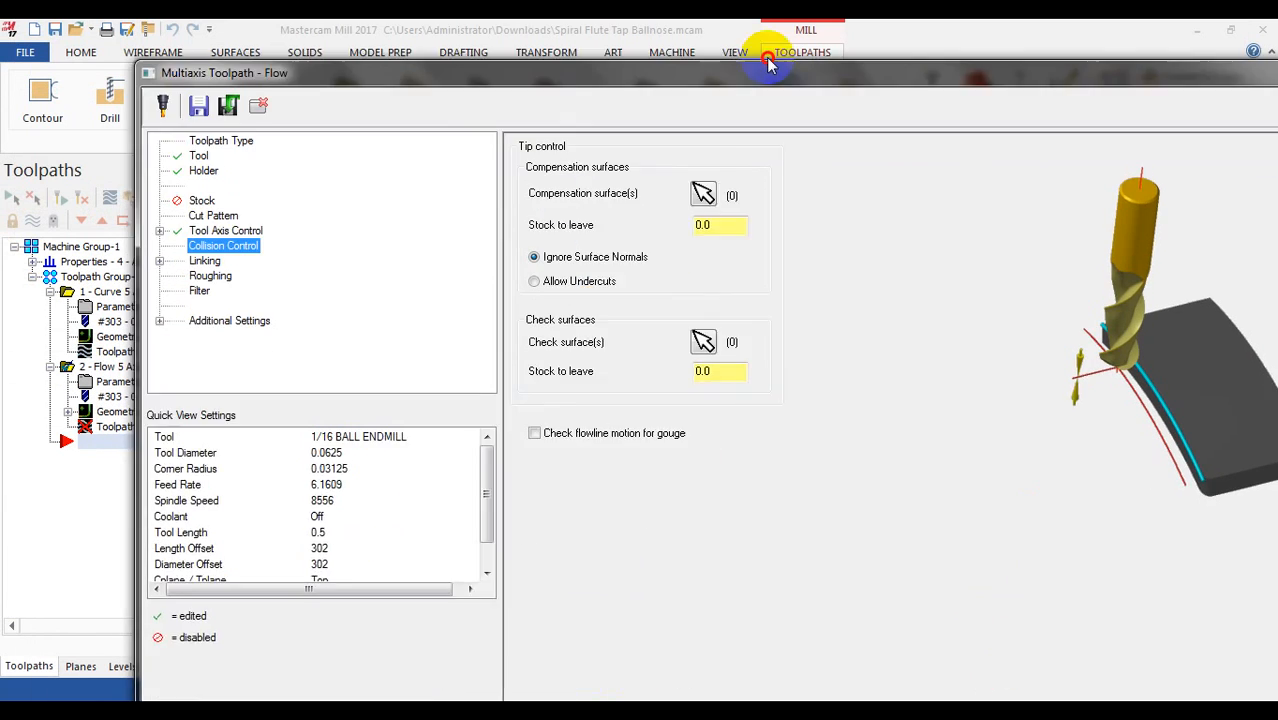
pyautogui.click(224, 220)
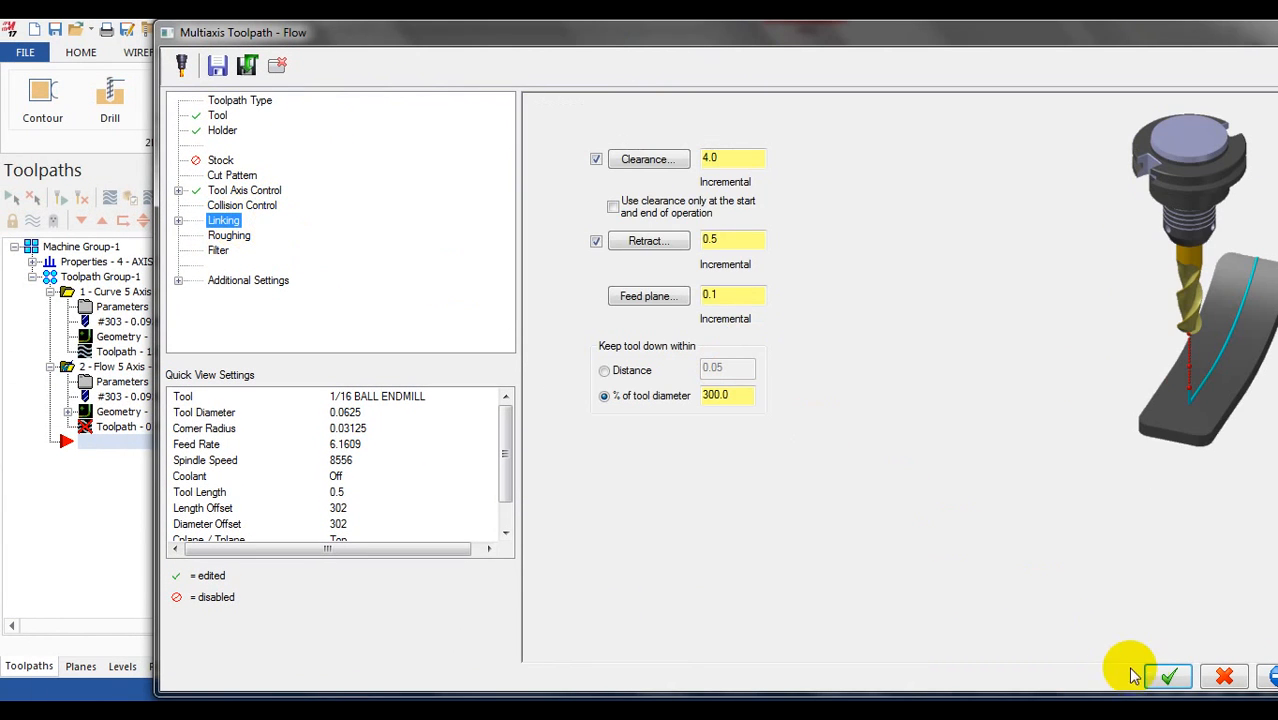
pyautogui.click(1168, 677)
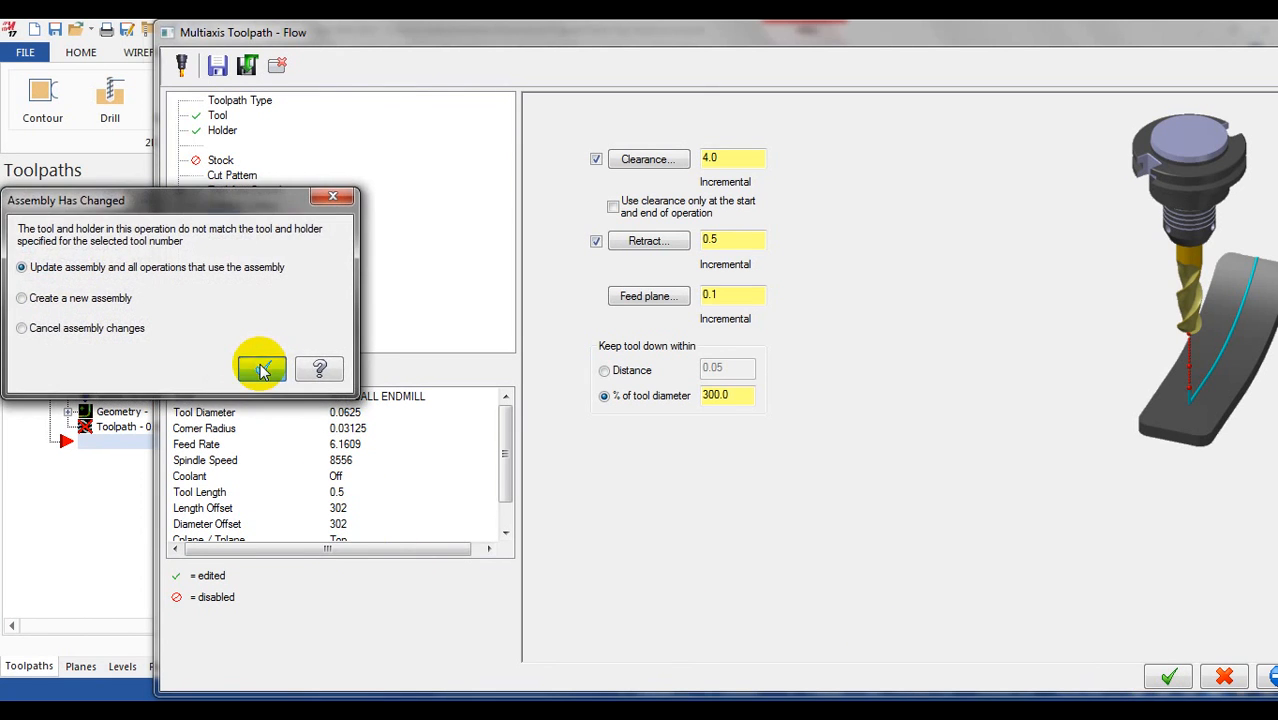
pyautogui.click(262, 370)
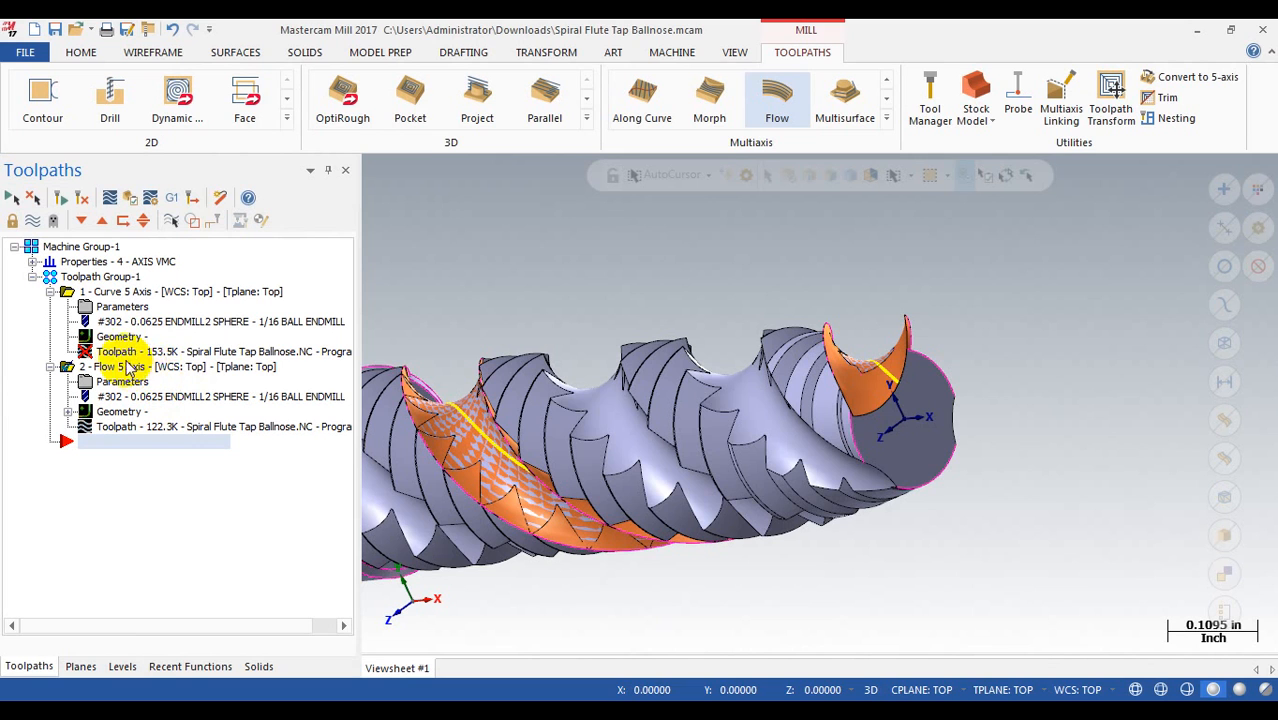
# - Reopen the Curve toolpath's parameters and choose the 3/32 ball endmill from the tool library
pyautogui.click(116, 307)
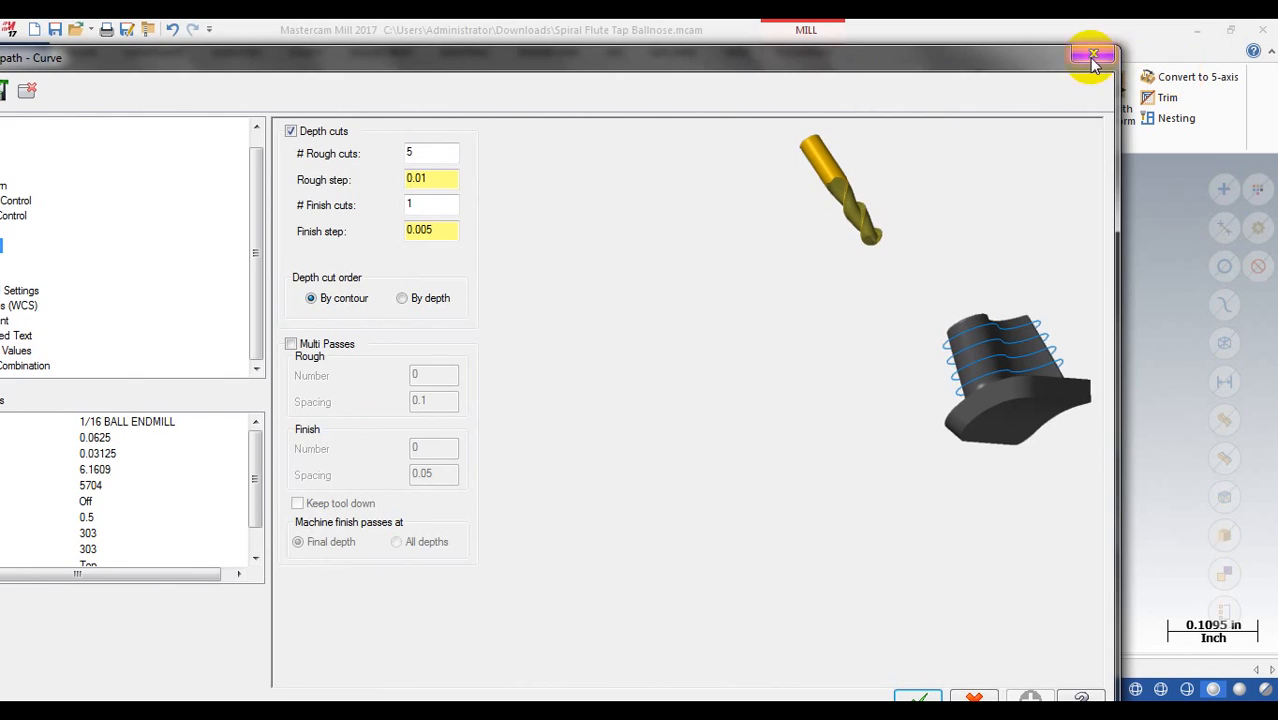
pyautogui.click(1093, 51)
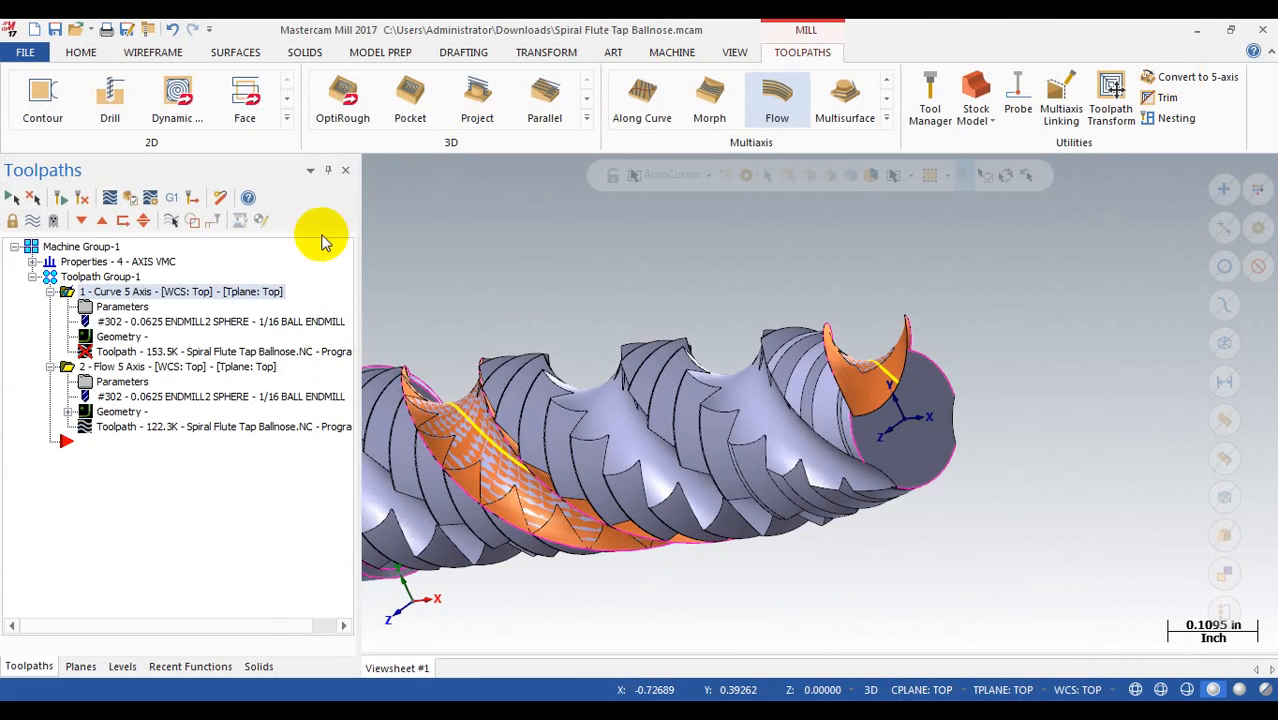
pyautogui.click(122, 307)
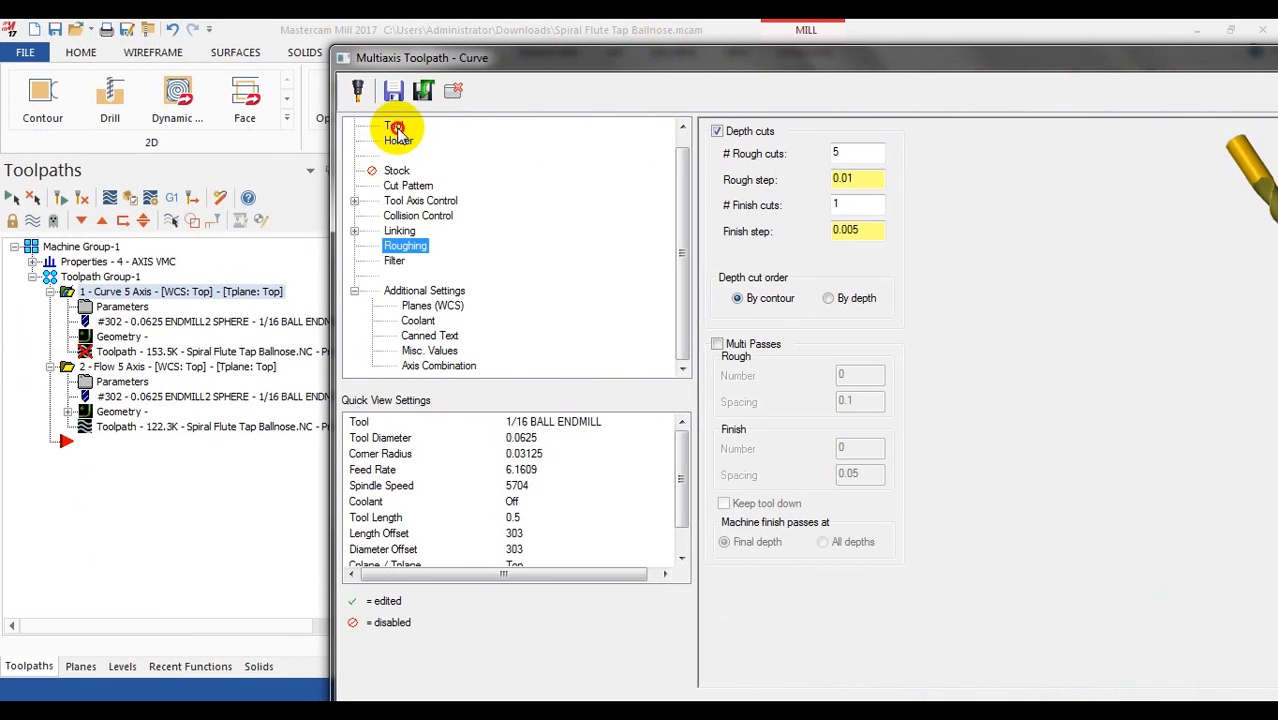
pyautogui.click(393, 125)
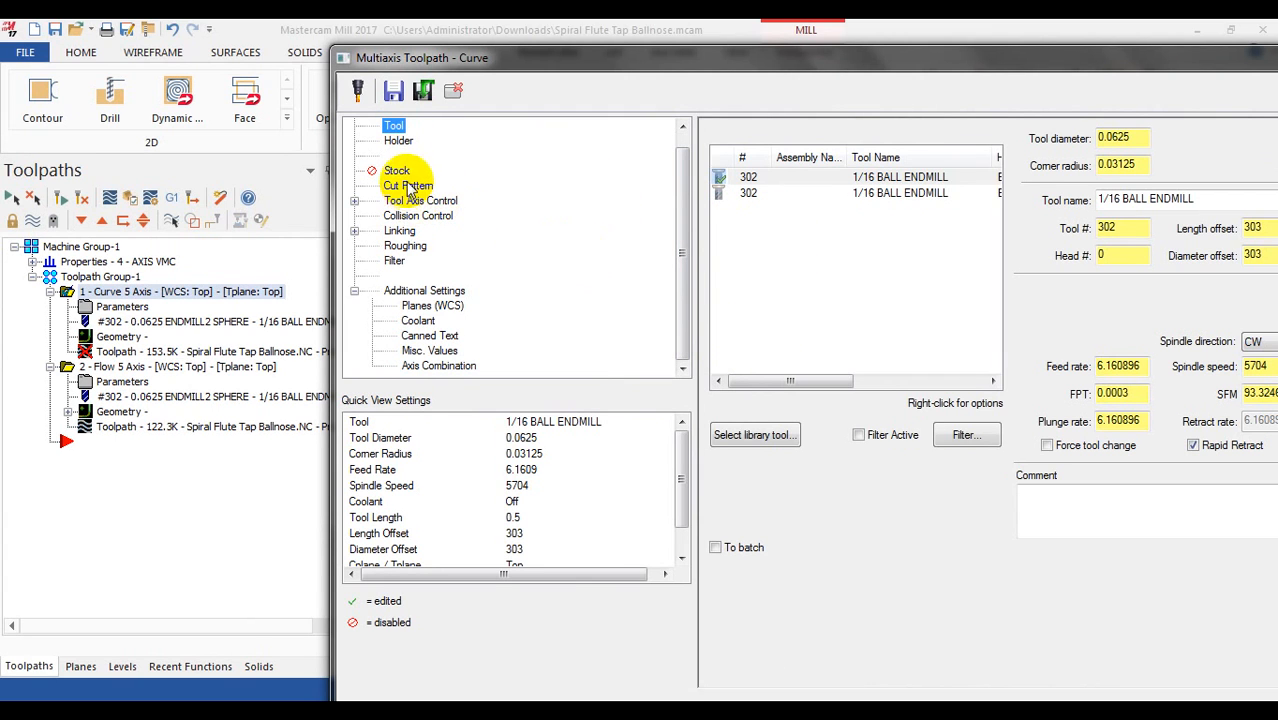
pyautogui.click(754, 434)
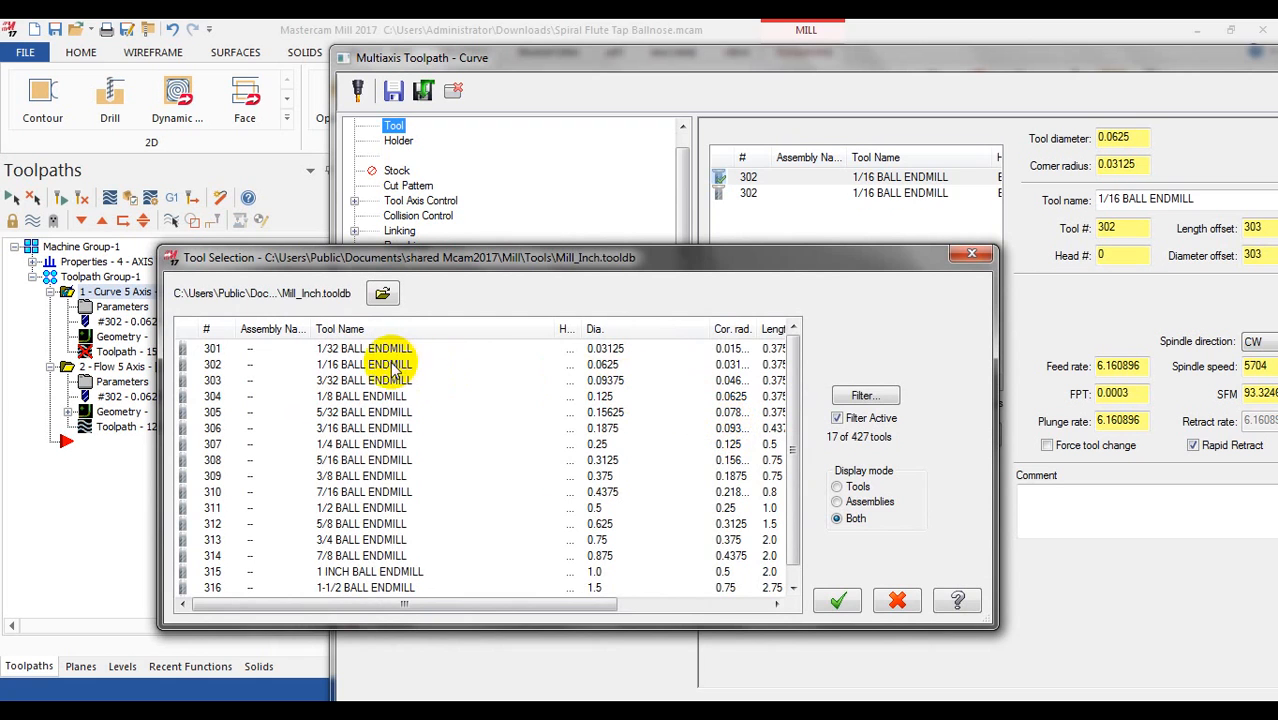
pyautogui.doubleClick(372, 381)
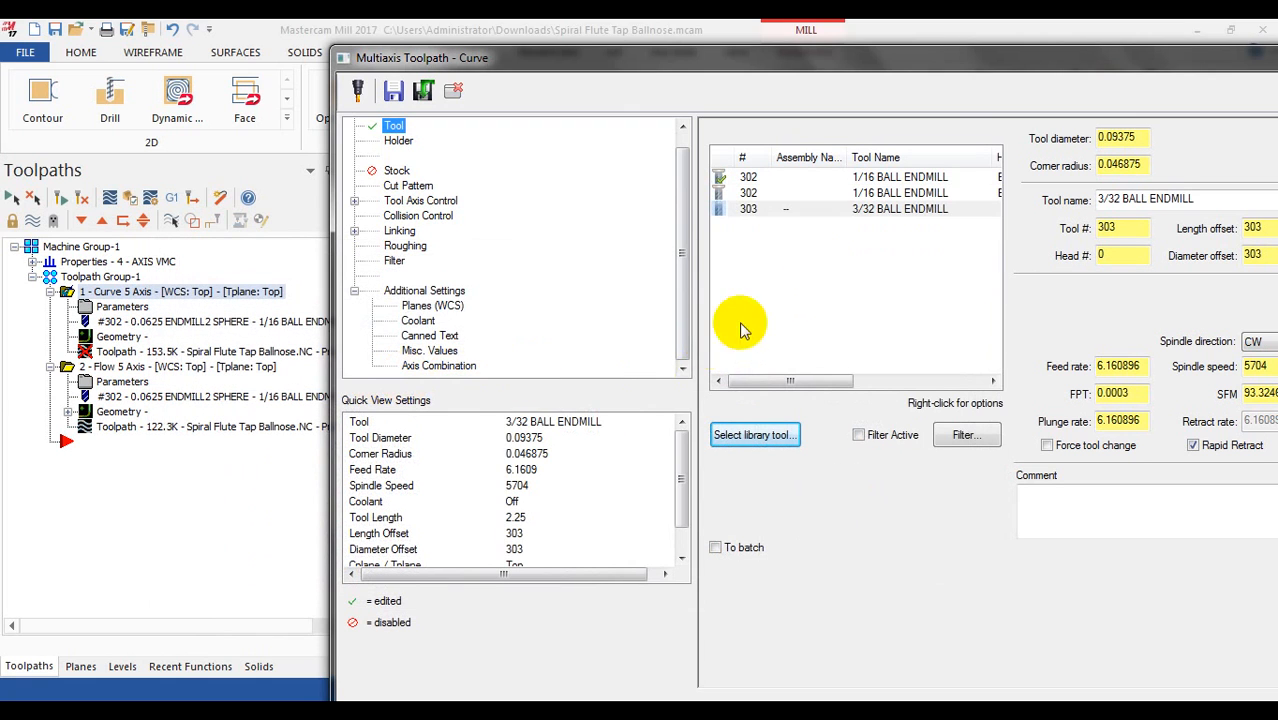
# - Edit the 3/32 ball endmill to 0.15 shoulder length, 0.1 cutting length, 0.5 overall length and 0.25 shank diameter
pyautogui.doubleClick(811, 203)
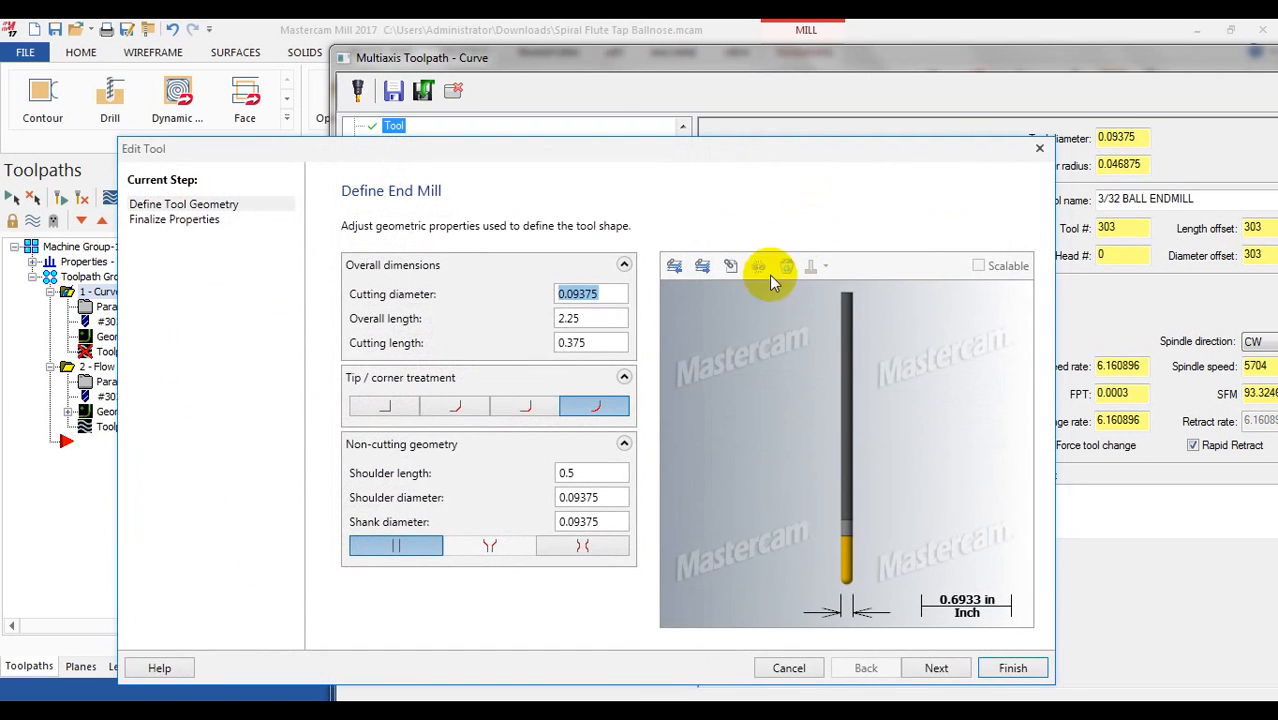
pyautogui.doubleClick(568, 472)
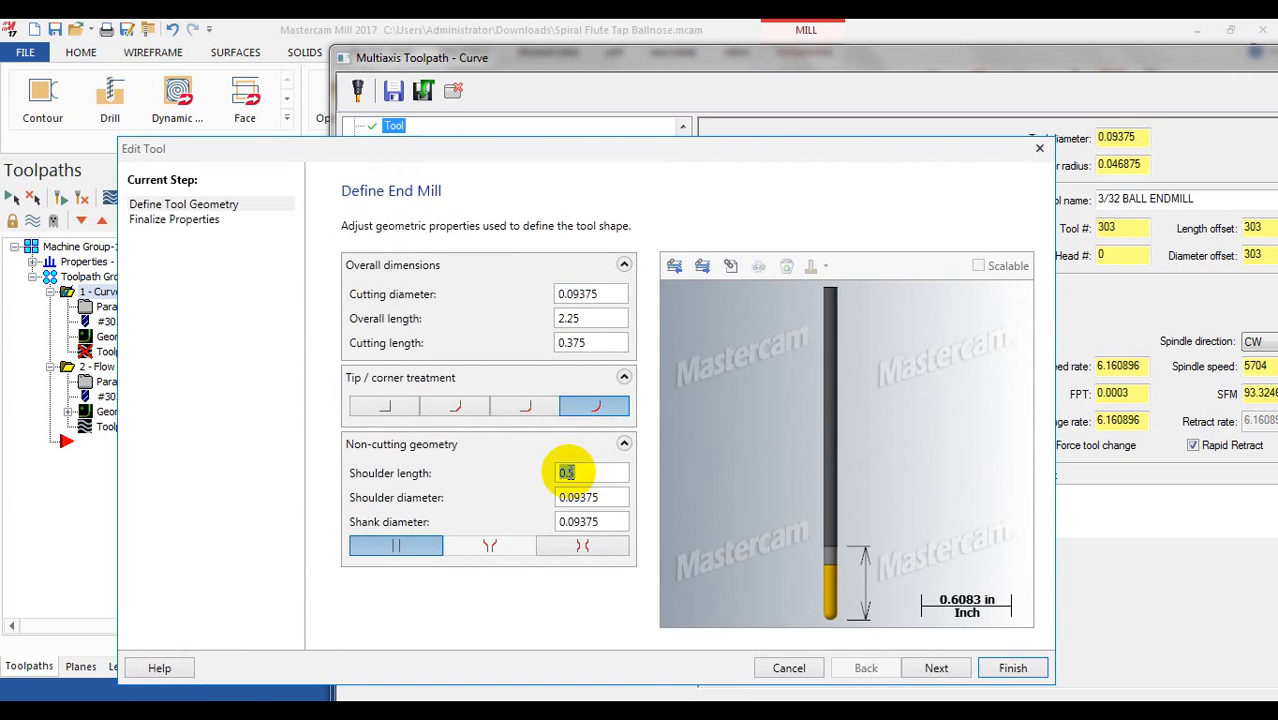
pyautogui.write('.15')
pyautogui.doubleClick(571, 342)
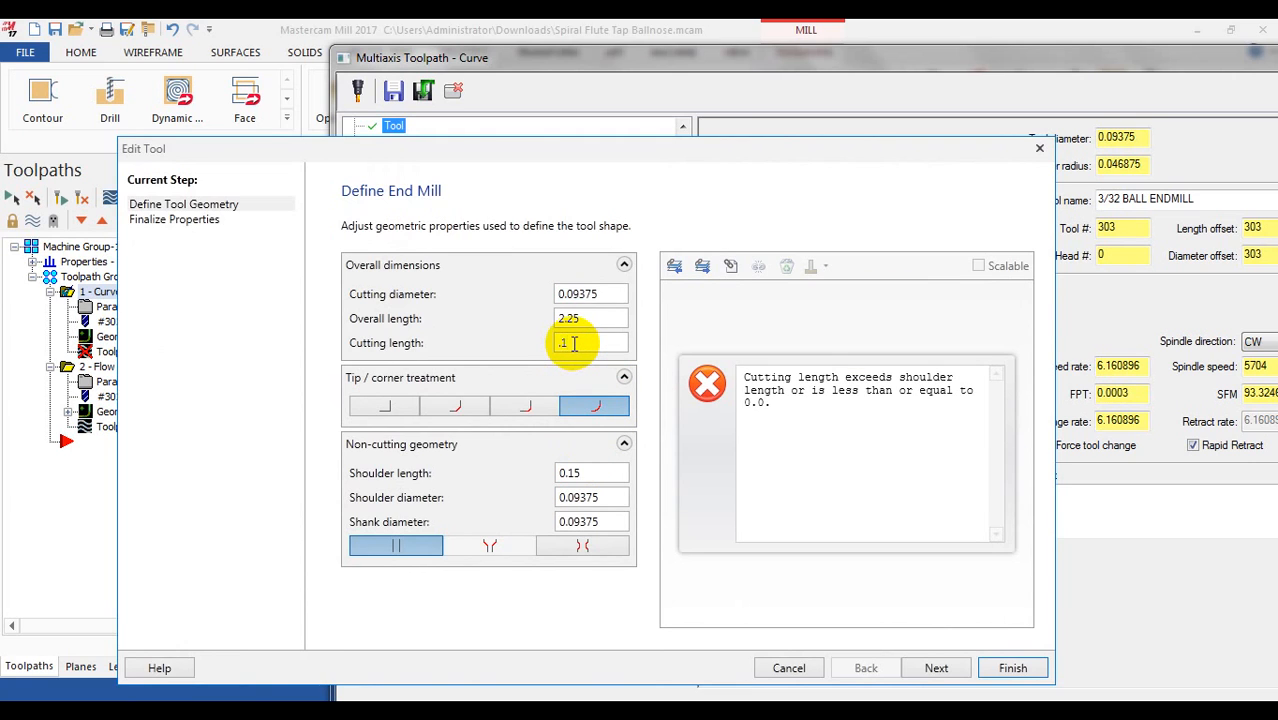
pyautogui.write('.1')
pyautogui.doubleClick(578, 320)
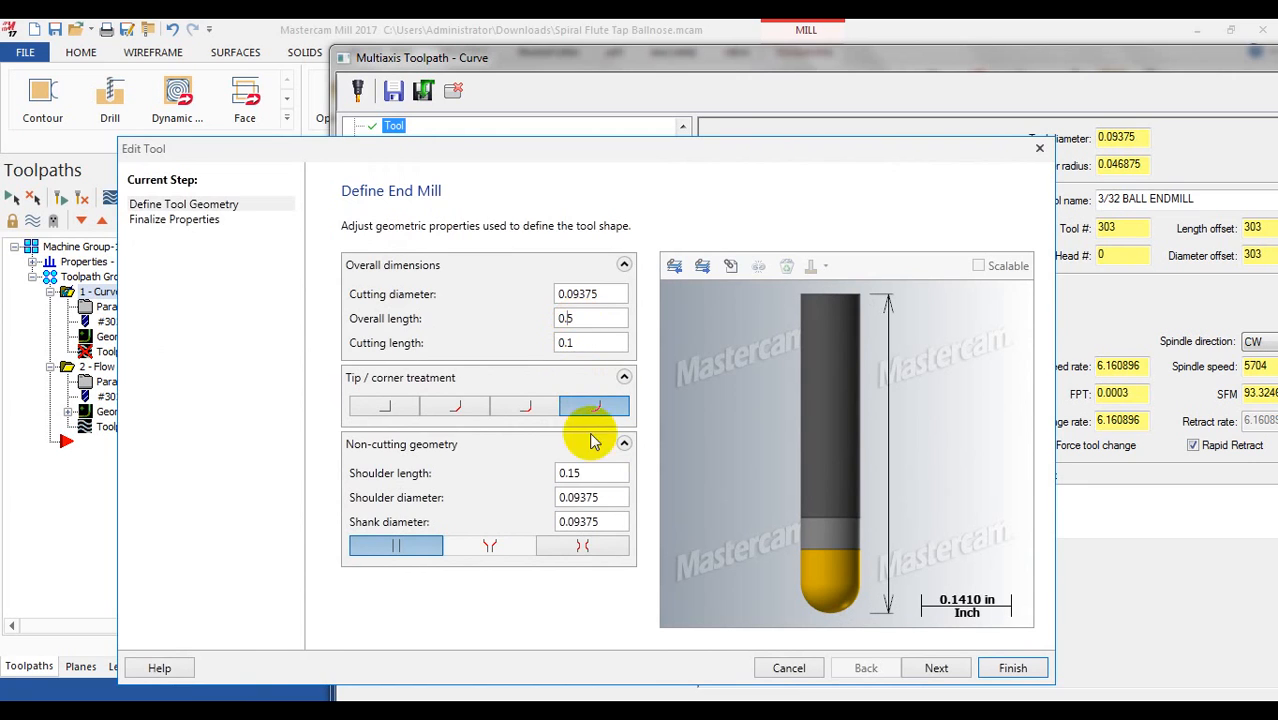
pyautogui.click(582, 472)
pyautogui.doubleClick(588, 519)
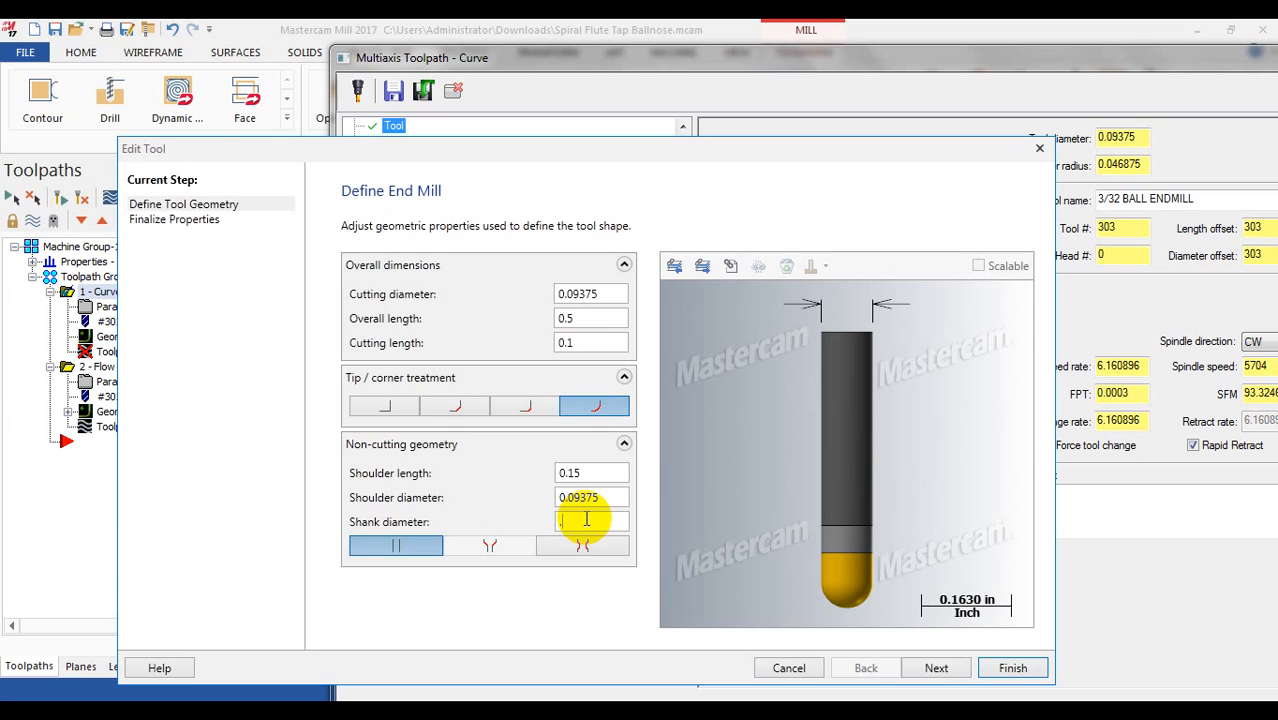
pyautogui.press('Tab')
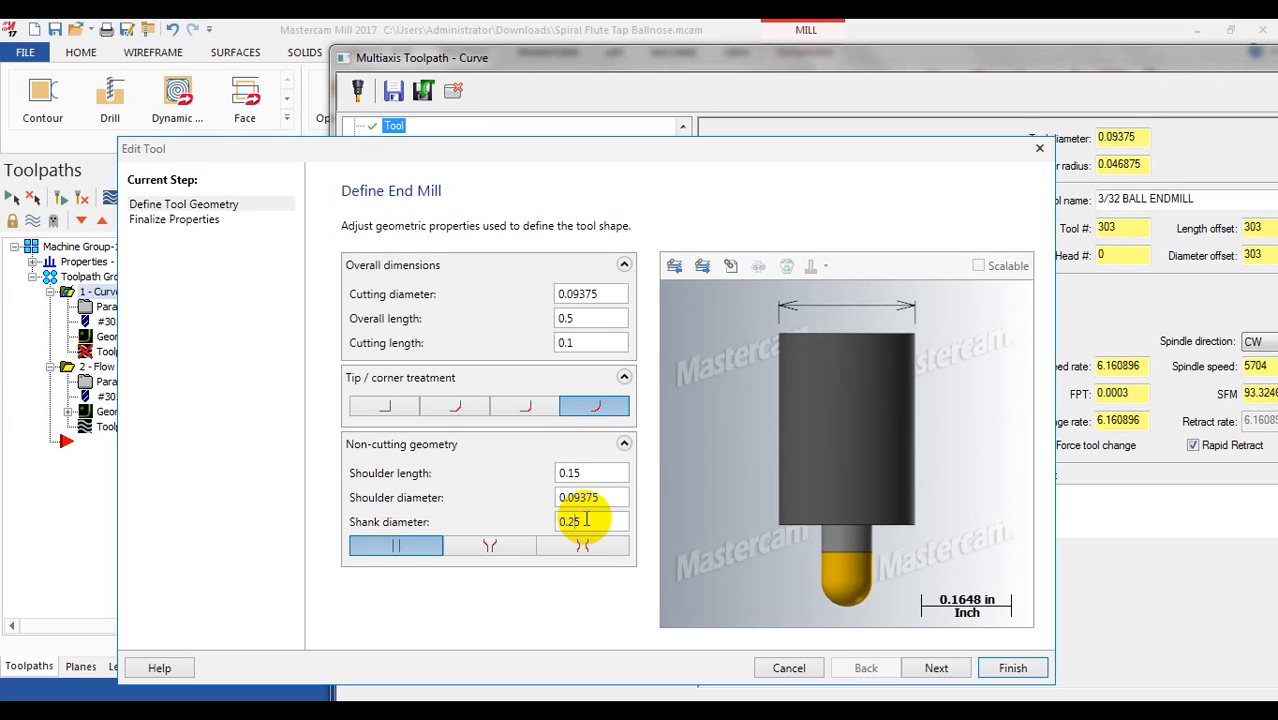
# - Give the 3/32 ball endmill a tapered shank with a 20-degree taper angle and 0.725 overall length, and finish the tool edit
pyautogui.click(489, 546)
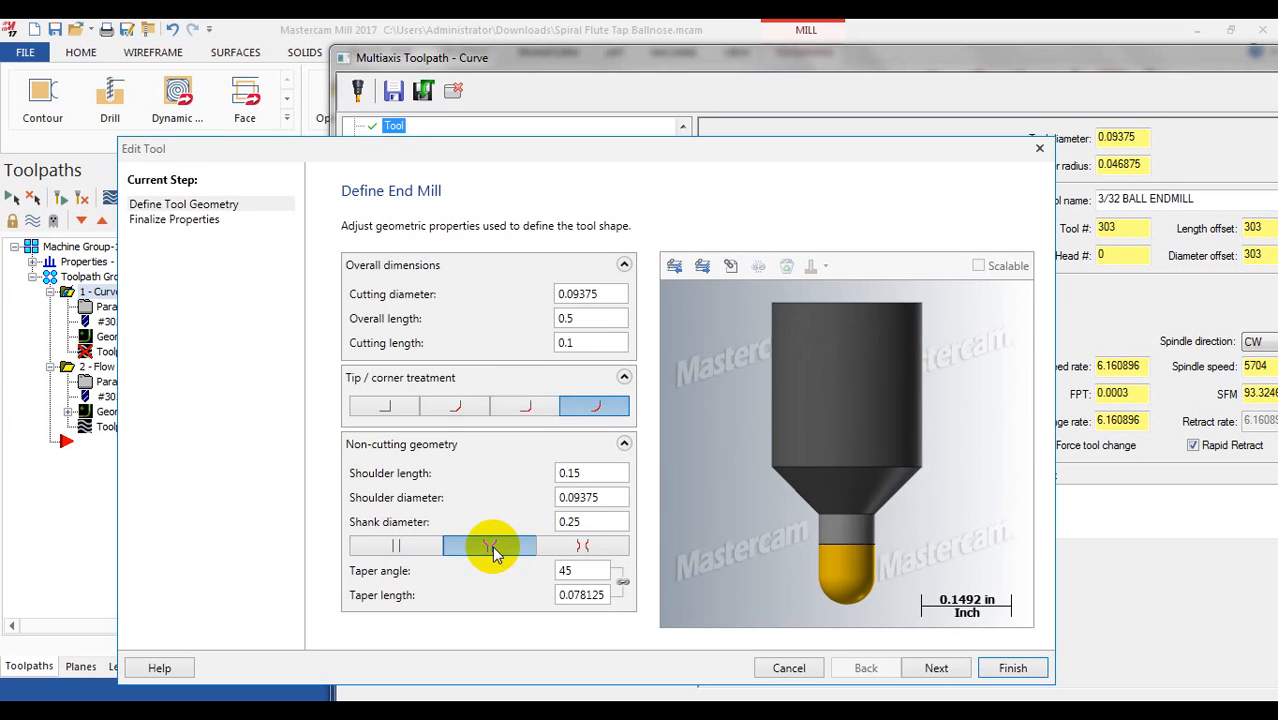
pyautogui.click(591, 571)
pyautogui.write('20')
pyautogui.press('Tab')
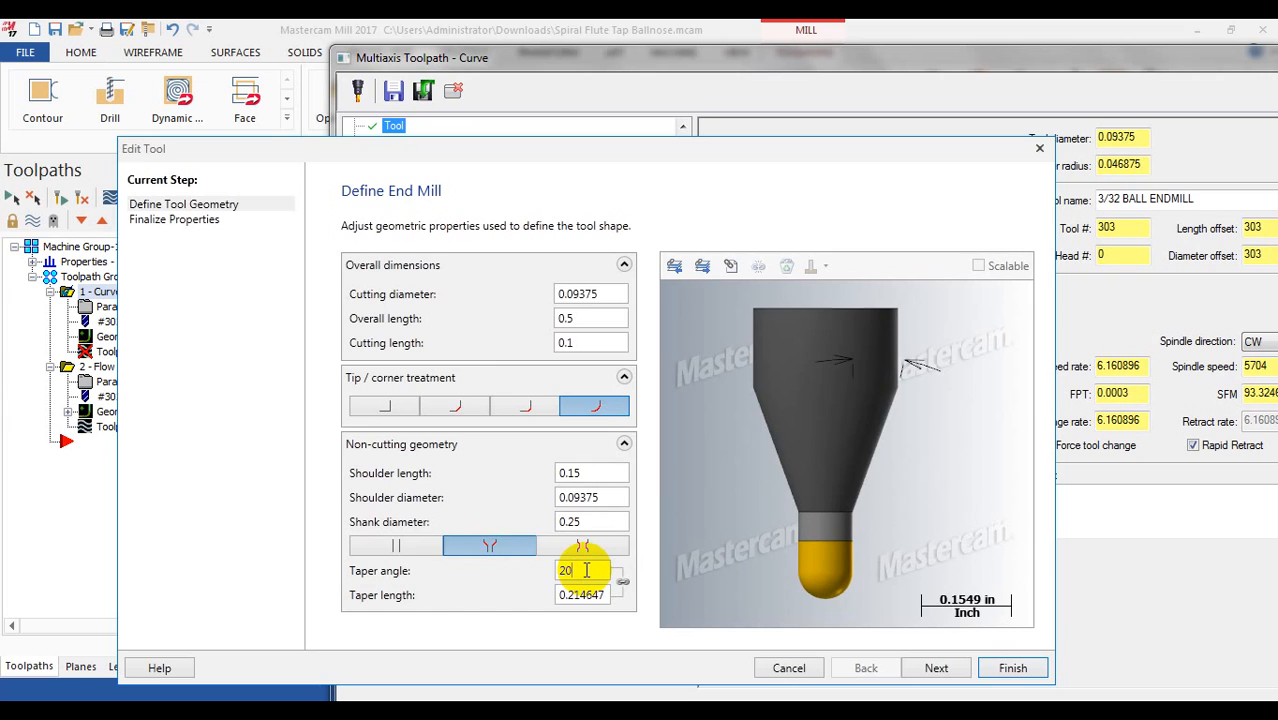
pyautogui.click(568, 318)
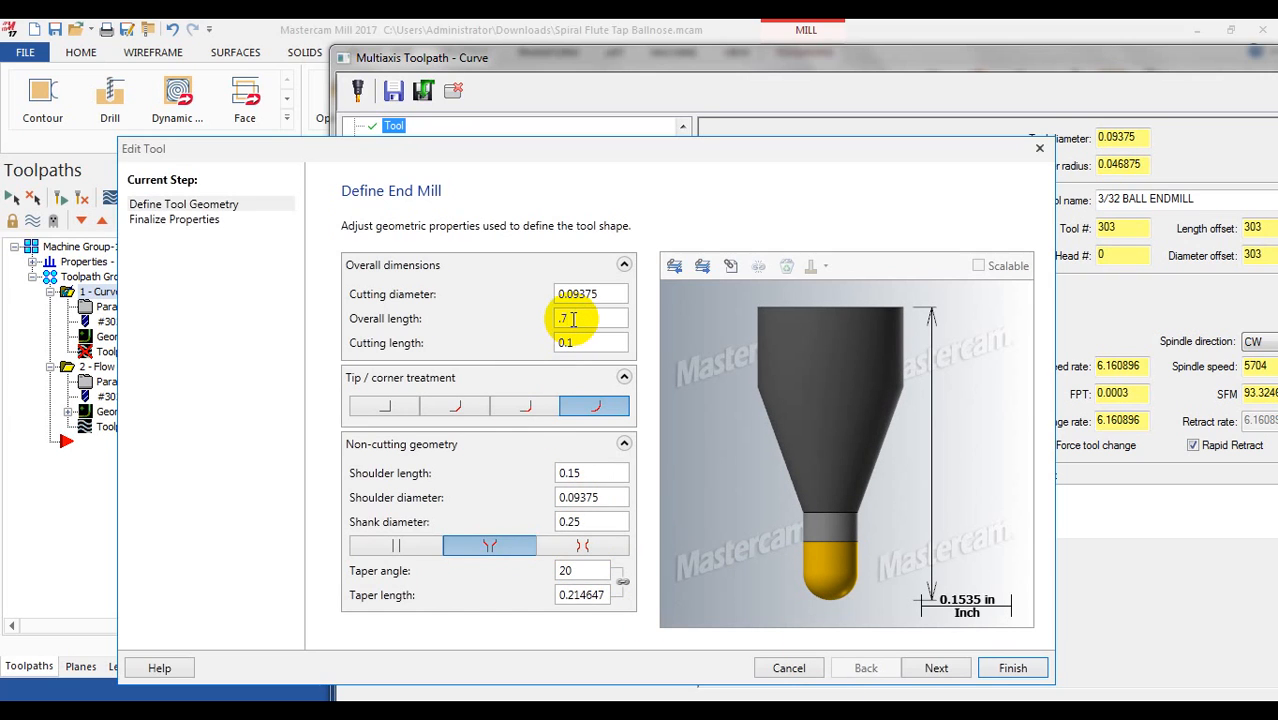
pyautogui.press('Tab')
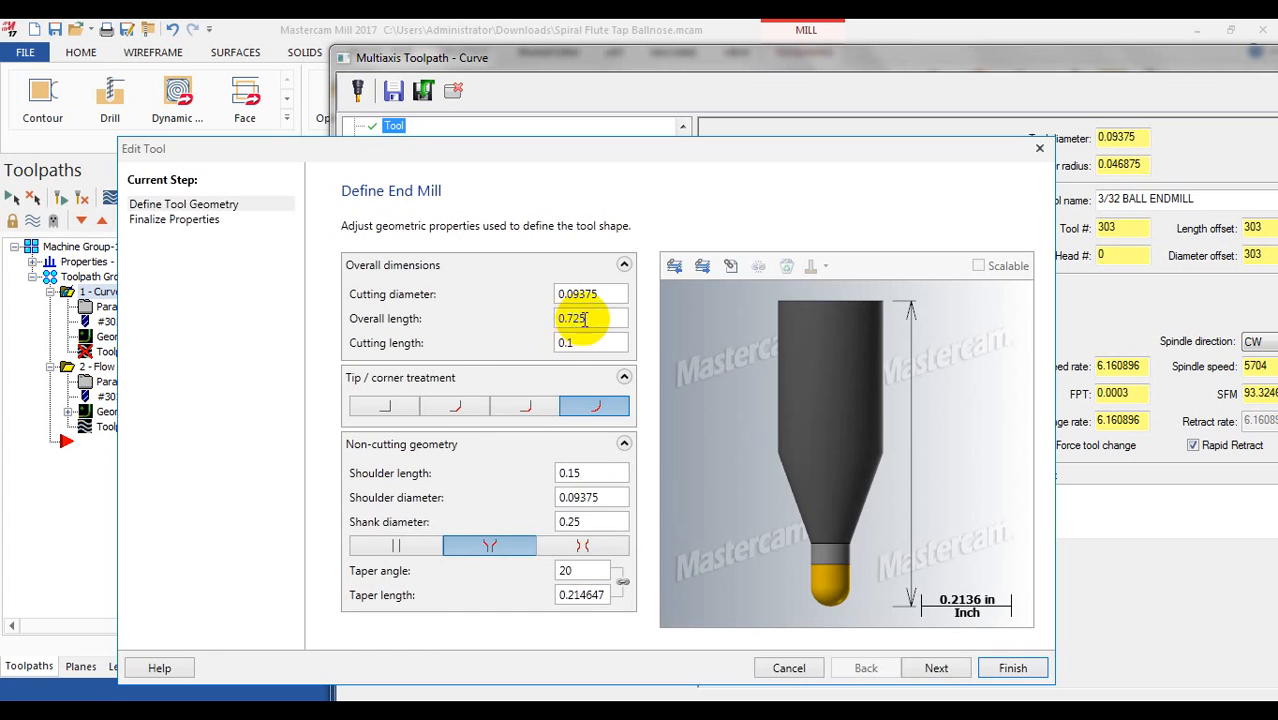
pyautogui.click(1028, 666)
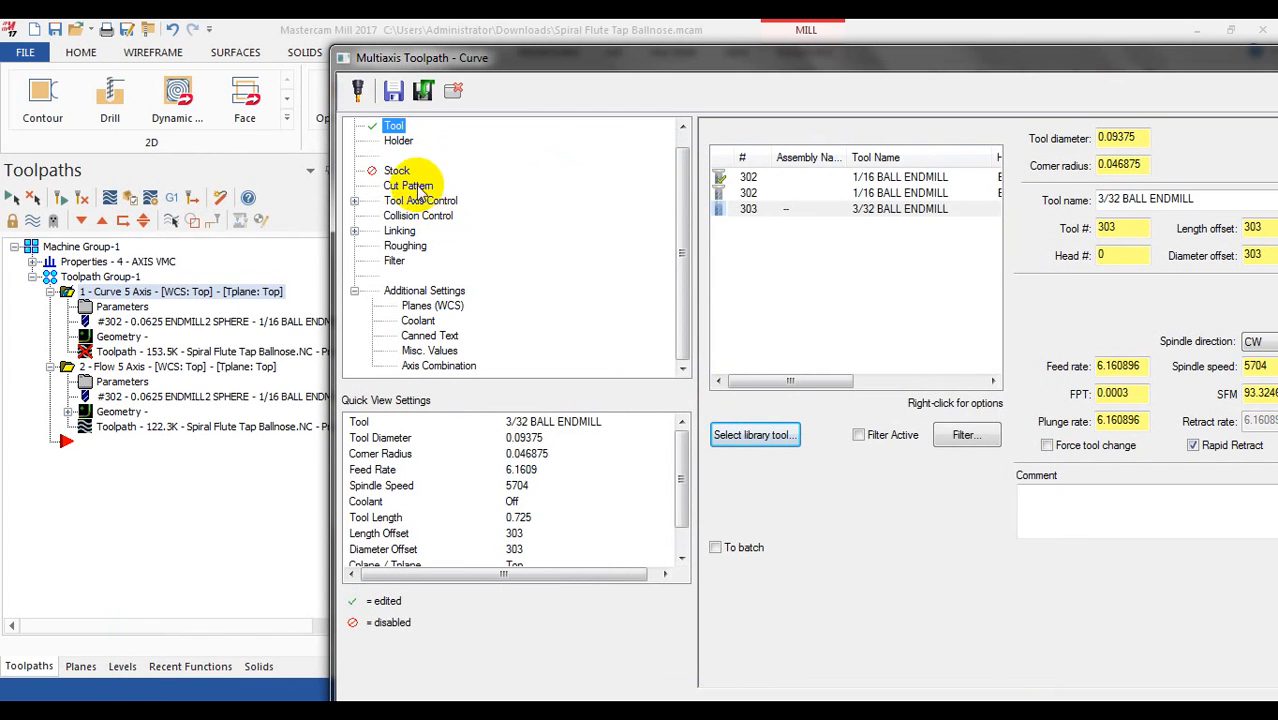
# - Assign the B2C4-0011 holder to the 3/32 ball endmill and accept the Curve toolpath parameters
pyautogui.click(398, 141)
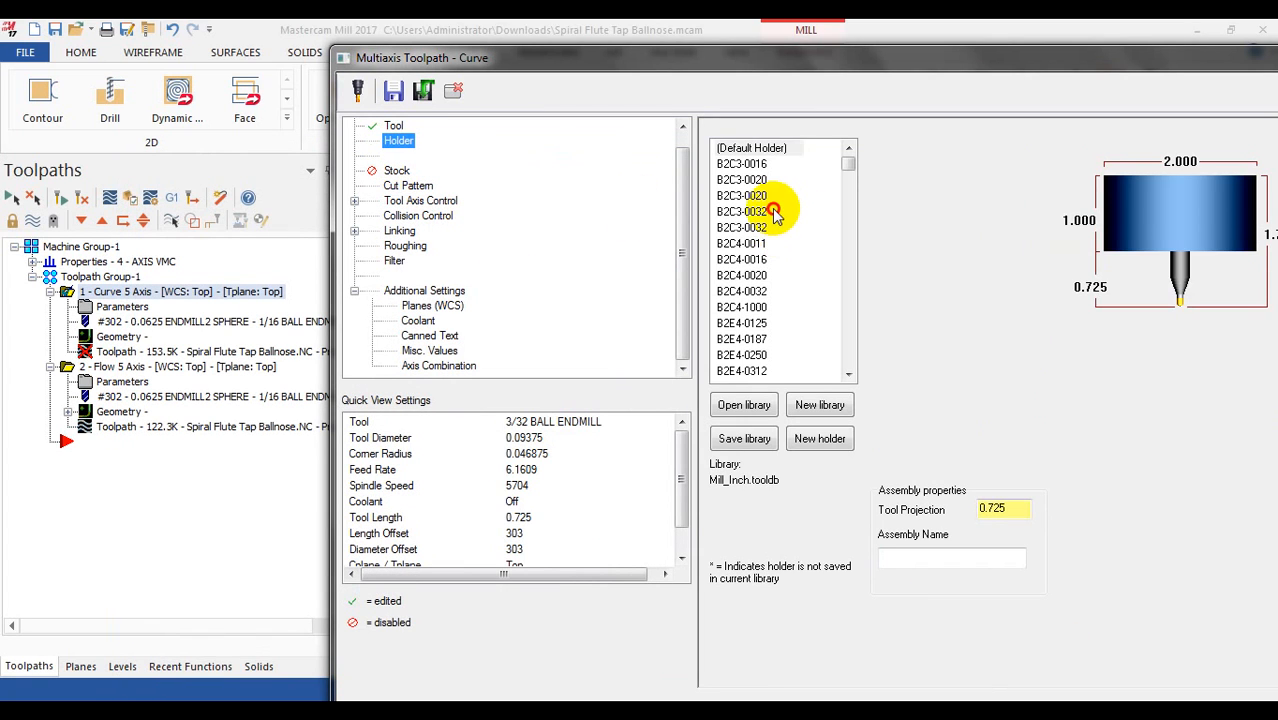
pyautogui.click(775, 213)
pyautogui.click(741, 246)
pyautogui.click(392, 127)
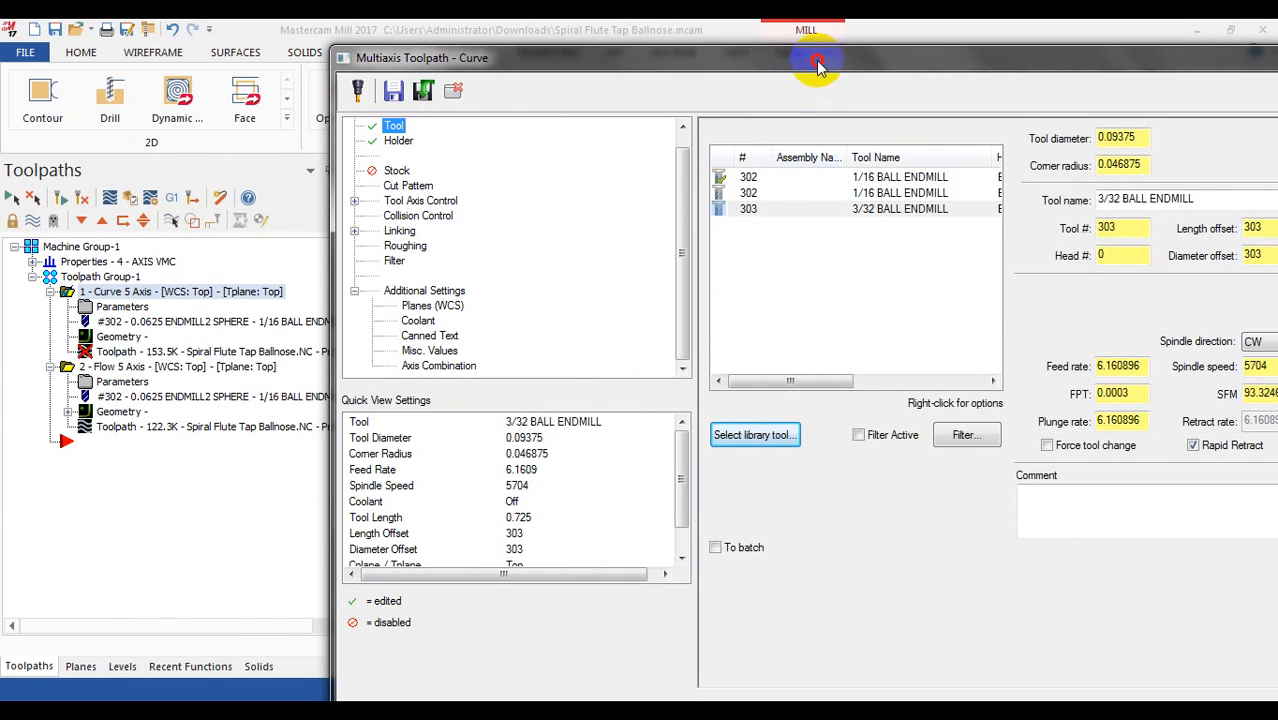
pyautogui.moveTo(819, 59); pyautogui.dragTo(599, 34)
pyautogui.click(1110, 679)
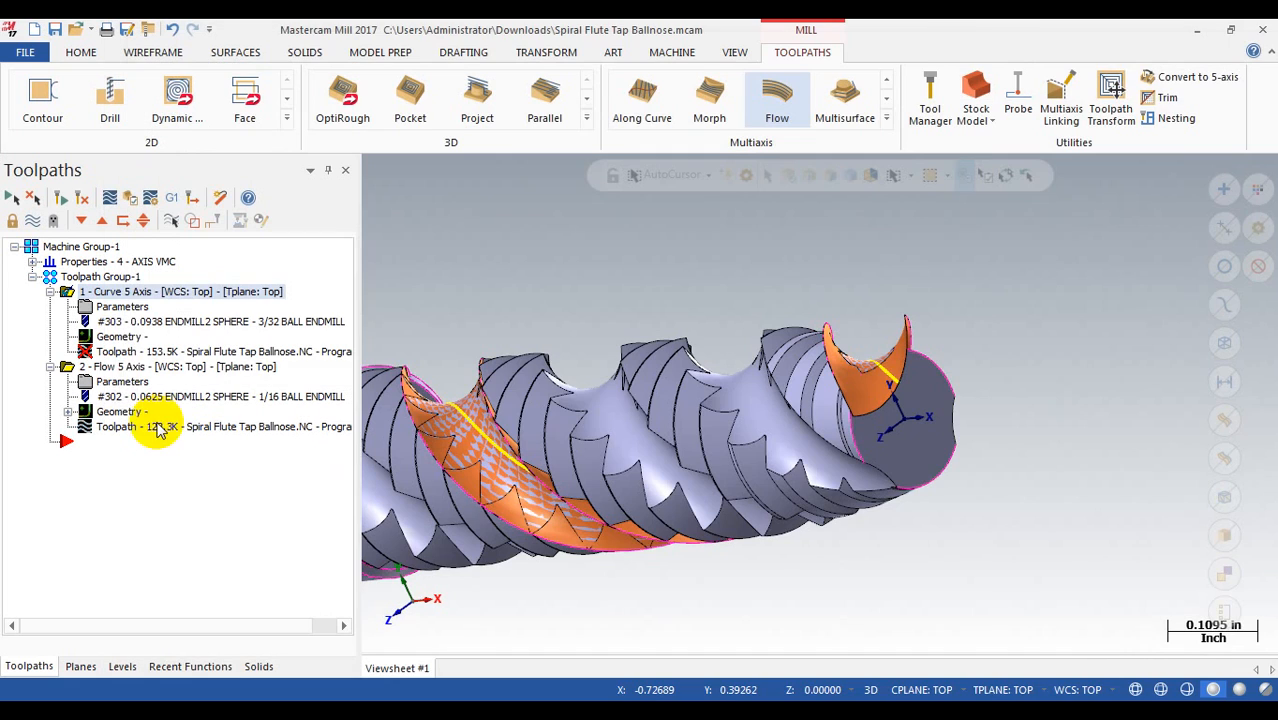
# - Reopen the Curve toolpath's cut pattern settings and set the radial offset to 0
pyautogui.click(122, 306)
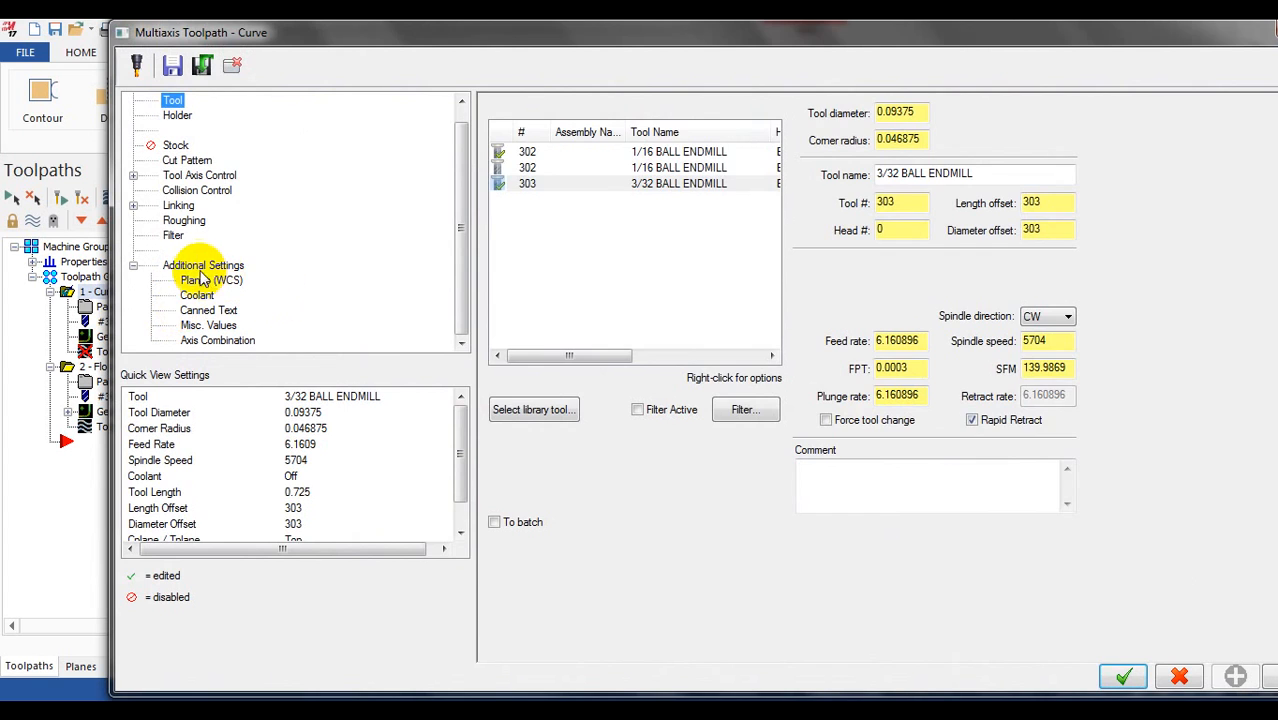
pyautogui.click(211, 280)
pyautogui.click(184, 221)
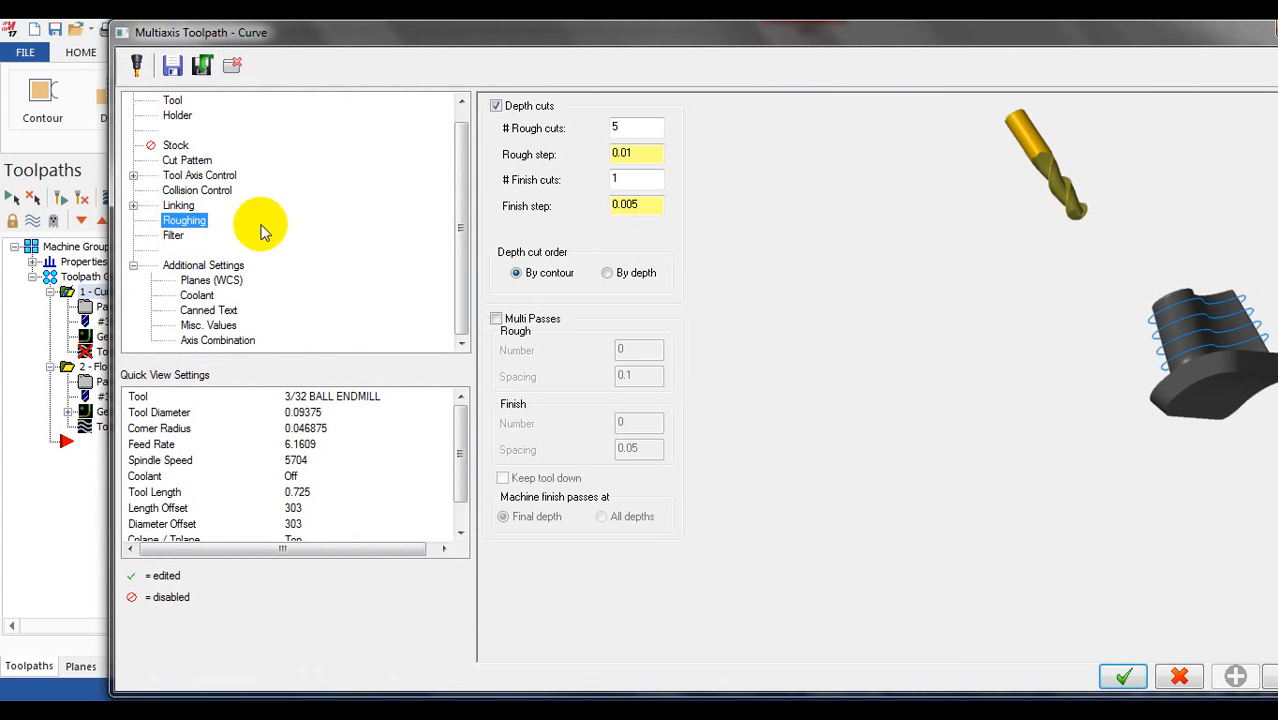
pyautogui.click(182, 176)
pyautogui.click(180, 161)
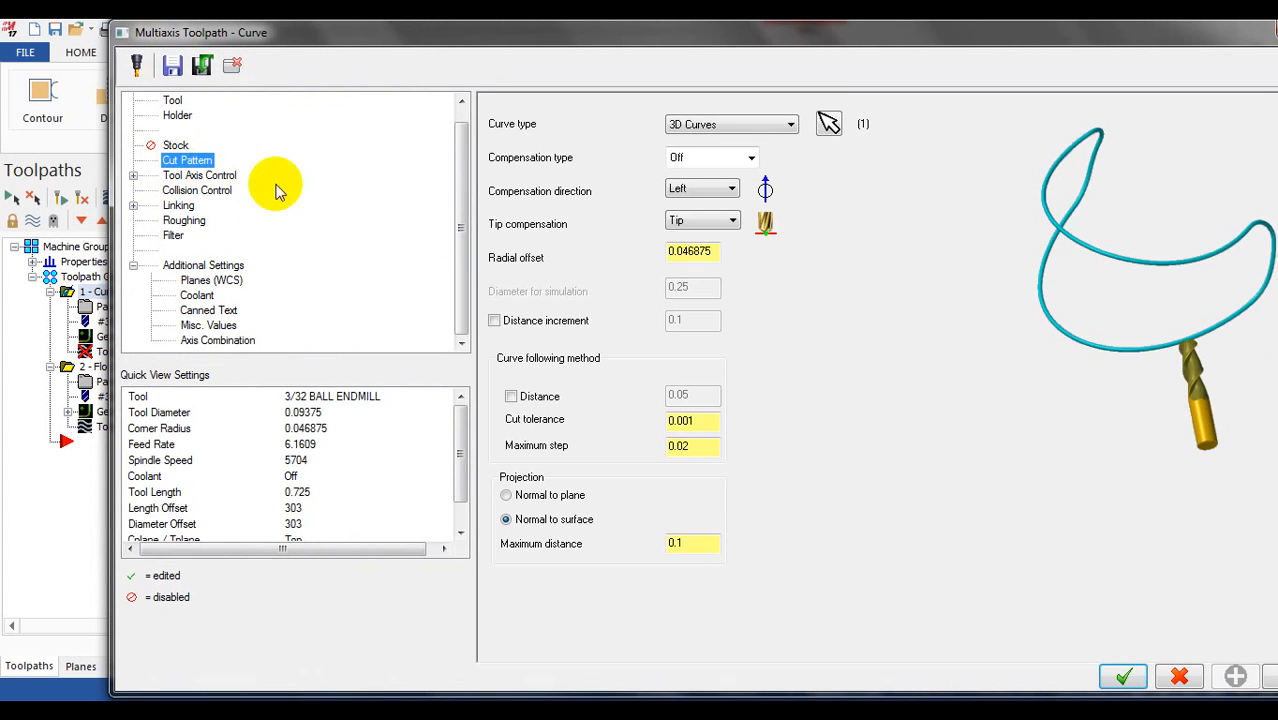
pyautogui.click(678, 252)
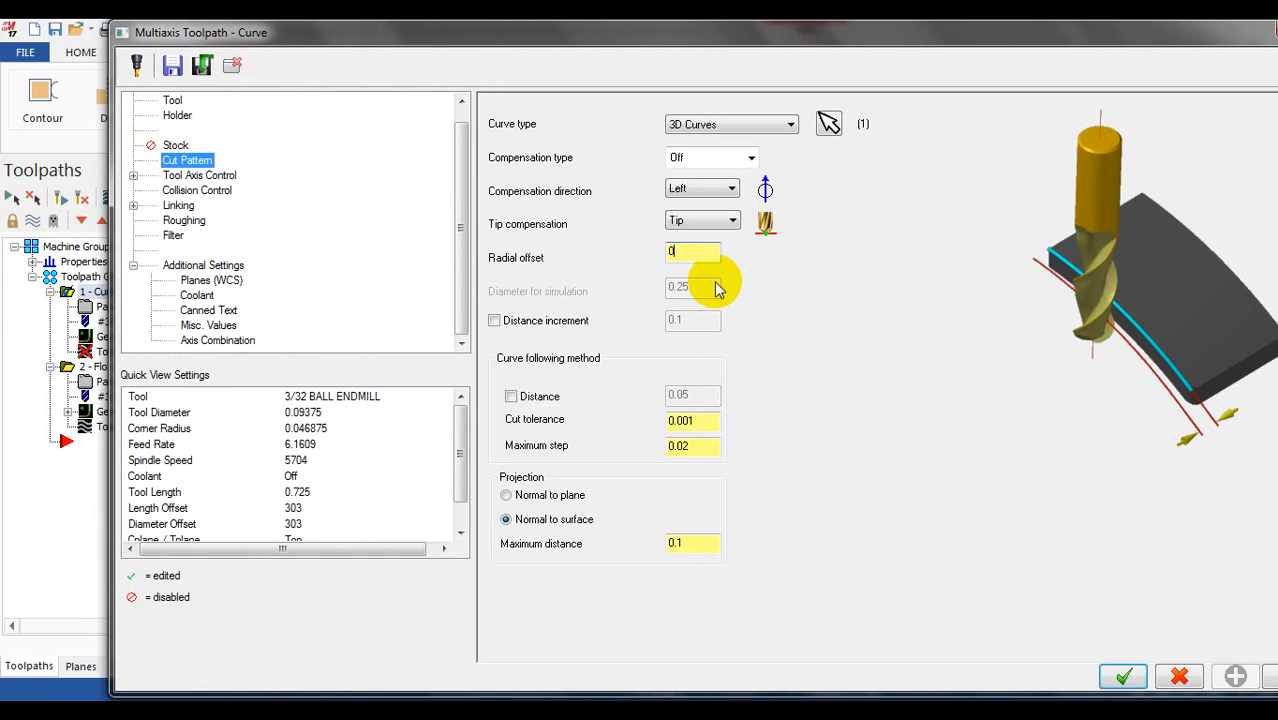
pyautogui.write('0')
pyautogui.click(692, 424)
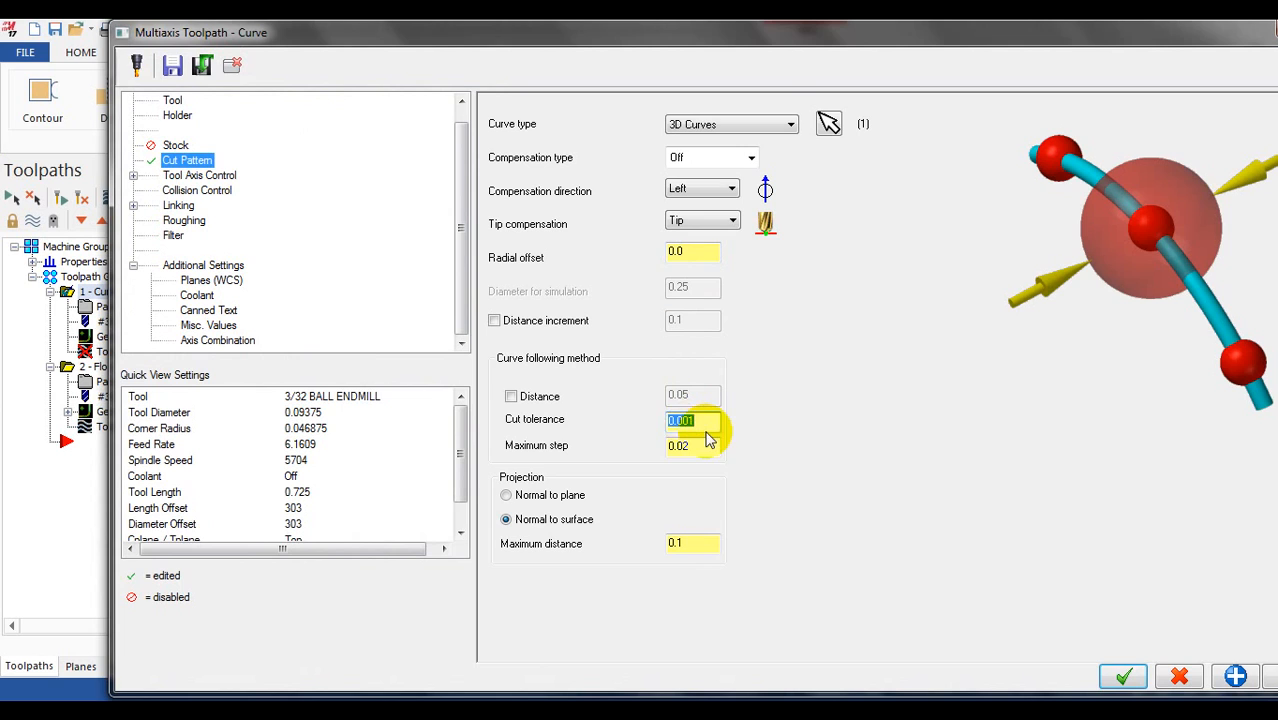
pyautogui.click(694, 254)
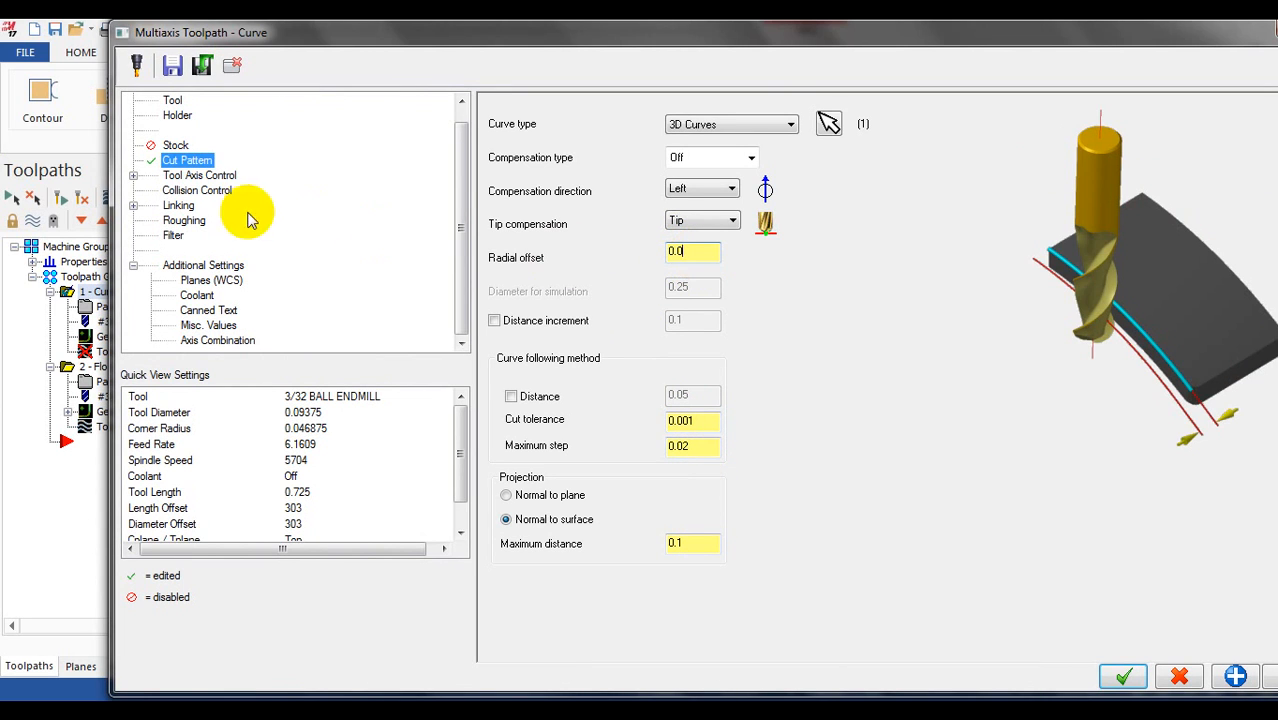
# - Set the Curve toolpath's collision control vector depth to 0.005, accept the parameters and regenerate the operation
pyautogui.click(200, 177)
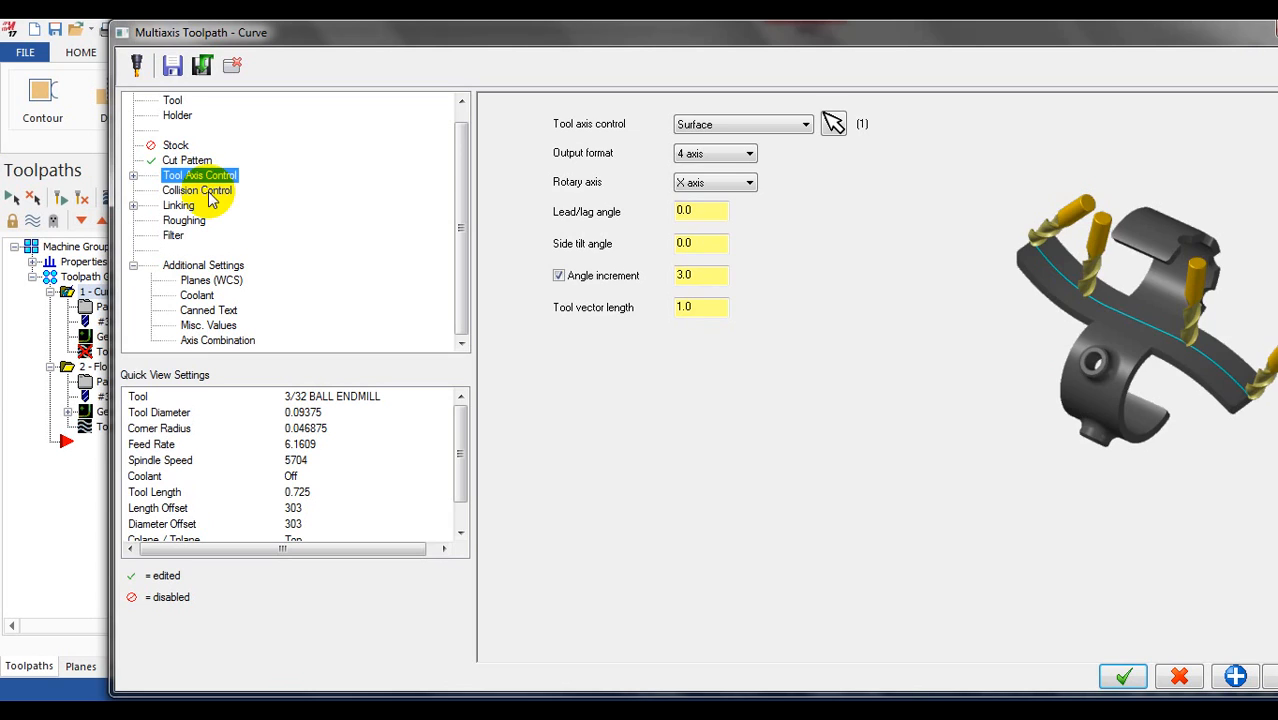
pyautogui.click(209, 192)
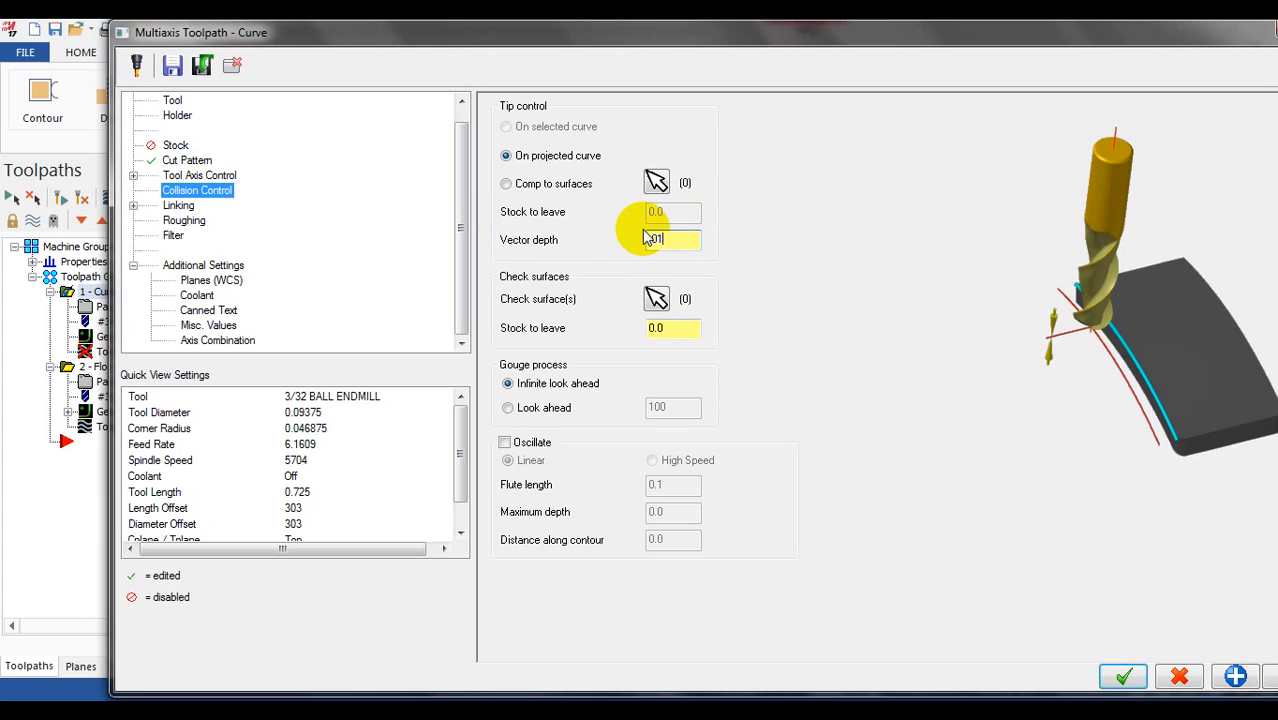
pyautogui.click(688, 242)
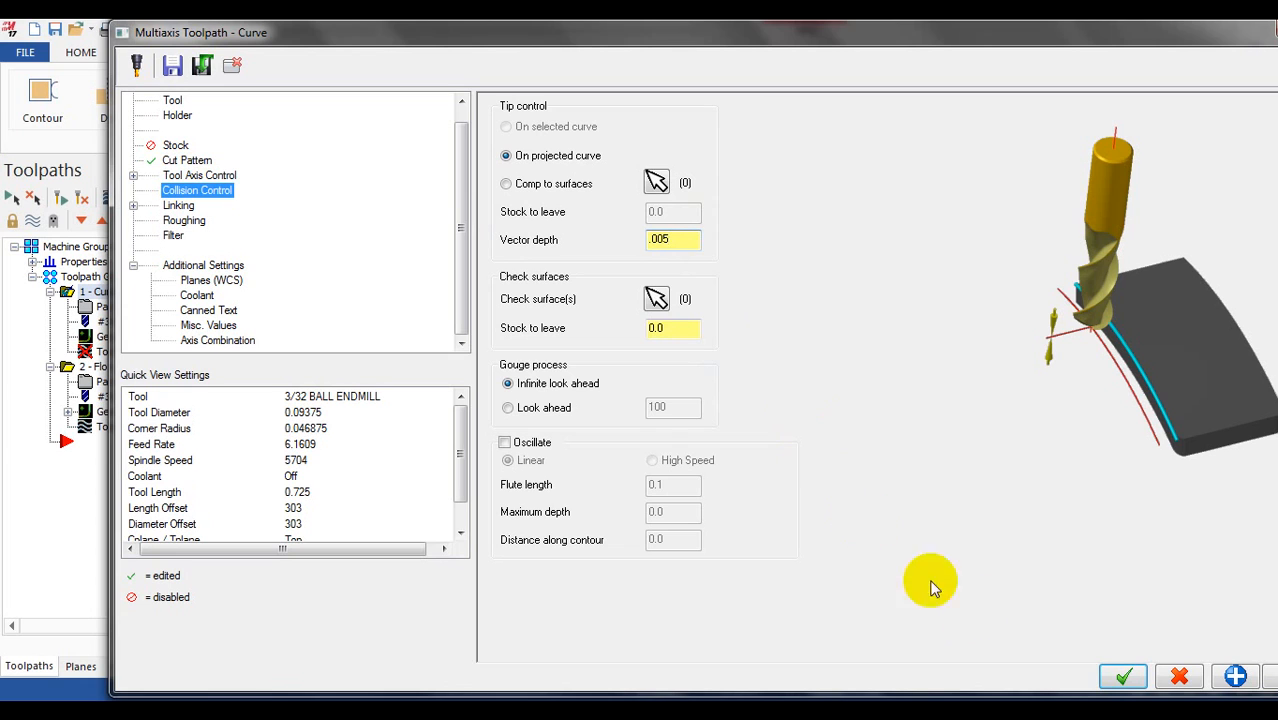
pyautogui.click(1122, 677)
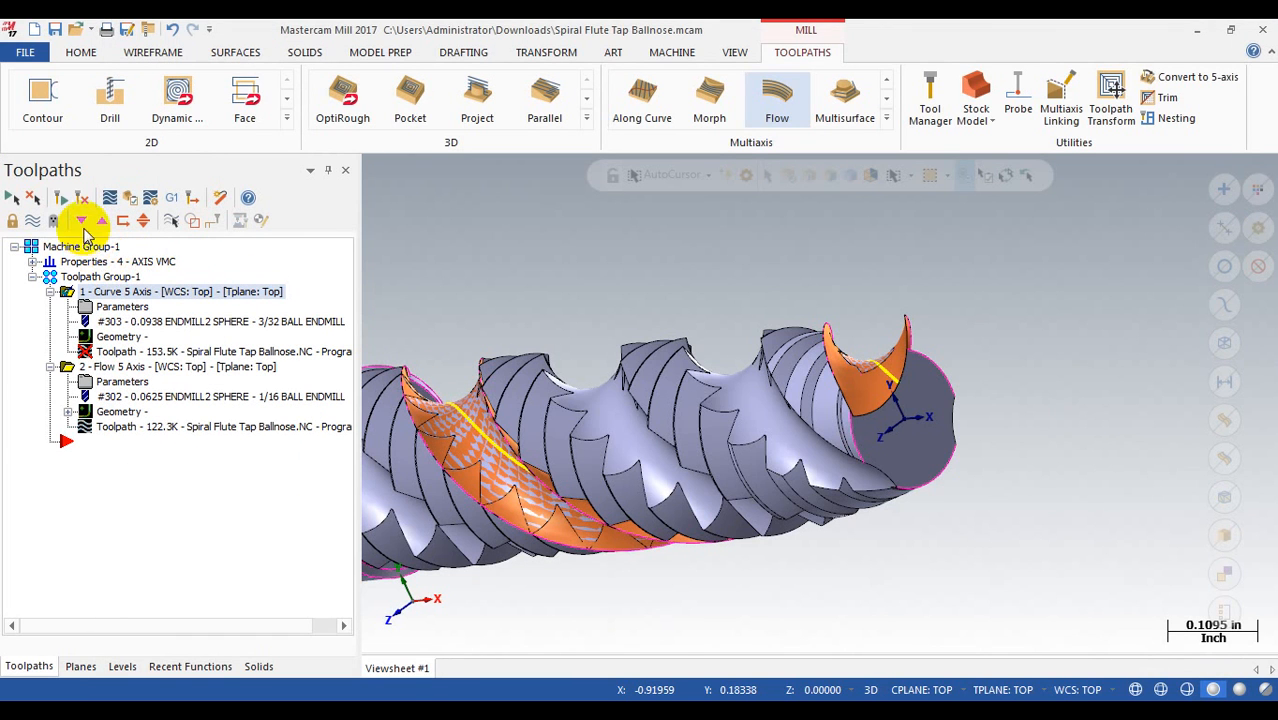
pyautogui.click(58, 198)
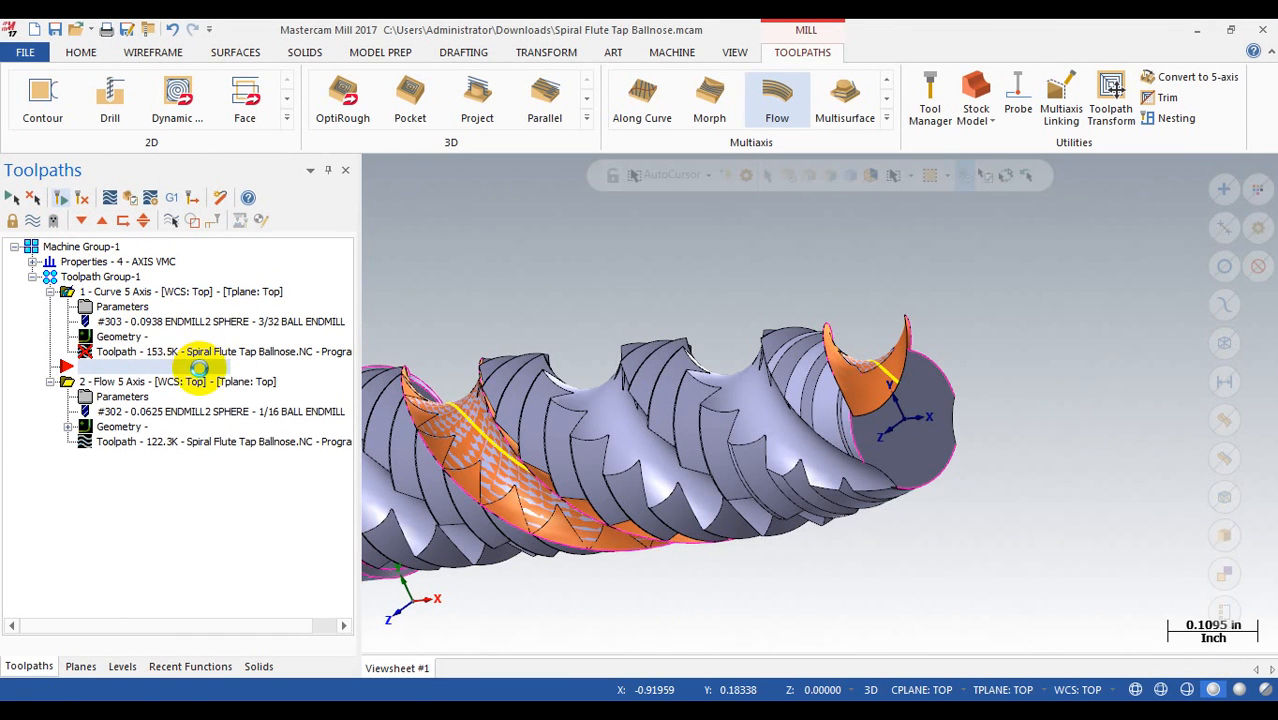
# - Backplot the Curve toolpath through to its end, inspect the passes along the flute and close the backplot
pyautogui.hotkey('alt', 't')
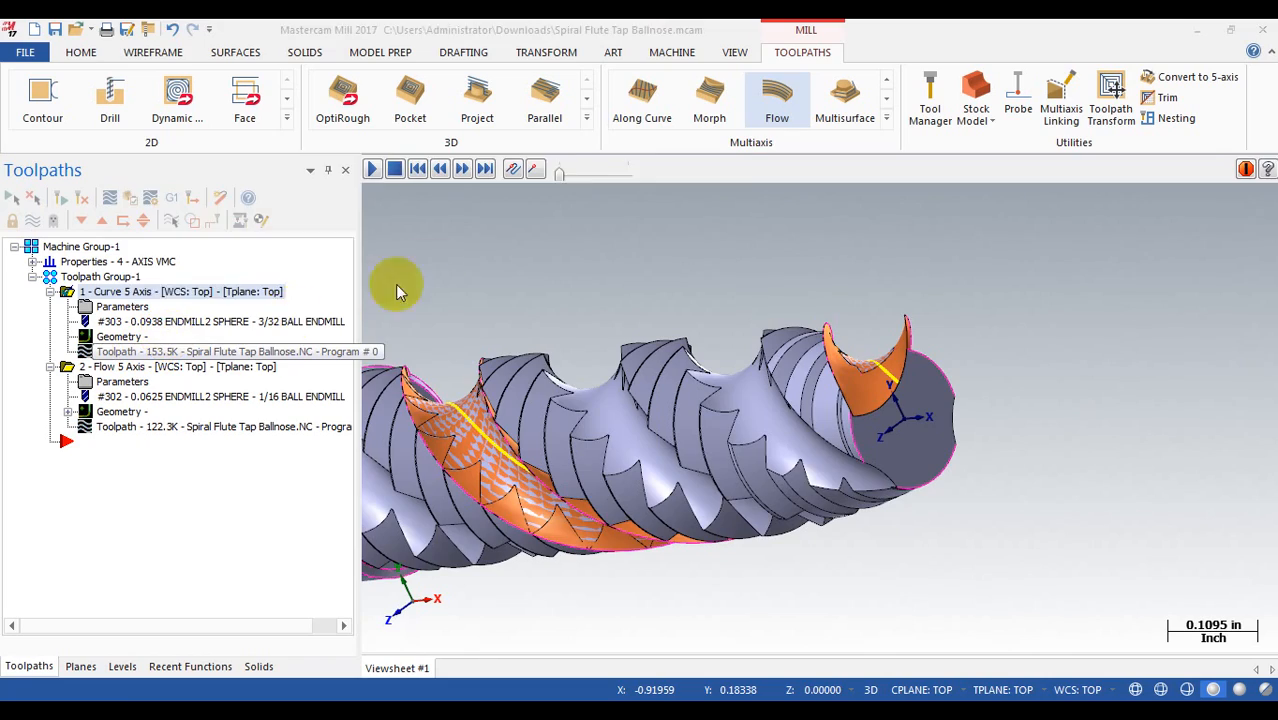
pyautogui.moveTo(678, 175); pyautogui.dragTo(1273, 135)
pyautogui.scroll(-1, 745, 500)
pyautogui.moveTo(745, 500); pyautogui.dragTo(277, 285, button='middle')
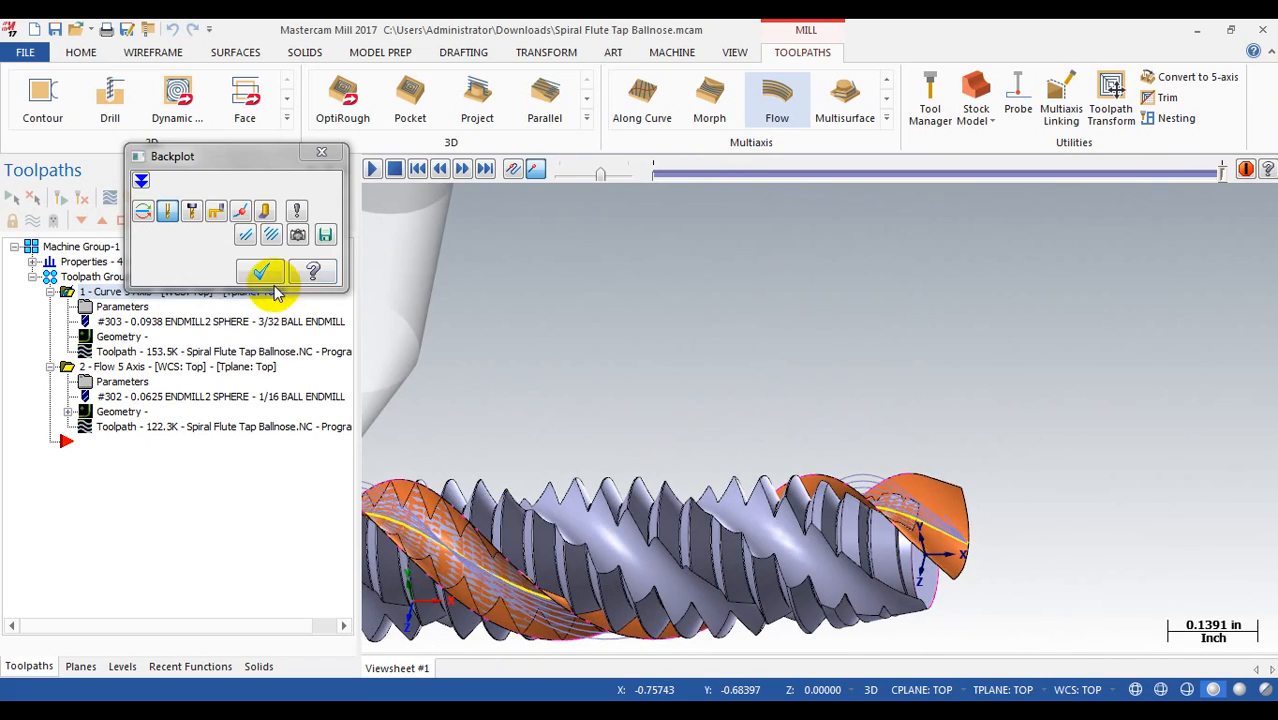
pyautogui.click(260, 271)
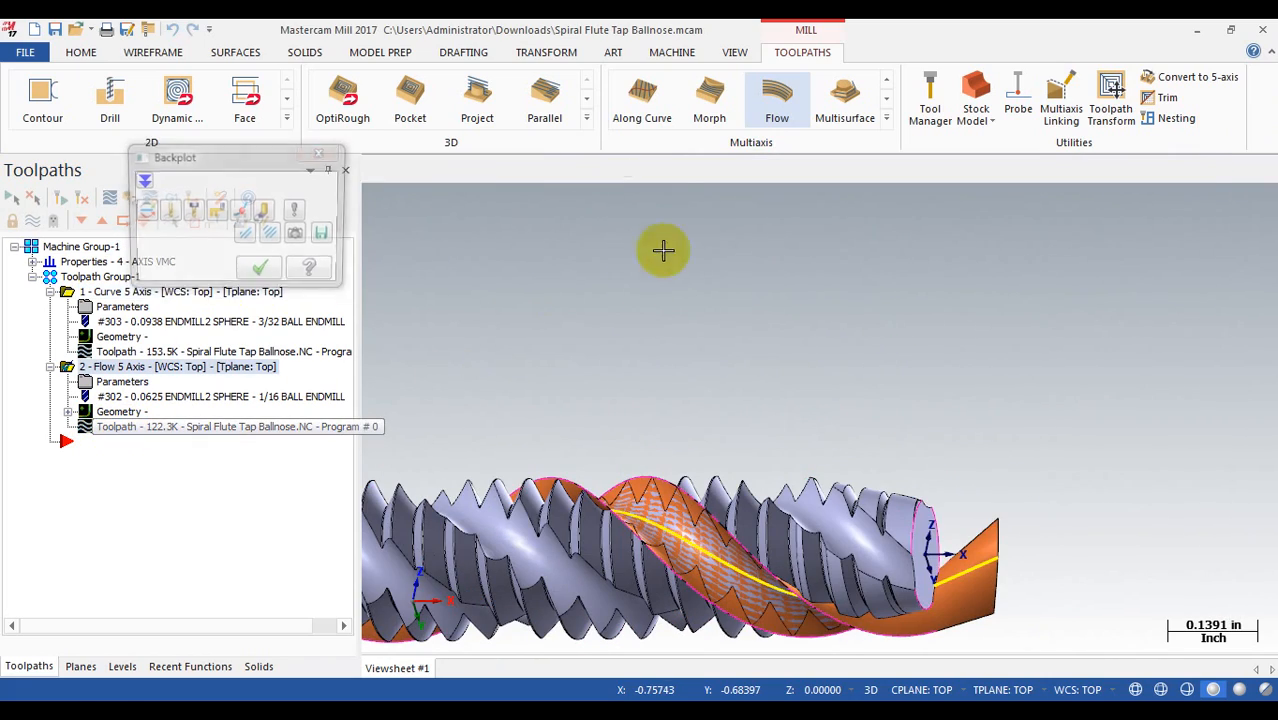
# - Backplot the Flow toolpath over the flute surface and close the backplot
pyautogui.moveTo(668, 172); pyautogui.dragTo(1228, 176)
pyautogui.moveTo(864, 379); pyautogui.dragTo(668, 395, button='middle')
pyautogui.click(257, 275)
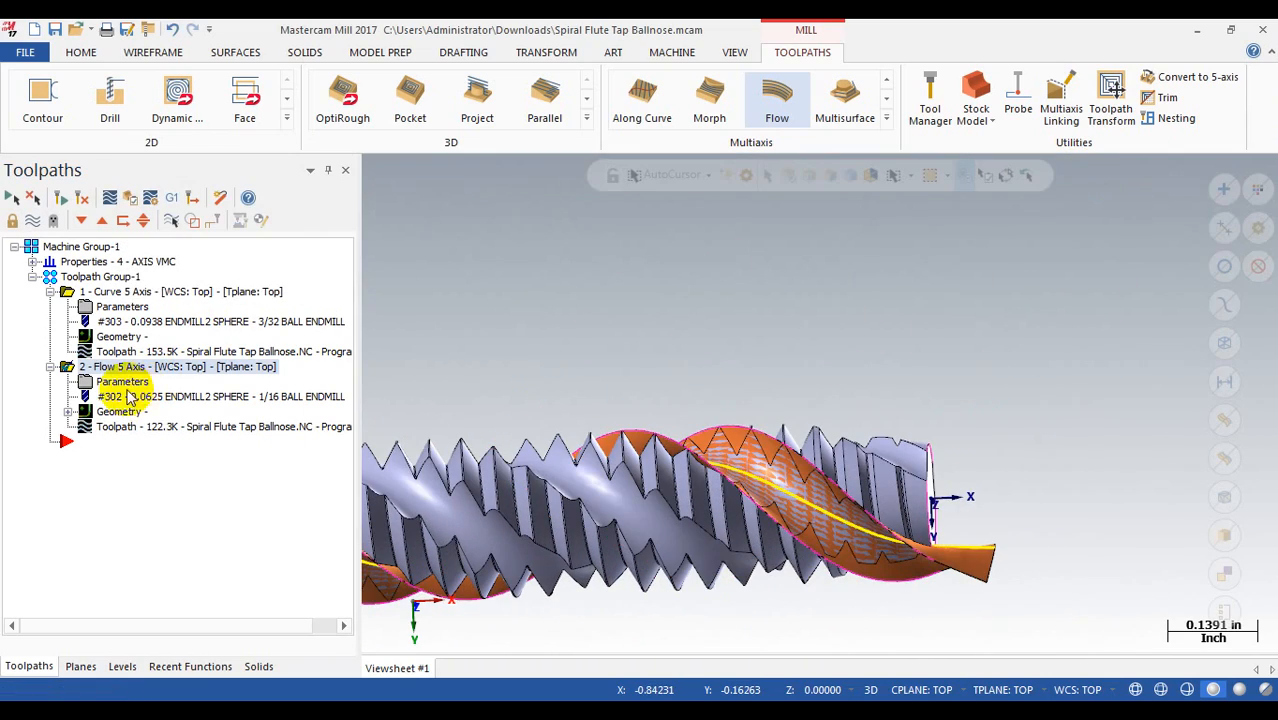
# - Set the Flow toolpath's step across distance to 0.007, accept the parameters and regenerate the operation
pyautogui.click(118, 382)
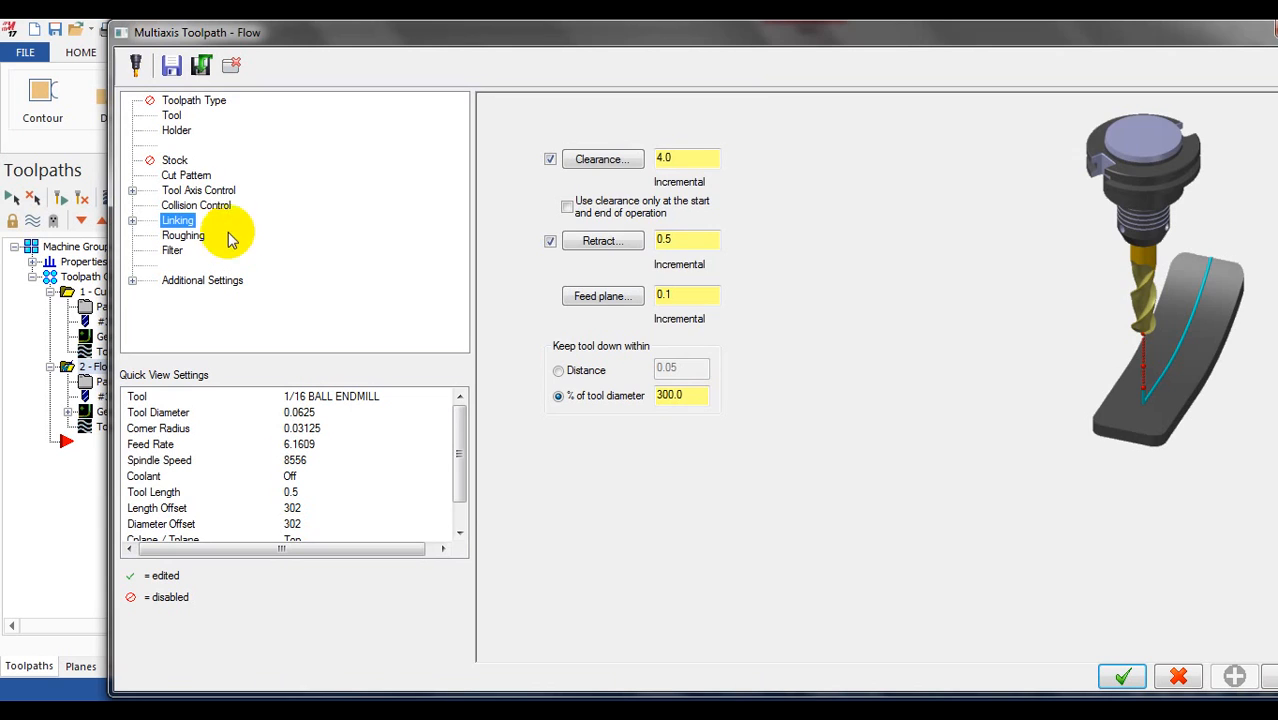
pyautogui.click(193, 173)
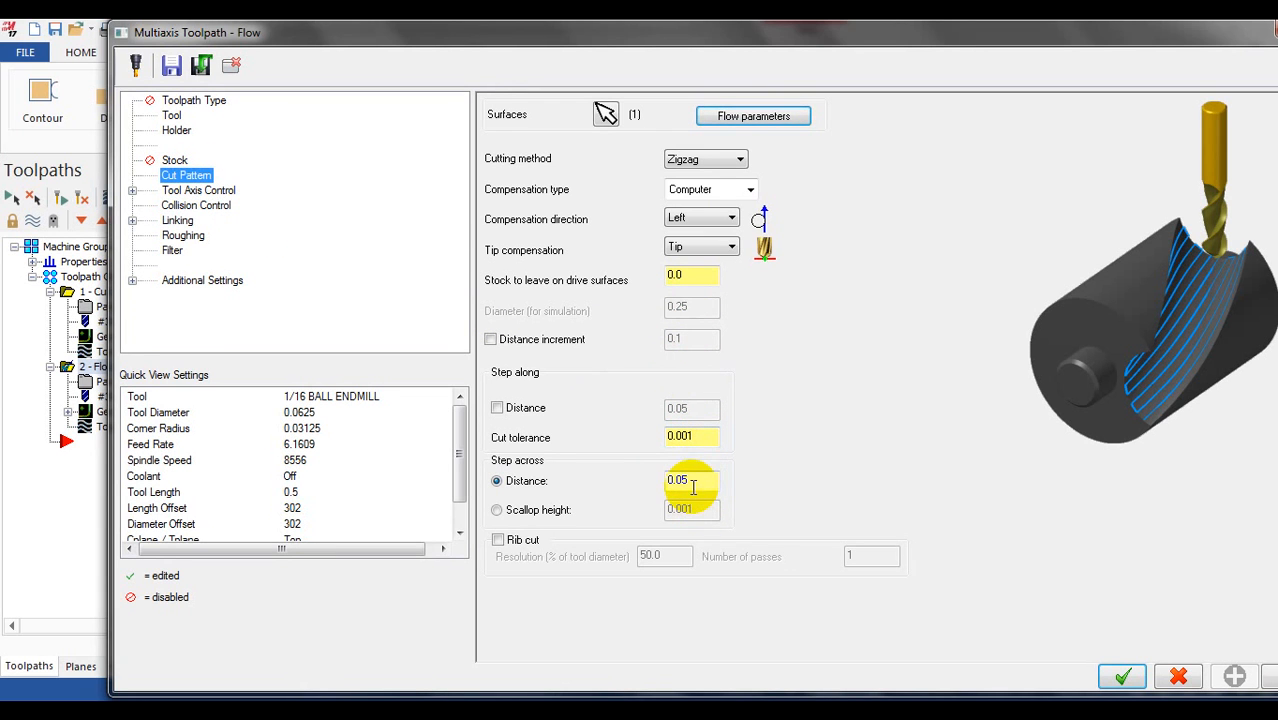
pyautogui.doubleClick(691, 483)
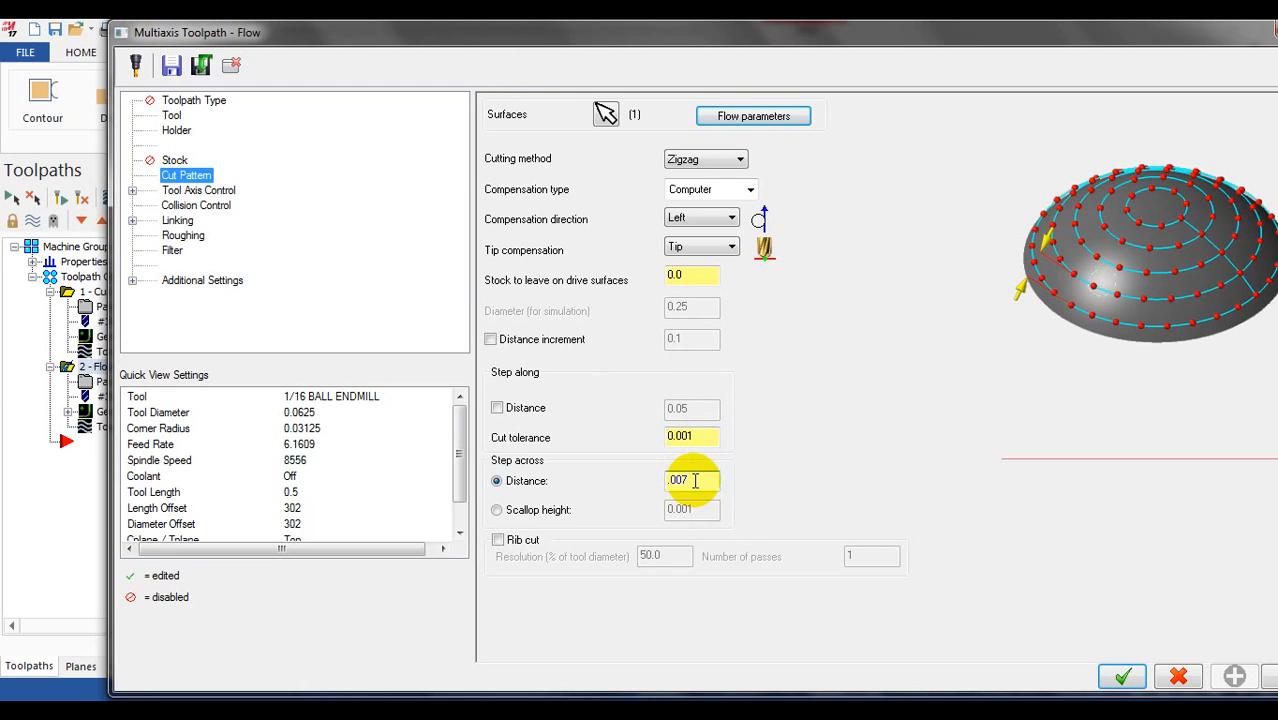
pyautogui.write('.007')
pyautogui.click(1122, 677)
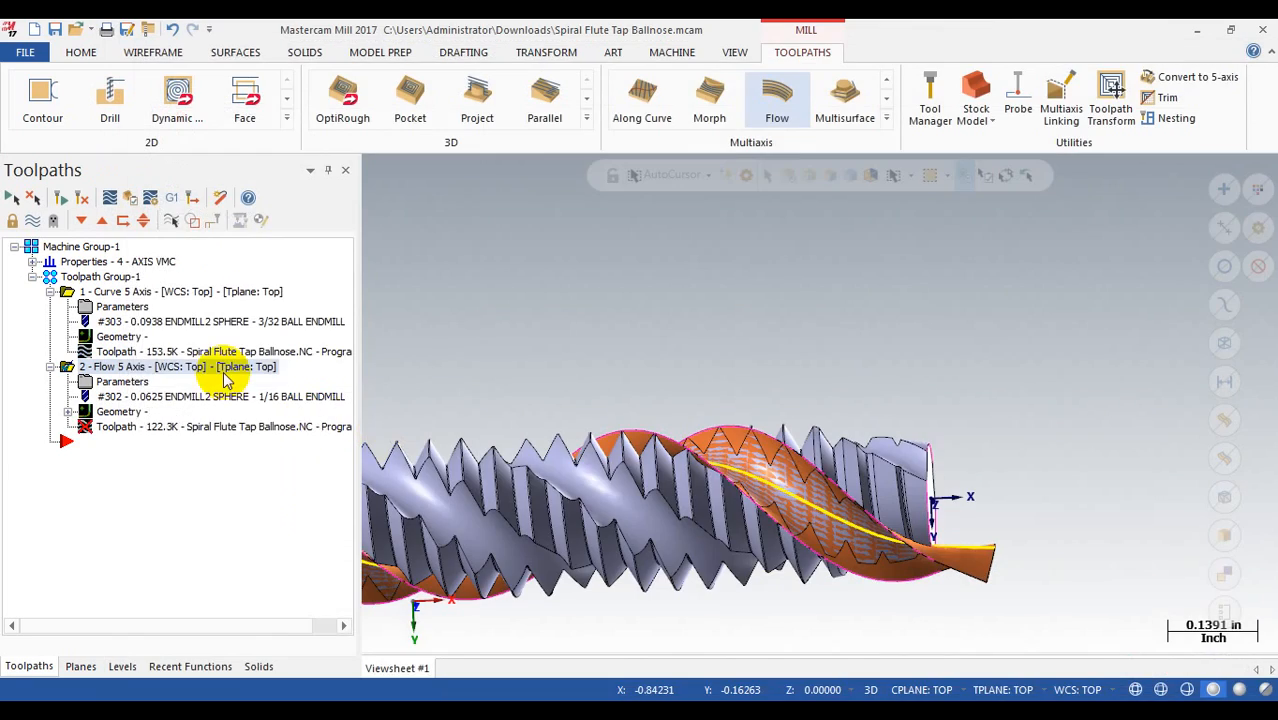
pyautogui.click(60, 199)
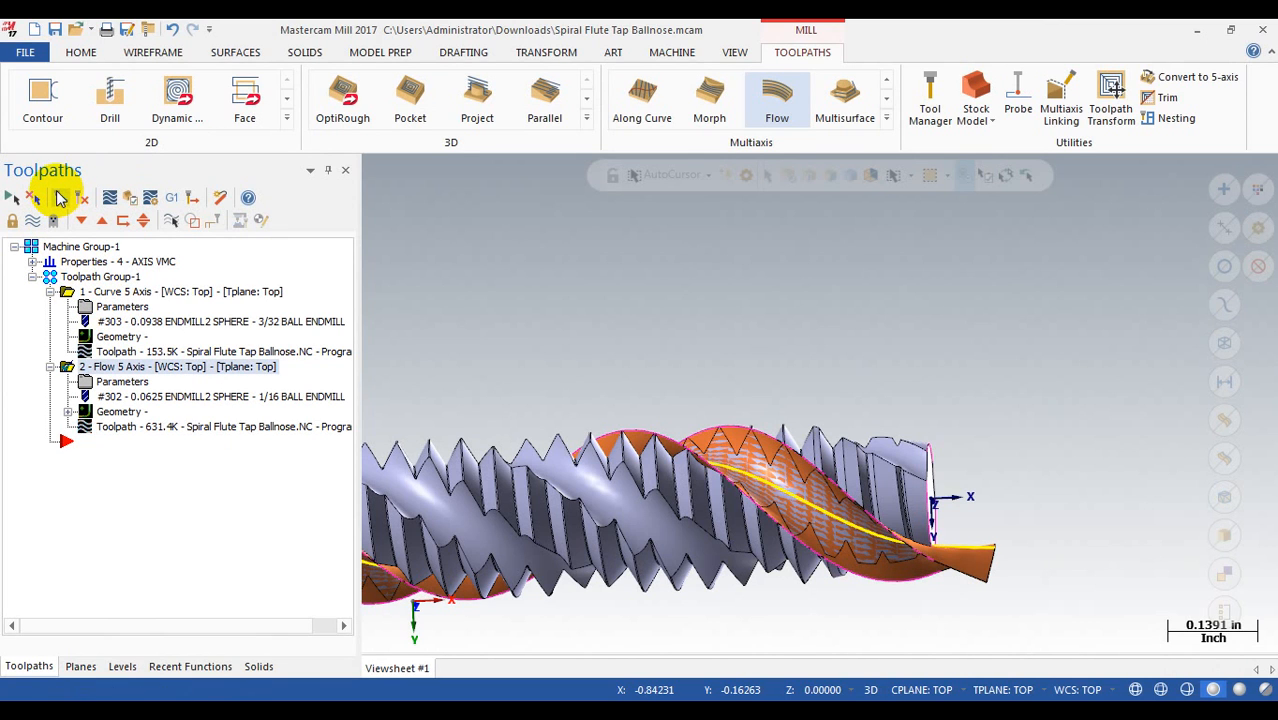
# - Backplot the regenerated Flow toolpath to its end, examine the pass spacing on the flute and close the backplot
pyautogui.click(120, 425)
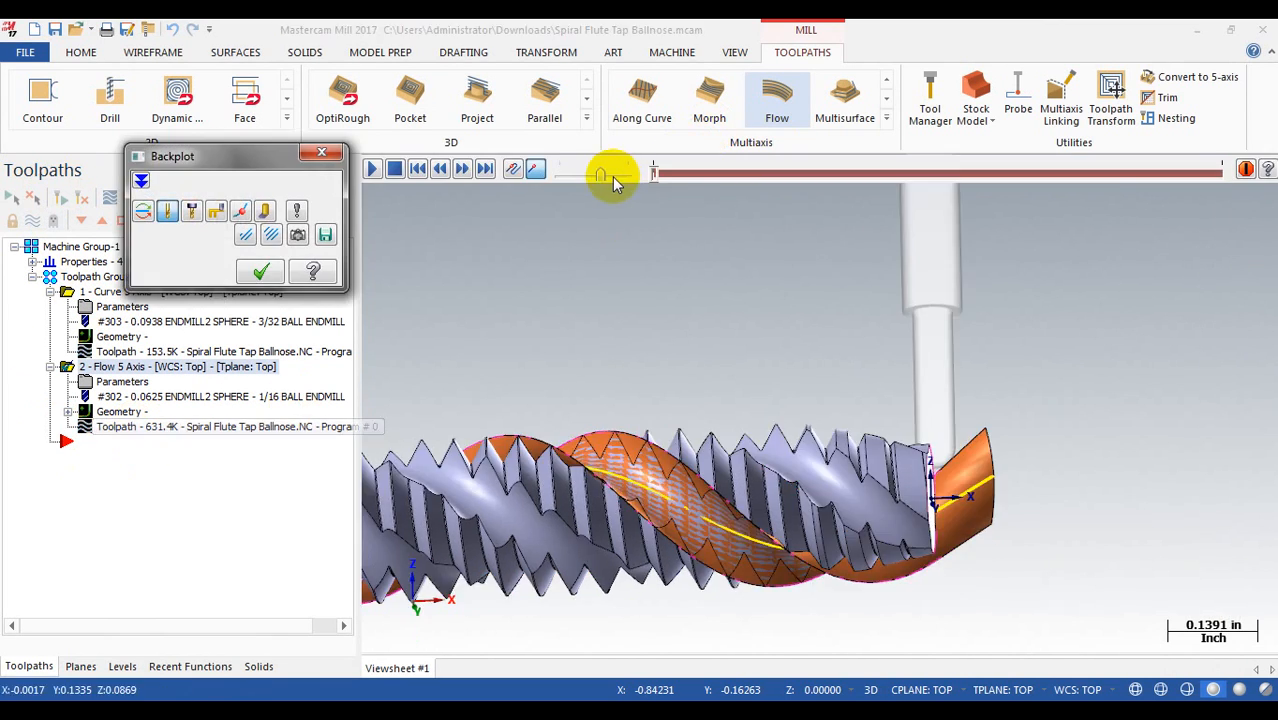
pyautogui.moveTo(653, 171); pyautogui.dragTo(731, 174)
pyautogui.moveTo(919, 427); pyautogui.dragTo(930, 608, button='middle')
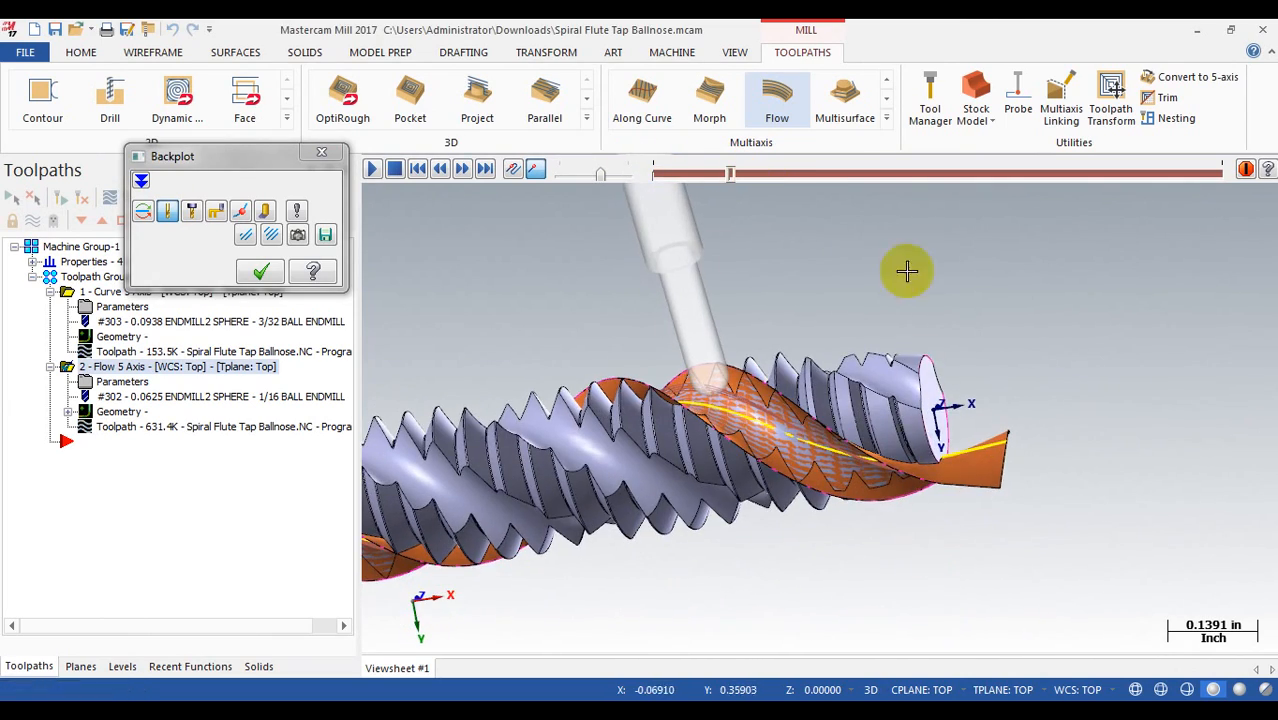
pyautogui.moveTo(737, 172); pyautogui.dragTo(1221, 172)
pyautogui.scroll(8, 895, 420)
pyautogui.moveTo(895, 420)
pyautogui.mouseDown(button='middle')
pyautogui.moveTo(850, 422)
pyautogui.moveTo(797, 471)
pyautogui.moveTo(927, 427)
pyautogui.moveTo(961, 362)
pyautogui.moveTo(1010, 405)
pyautogui.moveTo(979, 448)
pyautogui.moveTo(932, 437)
pyautogui.moveTo(1047, 448)
pyautogui.mouseUp(button='middle')
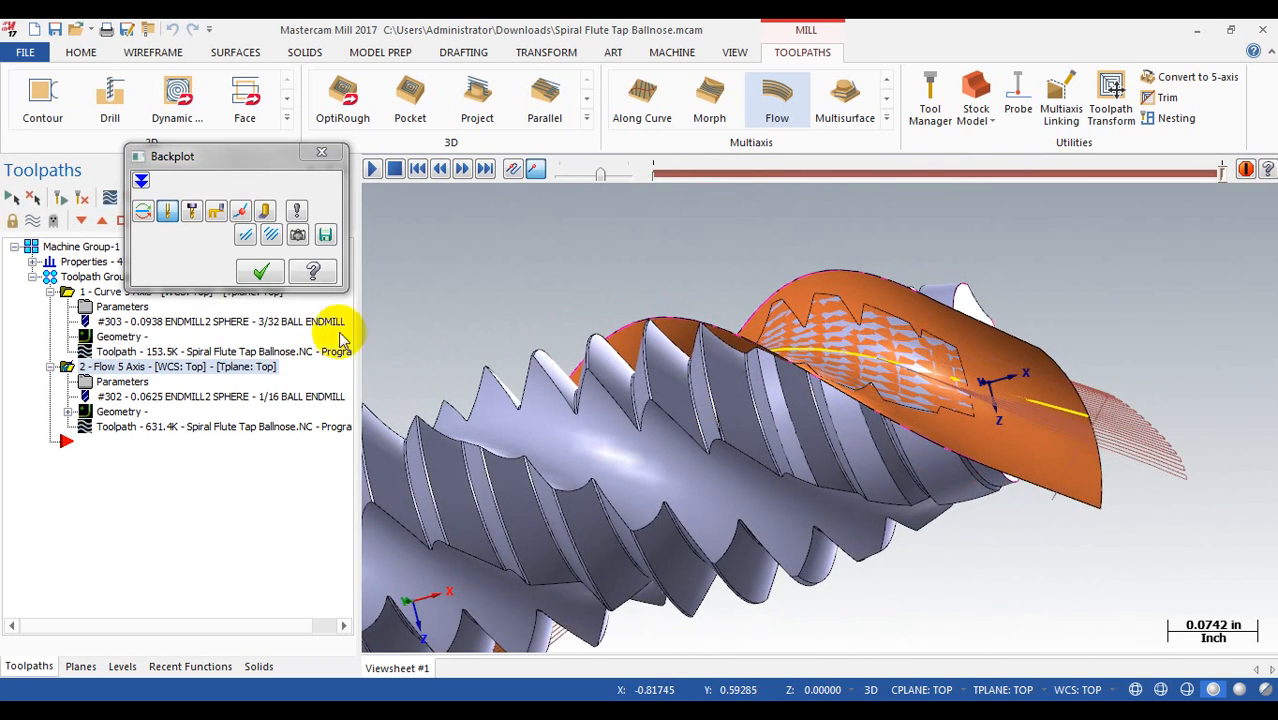
pyautogui.click(260, 271)
# - Collapse the Curve operation's details and examine the tap's flute and drive surface from several angles
pyautogui.scroll(-20, 778, 383)
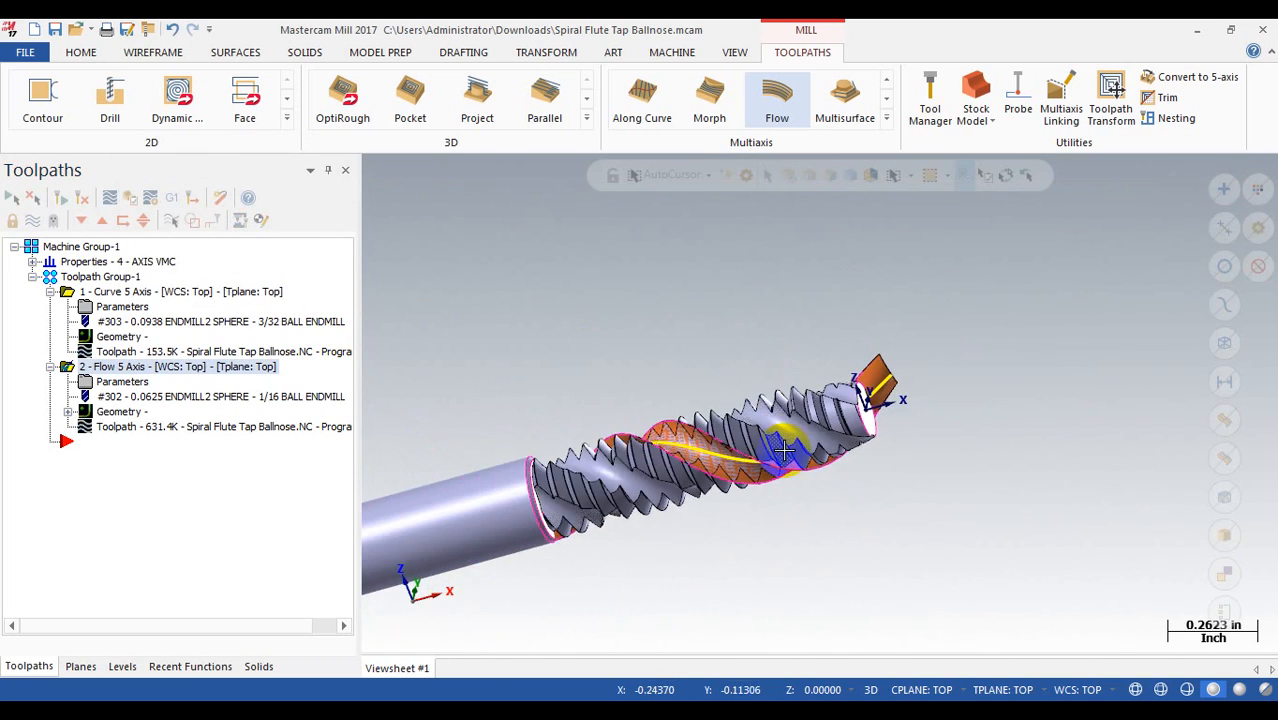
pyautogui.moveTo(708, 466); pyautogui.dragTo(565, 434, button='middle')
pyautogui.scroll(5, 678, 419)
pyautogui.click(153, 372)
pyautogui.click(50, 291)
pyautogui.moveTo(731, 505)
pyautogui.mouseDown(button='middle')
pyautogui.moveTo(747, 542)
pyautogui.moveTo(766, 505)
pyautogui.moveTo(690, 474)
pyautogui.moveTo(722, 517)
pyautogui.mouseUp(button='middle')
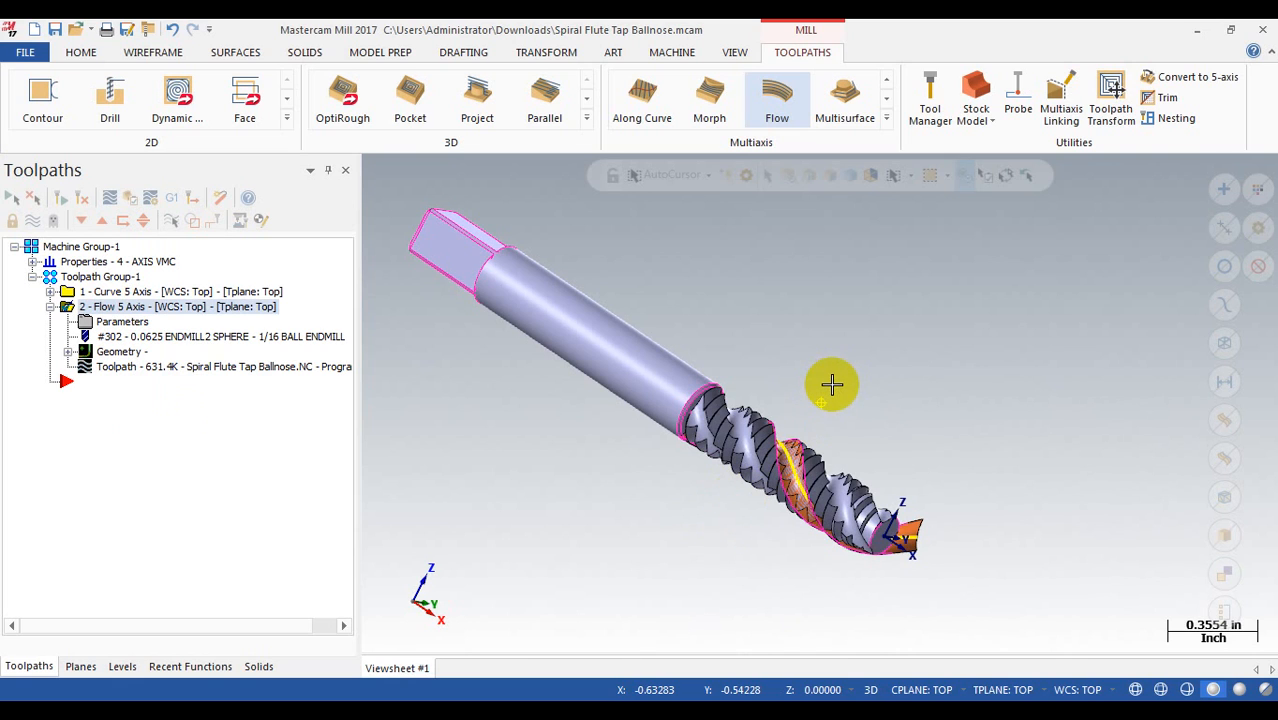
pyautogui.scroll(2, 832, 384)
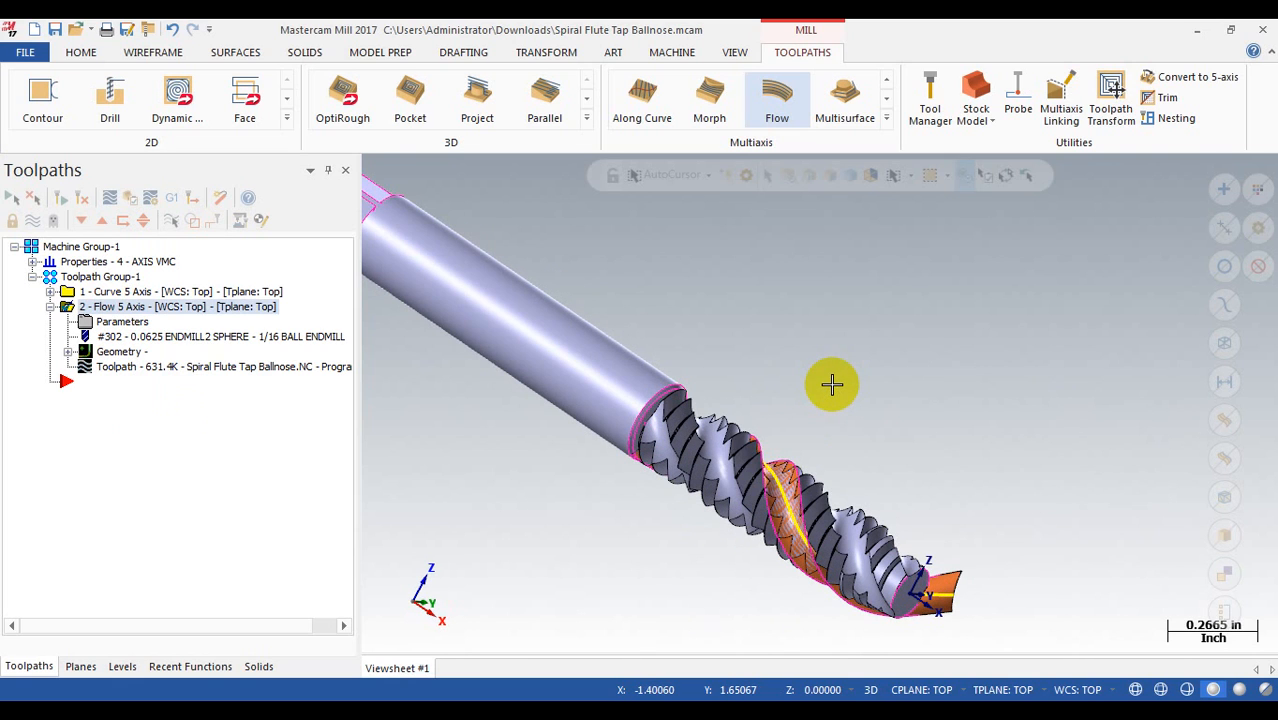
pyautogui.click(170, 291)
pyautogui.click(123, 306)
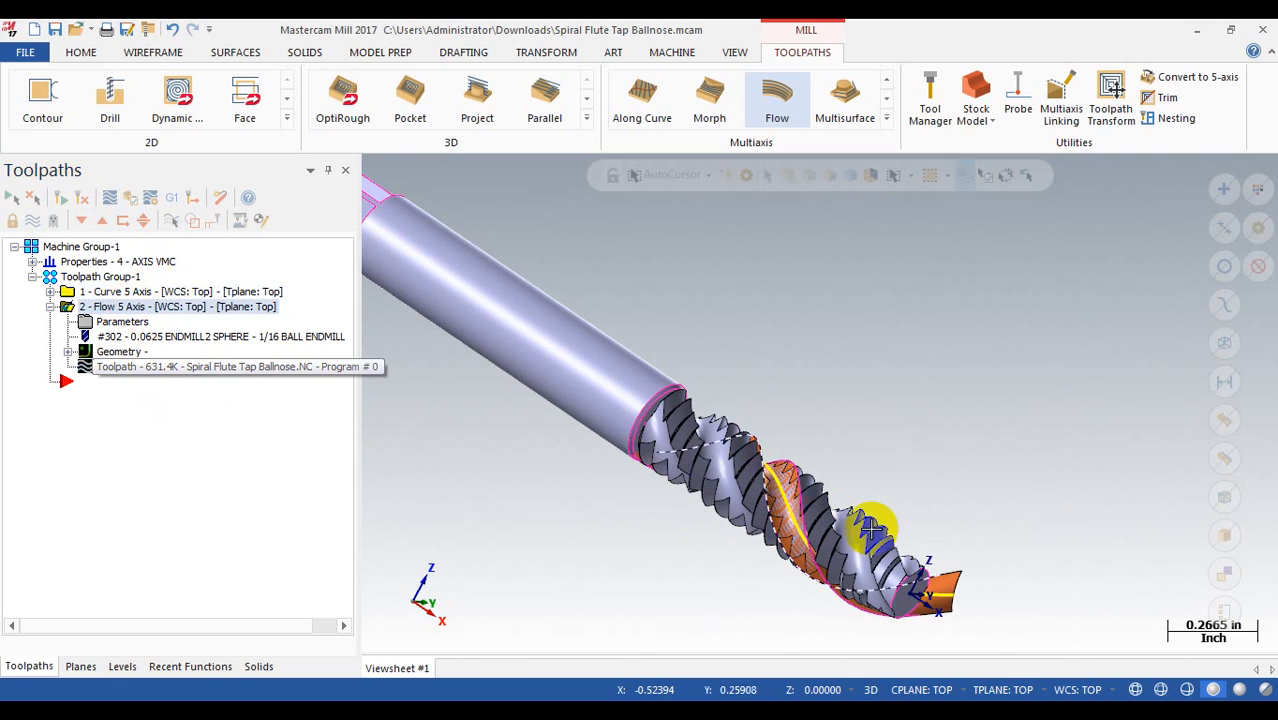
pyautogui.scroll(2, 673, 531)
pyautogui.moveTo(777, 595); pyautogui.dragTo(790, 487, button='middle')
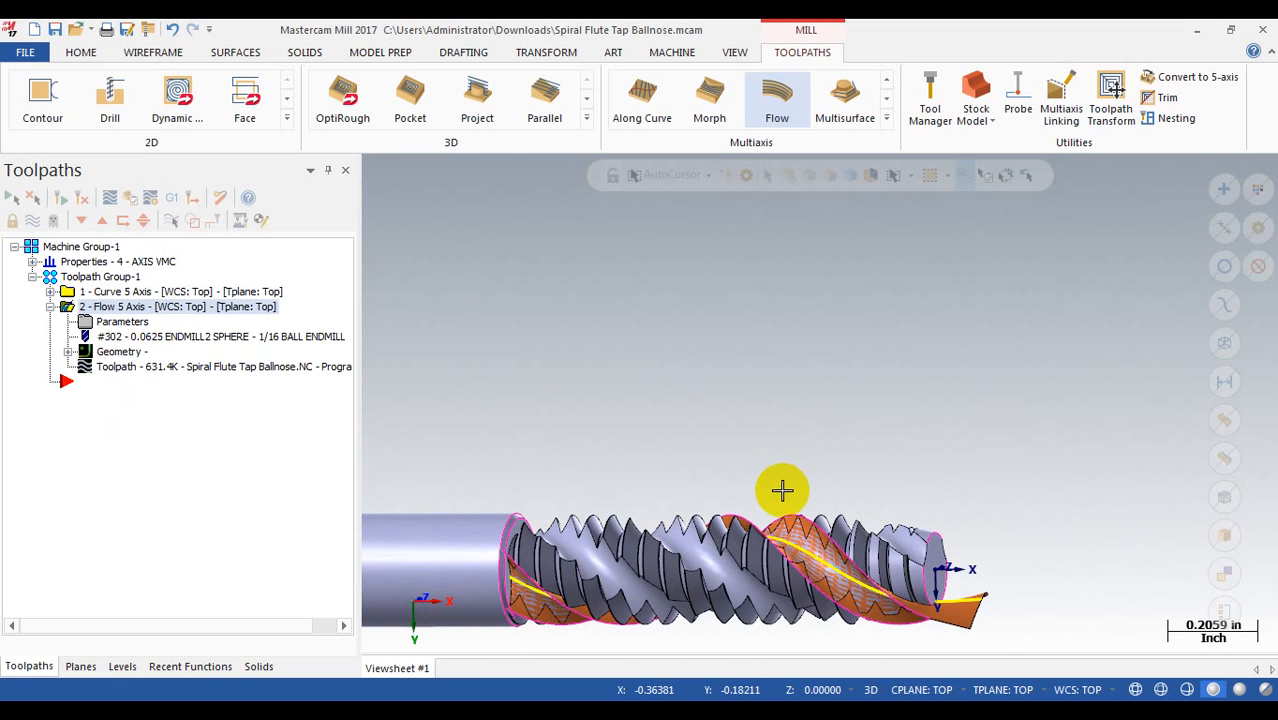